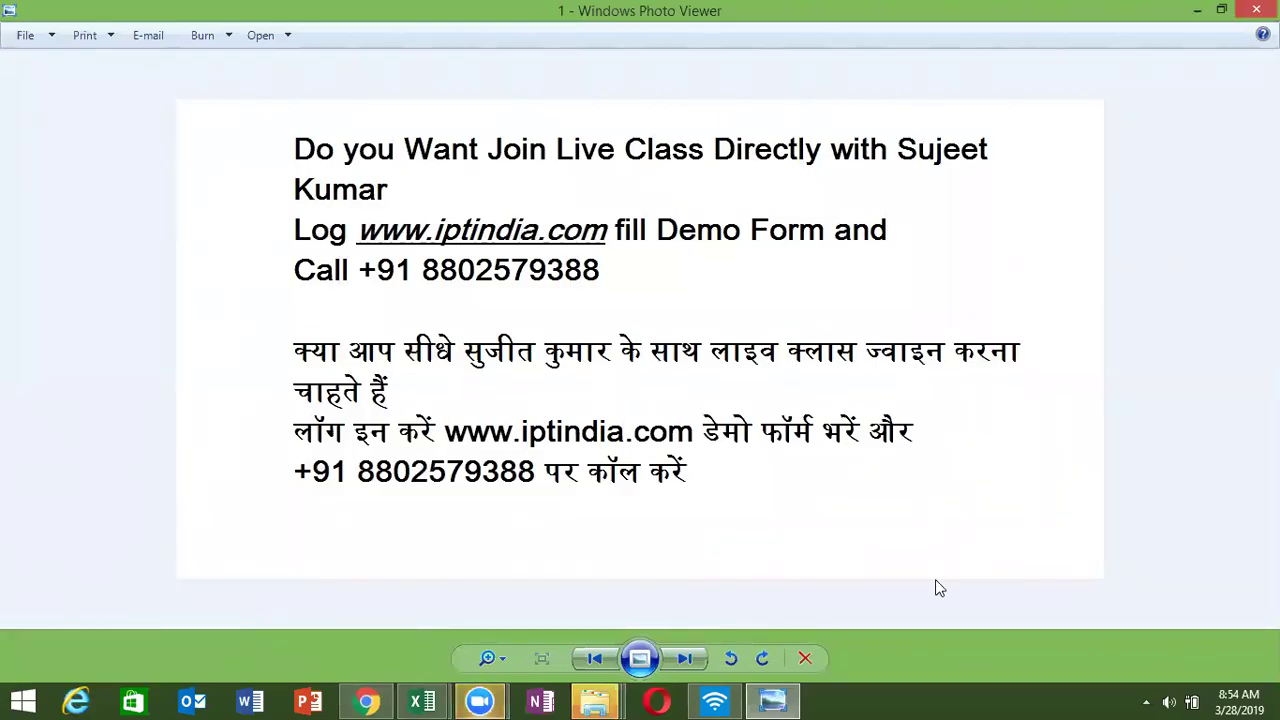
- Show the second promo picture, then close Windows Photo Viewer and the Photo folder window
key(Right)
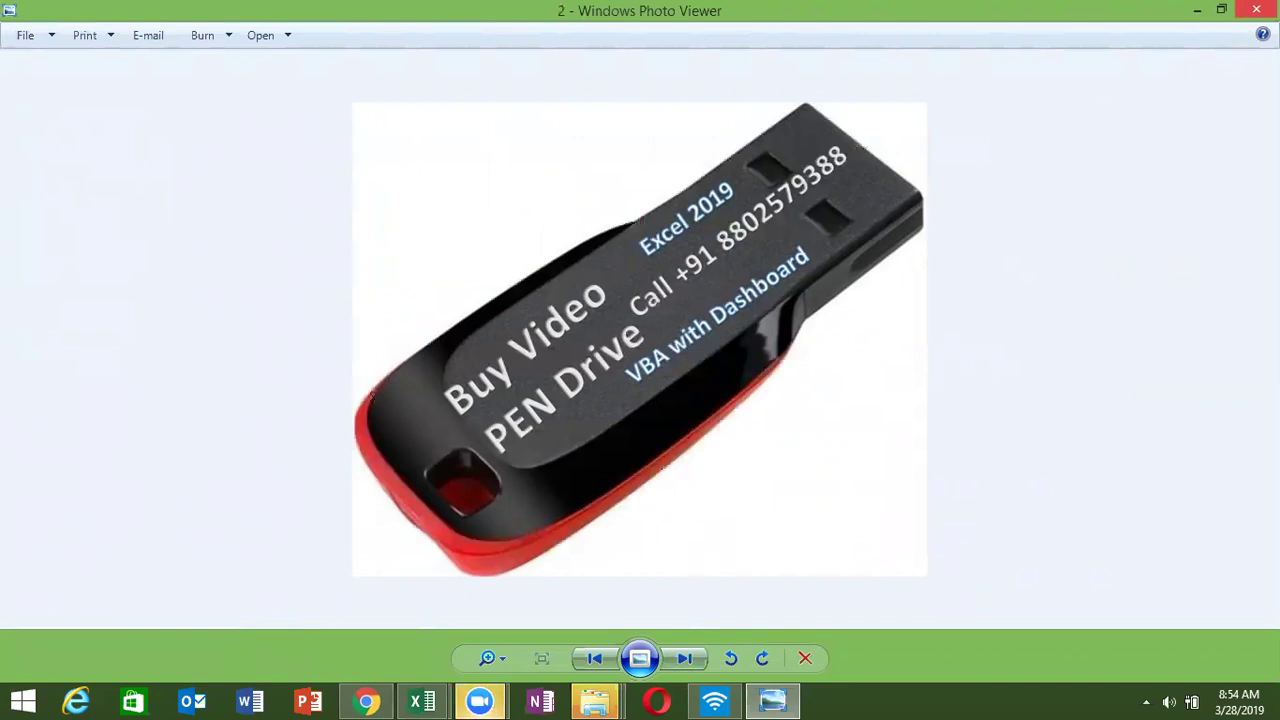
click(1256, 9)
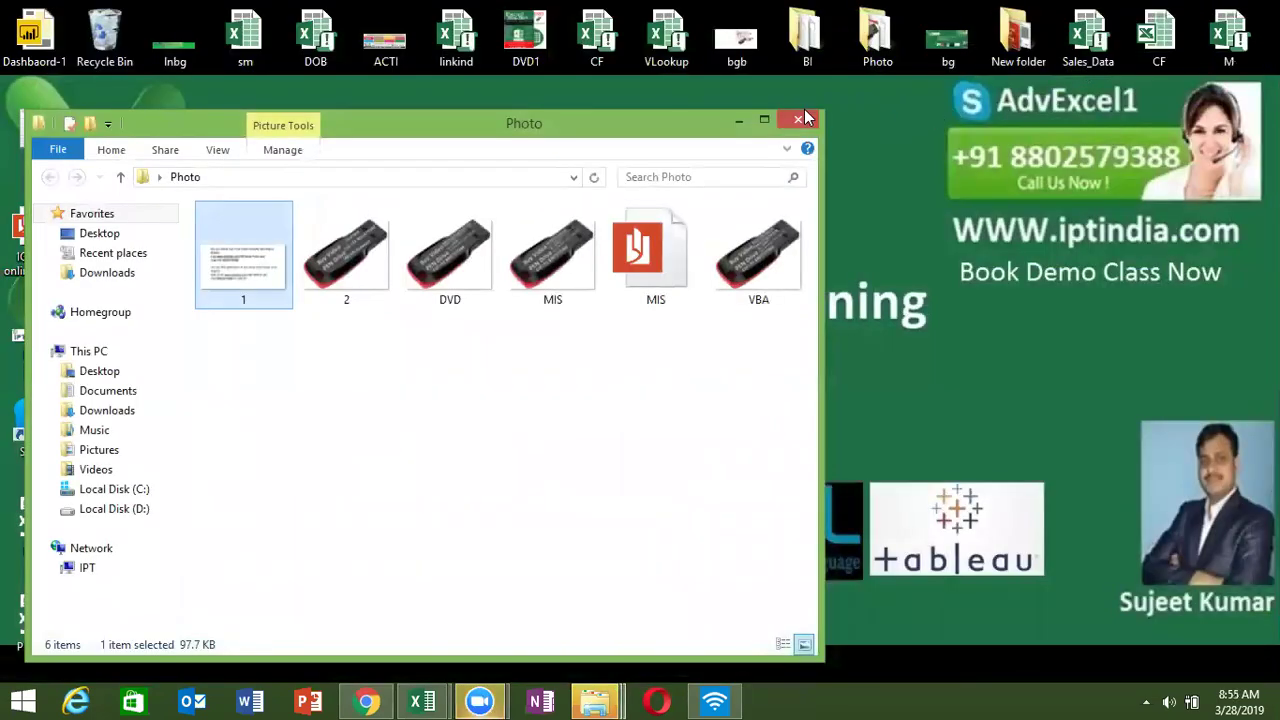
click(802, 118)
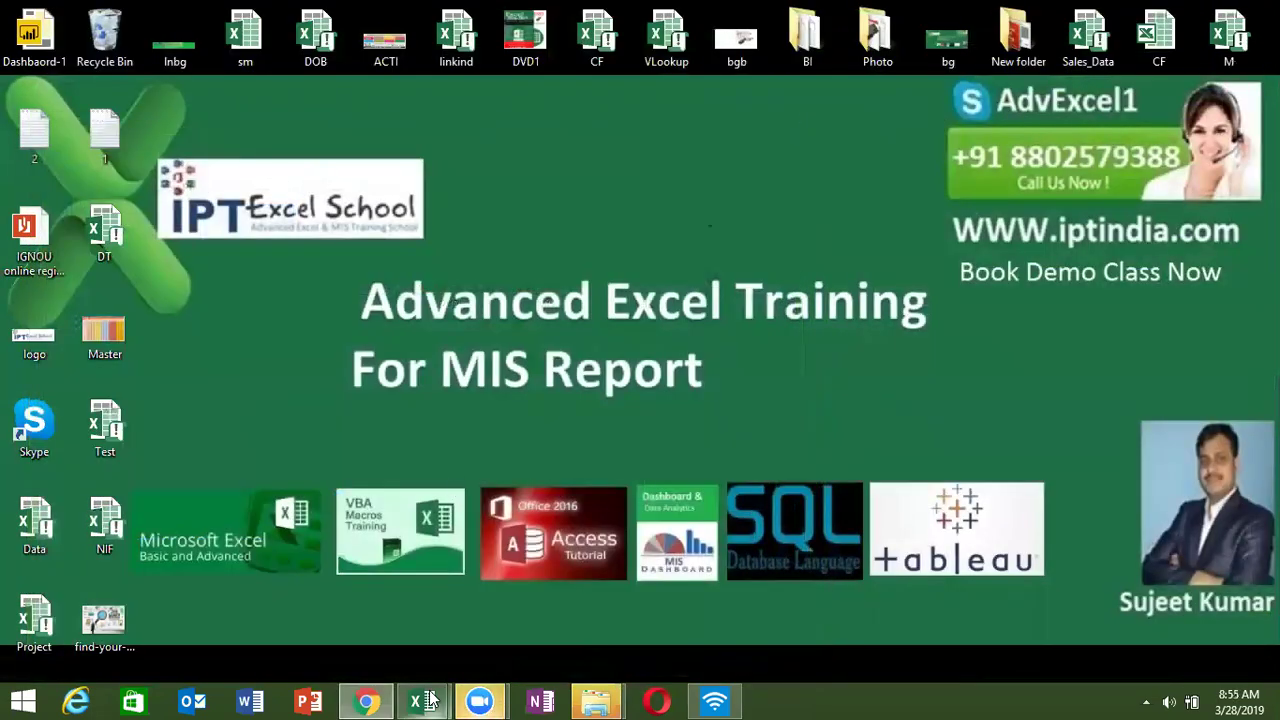
- Bring Excel's Book1 window forward and open the CF workbook from the recent files list
mouse_move(428, 698)
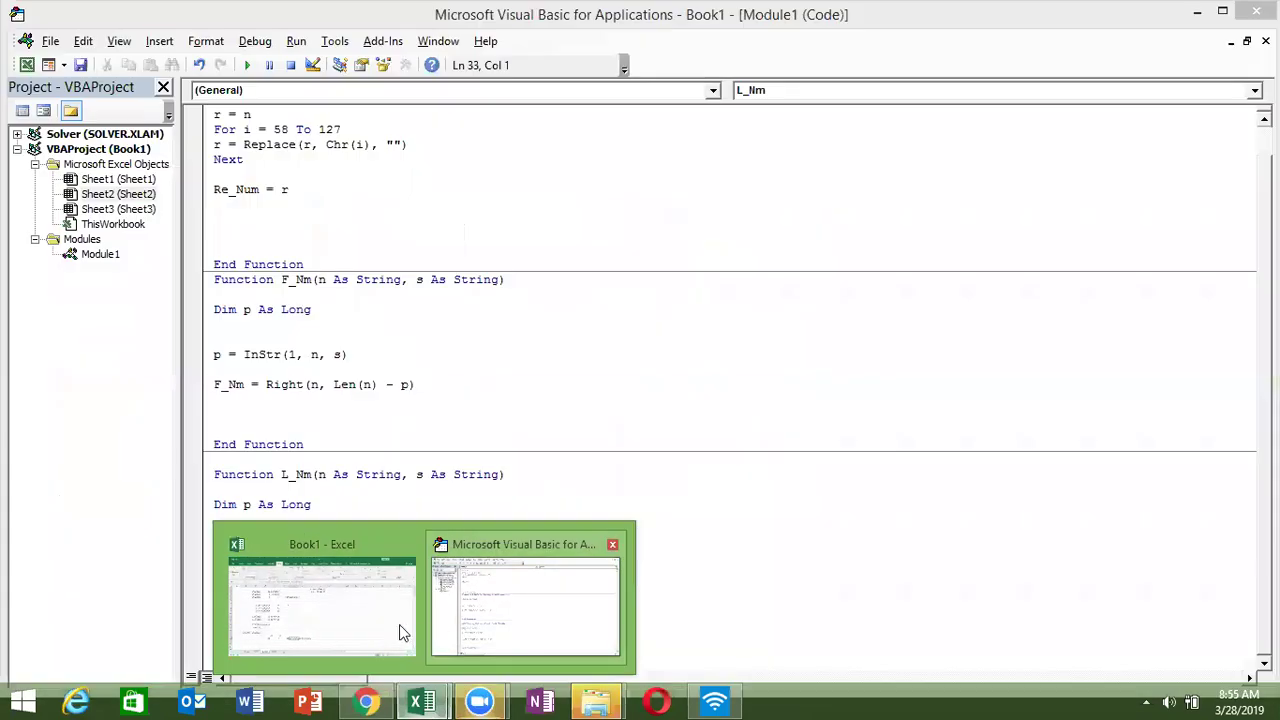
click(400, 620)
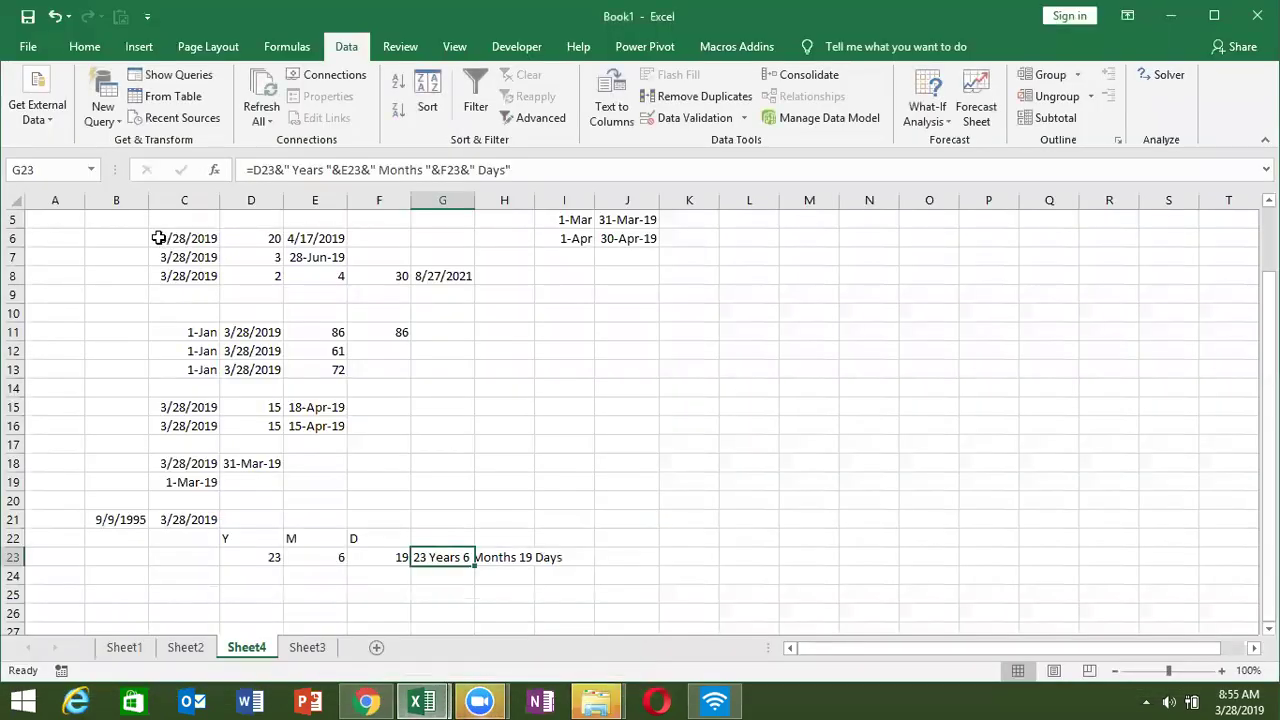
click(28, 50)
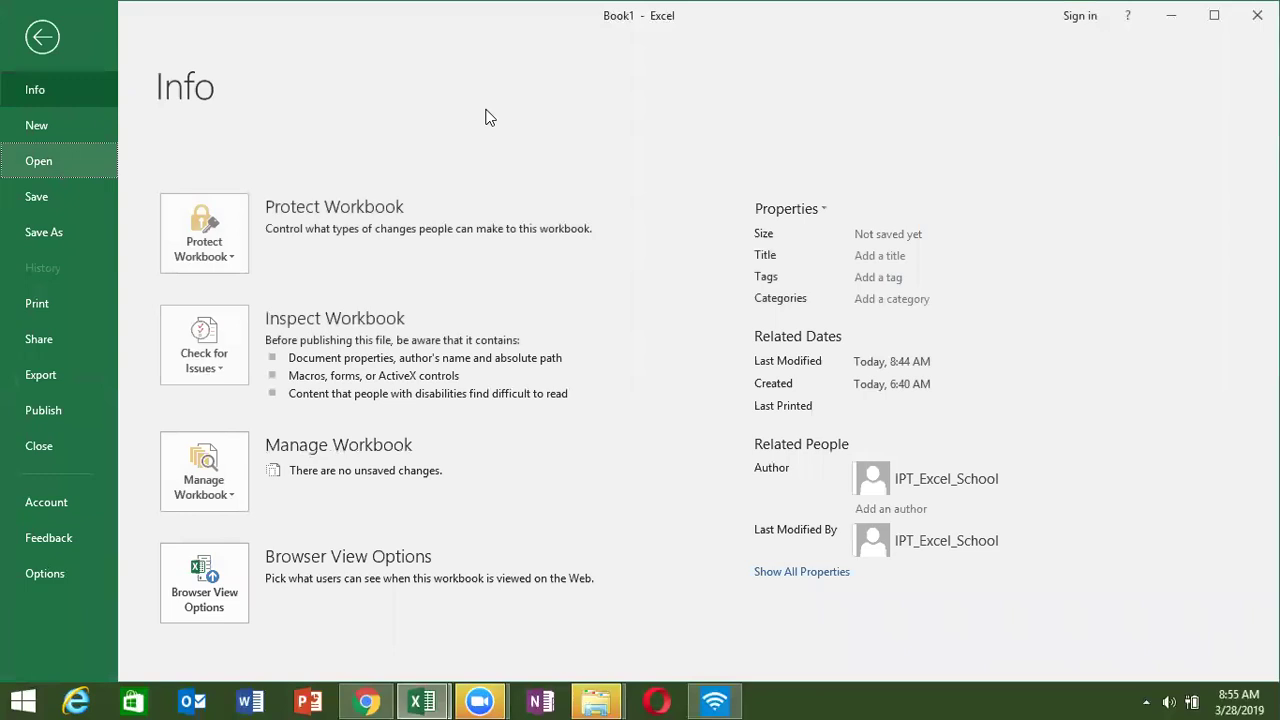
click(735, 255)
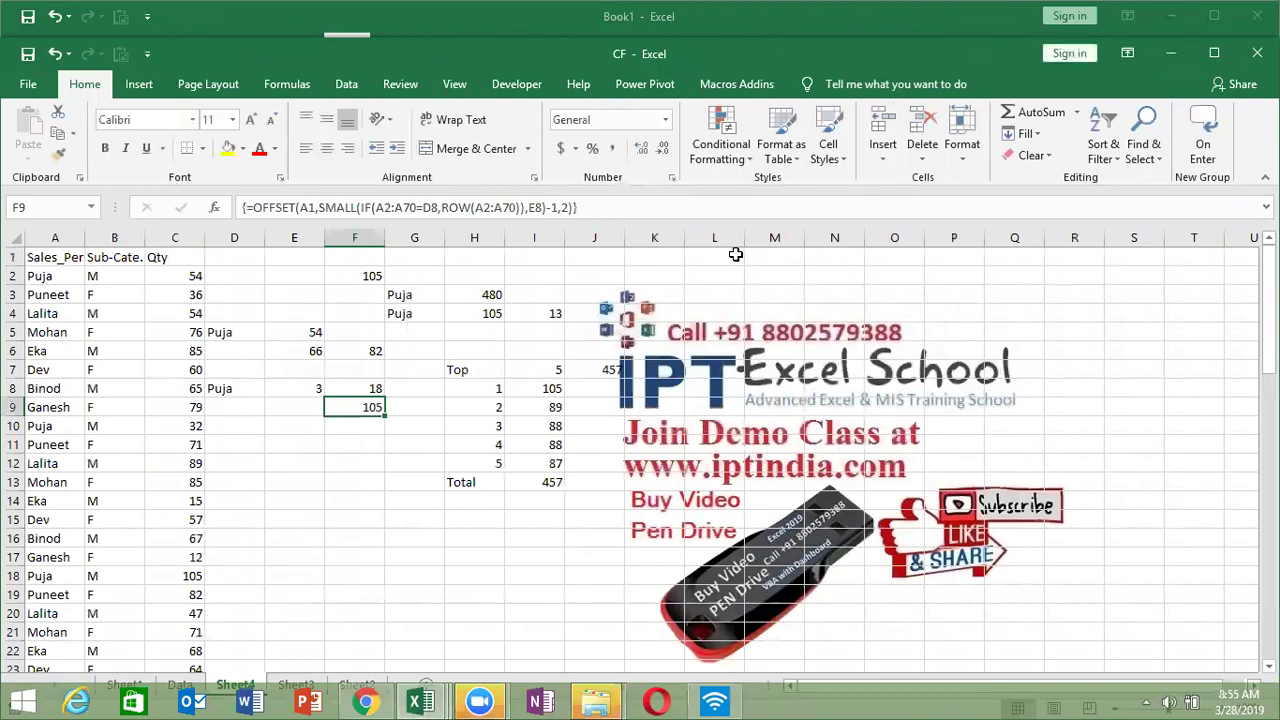
- Maximize the CF window and add a new blank sheet after the Data sheet
double_click(920, 65)
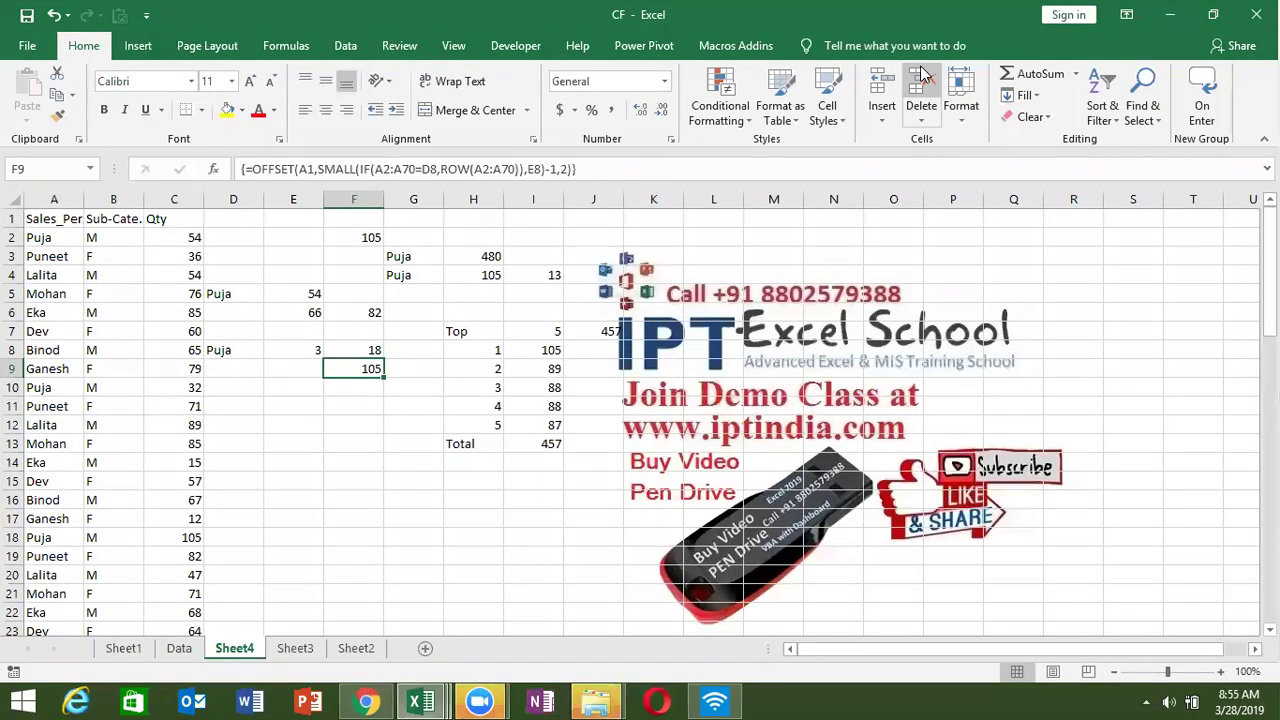
click(180, 648)
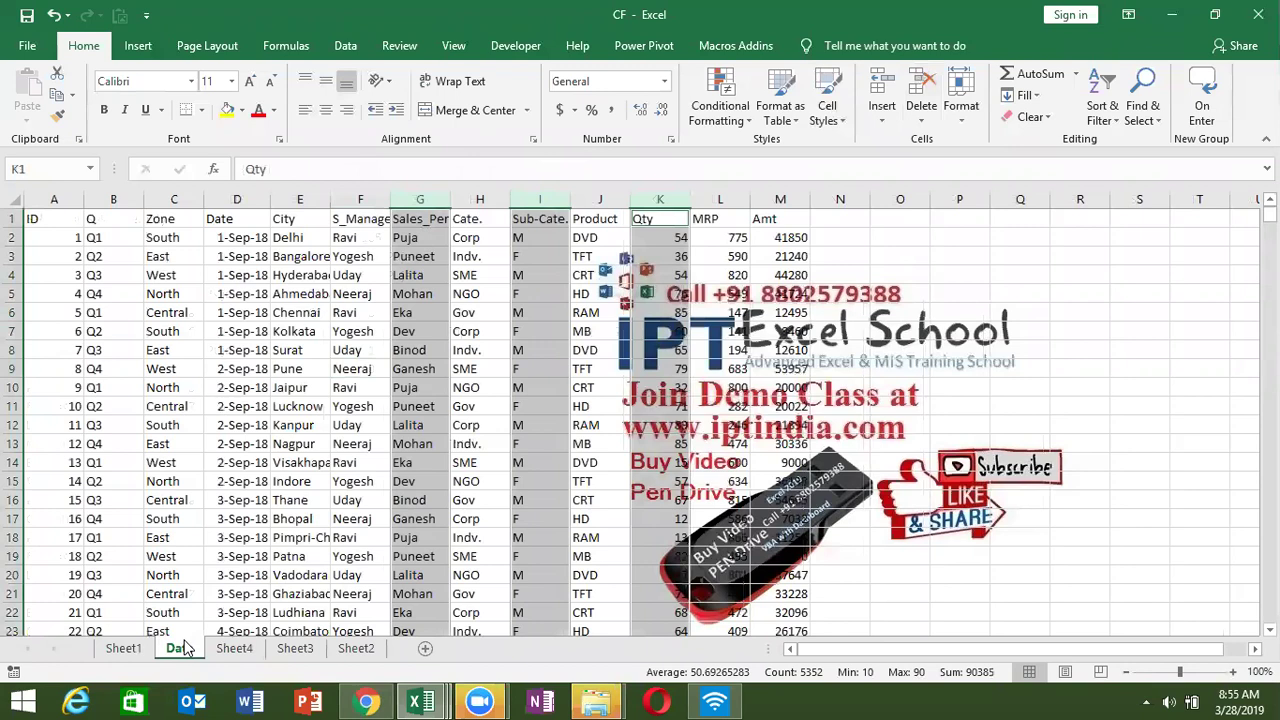
click(425, 648)
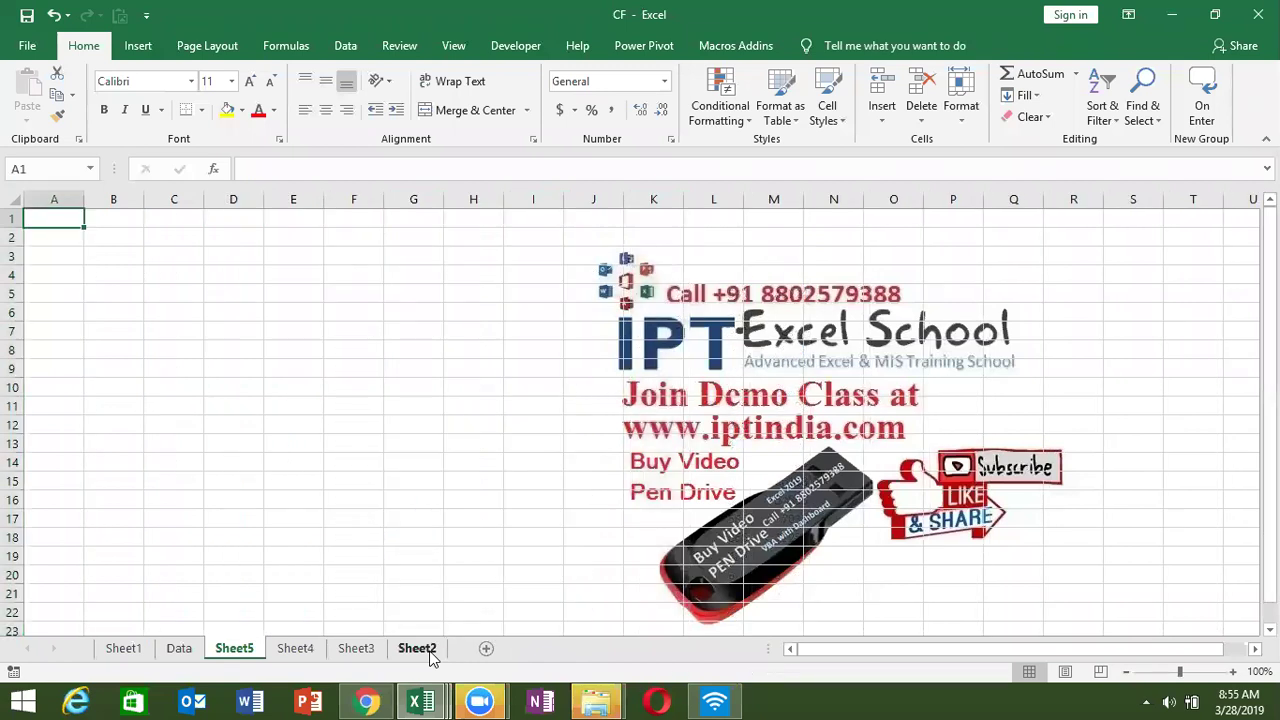
- Label A1 'Month' and A2 'Sales', and fill the months JAN through MAY across B1:F1
text(Name)
key(Return)
key(Up)
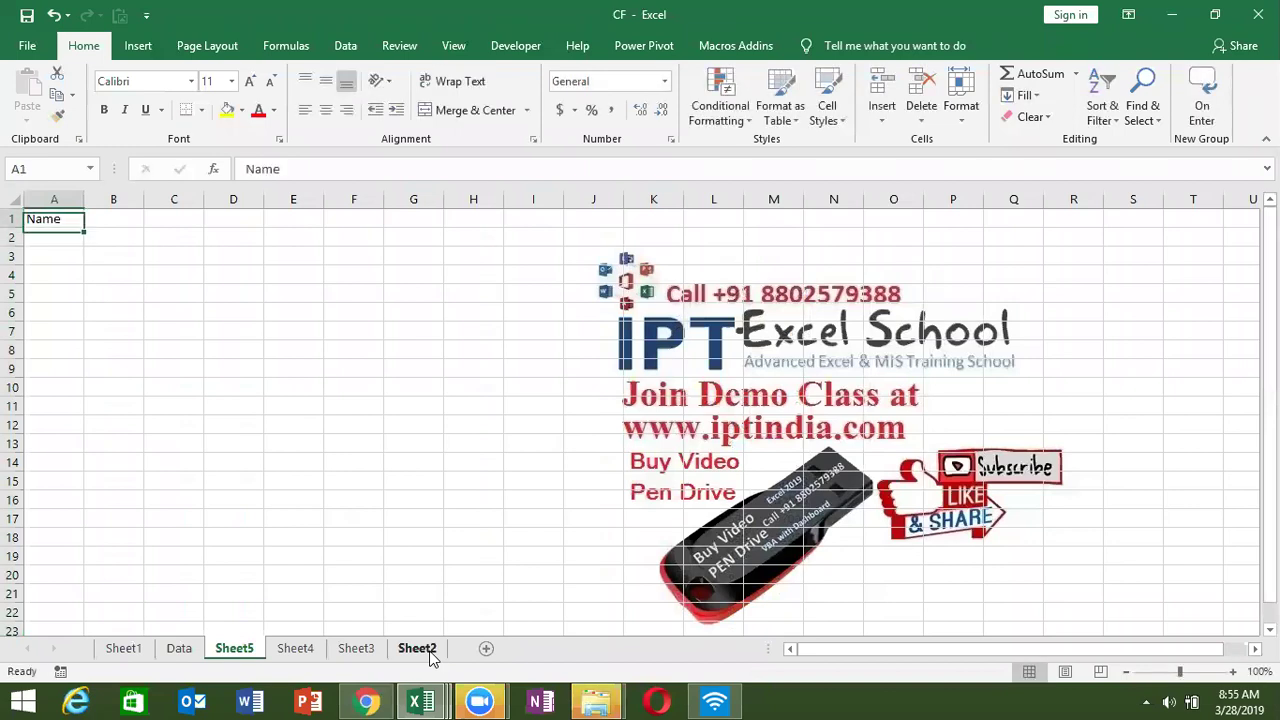
text(Month)
key(Return)
text(Sales)
key(Return)
key(Up)
key(Up)
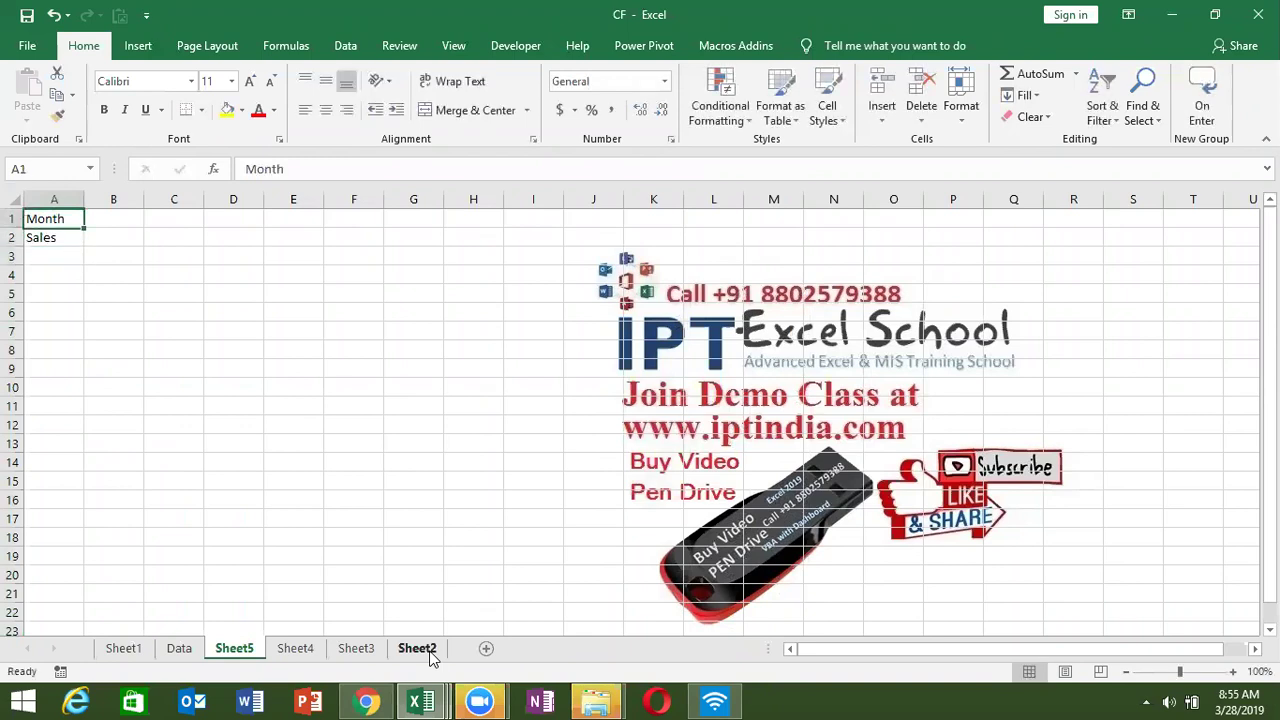
key(Right)
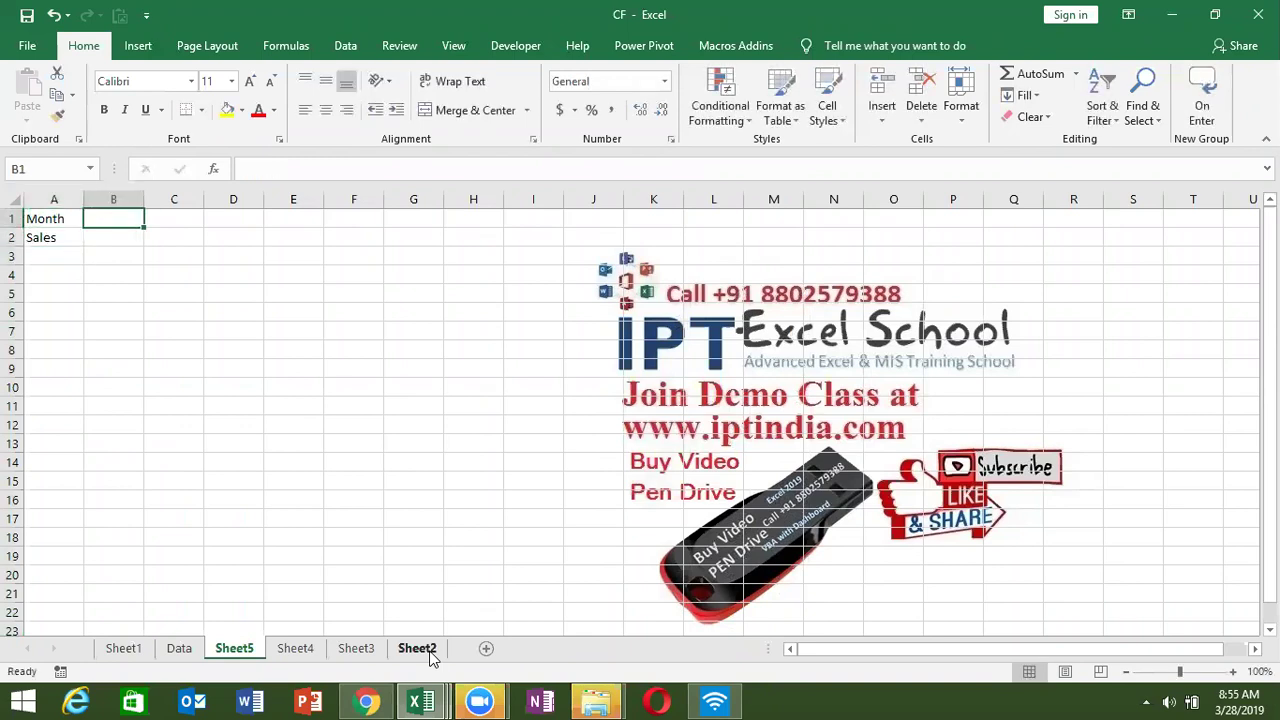
text(JAN)
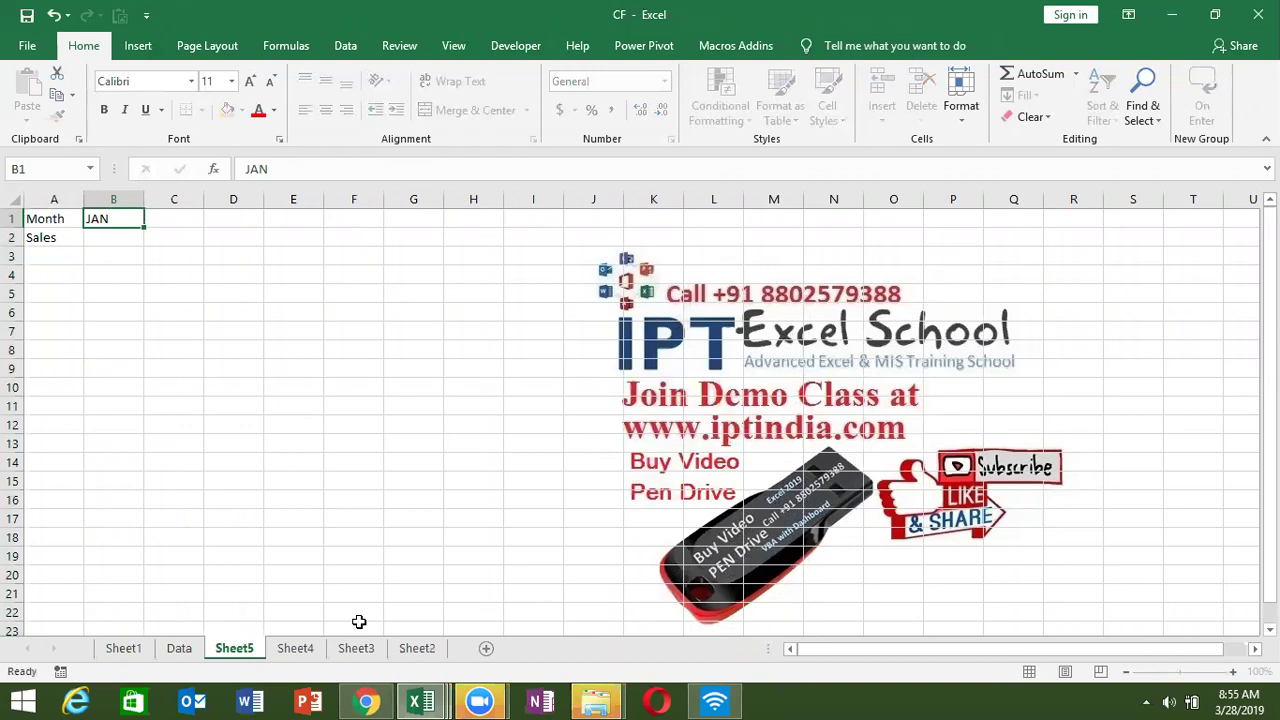
key(ctrl+Return)
drag(145, 228, 400, 228)
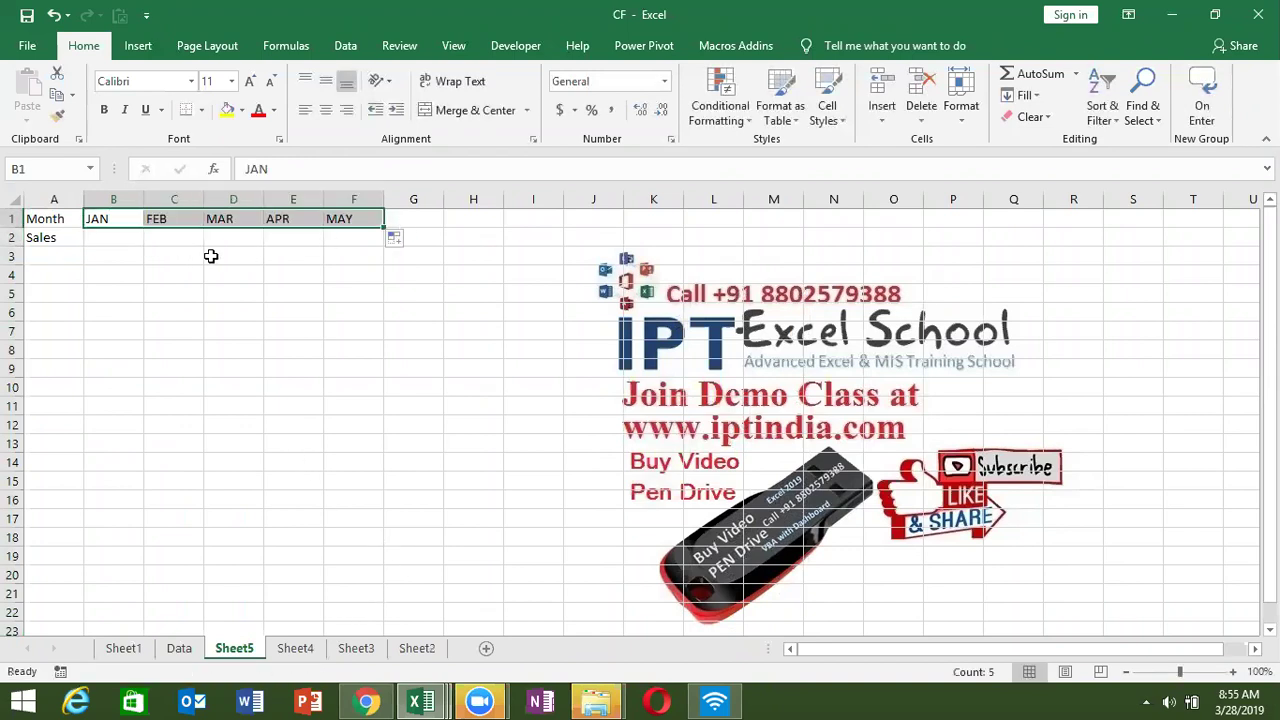
- Enter the sales figures 87, 54, 65, 85 and 25 in B2:F2
click(130, 238)
text(87)
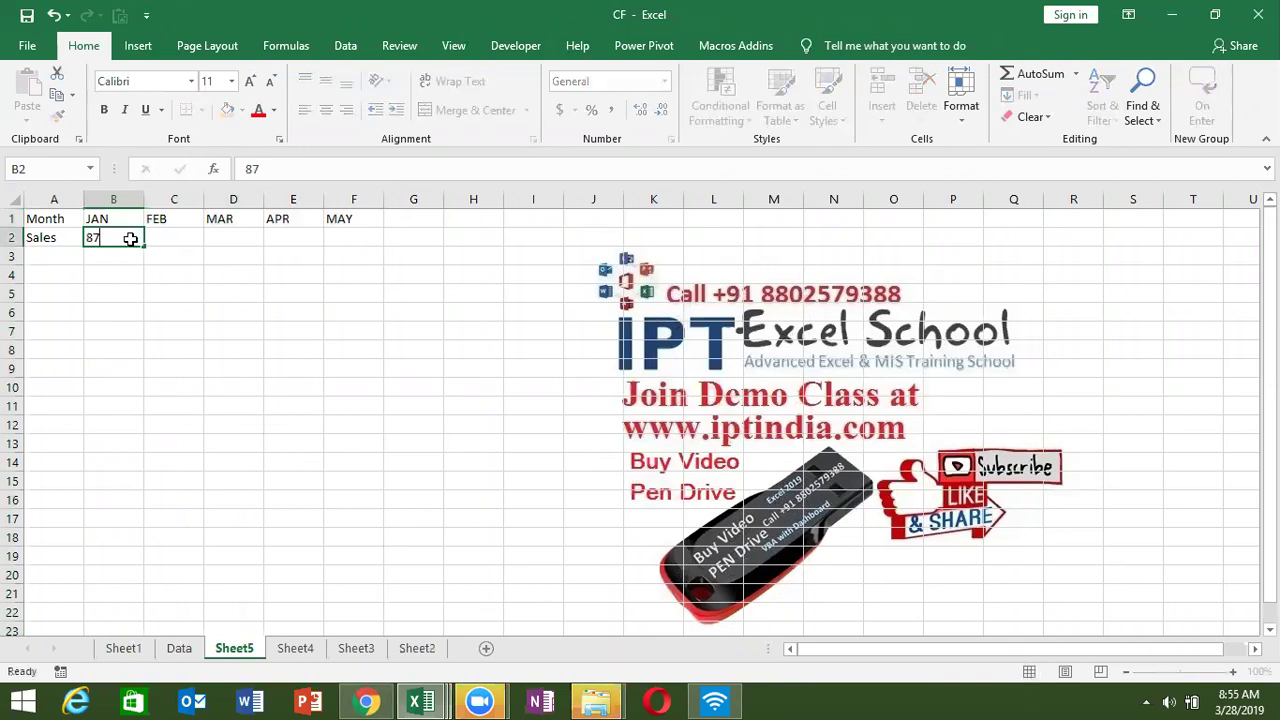
key(Escape)
key(Right)
text(54)
key(ctrl+Return)
key(Right)
text(65)
key(Right)
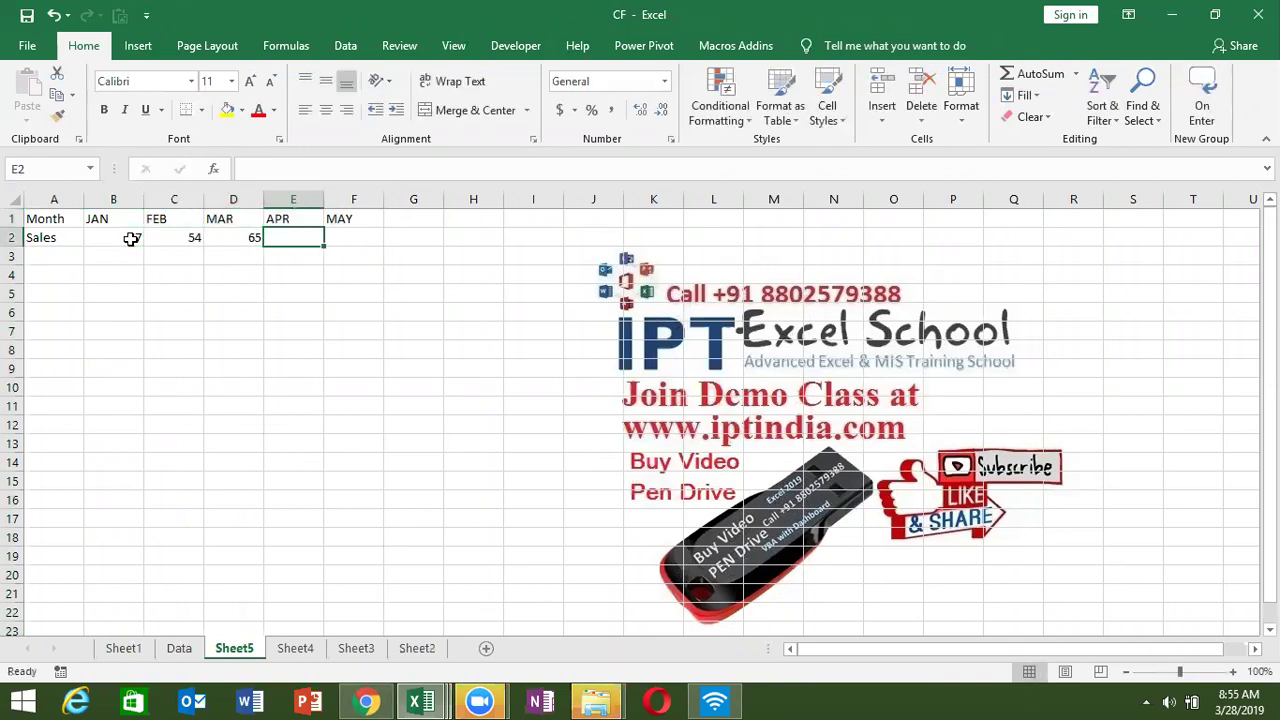
text(85)
key(Right)
text(25)
key(Right)
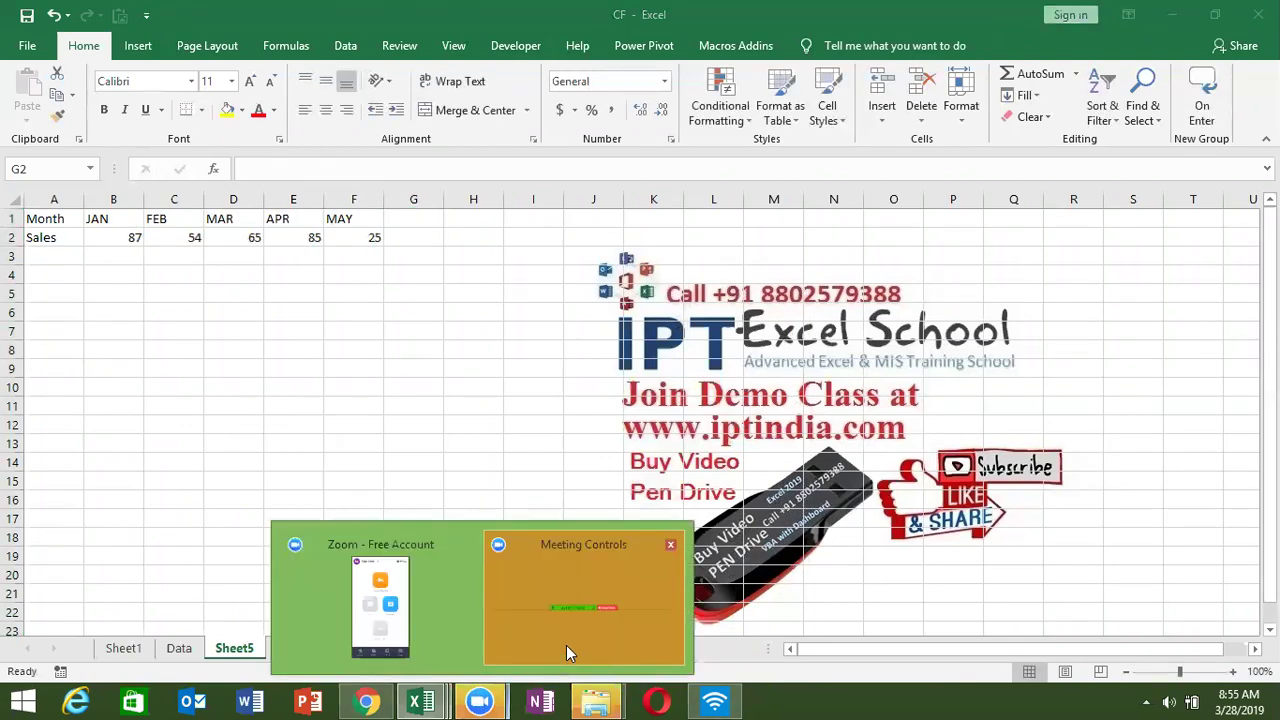
click(566, 645)
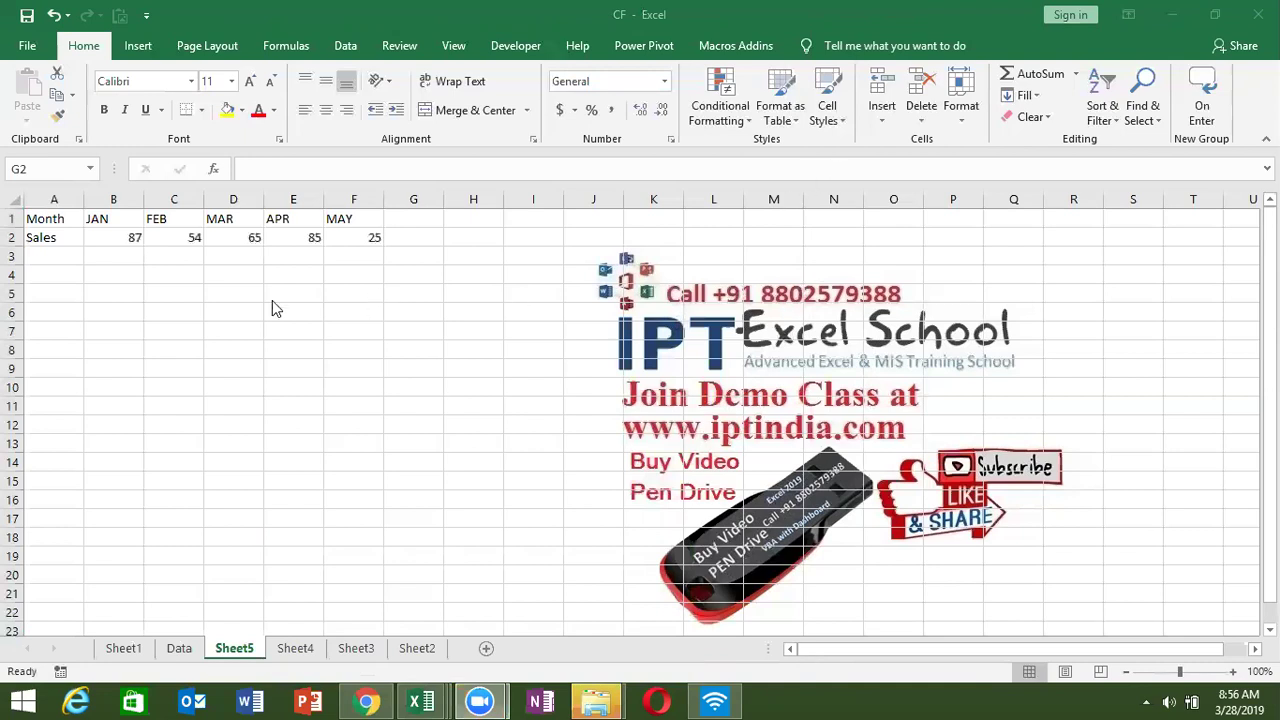
key(alt+Tab)
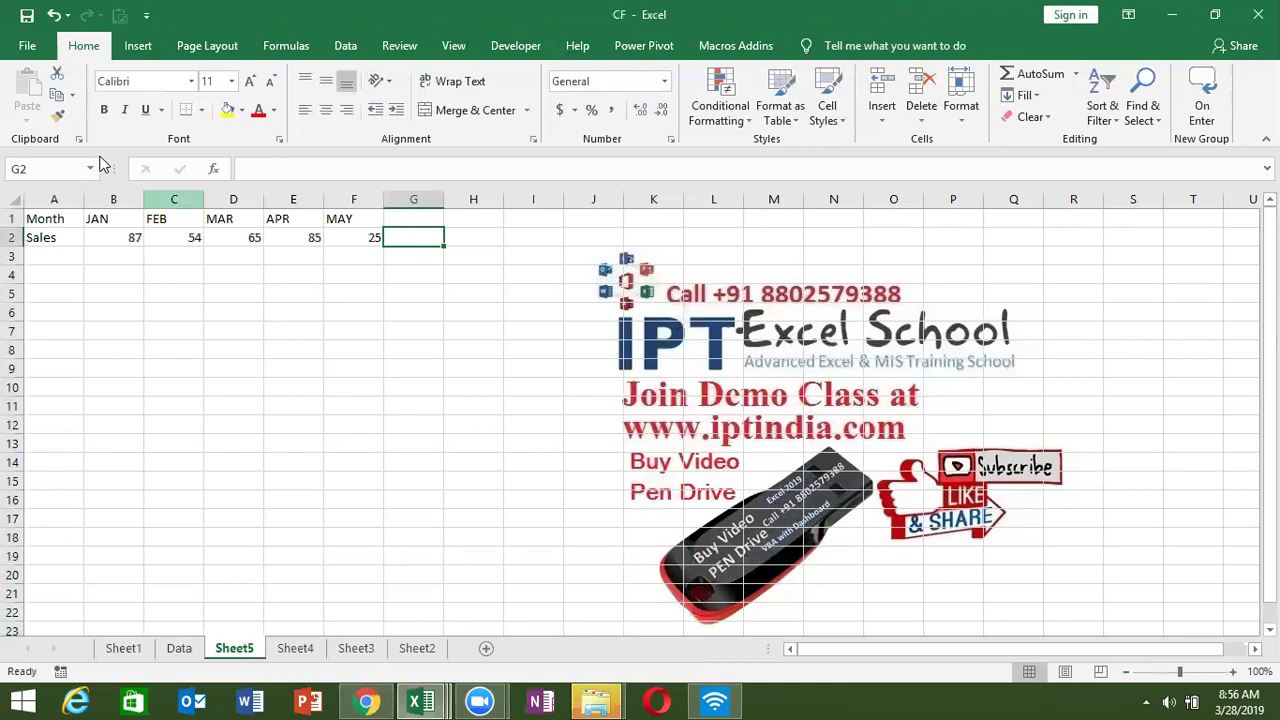
- Select B1:F2 and set the Custom Sort orientation to sort left to right
mouse_move(118, 218)
mouse_down()
mouse_move(335, 222)
mouse_move(340, 238)
mouse_up()
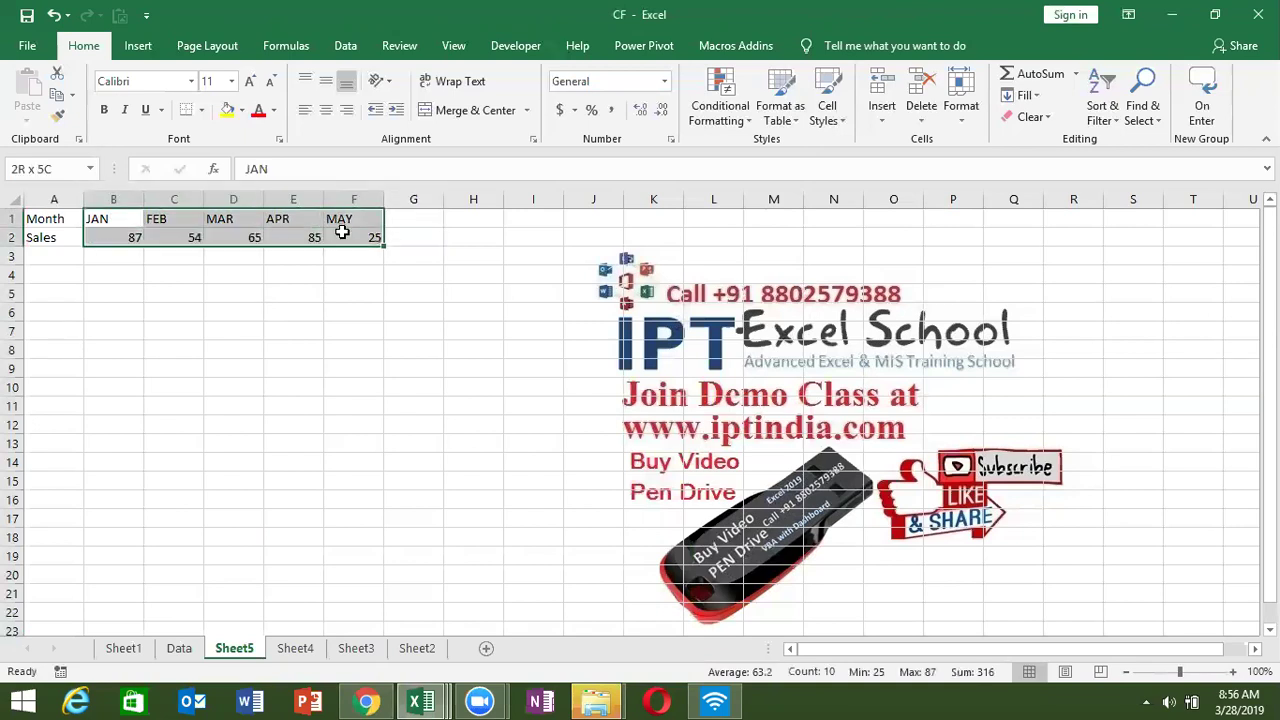
click(1104, 120)
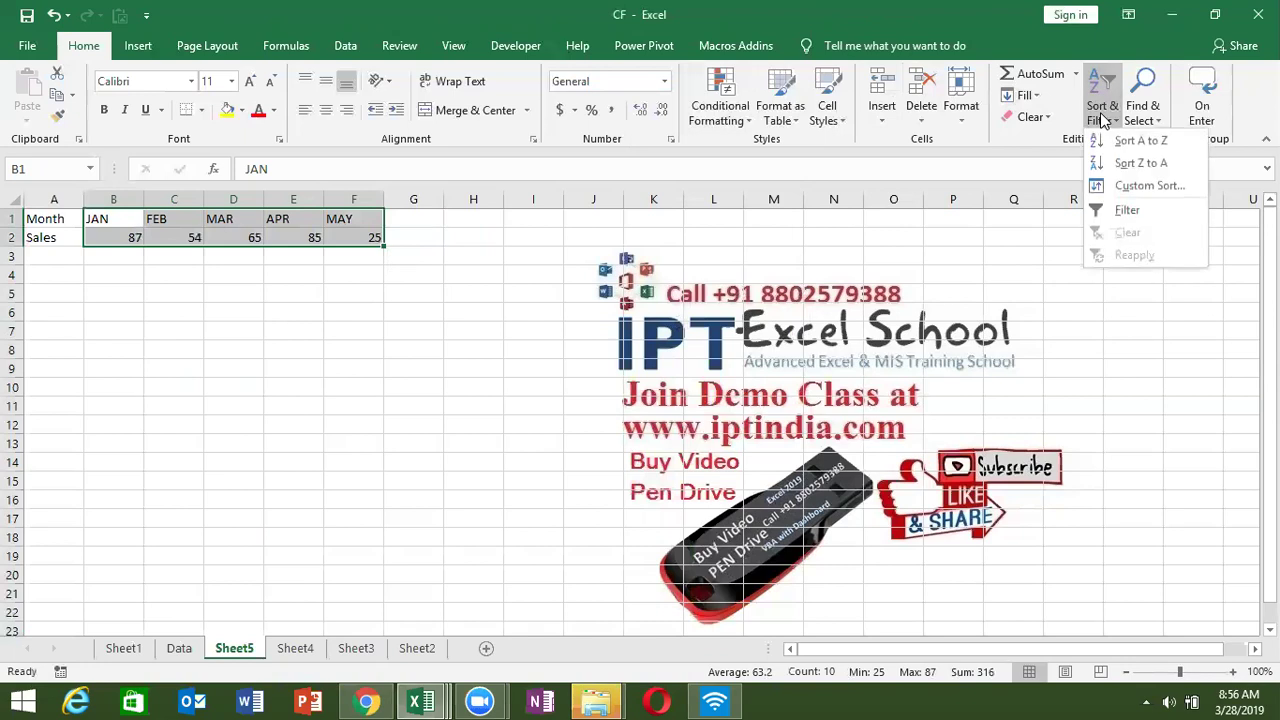
click(1117, 190)
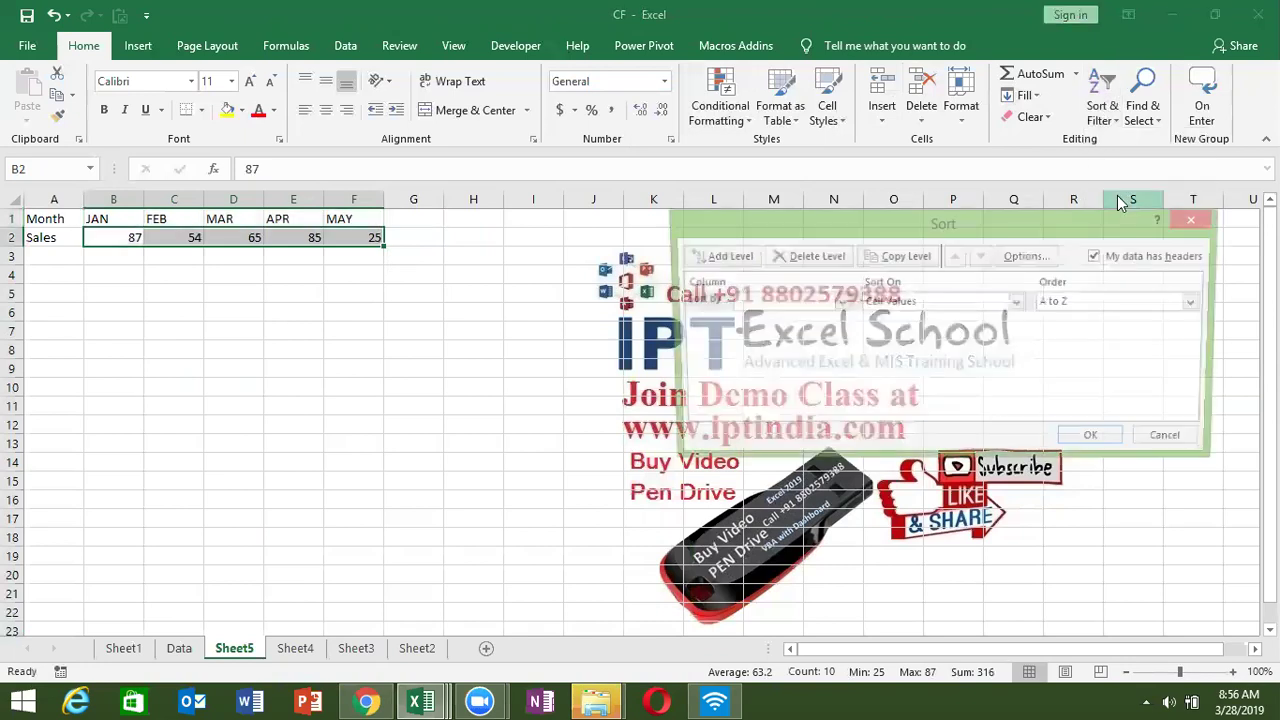
click(1040, 258)
click(929, 349)
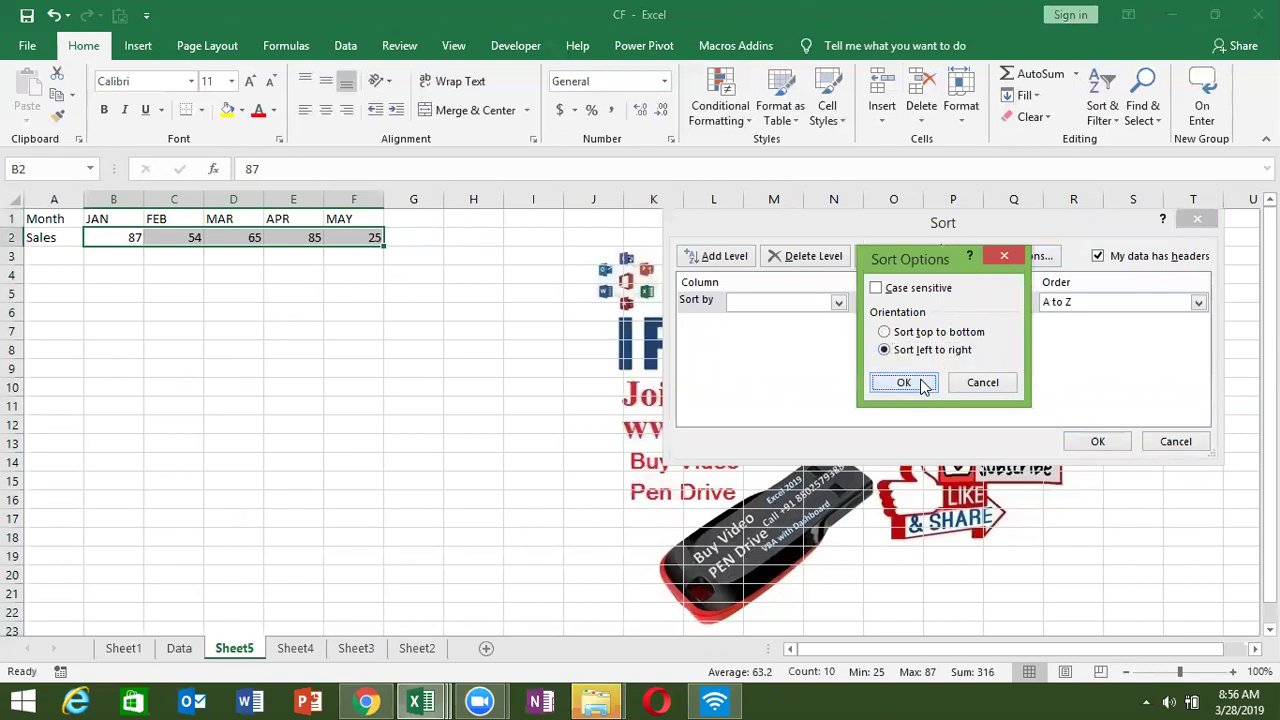
click(904, 383)
- Sort by Row 1, A to Z, ordering the months APR, FEB, JAN, MAR, MAY
click(840, 303)
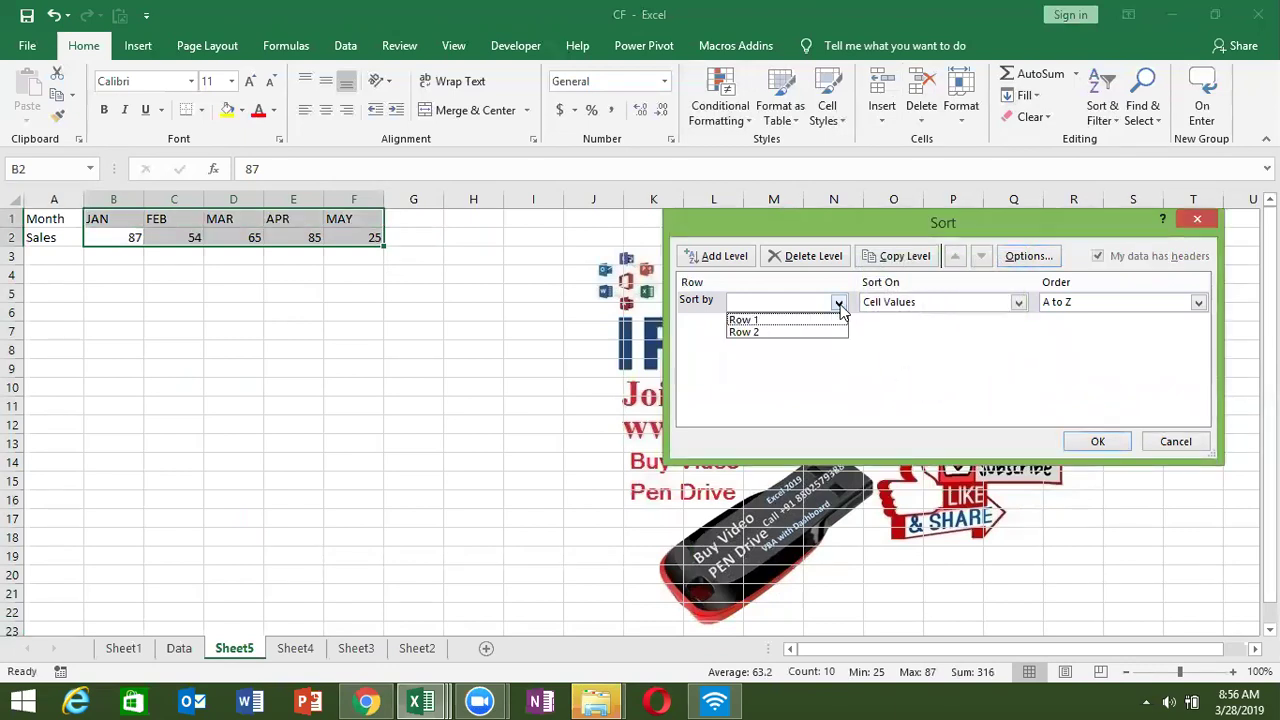
click(840, 303)
click(840, 303)
click(774, 320)
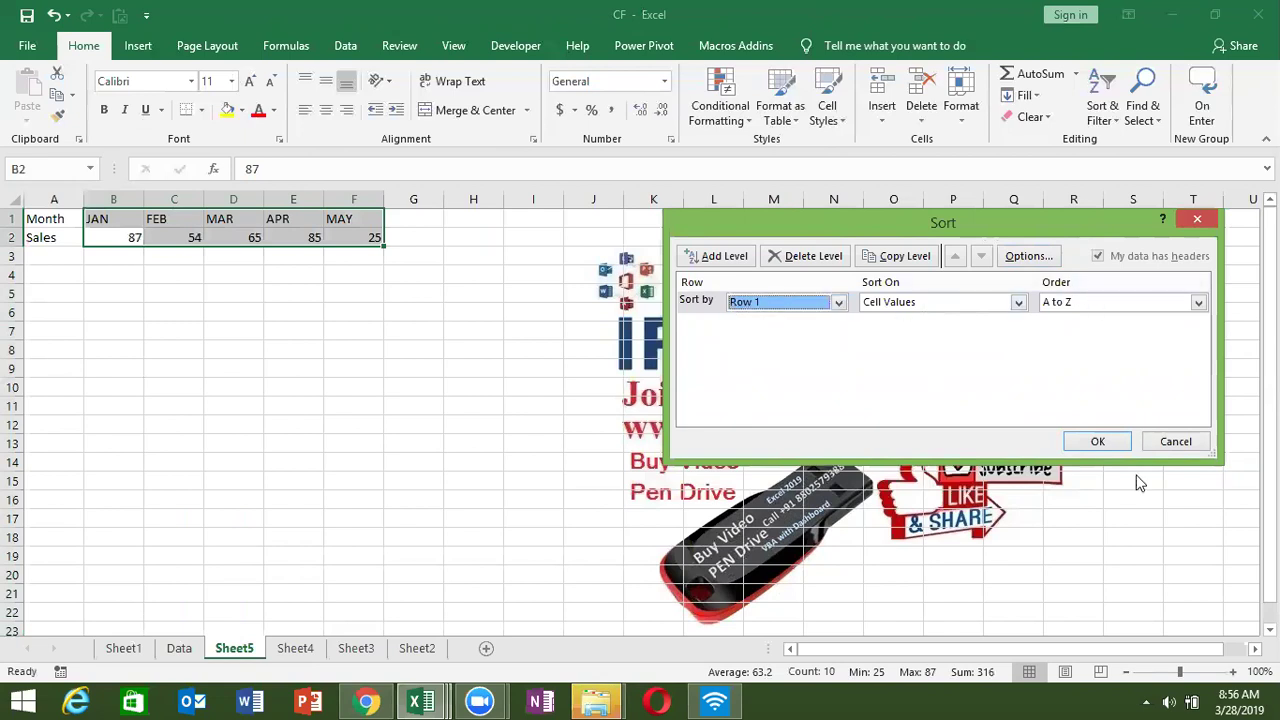
click(1115, 446)
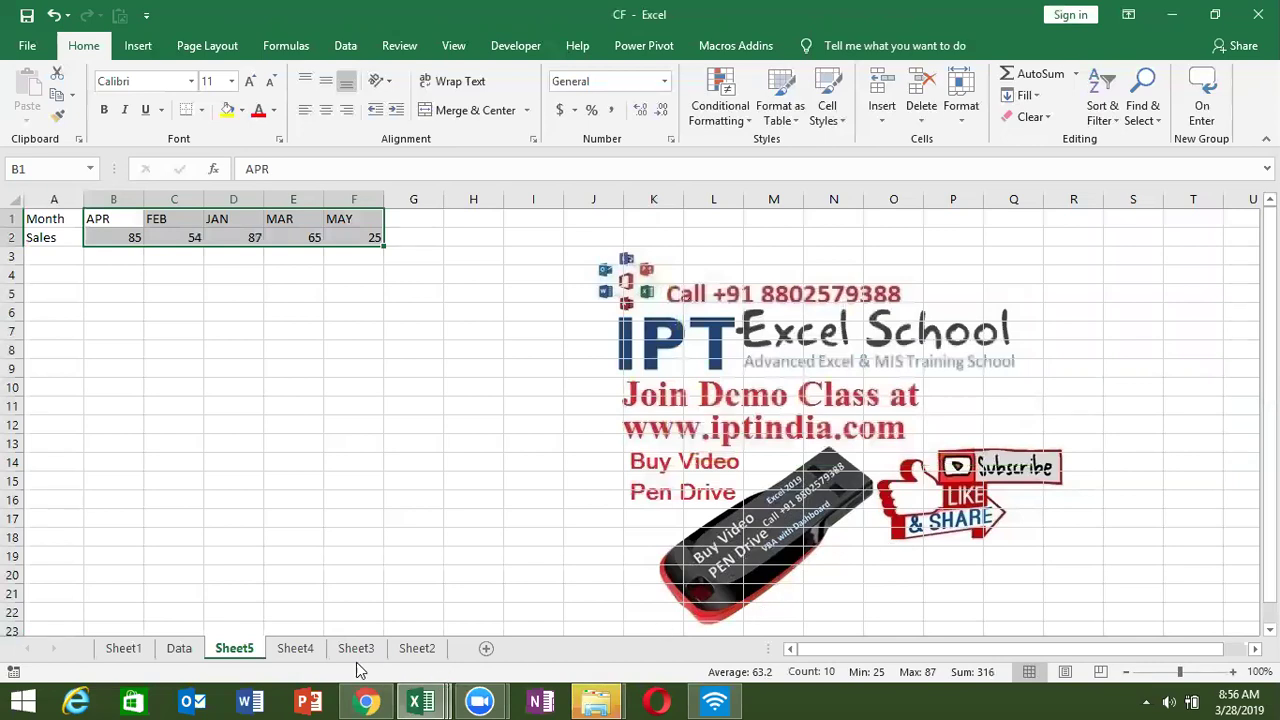
- Delete Sheet5 from the CF workbook, confirming the permanent deletion
right_click(242, 647)
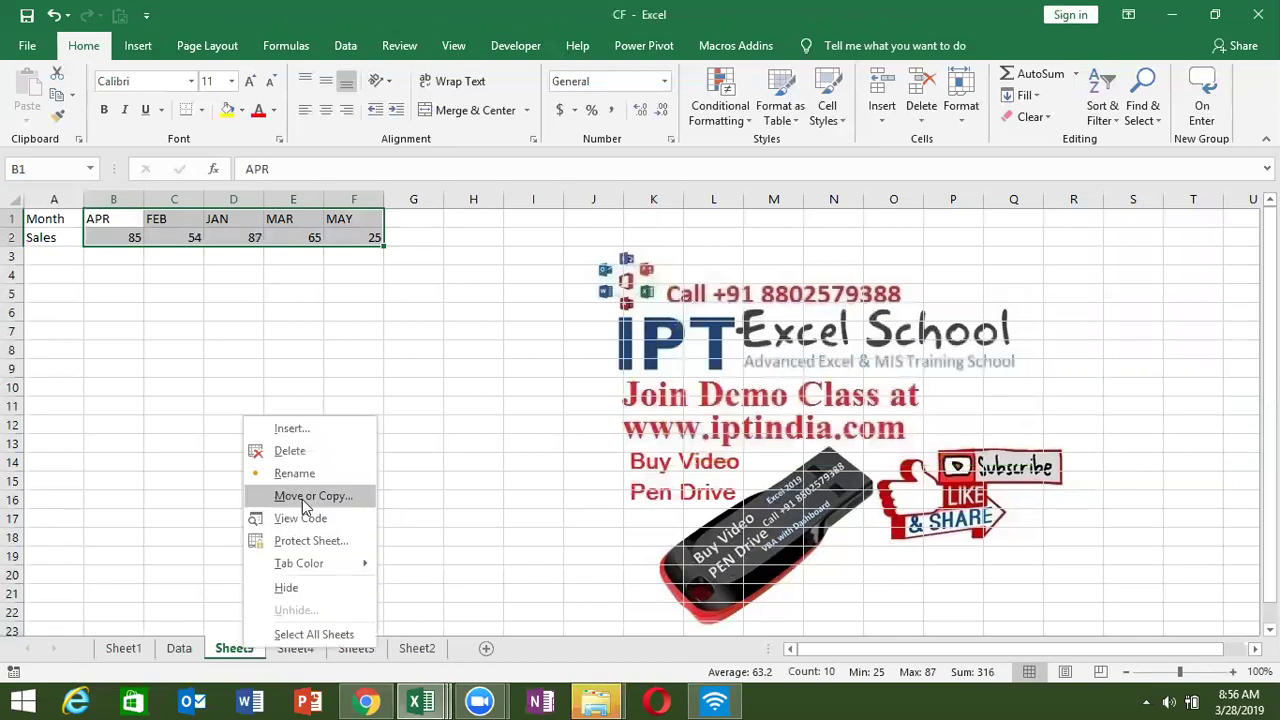
click(322, 455)
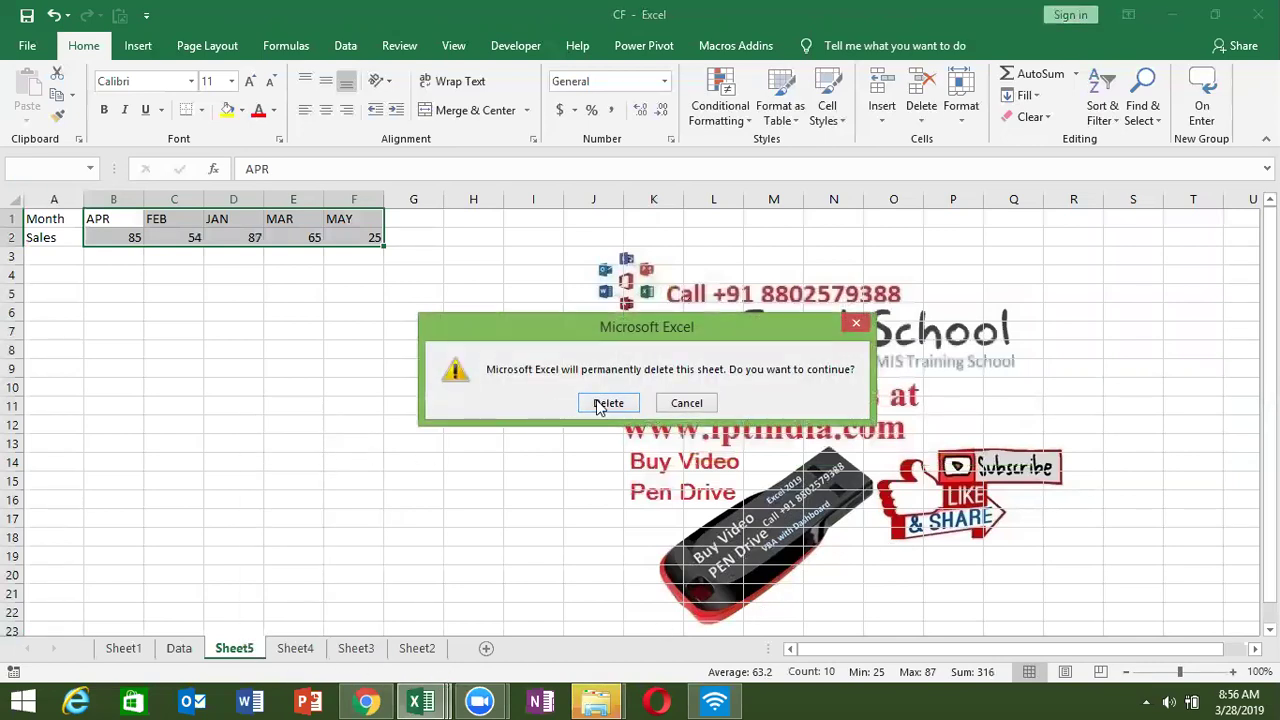
click(603, 403)
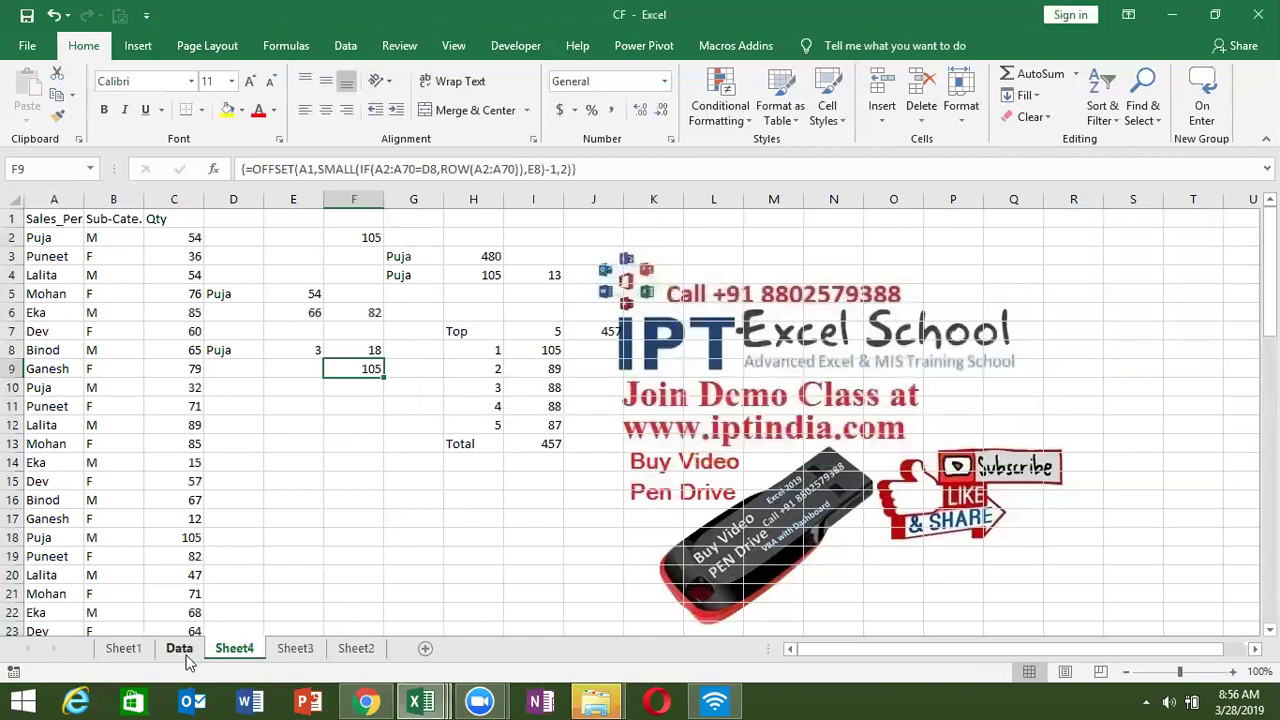
click(178, 652)
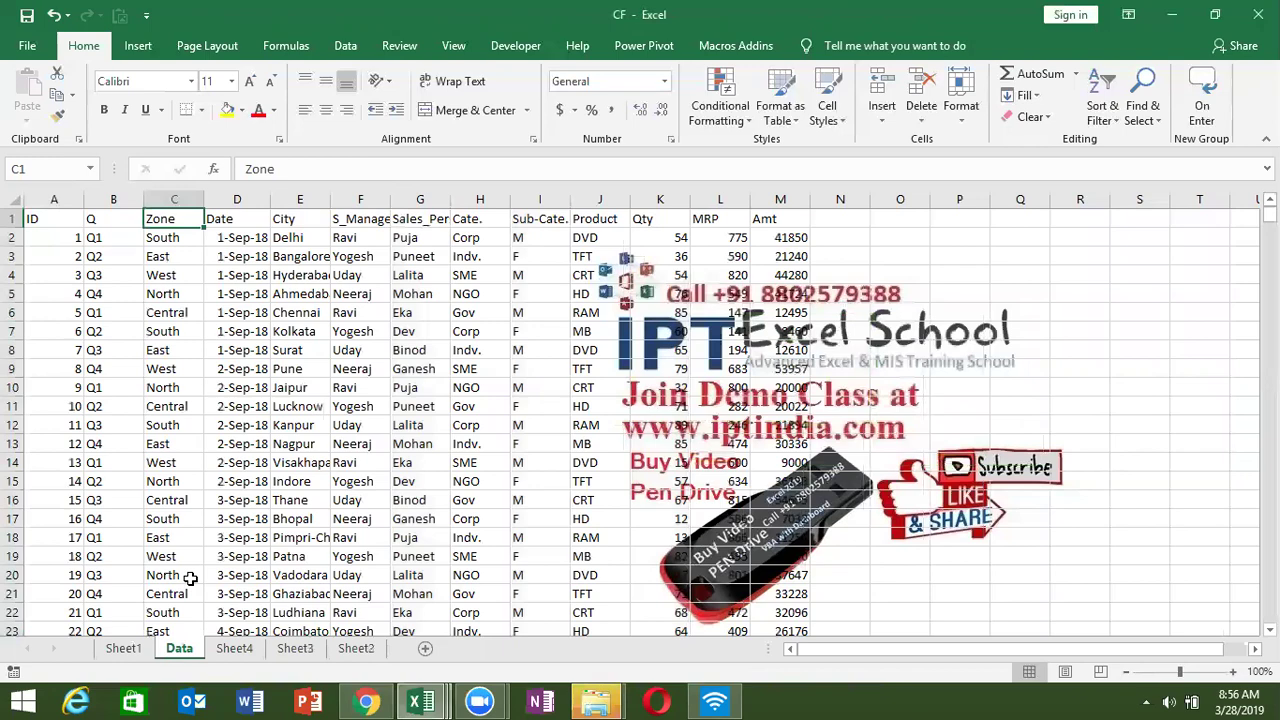
- Group Sheet1 through Sheet4 and delete them, leaving only the Data sheet
click(240, 648)
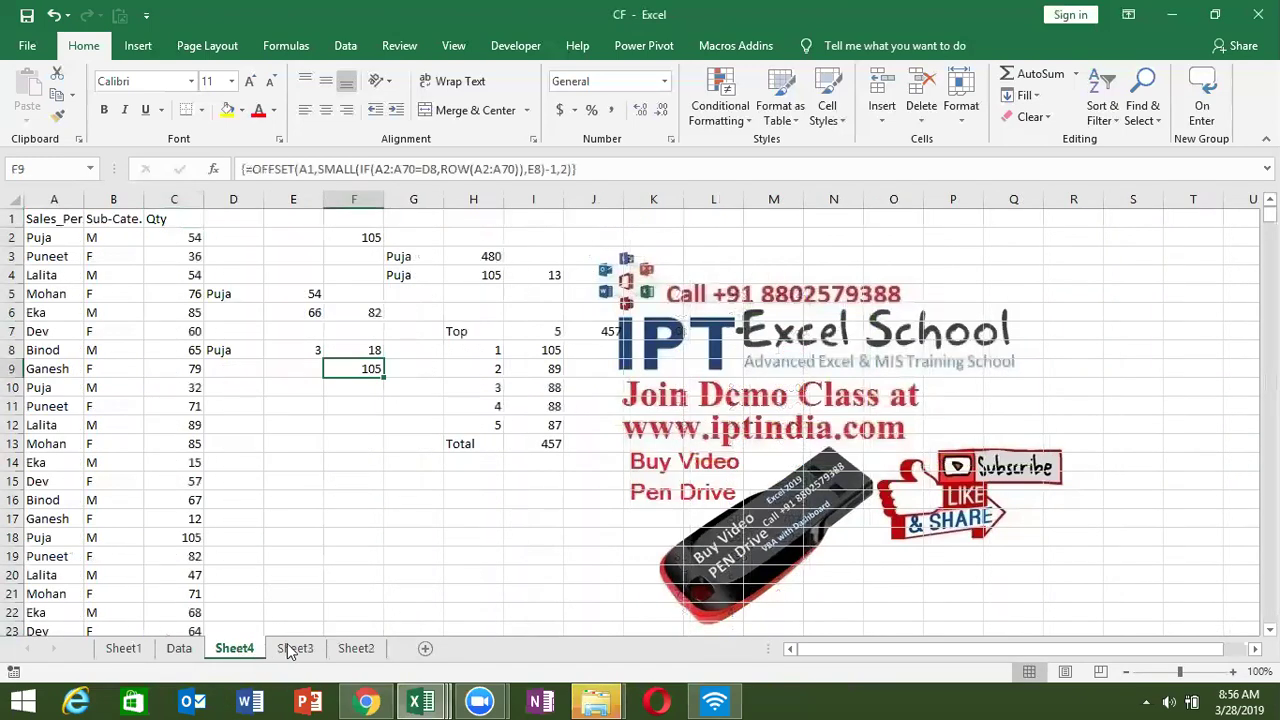
click(293, 648)
click(352, 648)
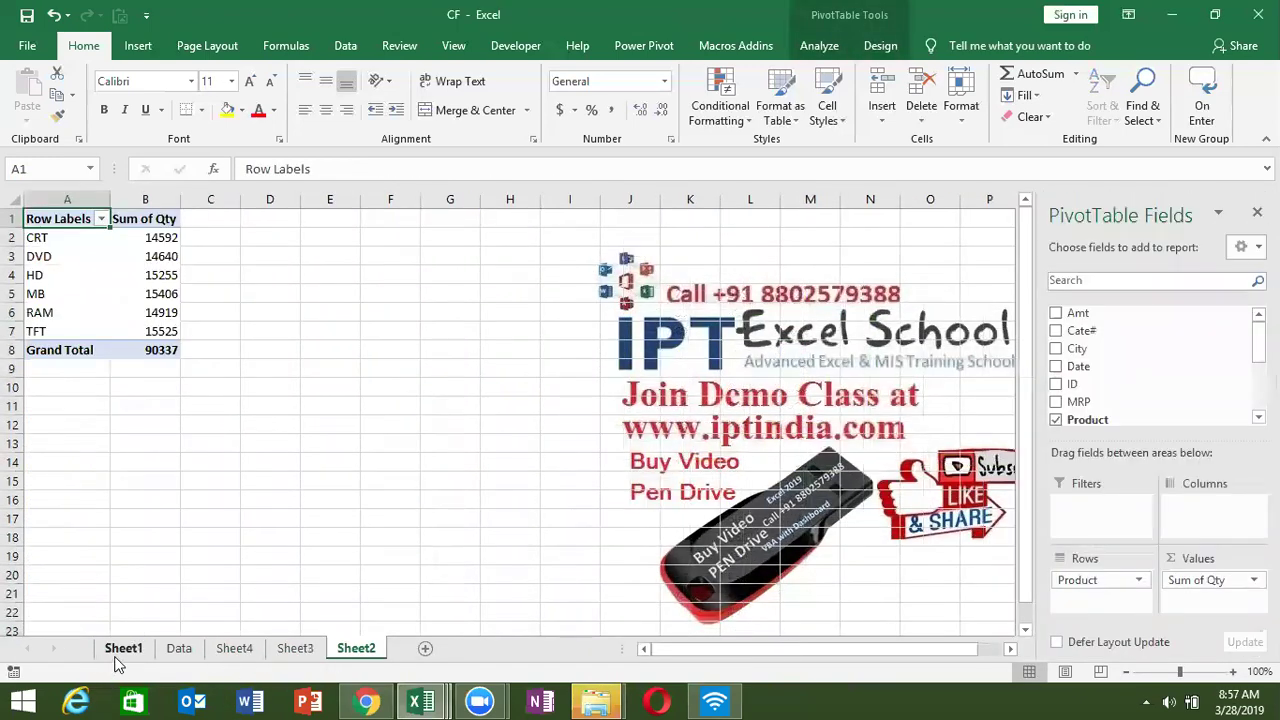
click(120, 648)
ctrl+click(350, 649)
ctrl+click(300, 650)
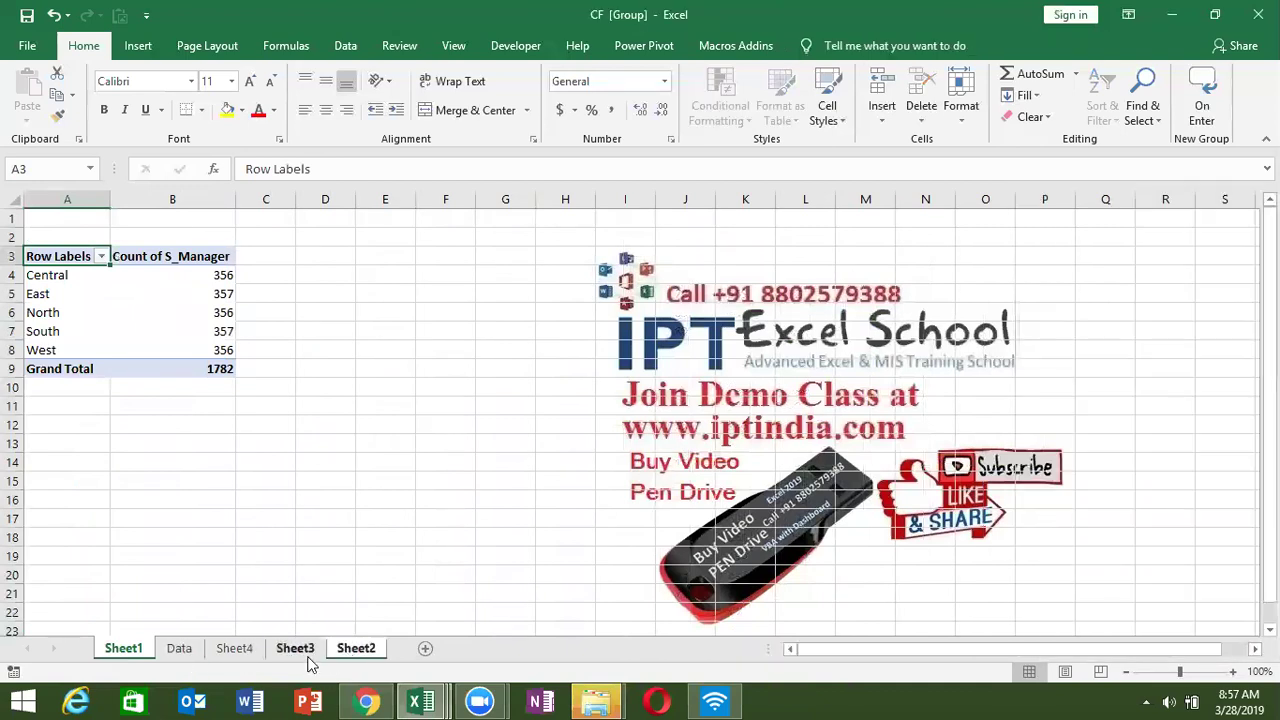
ctrl+click(250, 650)
right_click(250, 650)
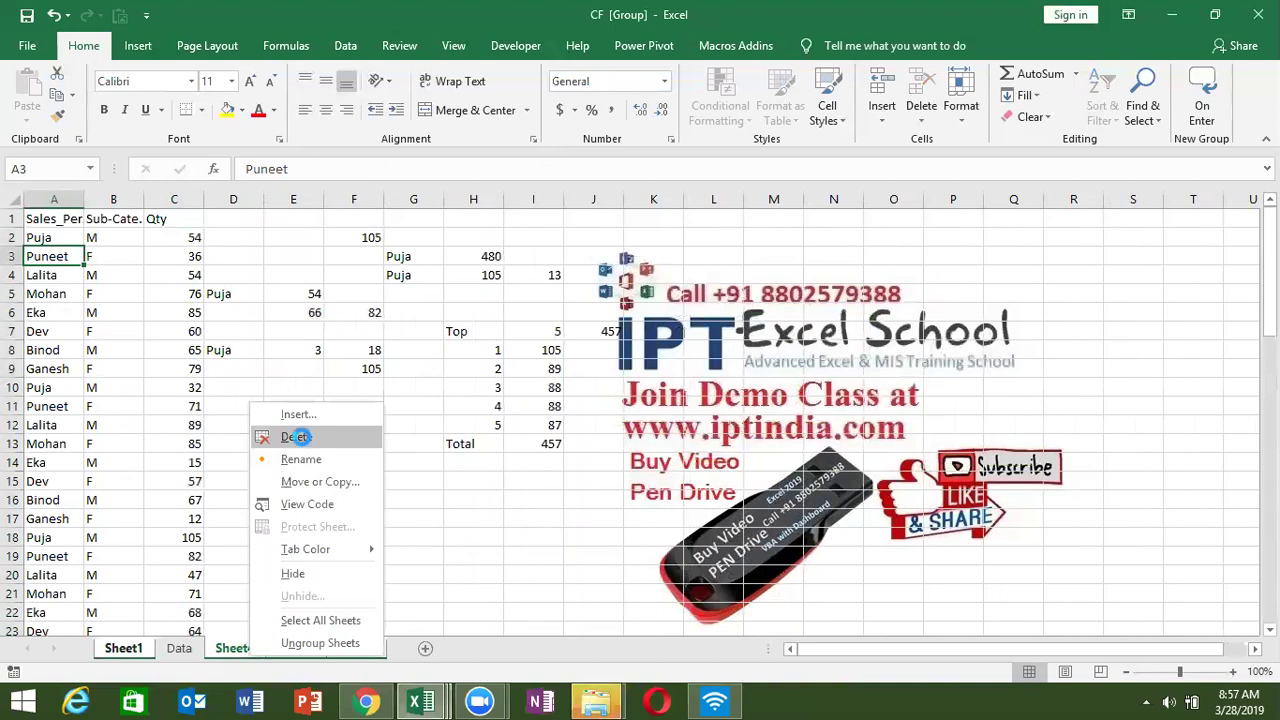
click(300, 440)
click(595, 403)
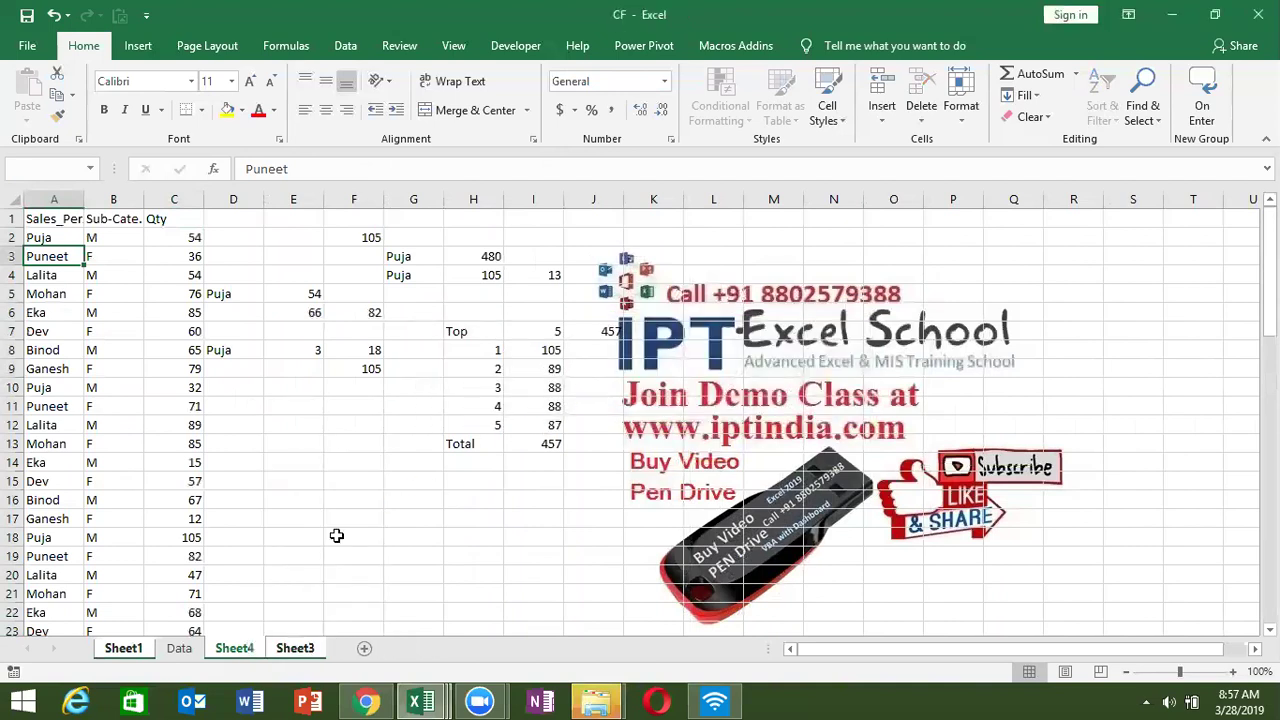
- Insert a blank row at row 3 of the Data table, after the first record
click(193, 368)
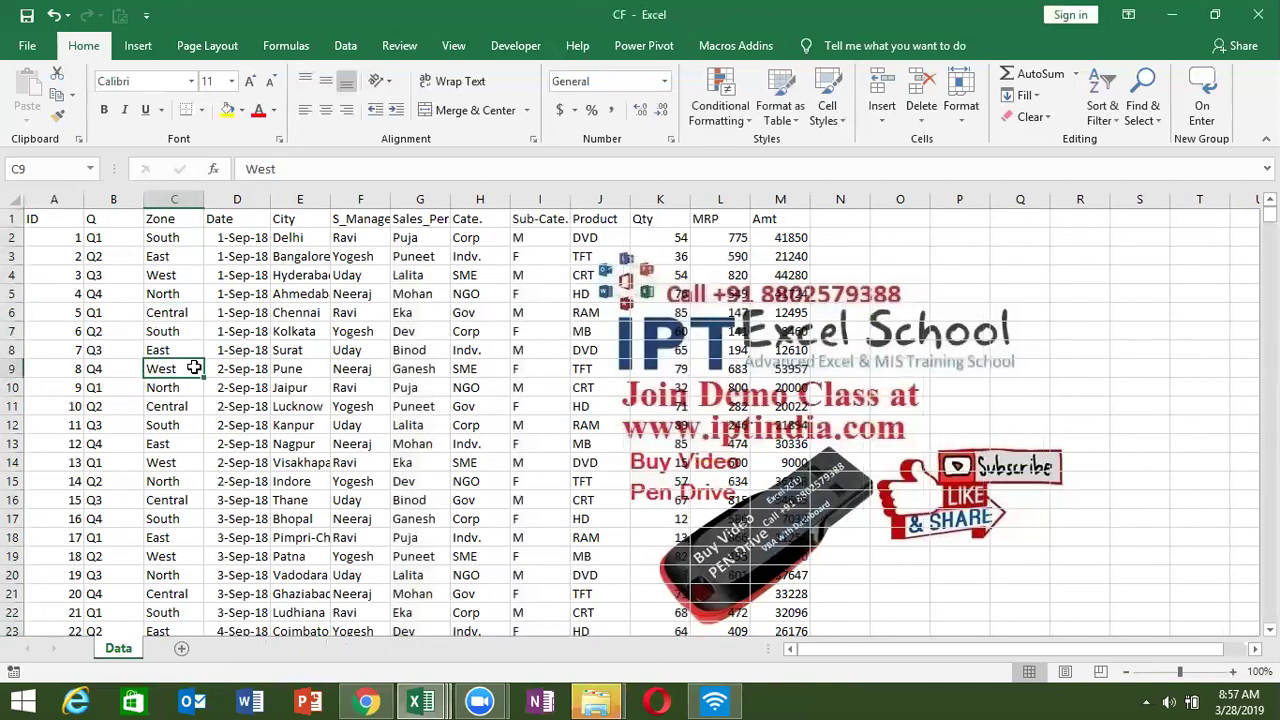
key(Up)
key(Up)
key(Up)
key(Down)
key(shift+space)
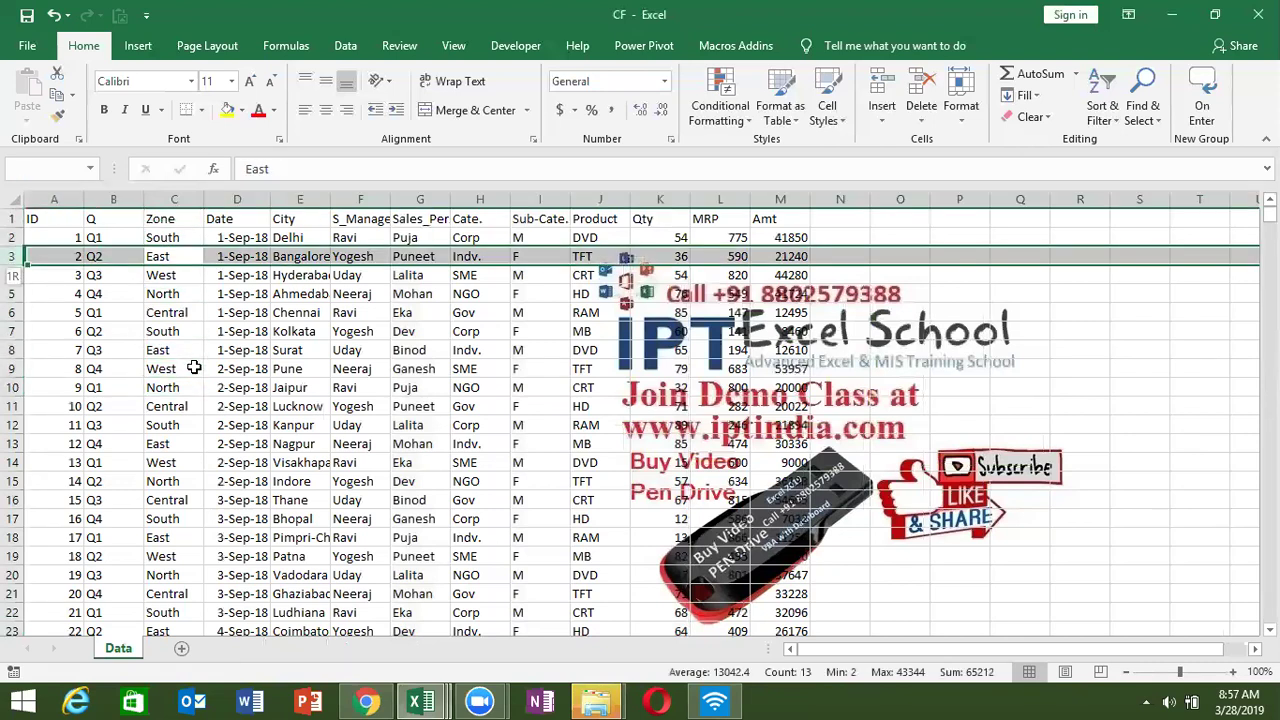
key(ctrl+shift+plus)
- Insert blank rows at rows 5, 7 and 9 between the records
key(Down)
key(Down)
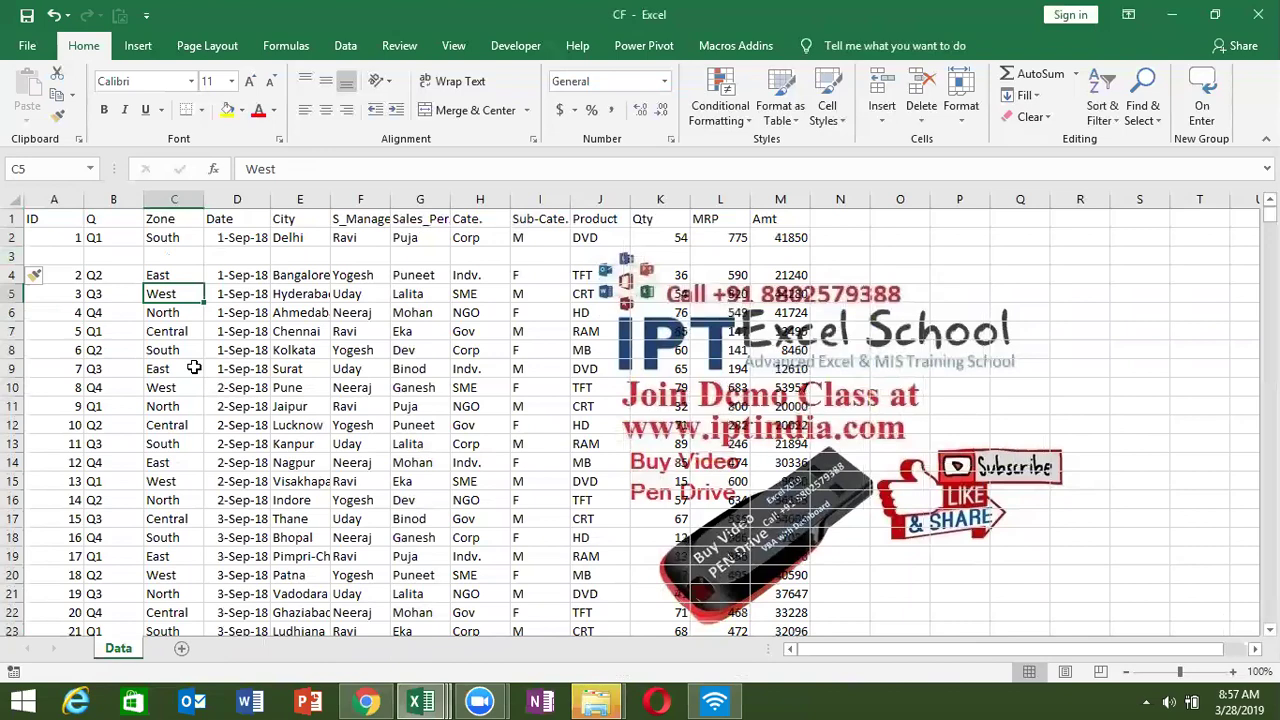
key(shift+space)
key(ctrl+shift+plus)
key(Down)
key(Down)
key(shift+space)
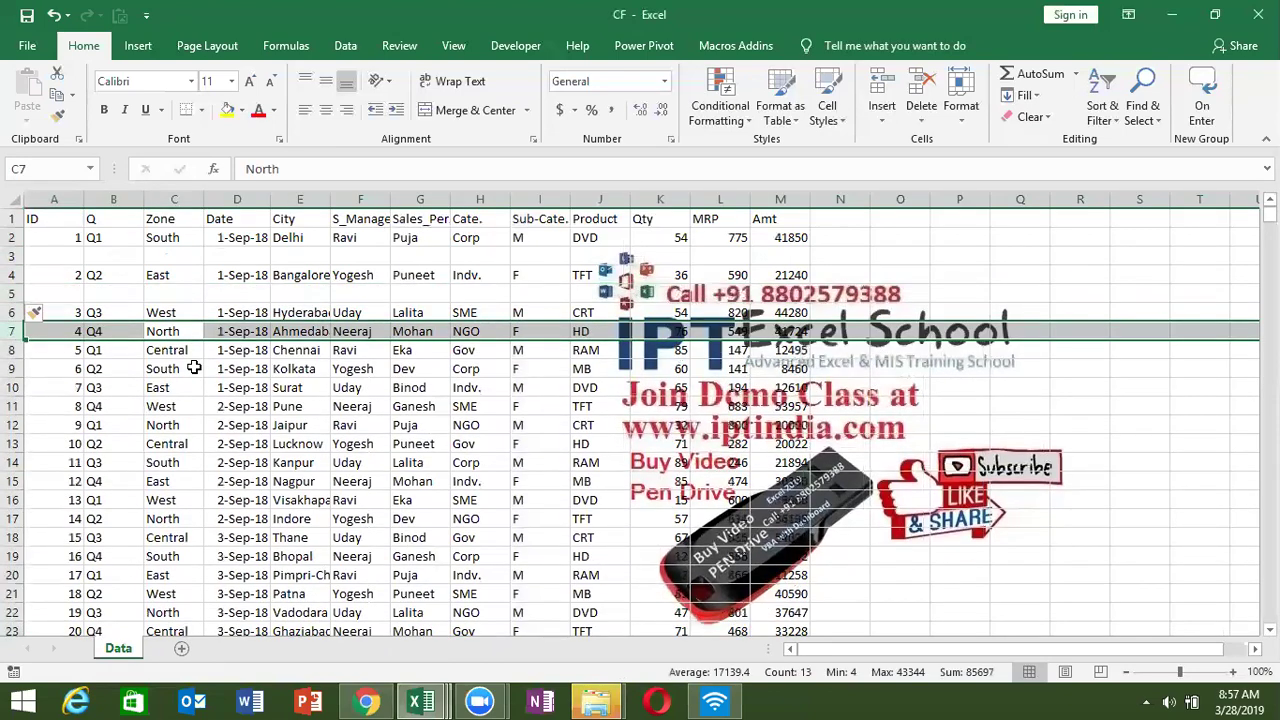
key(ctrl+shift+plus)
key(Down)
key(Down)
key(shift+space)
key(ctrl+shift+plus)
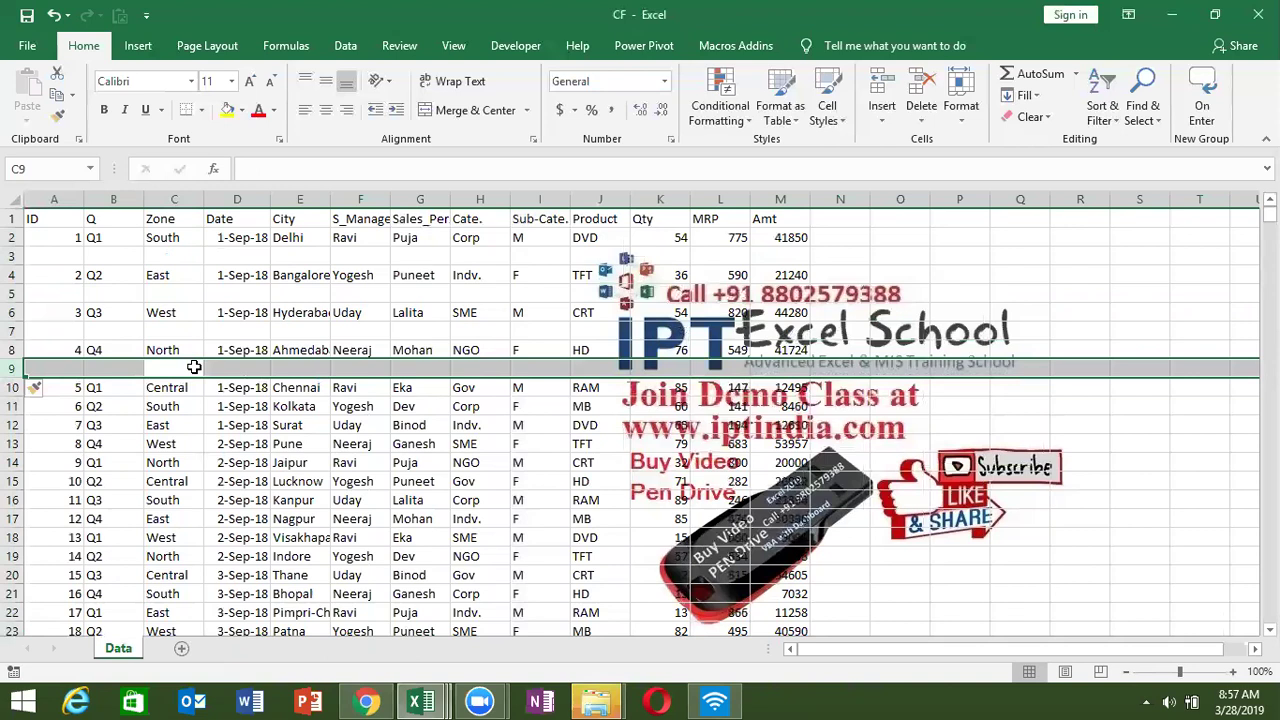
- Undo the inserted blank rows with Ctrl+Z so the table is contiguous again
key(ctrl+z)
key(ctrl+z)
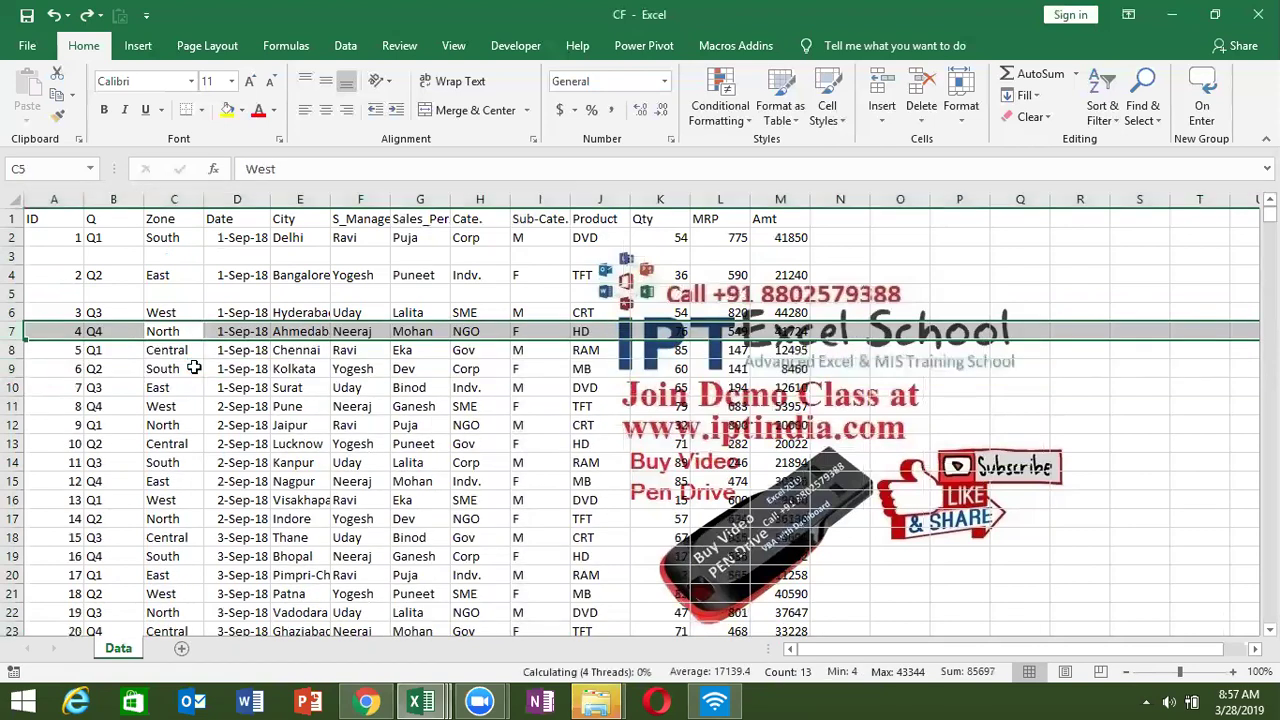
key(ctrl+z)
key(ctrl+z)
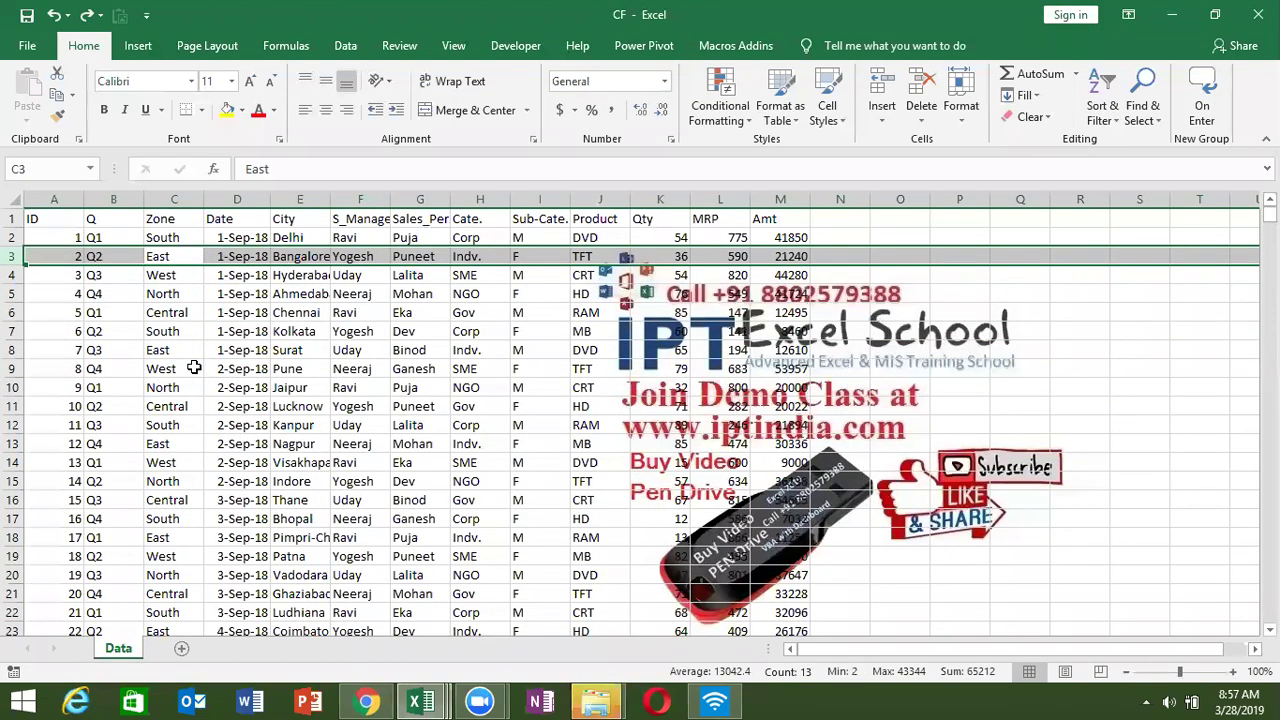
key(ctrl+z)
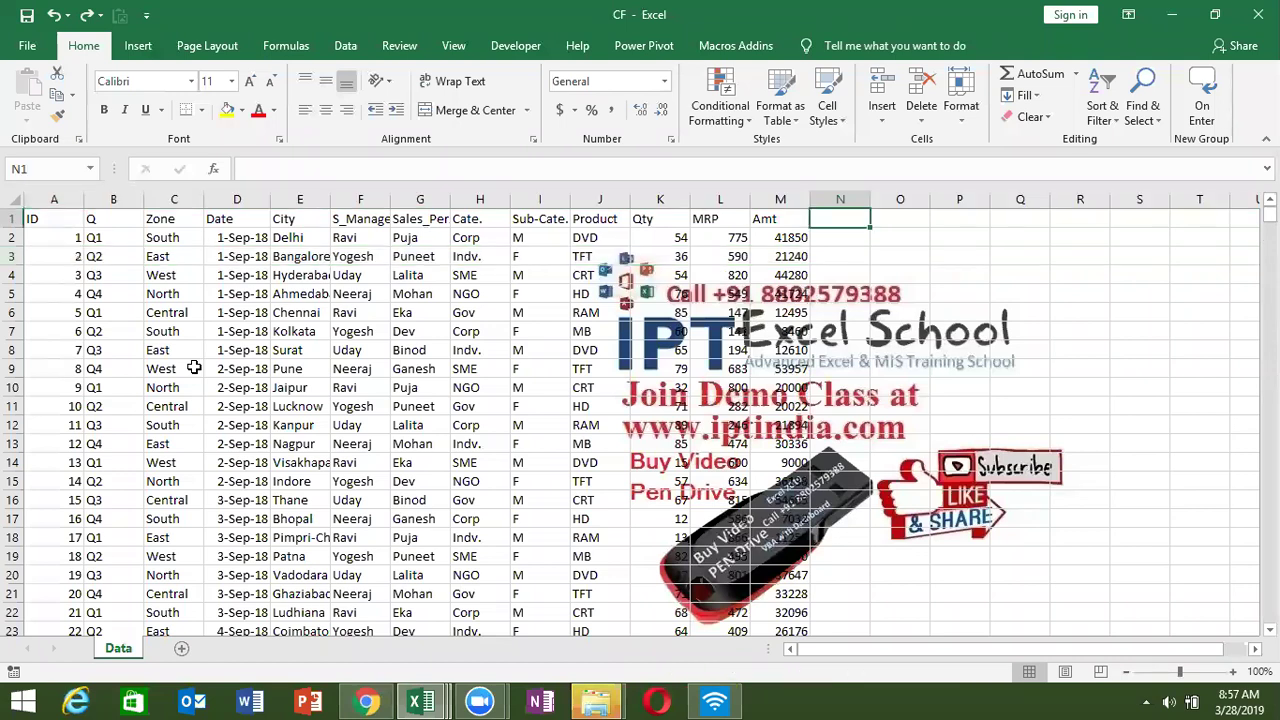
- Add the header 'Sr' in cell N1 beside the Amt column
key(Left)
key(Left)
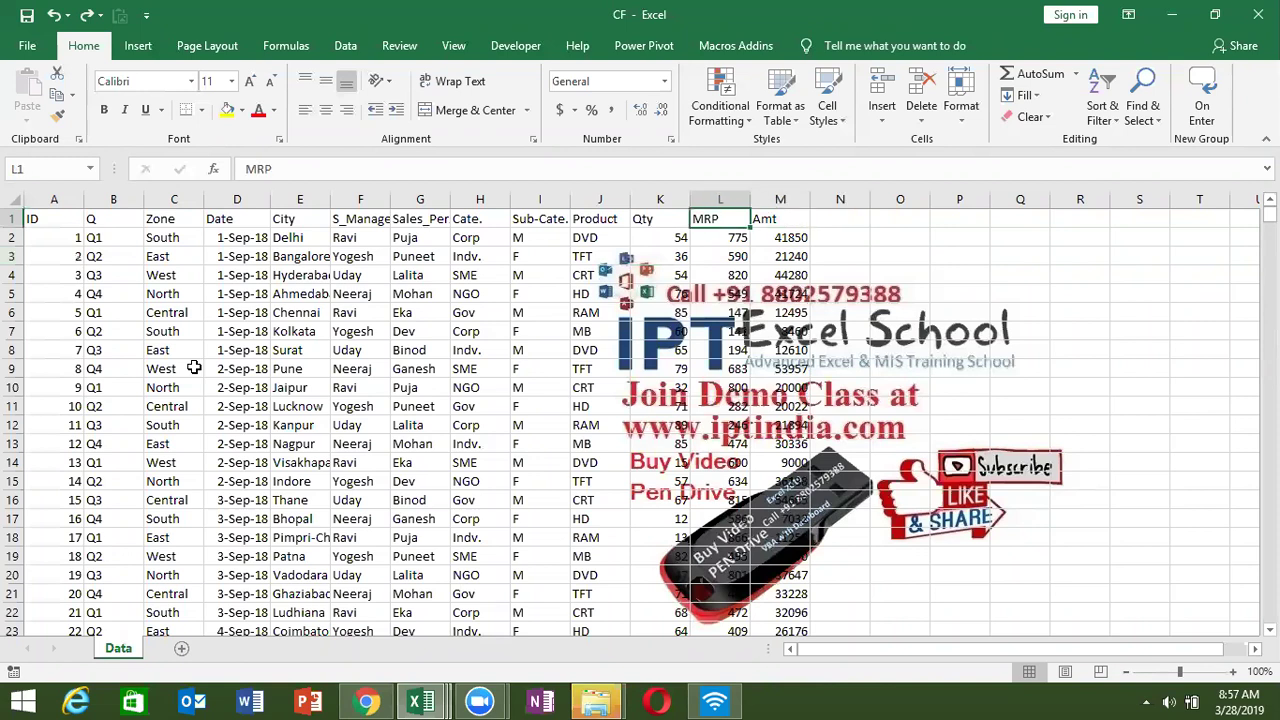
key(Down)
key(Right)
key(Up)
key(Right)
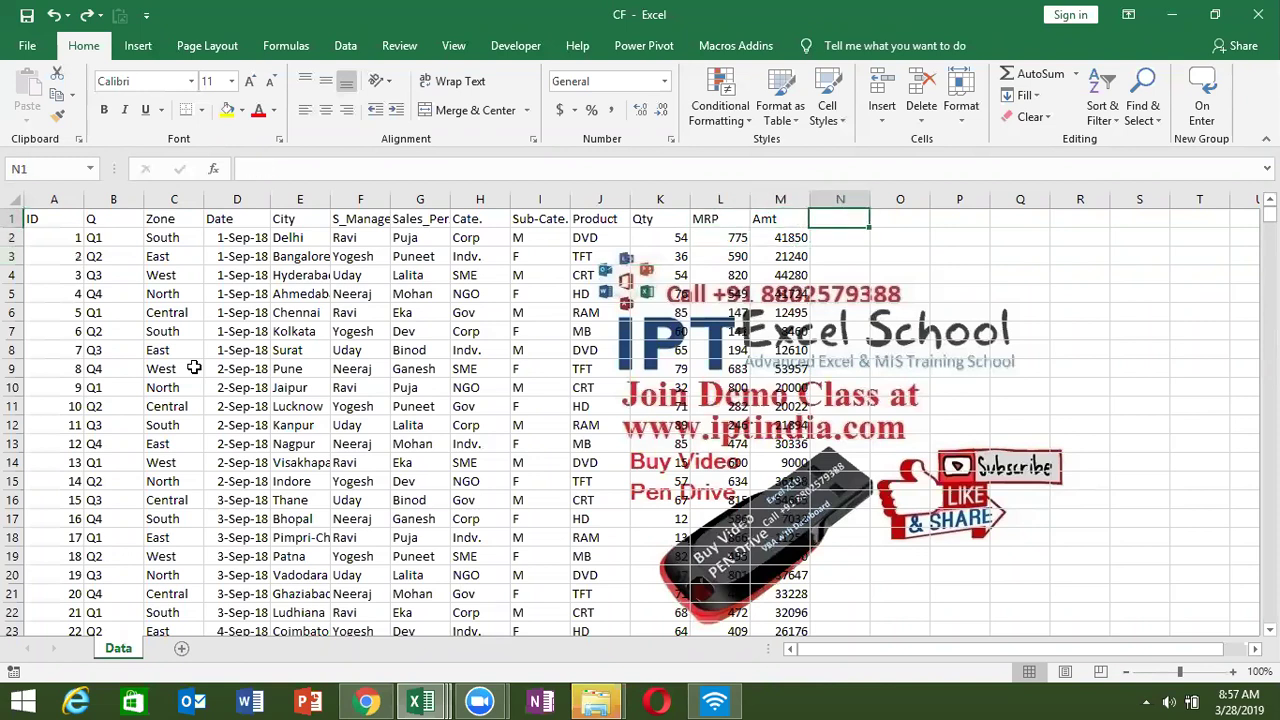
text(Sr)
key(Return)
- Enter 1 and 2 in N2:N3 and fill the serial numbers down to the table's end
text(1)
key(Return)
text(2)
key(Left)
key(Up)
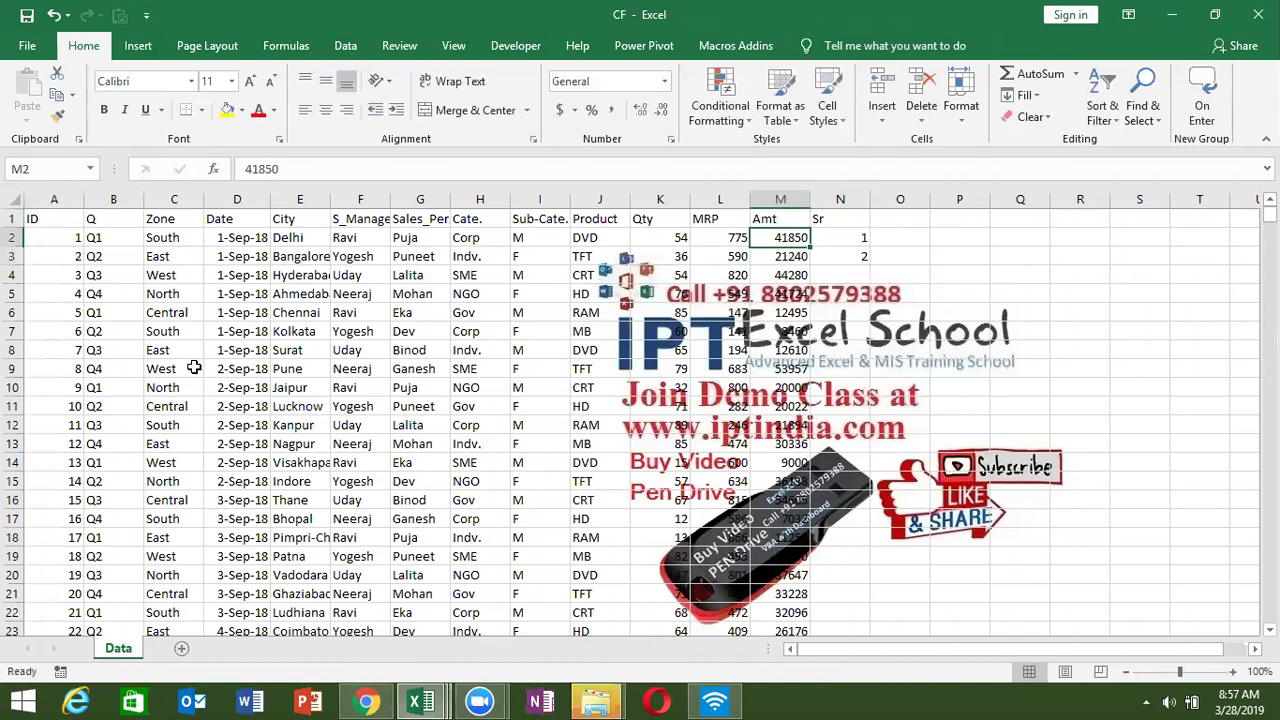
key(Right)
key(shift+Down)
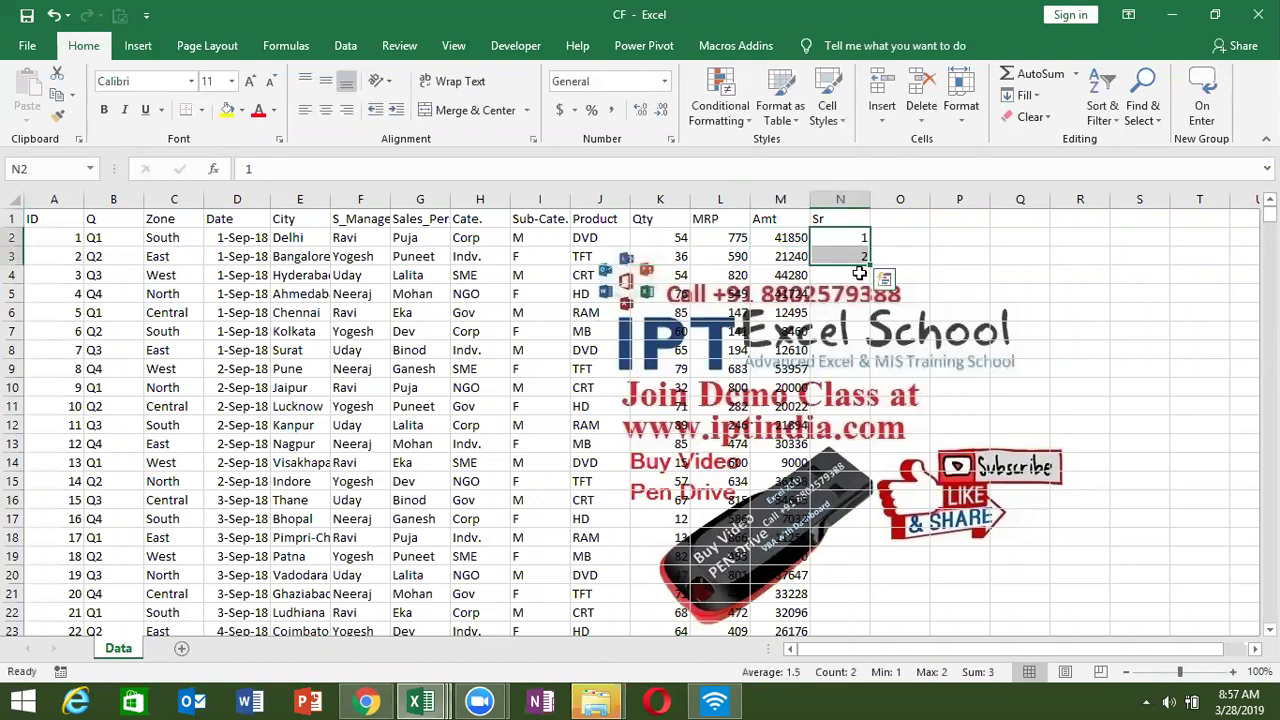
double_click(871, 265)
- Check the last record, then select the table from A1 across the headers and down the rows
click(790, 272)
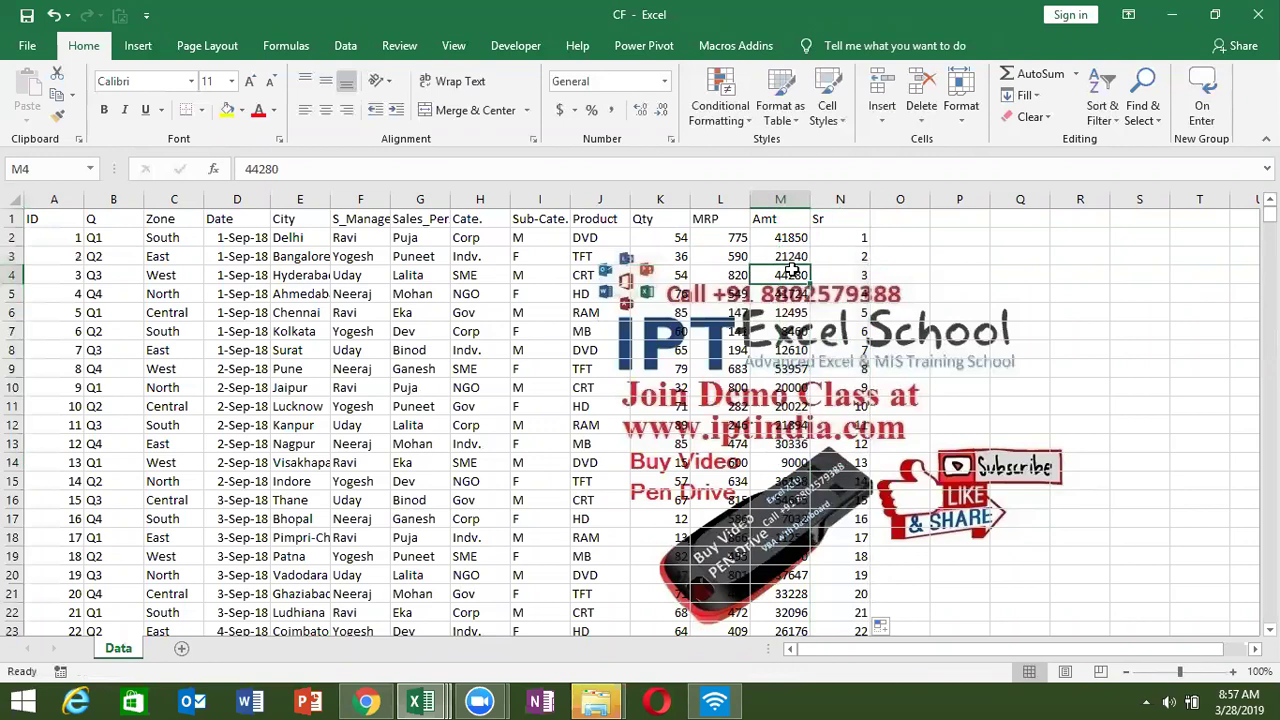
key(ctrl+Down)
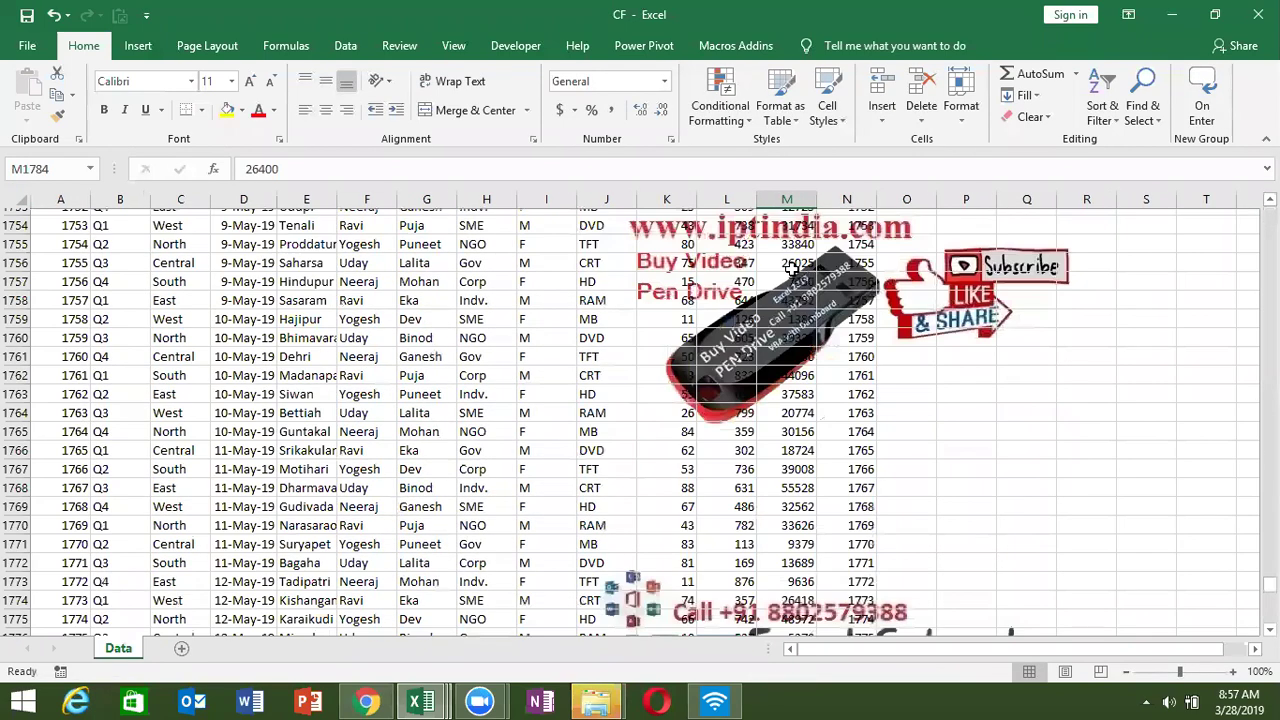
key(ctrl+Home)
key(ctrl+shift+Right)
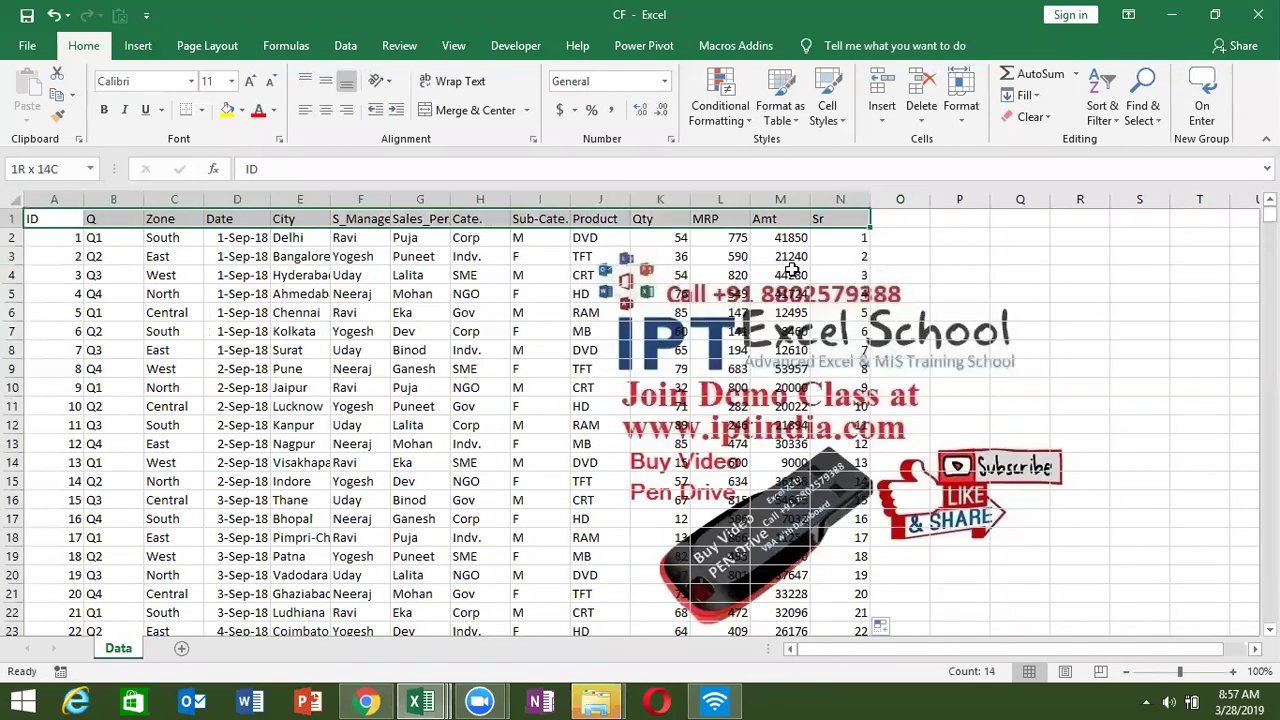
key(shift+Down)
key(shift+Down)
key(shift+Down)
key(shift+Down)
key(shift+Down)
key(shift+Down)
key(shift+Down)
key(shift+Down)
key(shift+Down)
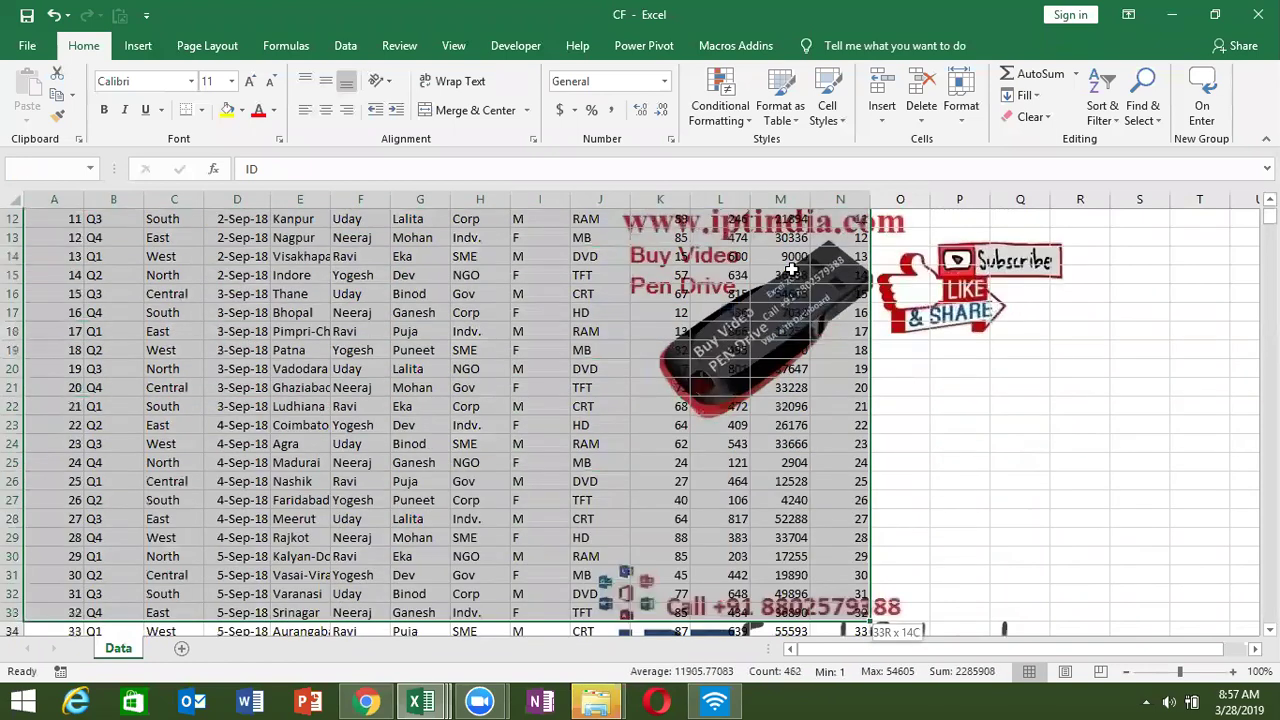
key(shift+Down)
key(shift+Down)
key(shift+Down)
- Copy the selected table and paste it at A1 of a new Sheet6
key(ctrl+c)
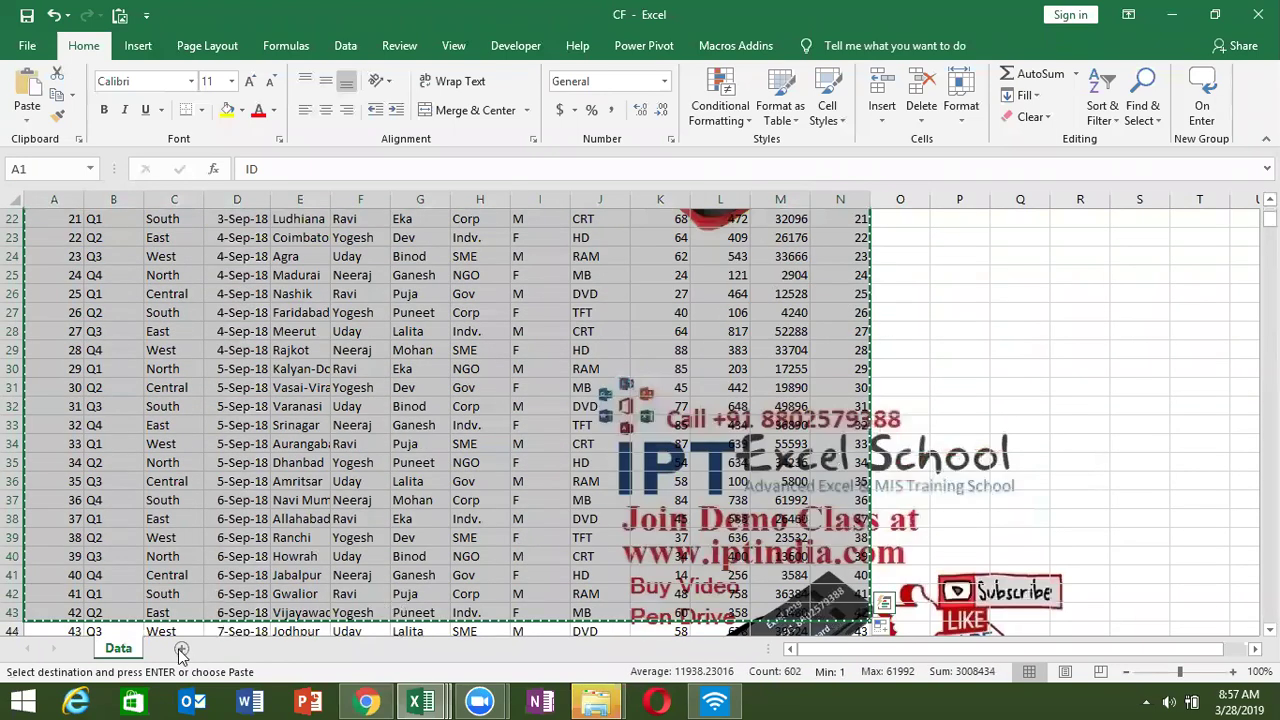
click(181, 650)
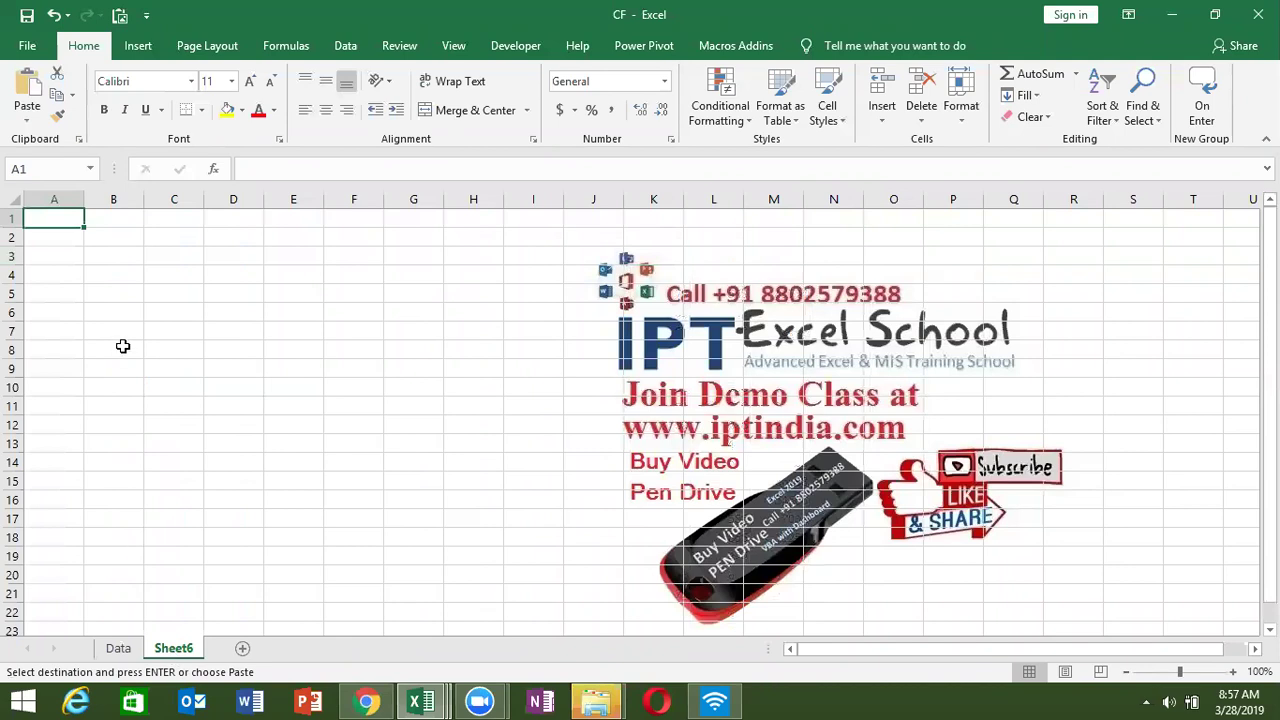
click(76, 256)
click(61, 224)
key(ctrl+v)
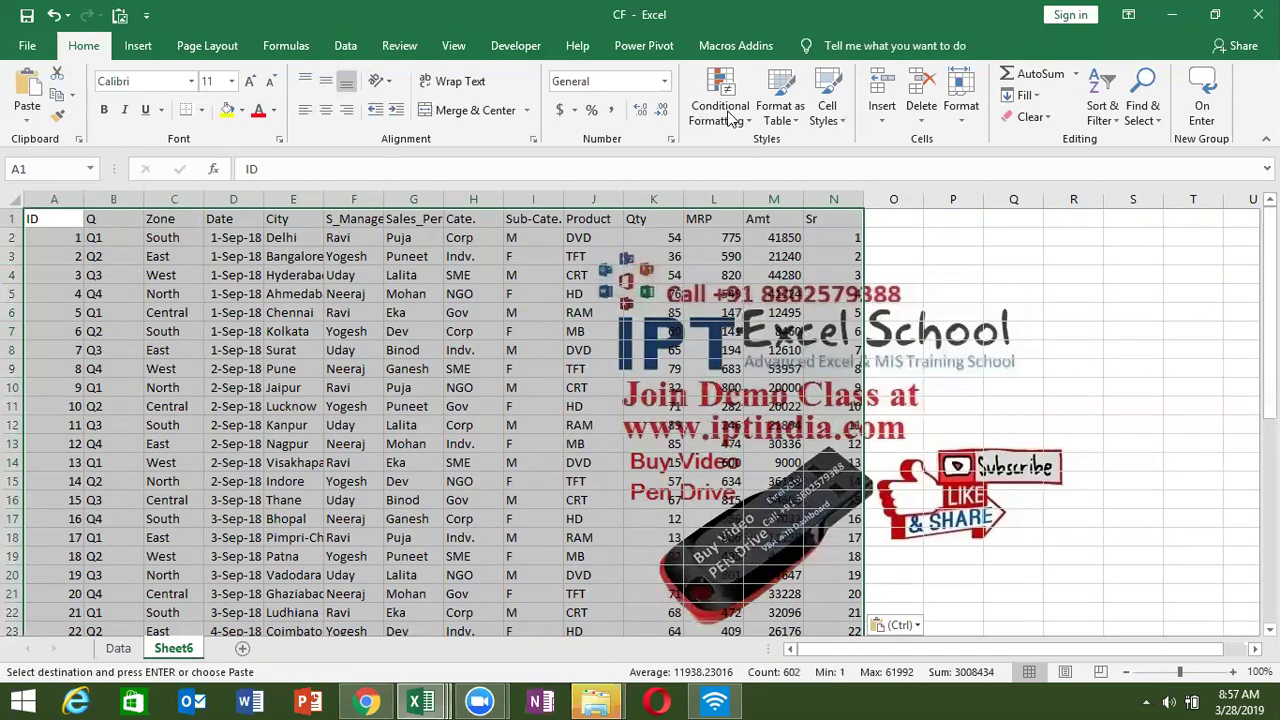
- Select the Sr serial numbers in column N from the header down
click(748, 118)
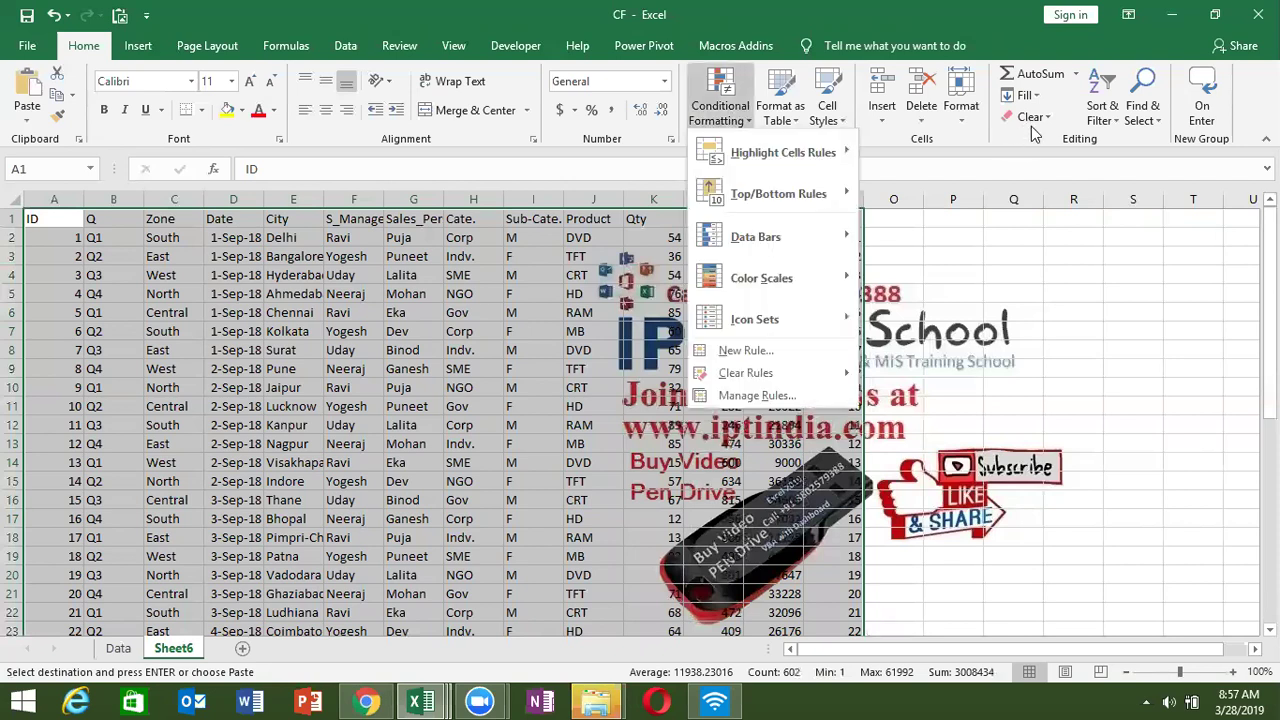
click(995, 140)
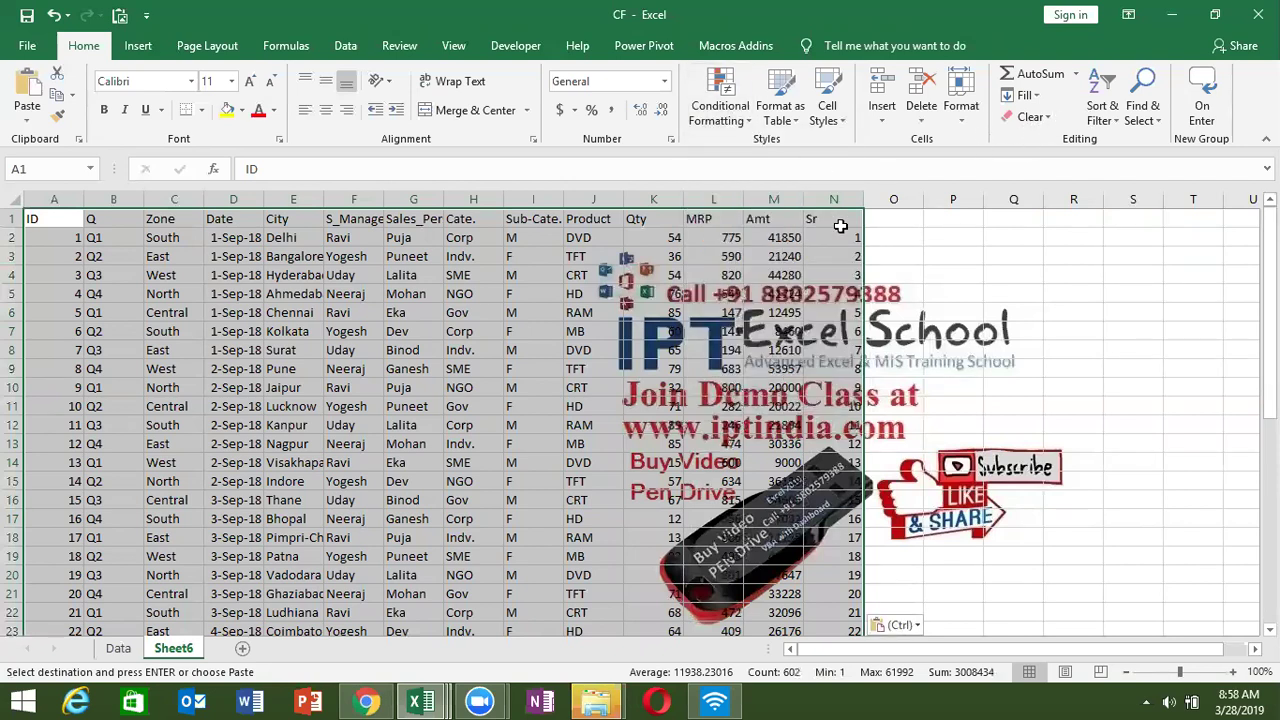
click(842, 228)
click(842, 229)
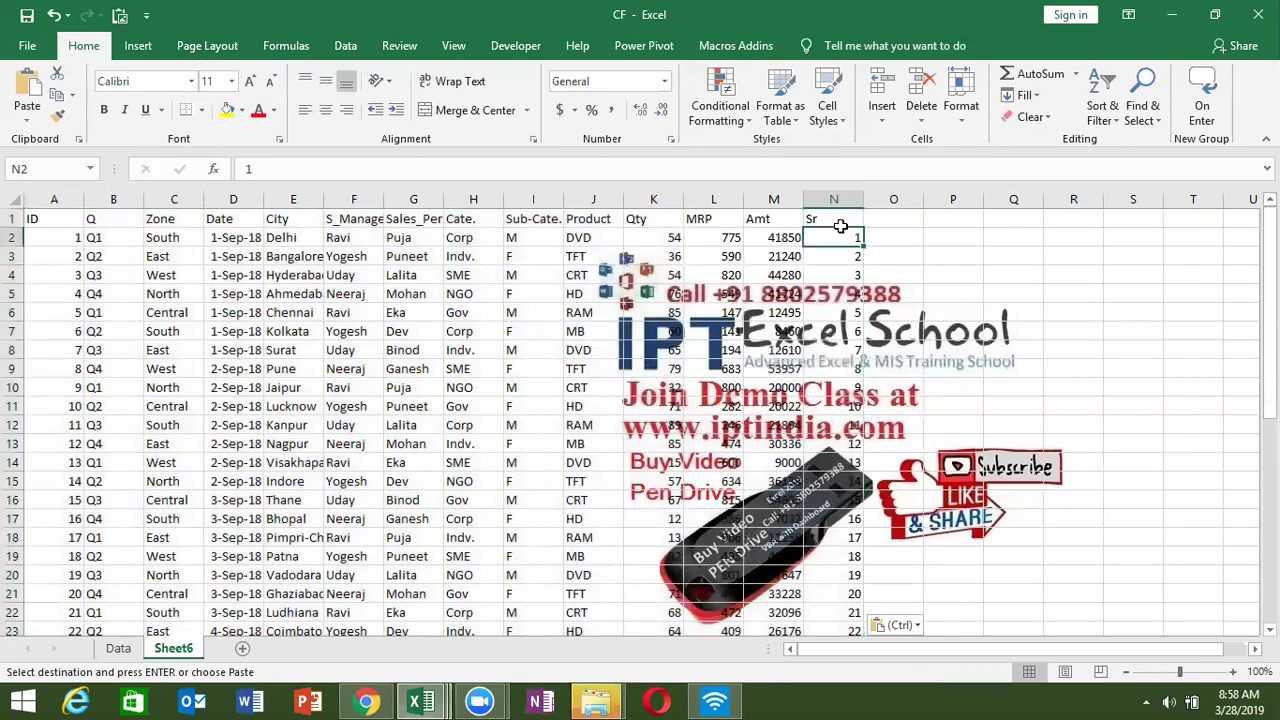
key(ctrl+shift+Down)
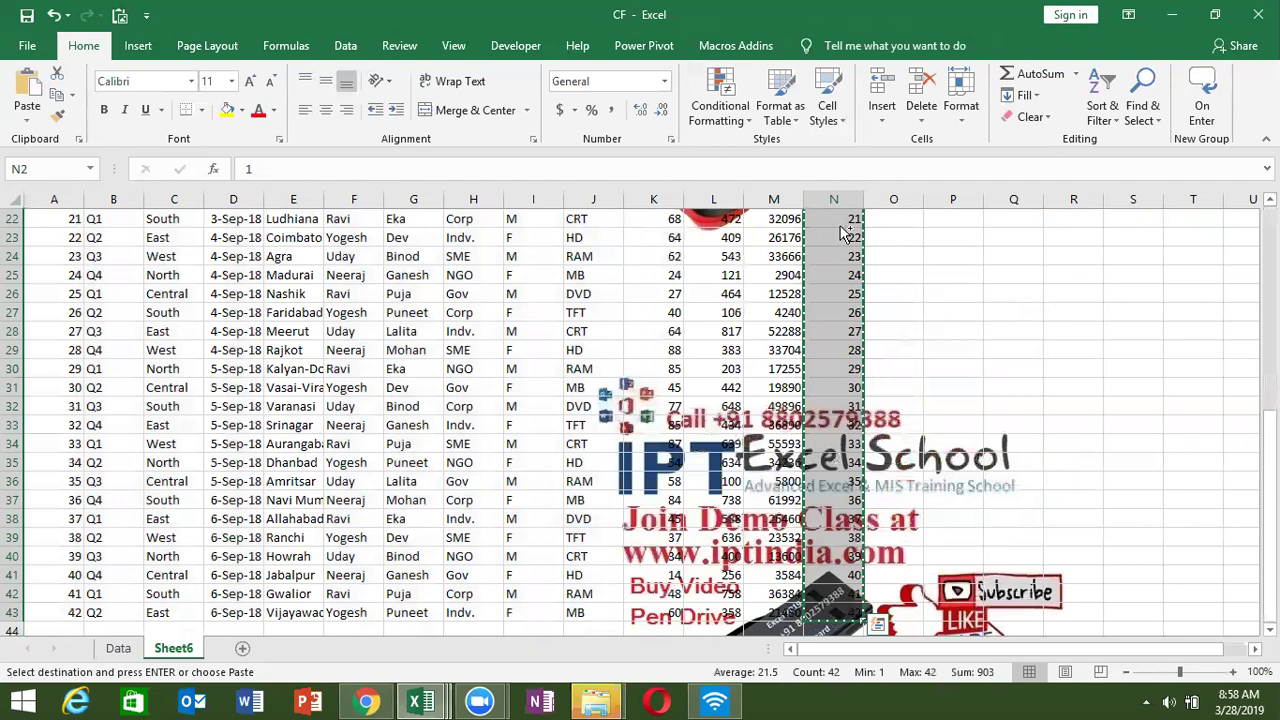
- Paste the Sr numbers 1–42 again in column N, starting just below the data
scroll(842, 229, up, 6)
click(840, 237)
key(ctrl+Down)
key(Down)
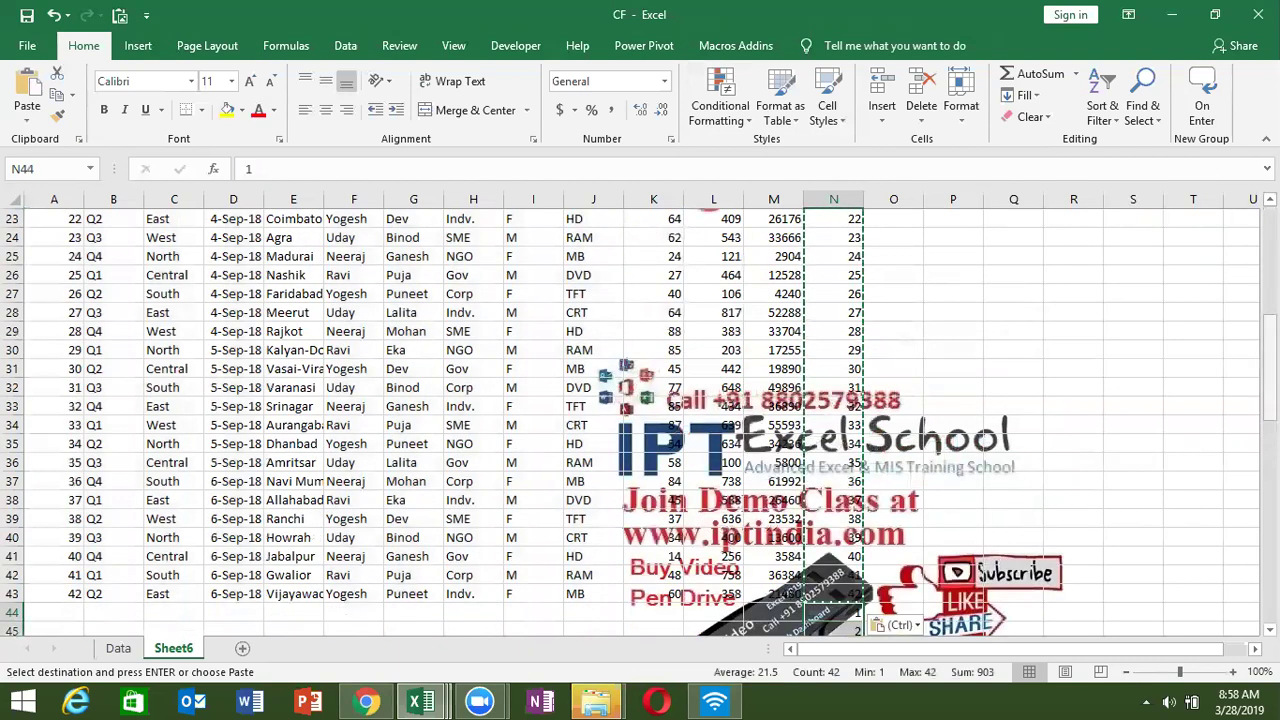
key(ctrl+v)
- Select the whole data range from A1 through the last pasted number and scroll to review it
scroll(640, 420, down, 4)
scroll(1237, 534, down, 2)
scroll(1237, 534, down, 2)
scroll(1237, 534, down, 2)
click(849, 551)
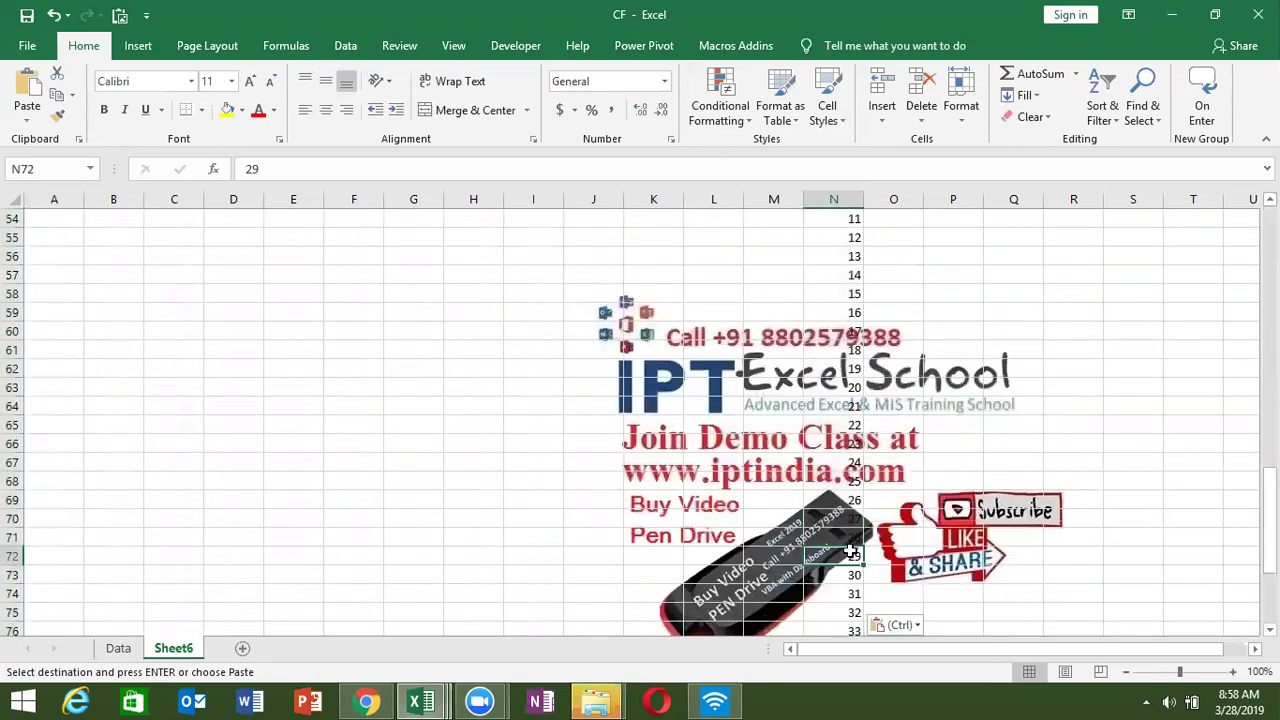
key(ctrl+Down)
key(ctrl+shift+Home)
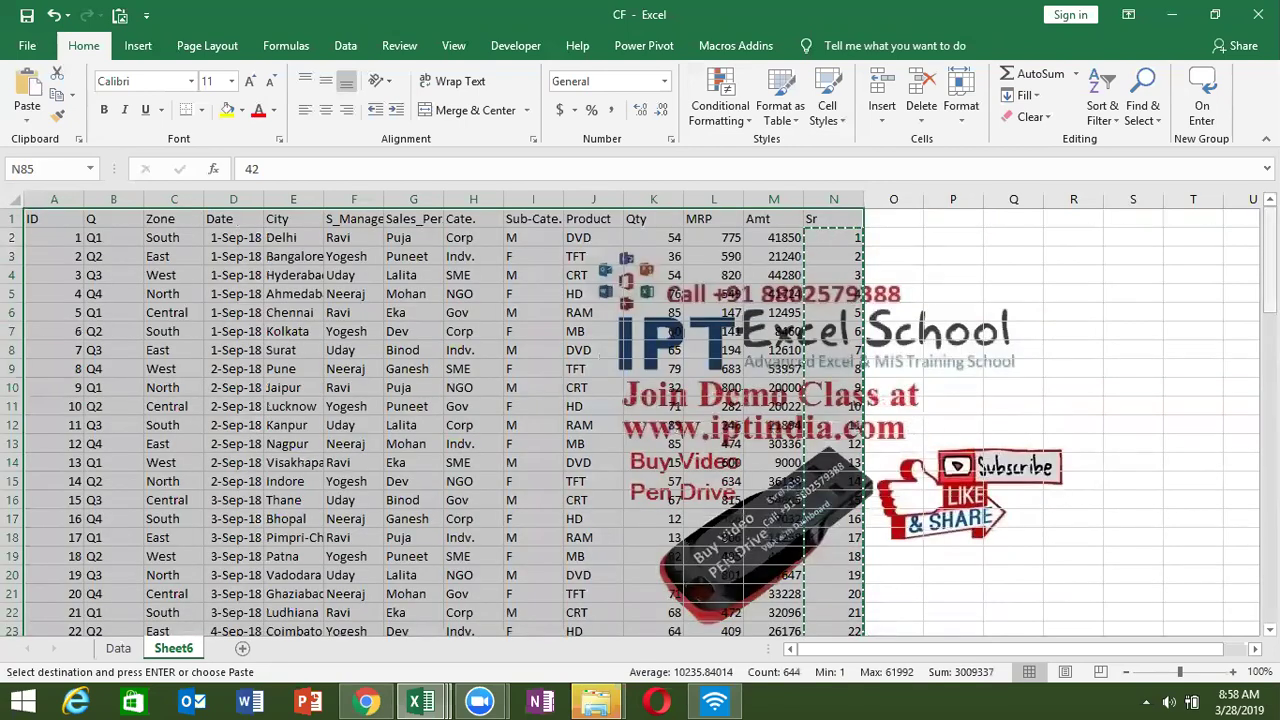
scroll(1268, 240, down, 1)
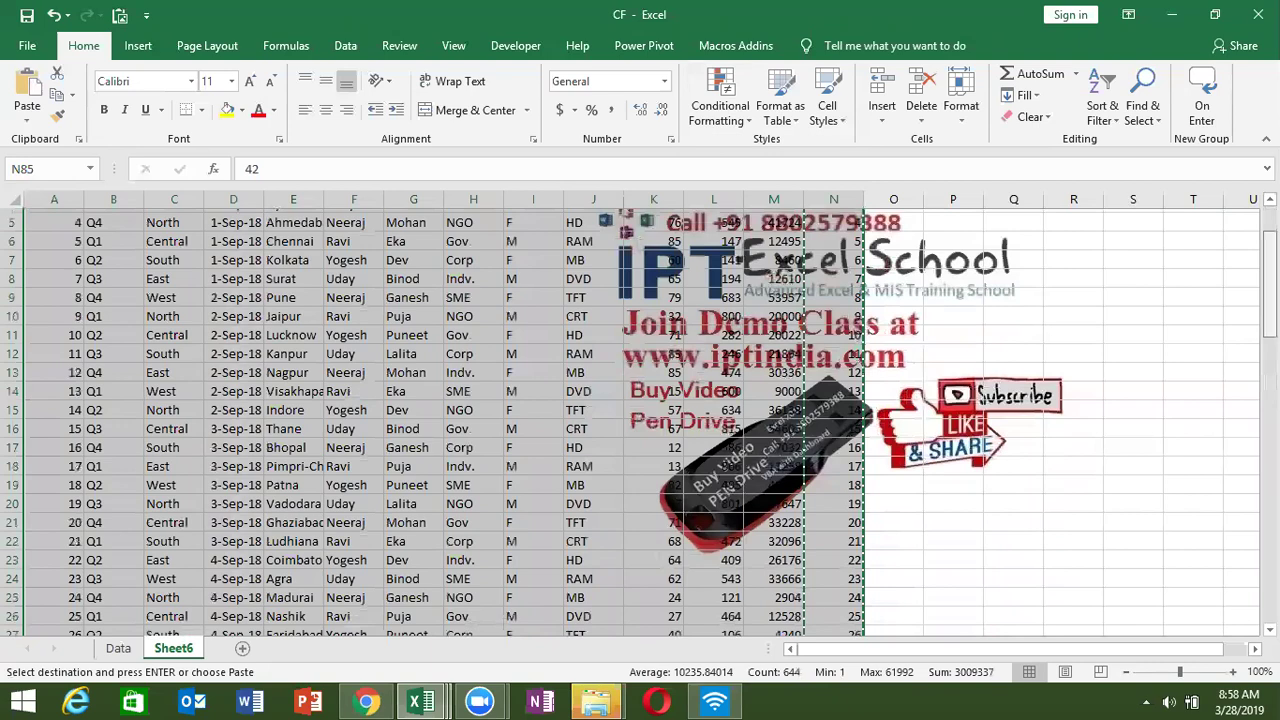
scroll(1268, 240, down, 10)
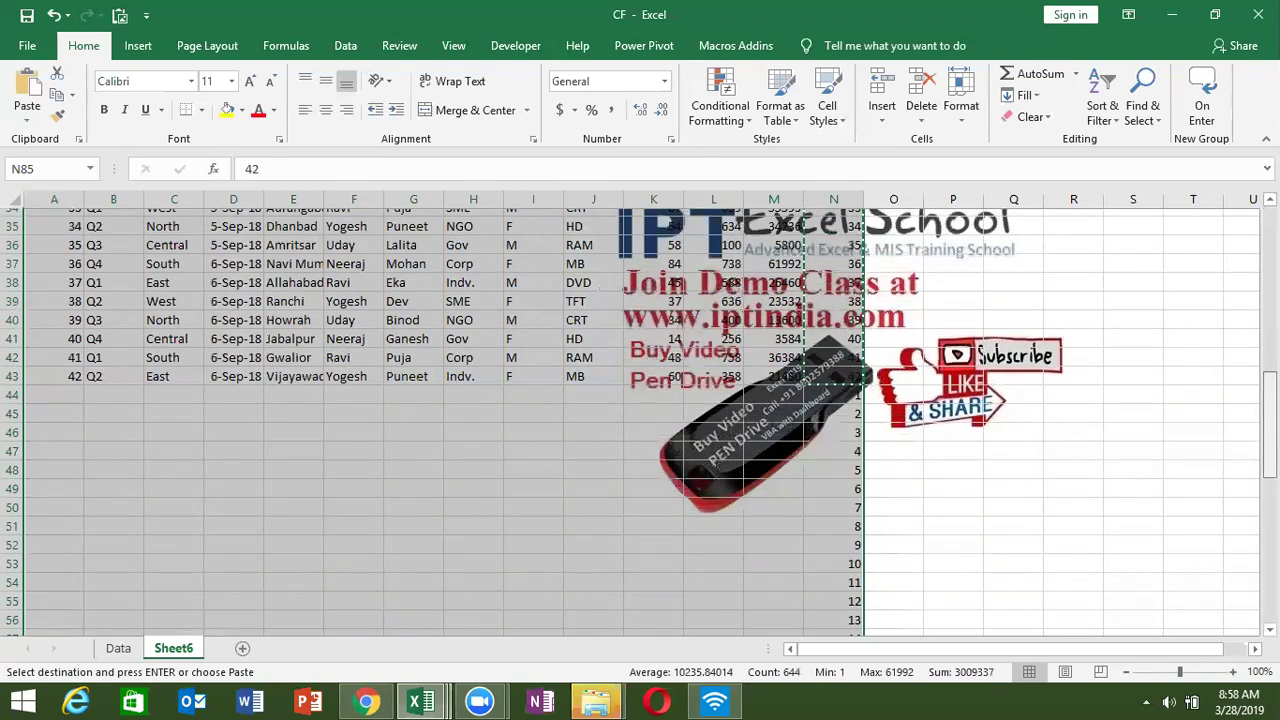
scroll(640, 420, up, 6)
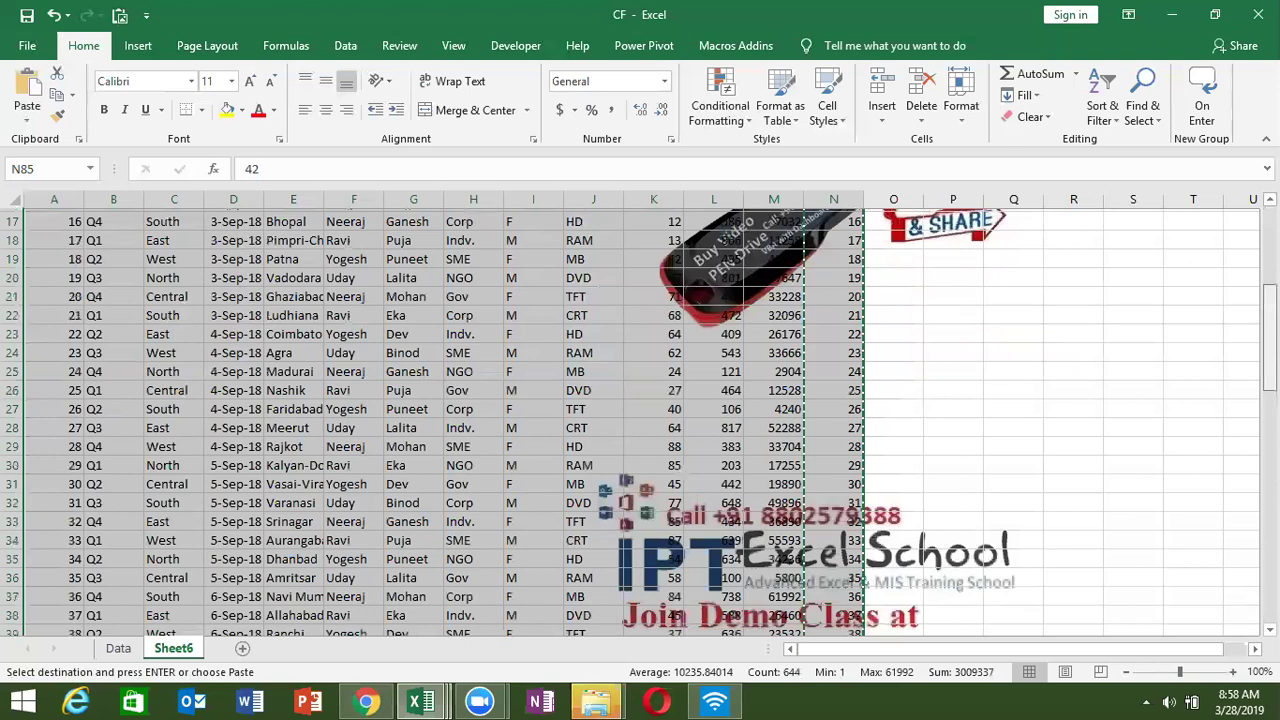
scroll(640, 420, down, 5)
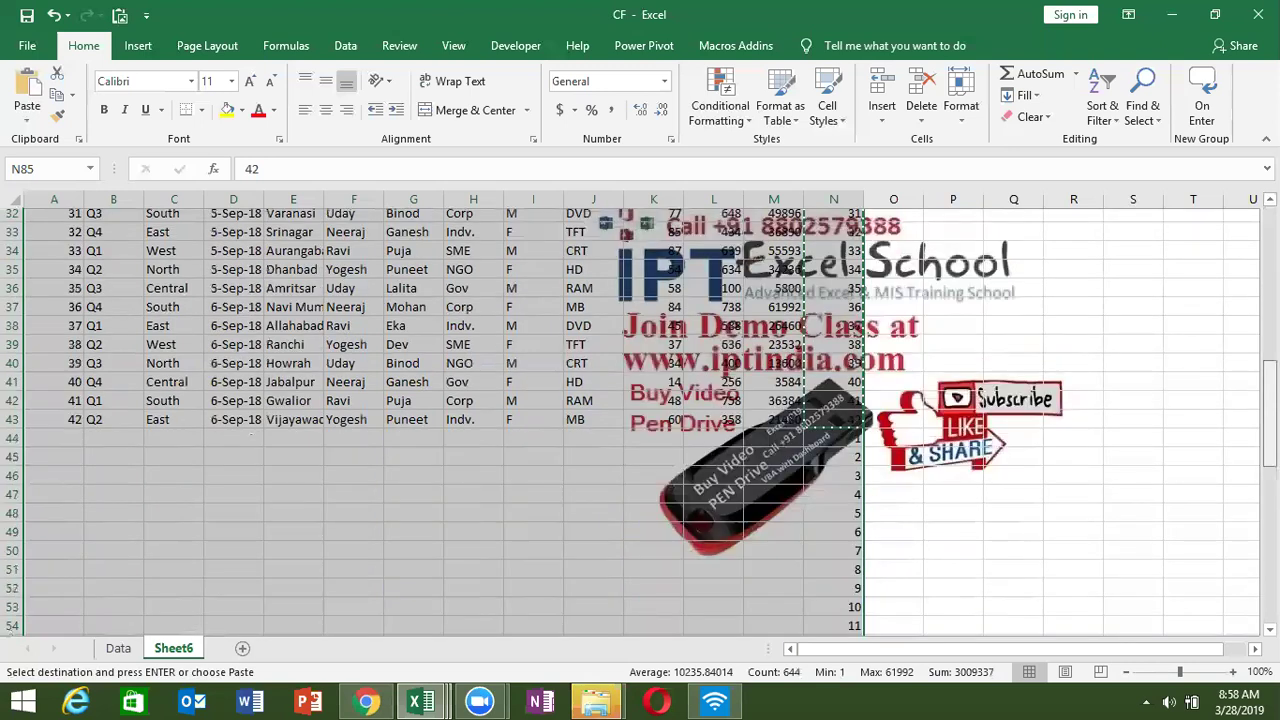
scroll(640, 420, up, 4)
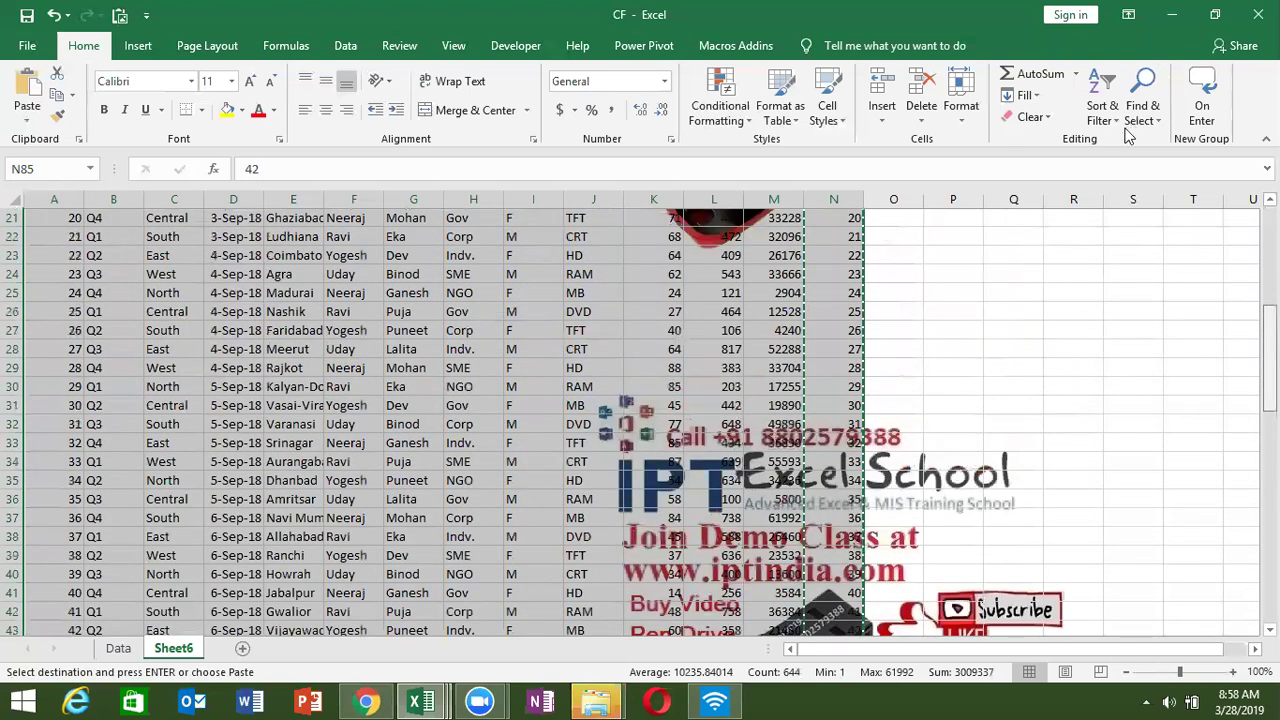
scroll(1044, 103, up, 7)
- Custom-sort the data by Sr, smallest to largest, so a blank row follows each record
click(1030, 95)
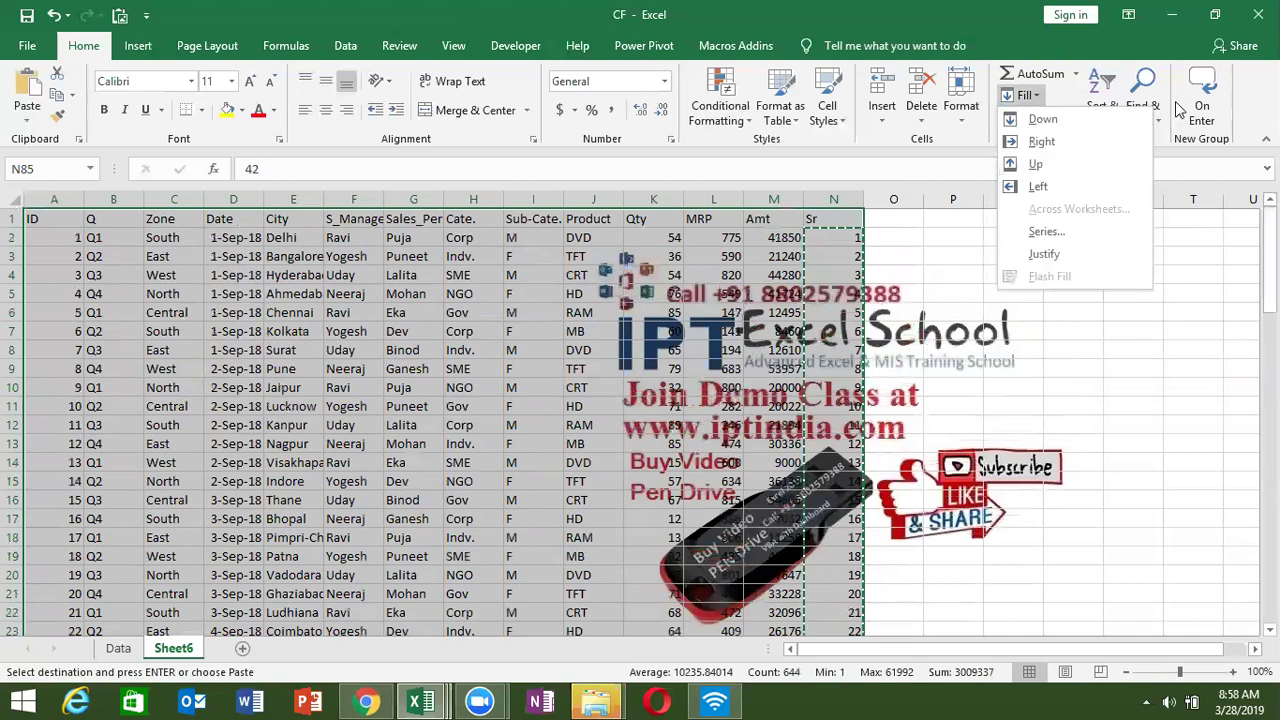
click(1030, 95)
click(1160, 120)
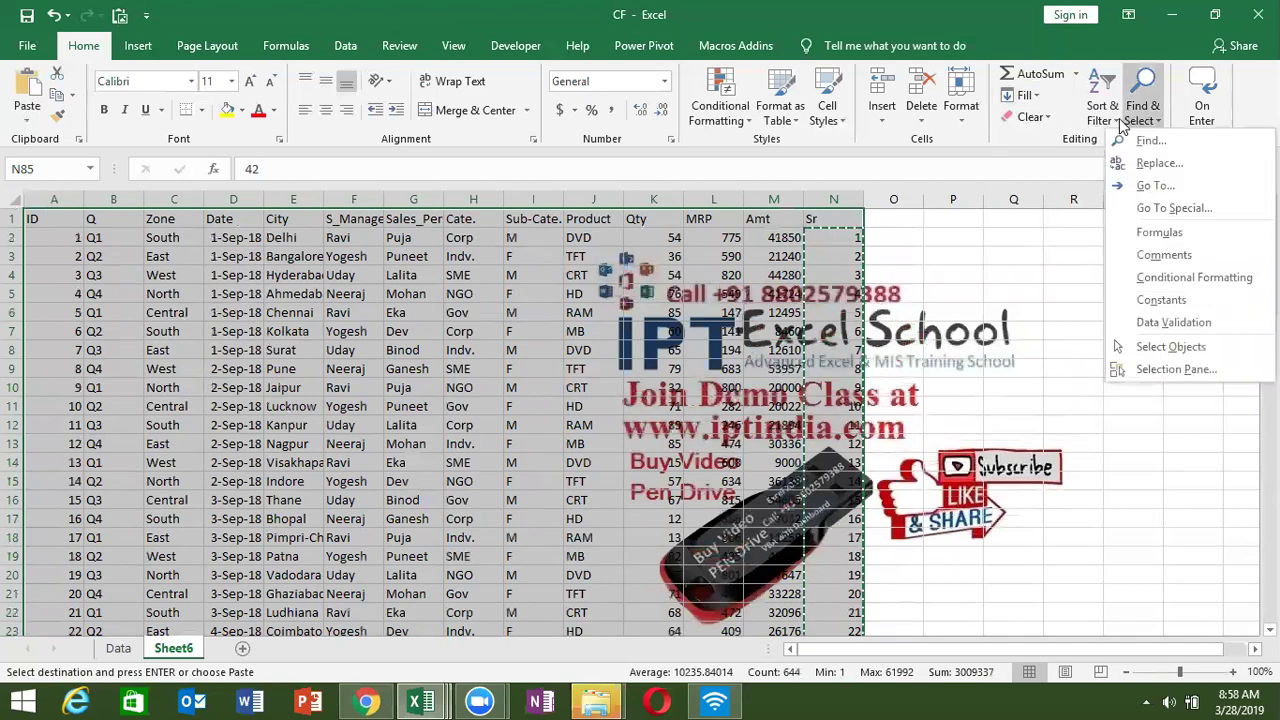
click(1118, 122)
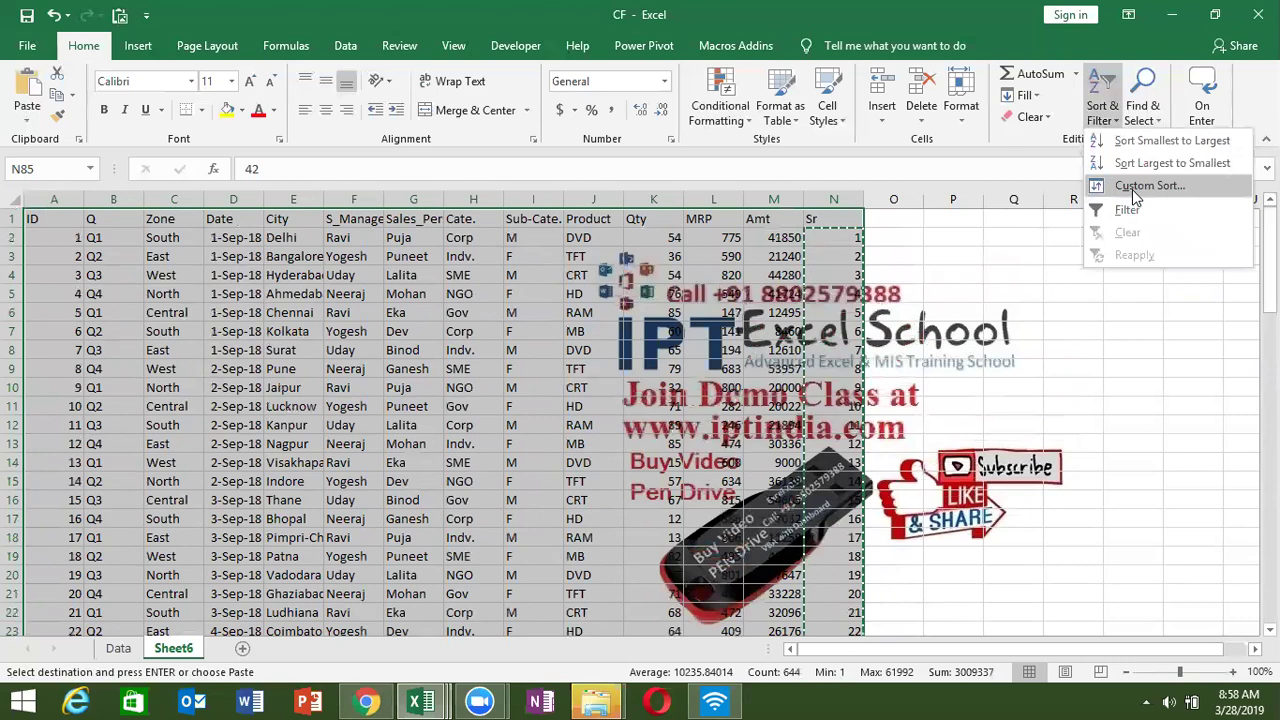
click(1132, 187)
click(779, 302)
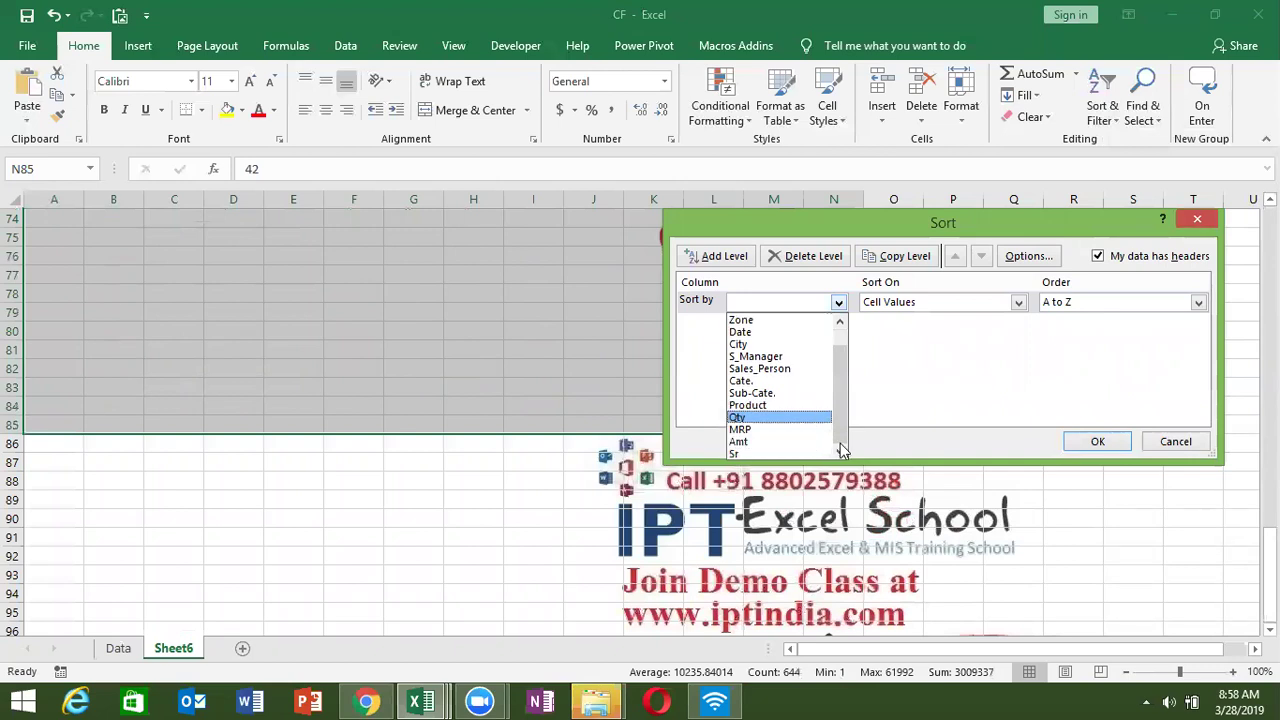
click(796, 455)
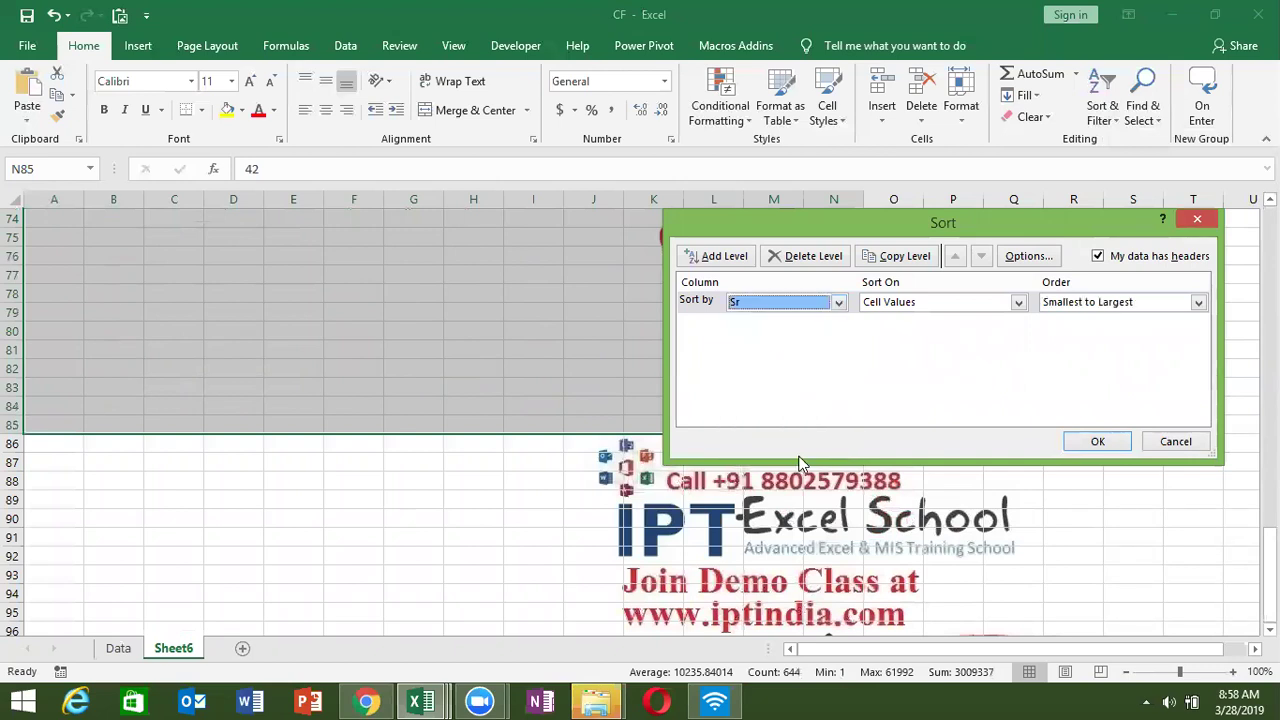
click(1098, 443)
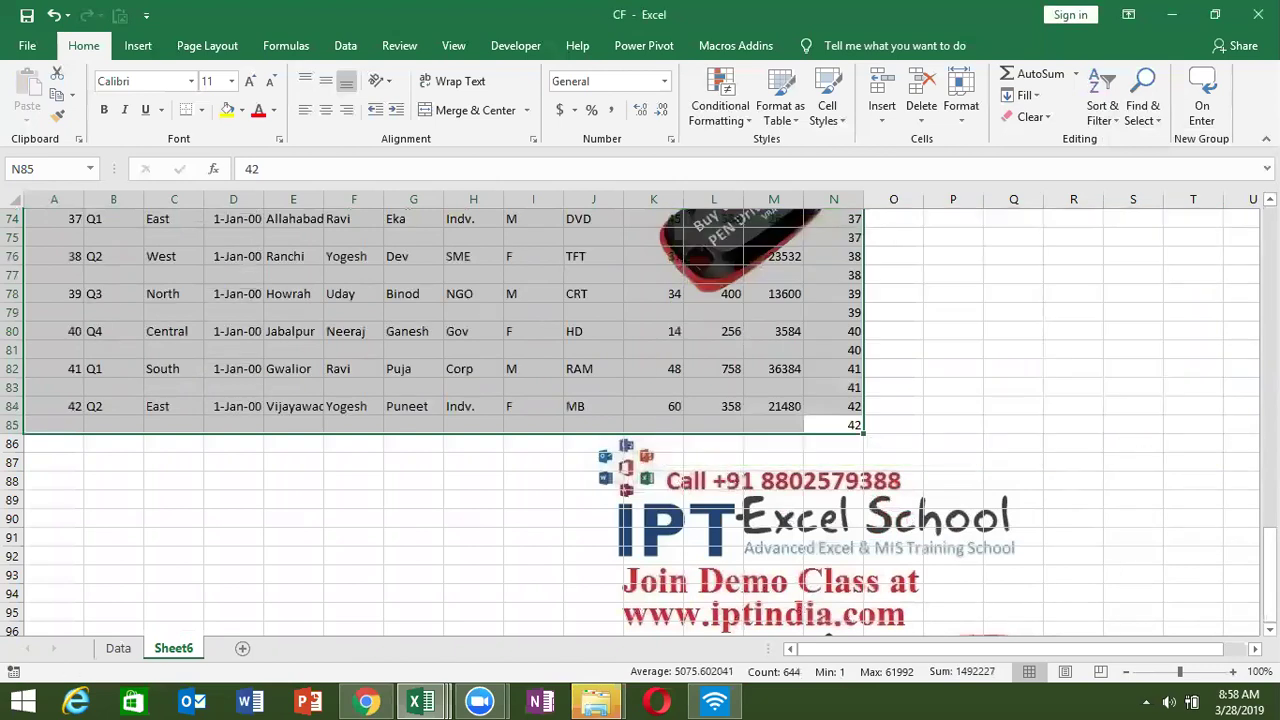
drag(1268, 575, 1268, 320)
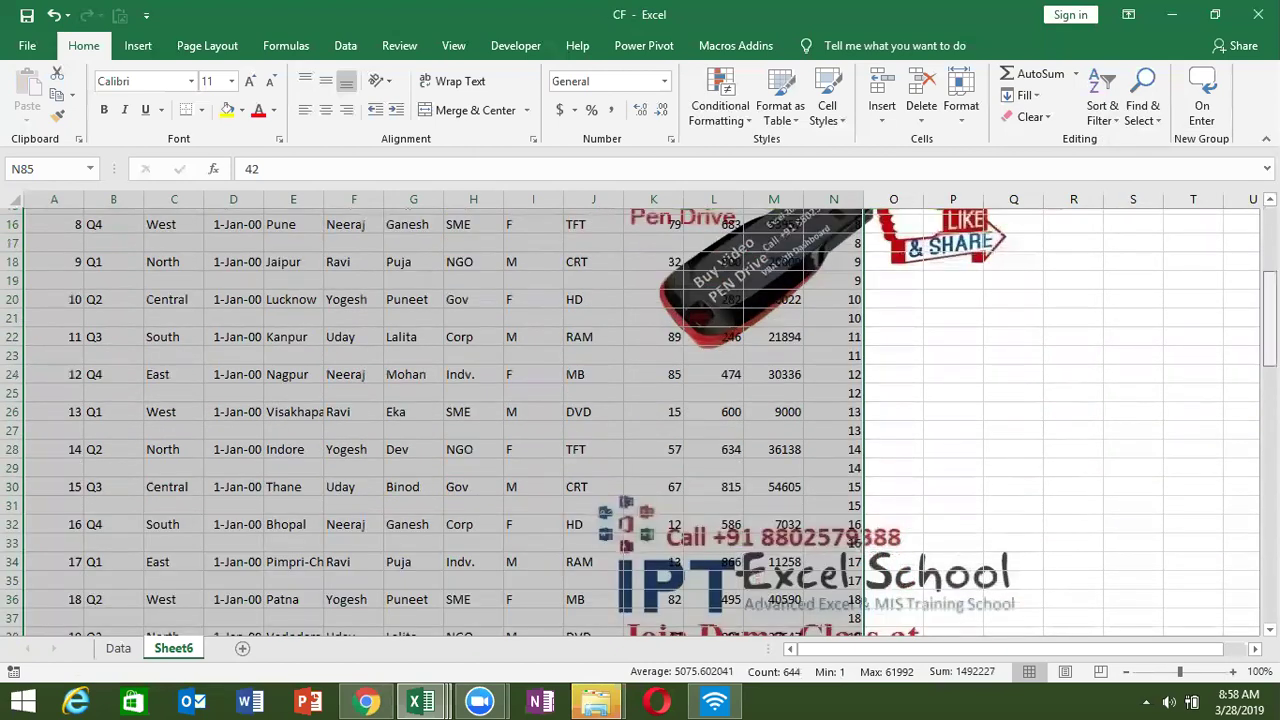
scroll(640, 420, up, 5)
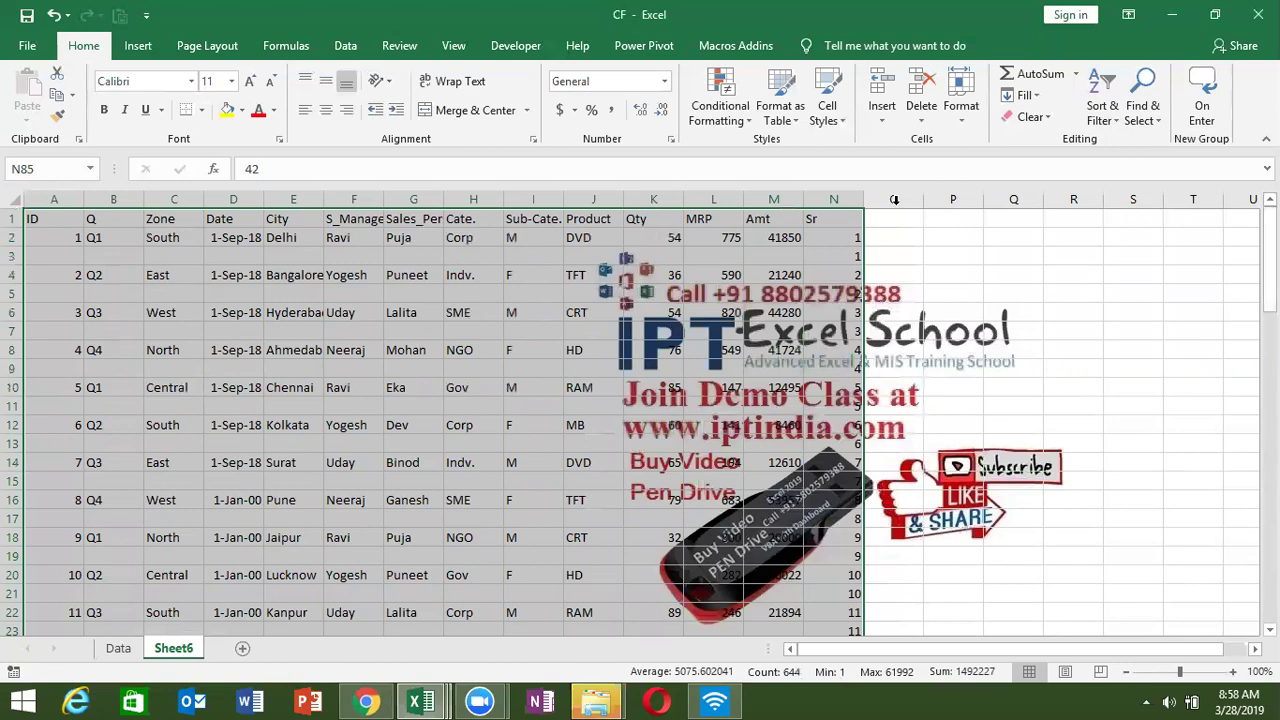
- Delete the Sr numbers in column N and select the table from A1 across to column M
click(843, 200)
key(Delete)
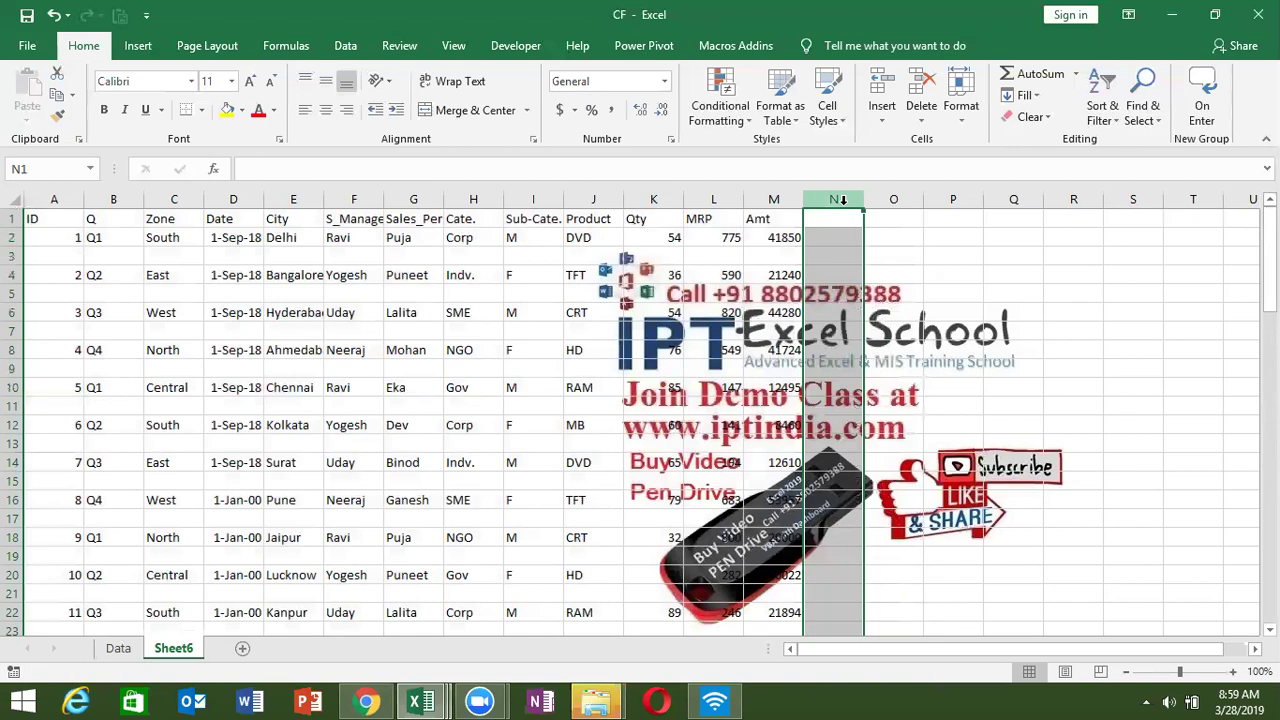
click(76, 213)
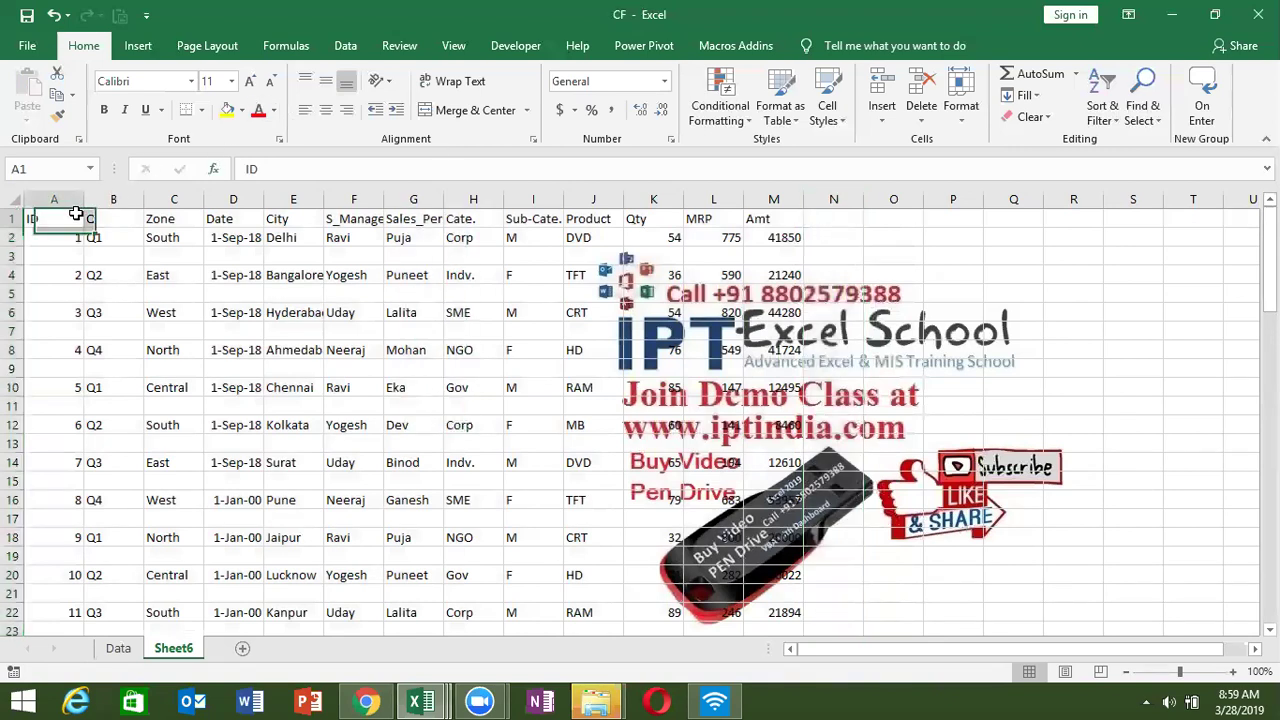
key(ctrl+shift+Right)
key(shift+Down)
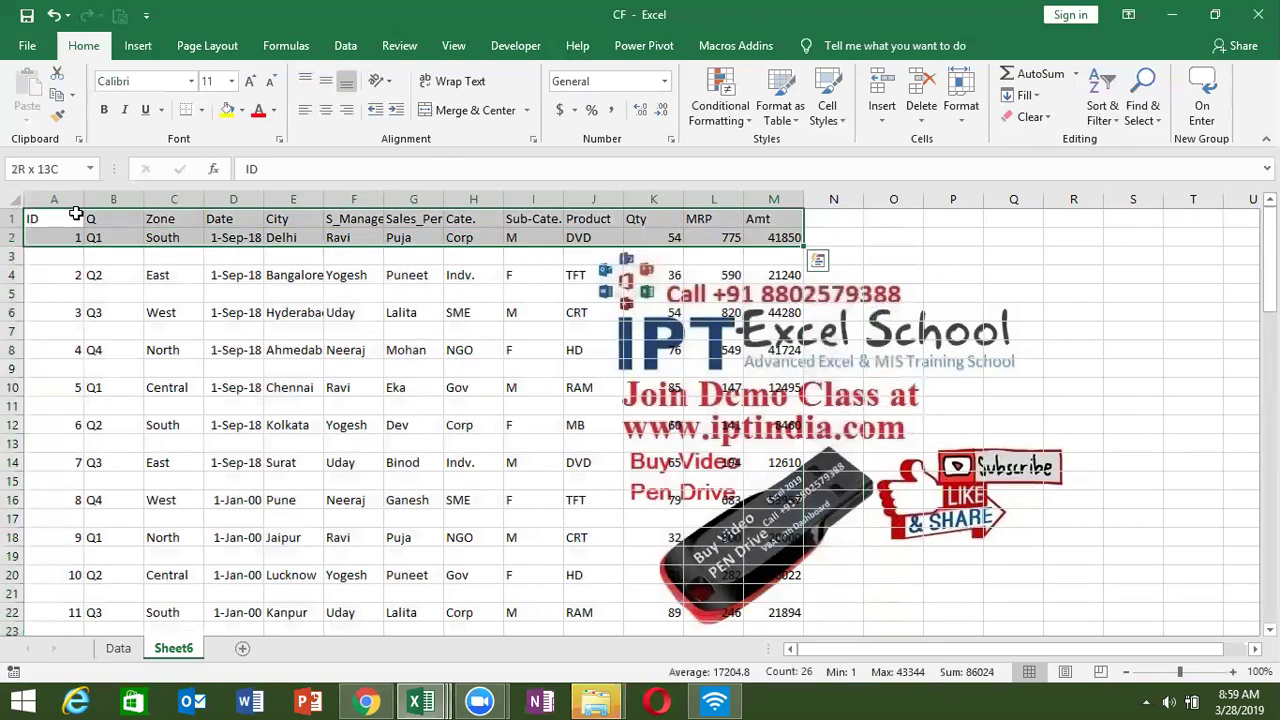
key(shift+Down)
key(shift+Down)
key(shift+Down)
key(shift+Down)
key(shift+Down)
key(shift+Down)
key(shift+Down)
key(shift+Down)
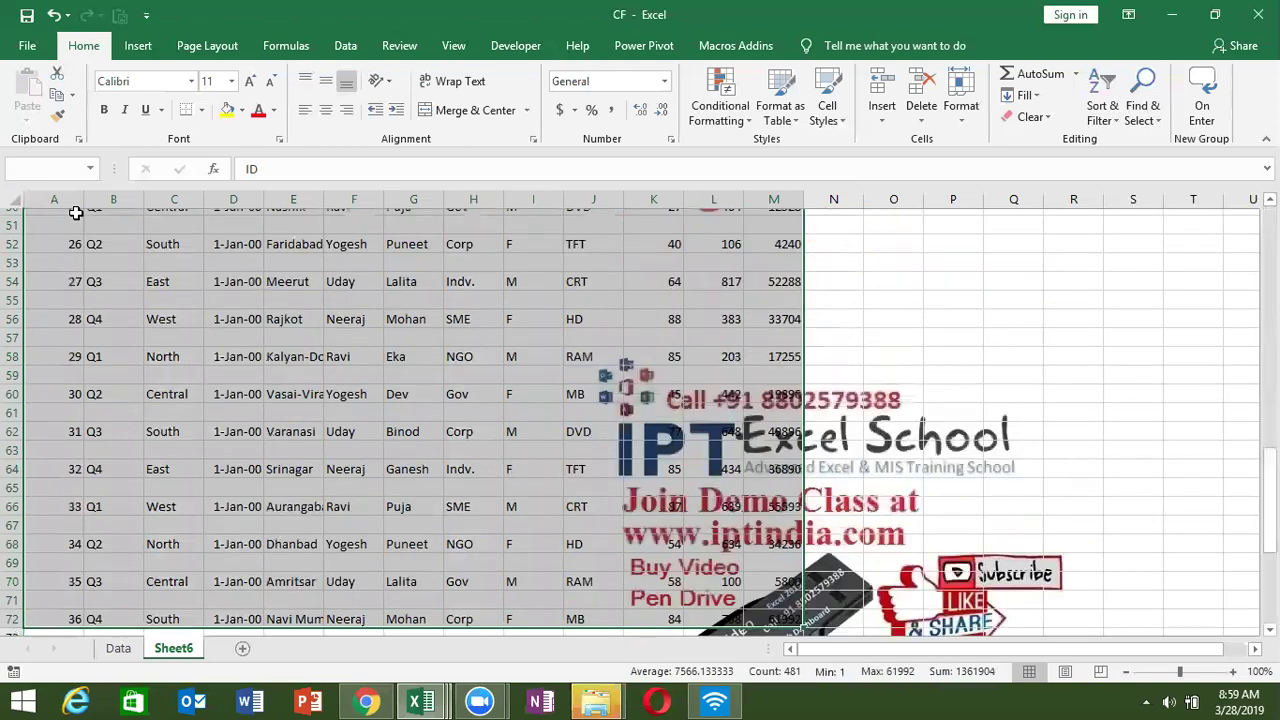
key(shift+Down)
key(shift+Down)
key(shift+Down)
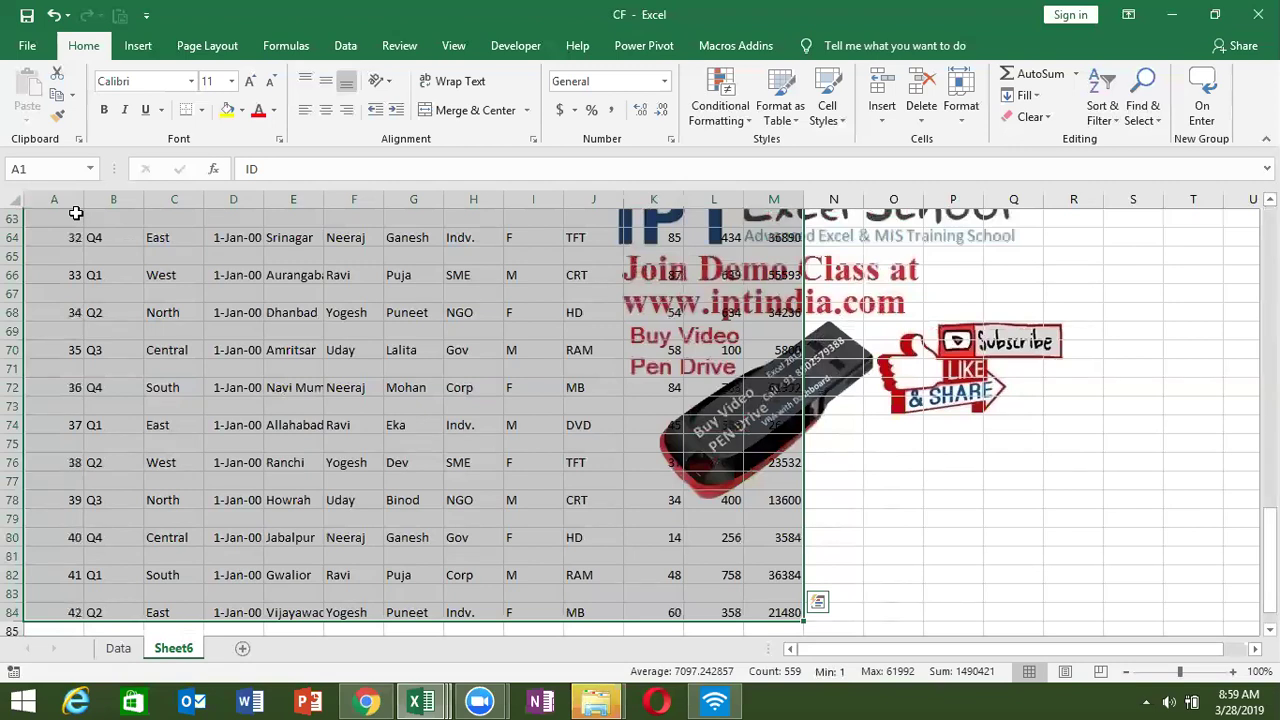
click(1098, 118)
click(1118, 187)
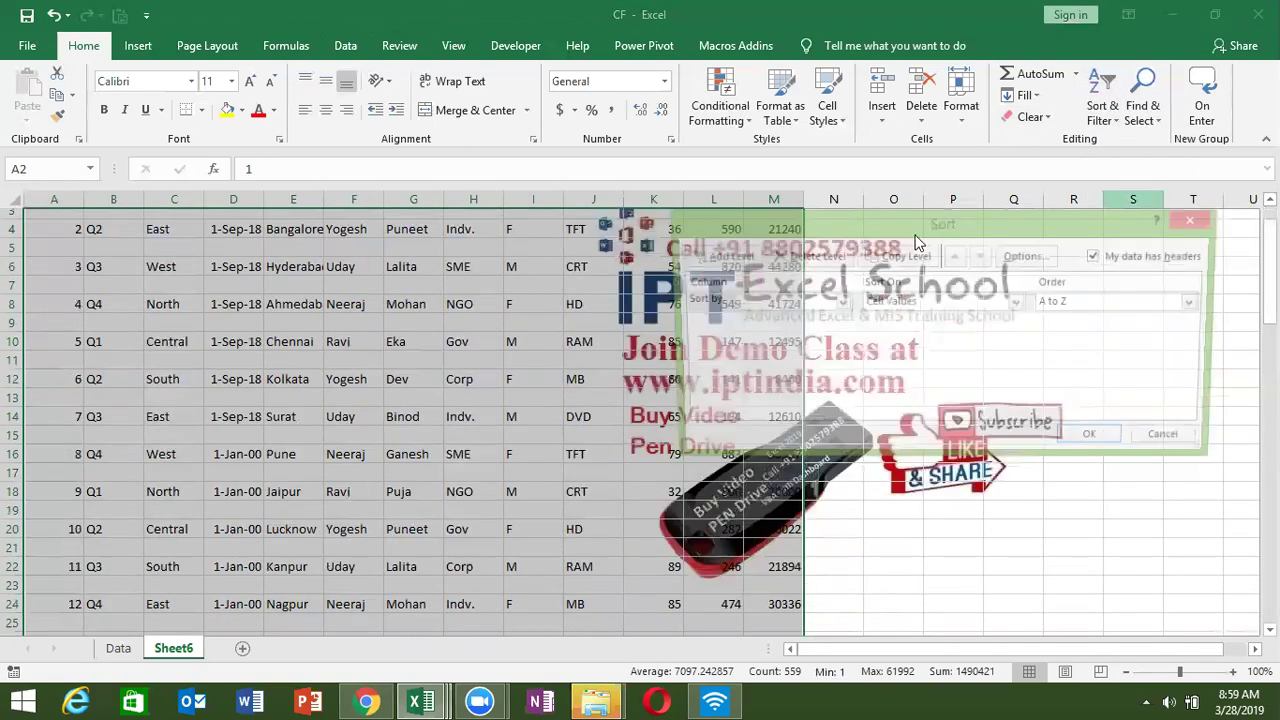
click(742, 302)
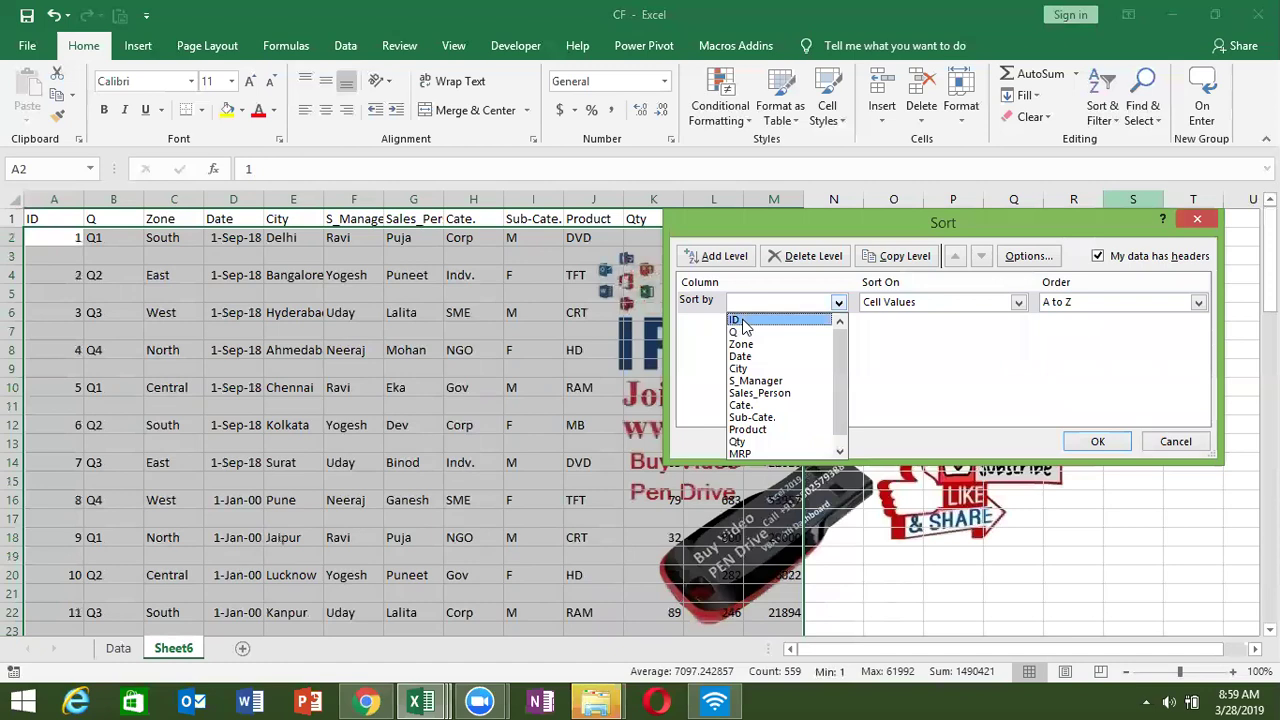
click(743, 321)
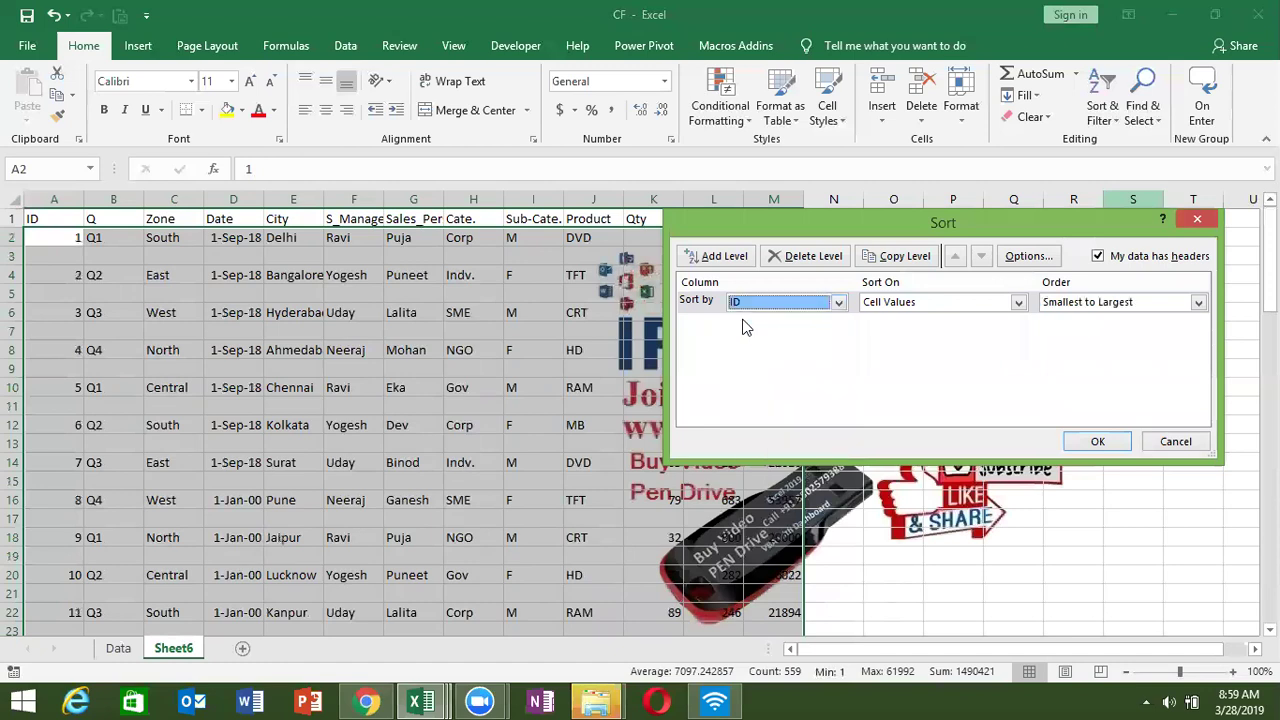
click(1111, 444)
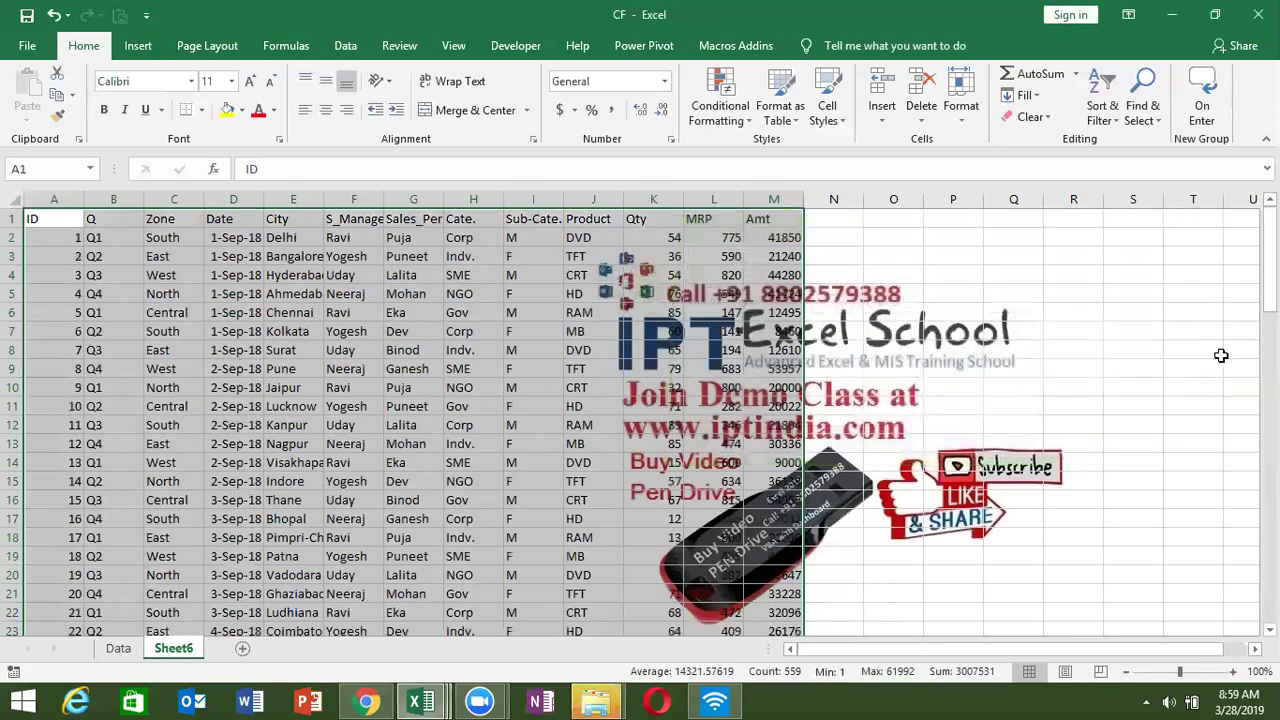
scroll(640, 420, down, 4)
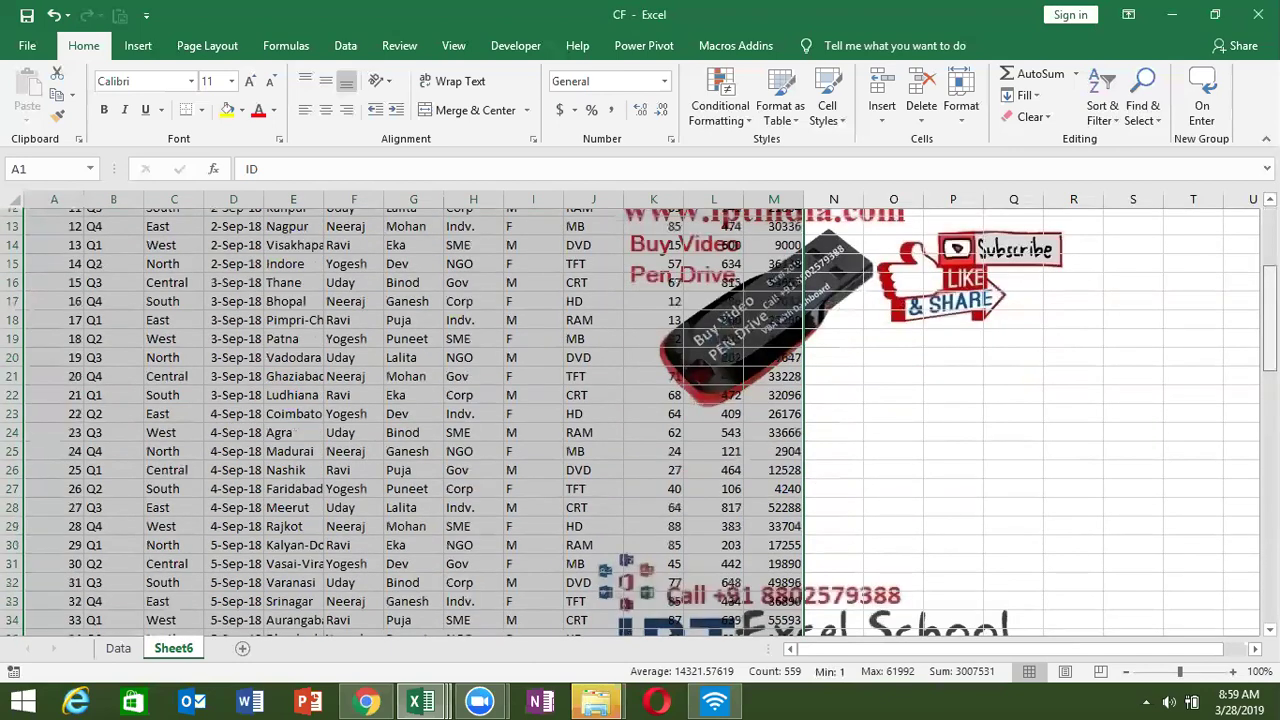
scroll(640, 420, down, 4)
scroll(640, 420, down, 2)
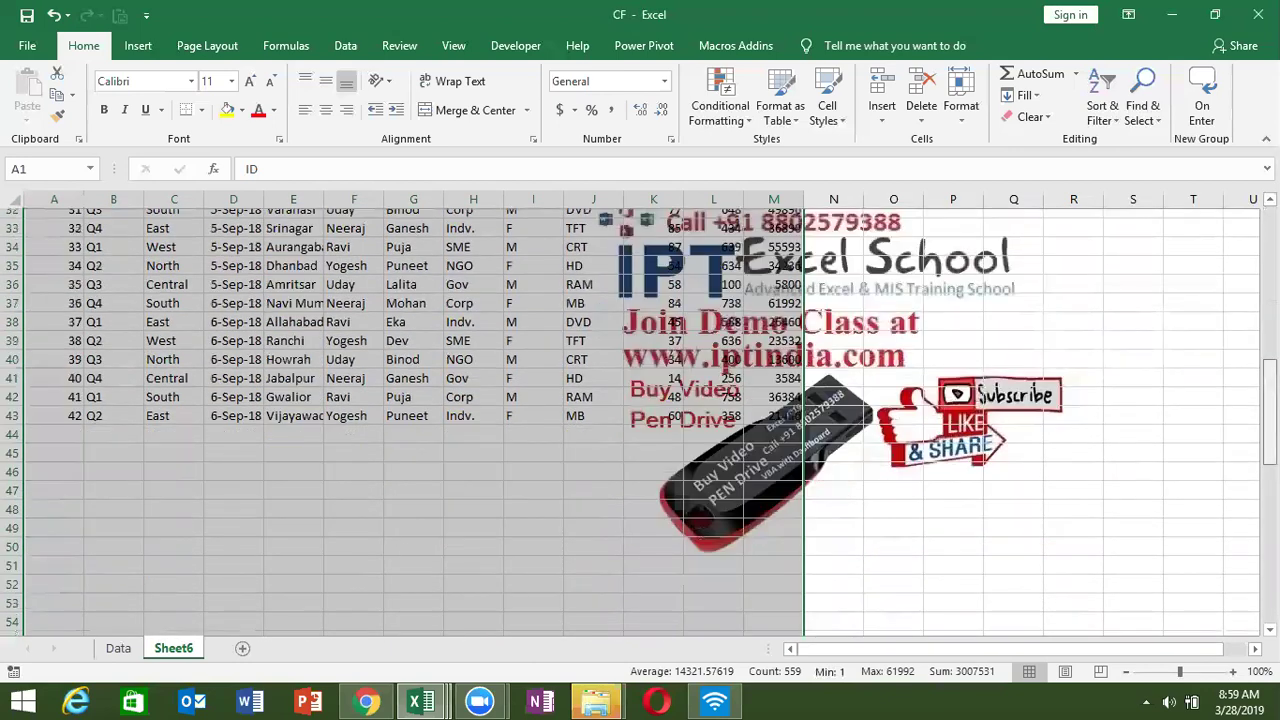
scroll(1216, 560, down, 4)
scroll(1216, 550, down, 2)
scroll(1216, 586, down, 5)
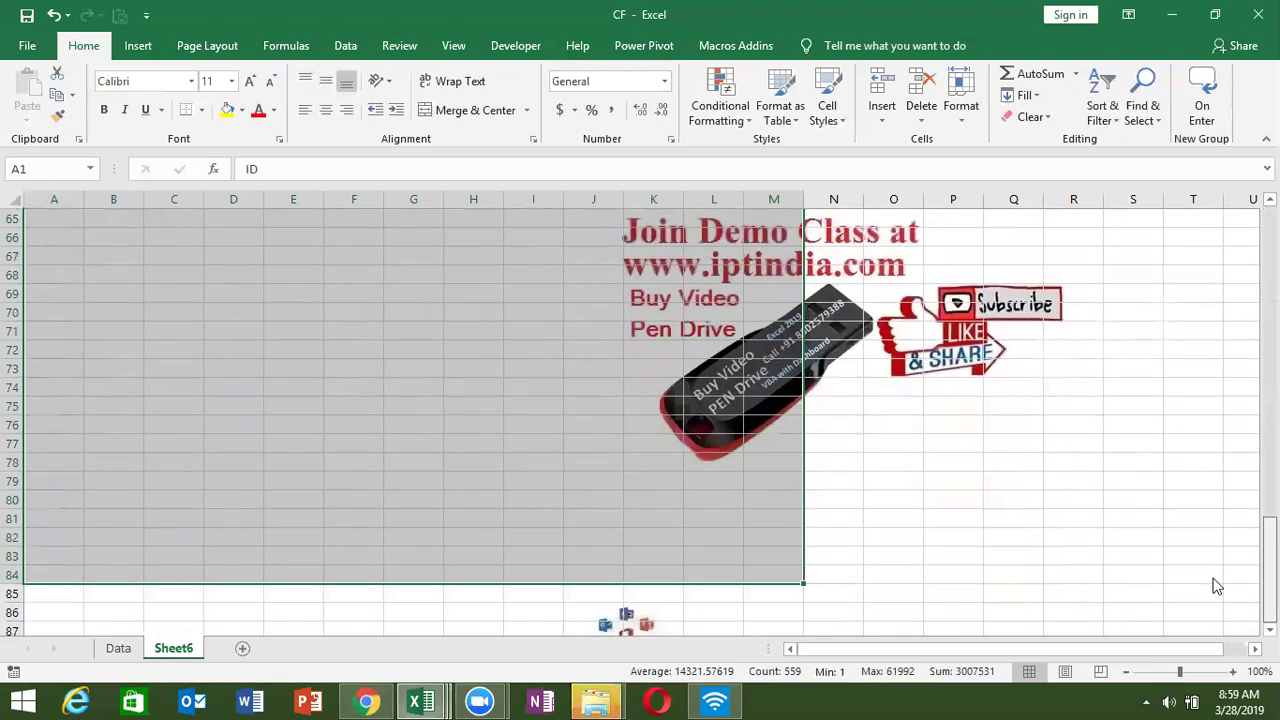
scroll(1222, 476, up, 3)
scroll(1220, 418, up, 6)
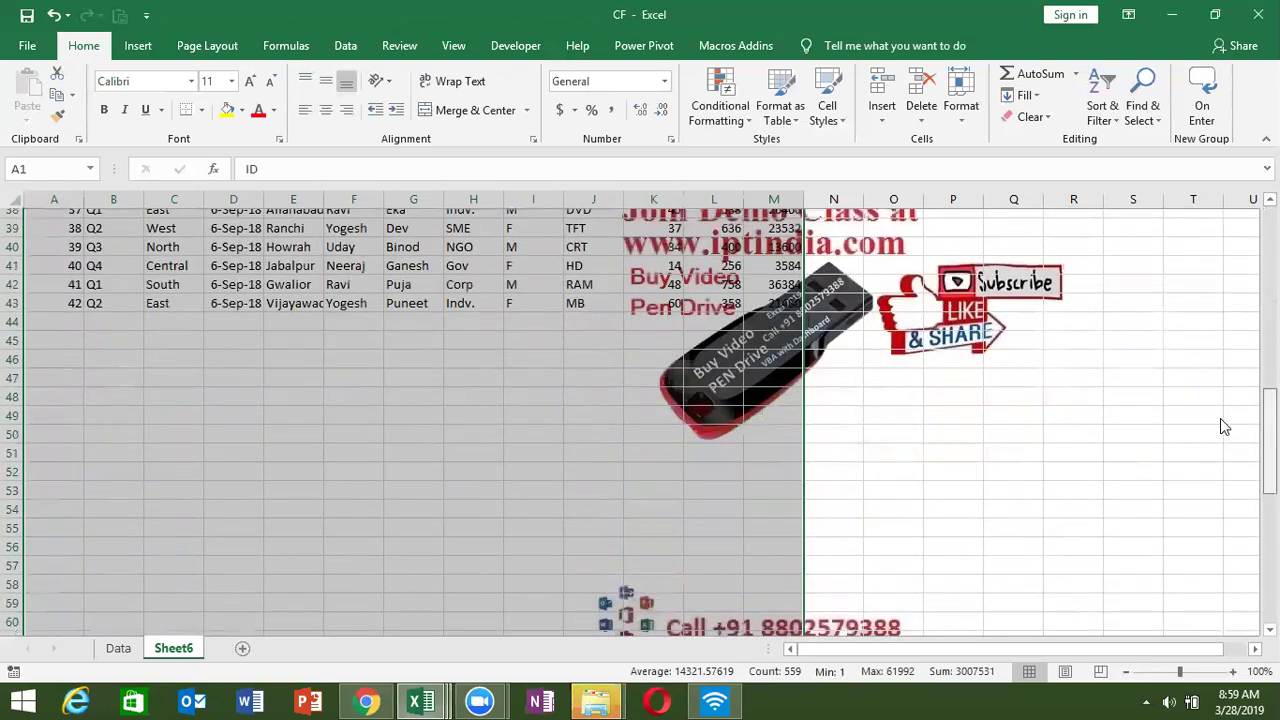
scroll(1240, 330, up, 9)
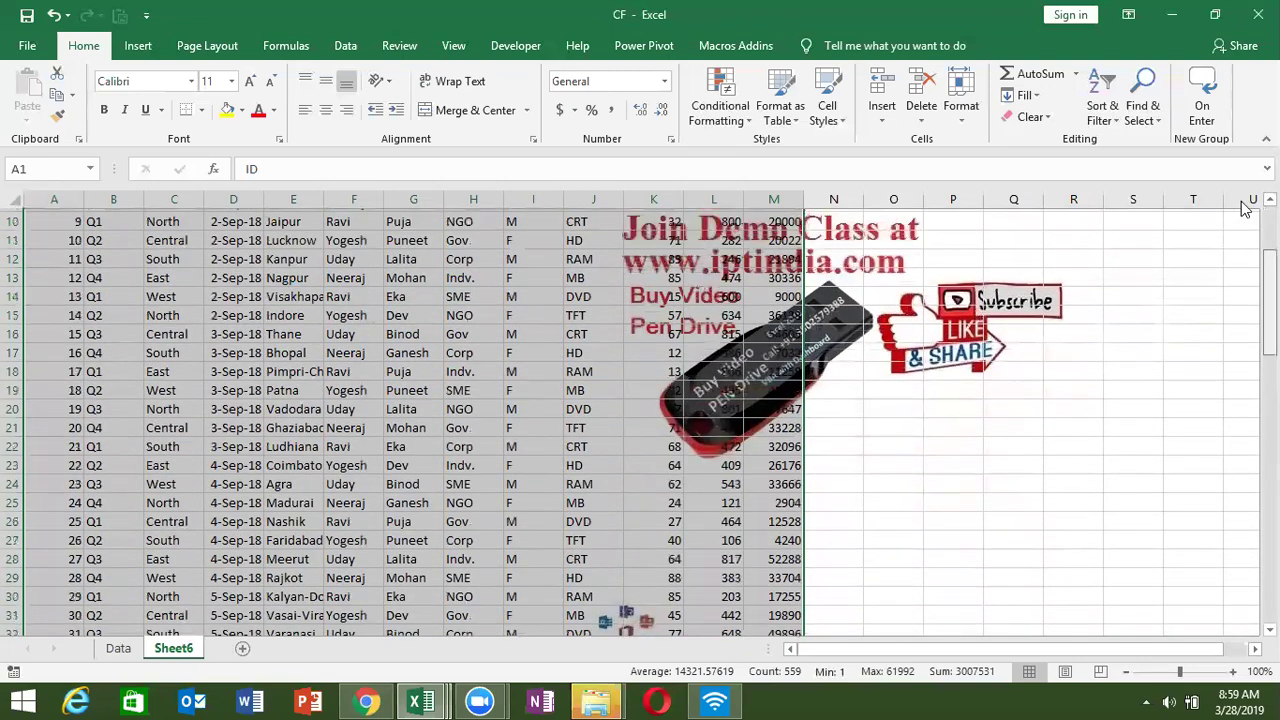
scroll(1240, 199, up, 3)
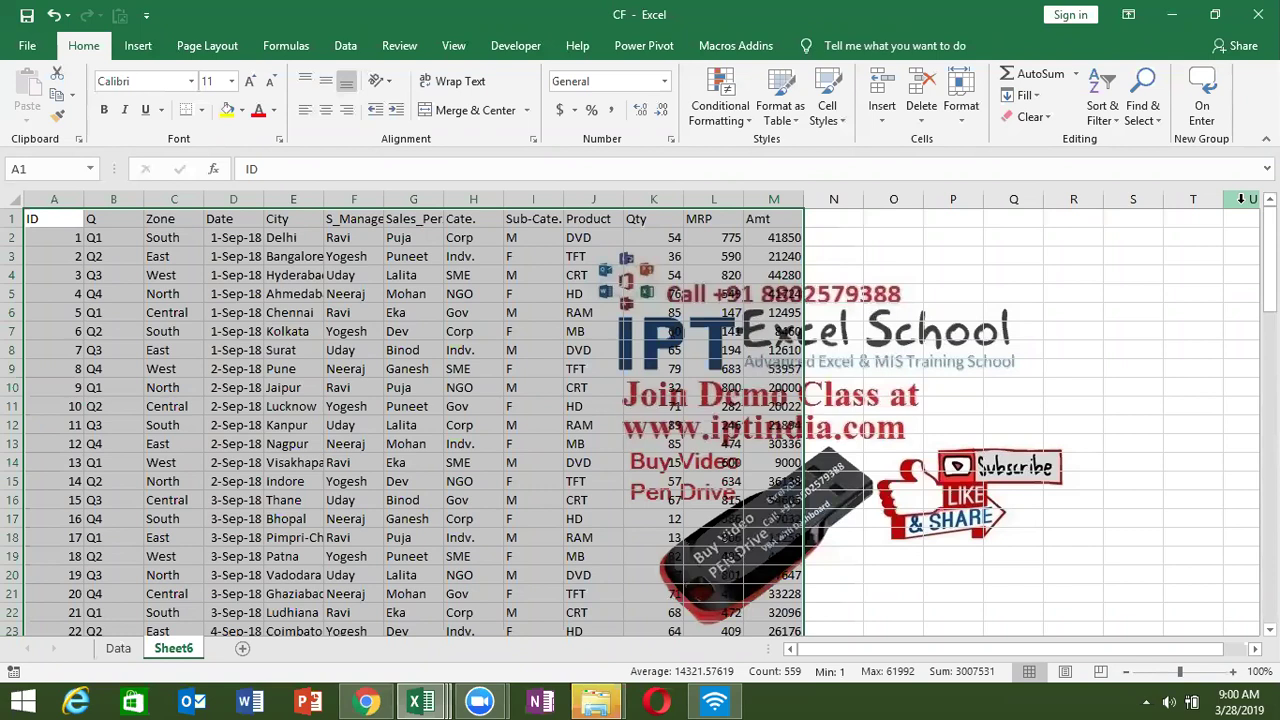
click(54, 237)
key(Down)
key(shift+space)
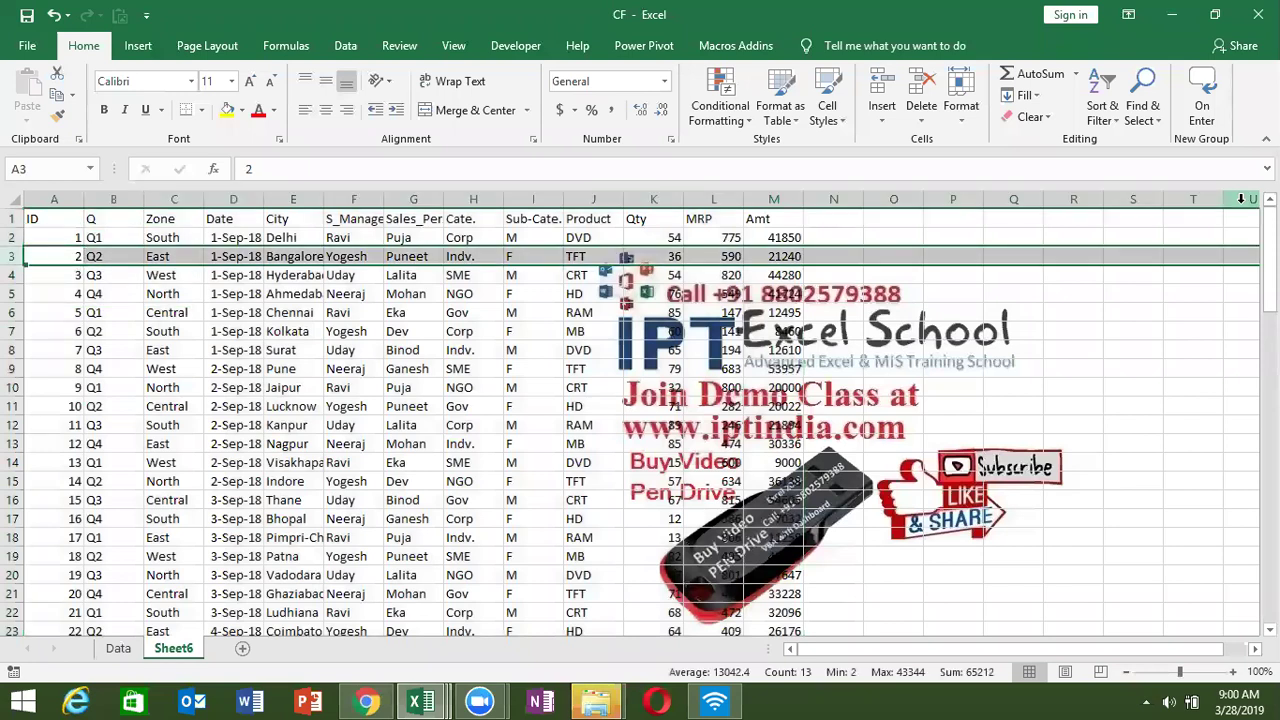
key(ctrl+shift+plus)
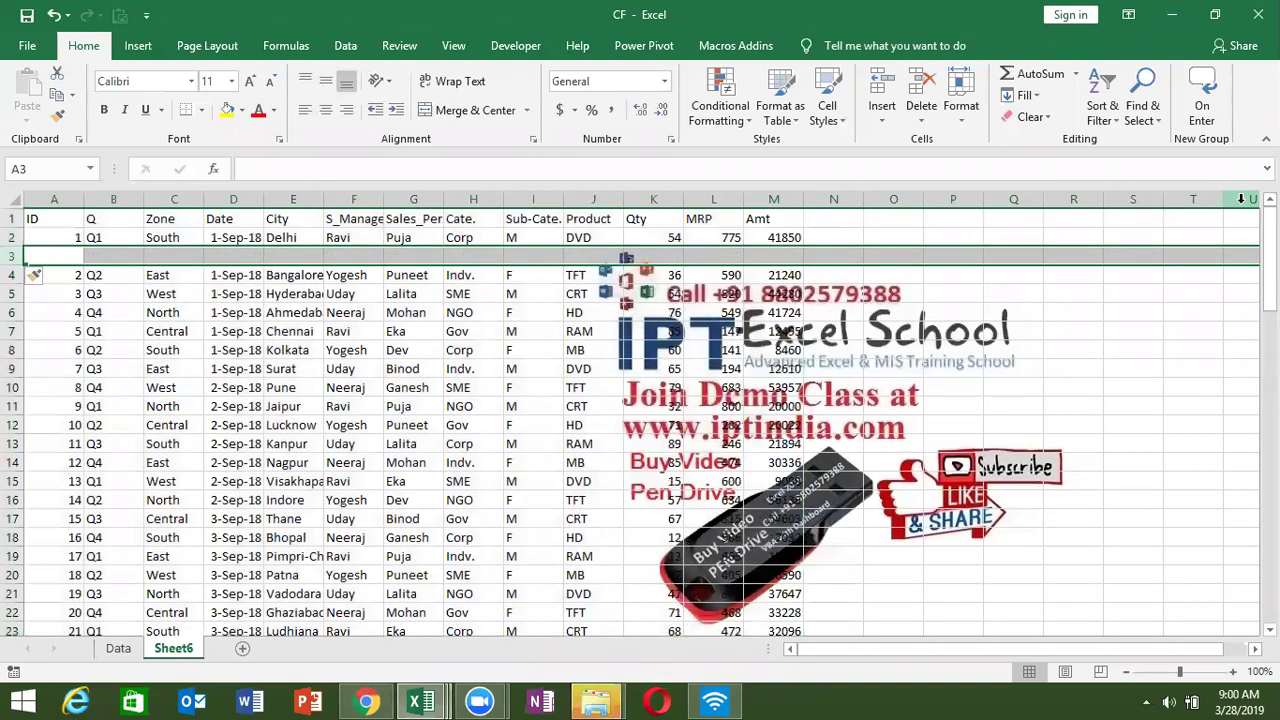
key(ctrl+shift+plus)
key(ctrl+shift+plus)
key(ctrl+shift+plus)
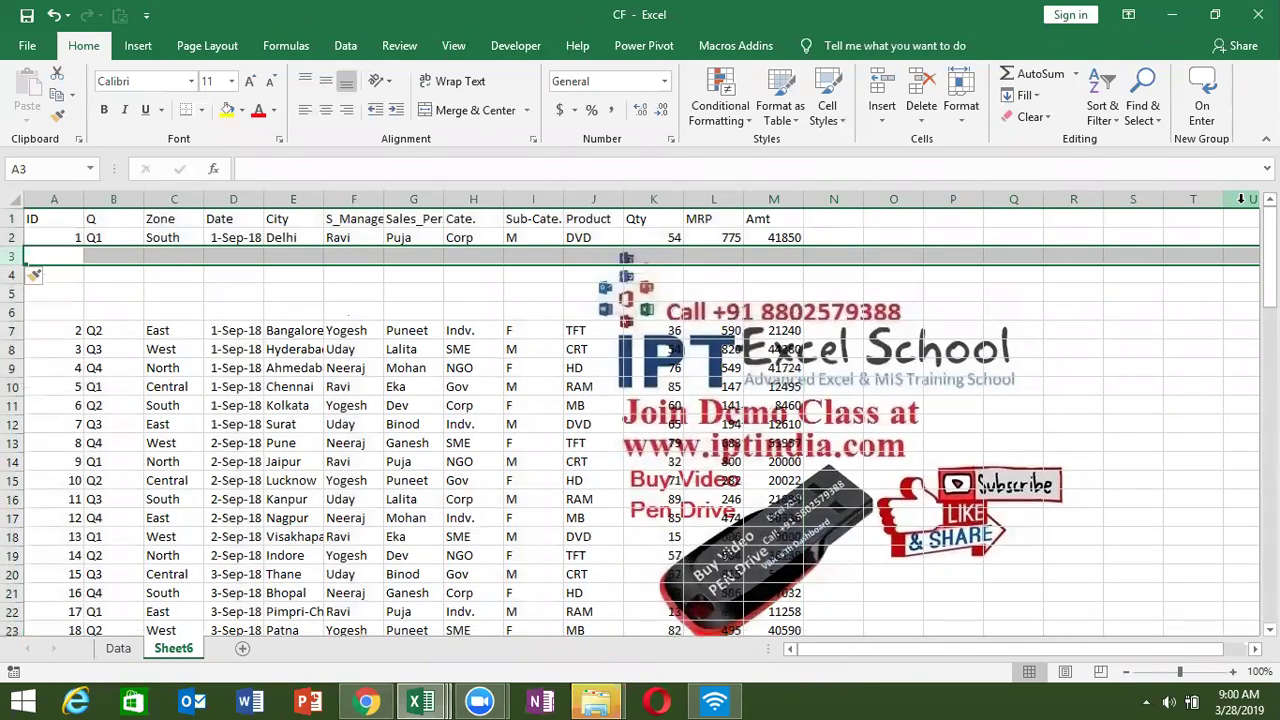
drag(12, 256, 12, 312)
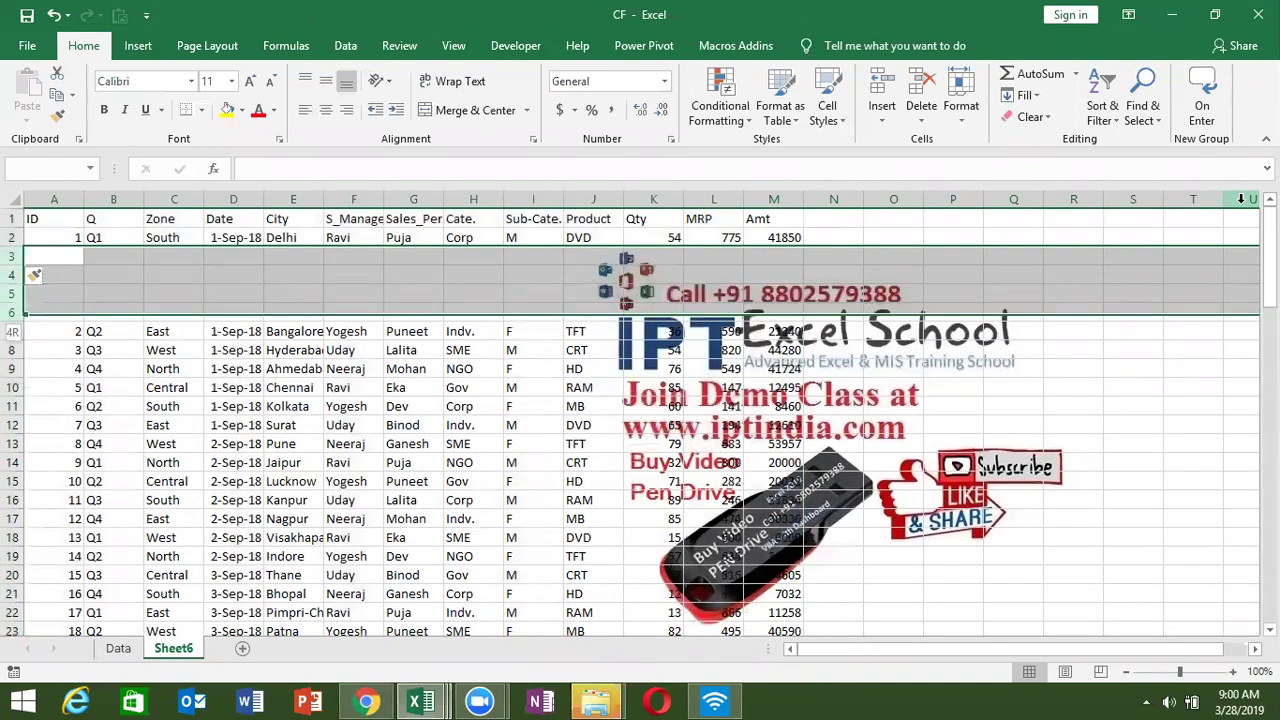
key(ctrl+minus)
click(54, 237)
key(Down)
key(Down)
key(Down)
key(shift+space)
key(ctrl+shift+plus)
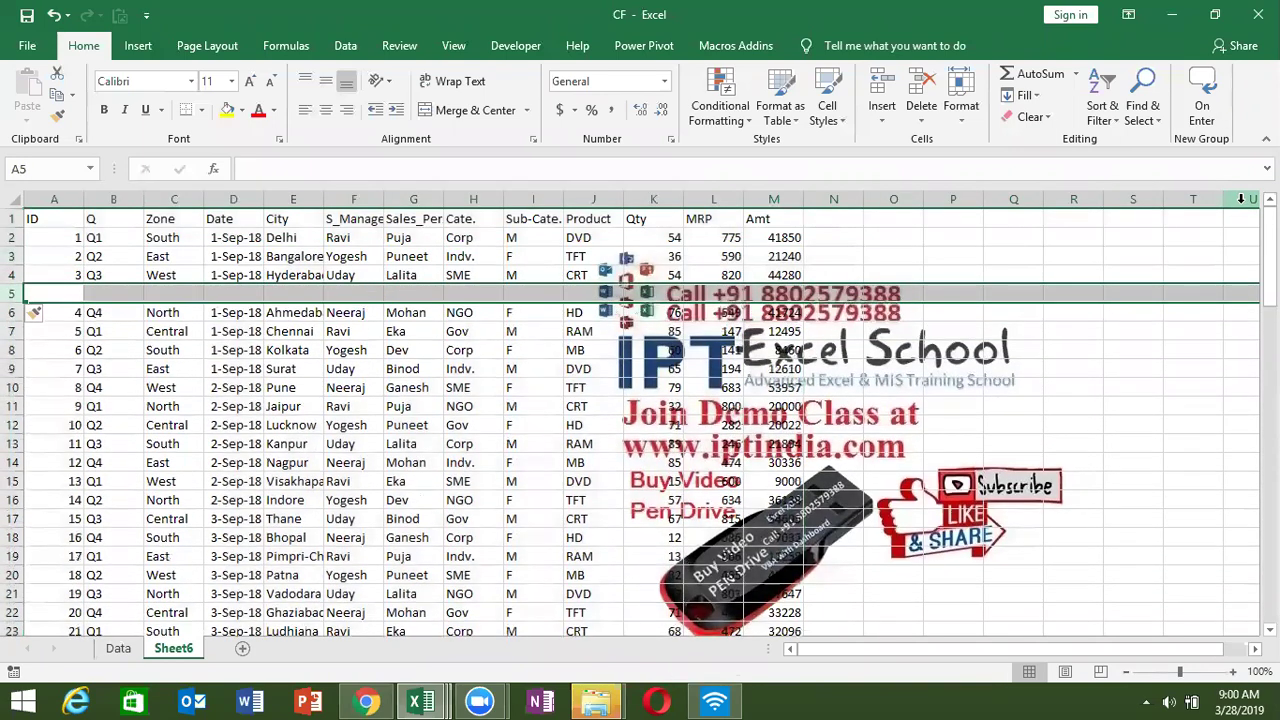
key(Down)
key(Down)
key(Down)
key(Down)
key(shift+space)
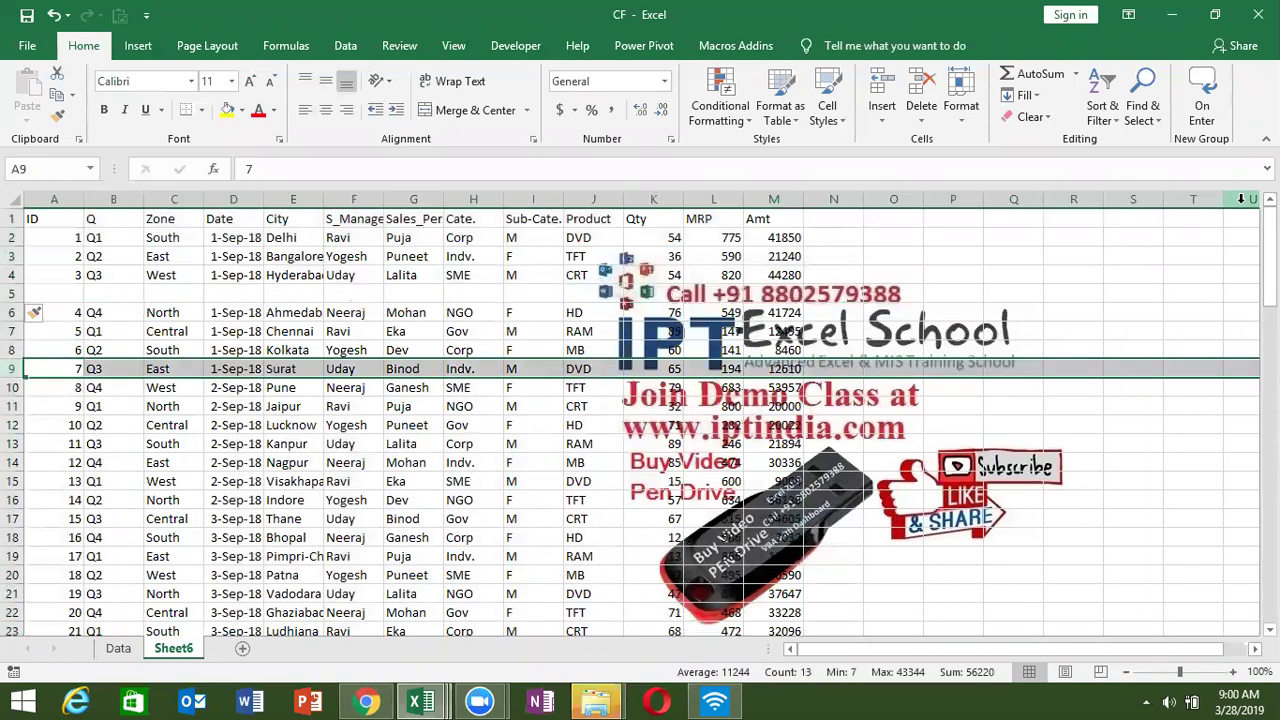
key(ctrl+shift+plus)
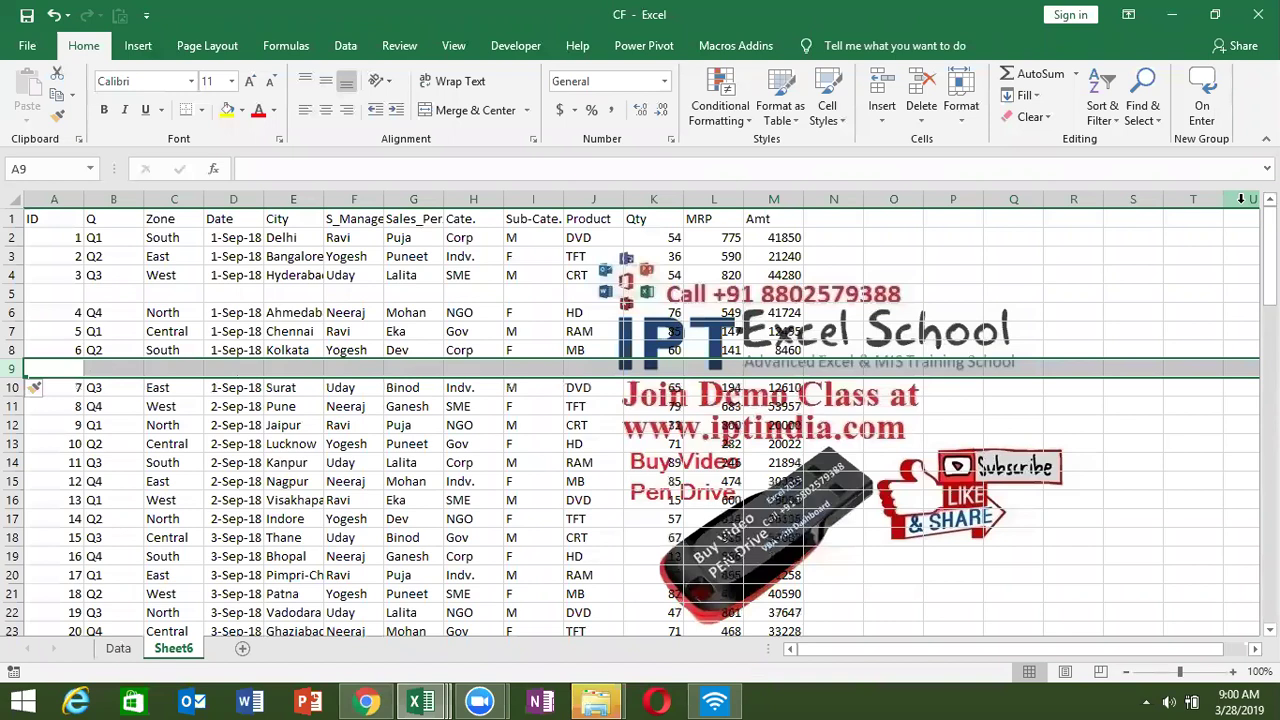
key(ctrl+z)
key(ctrl+z)
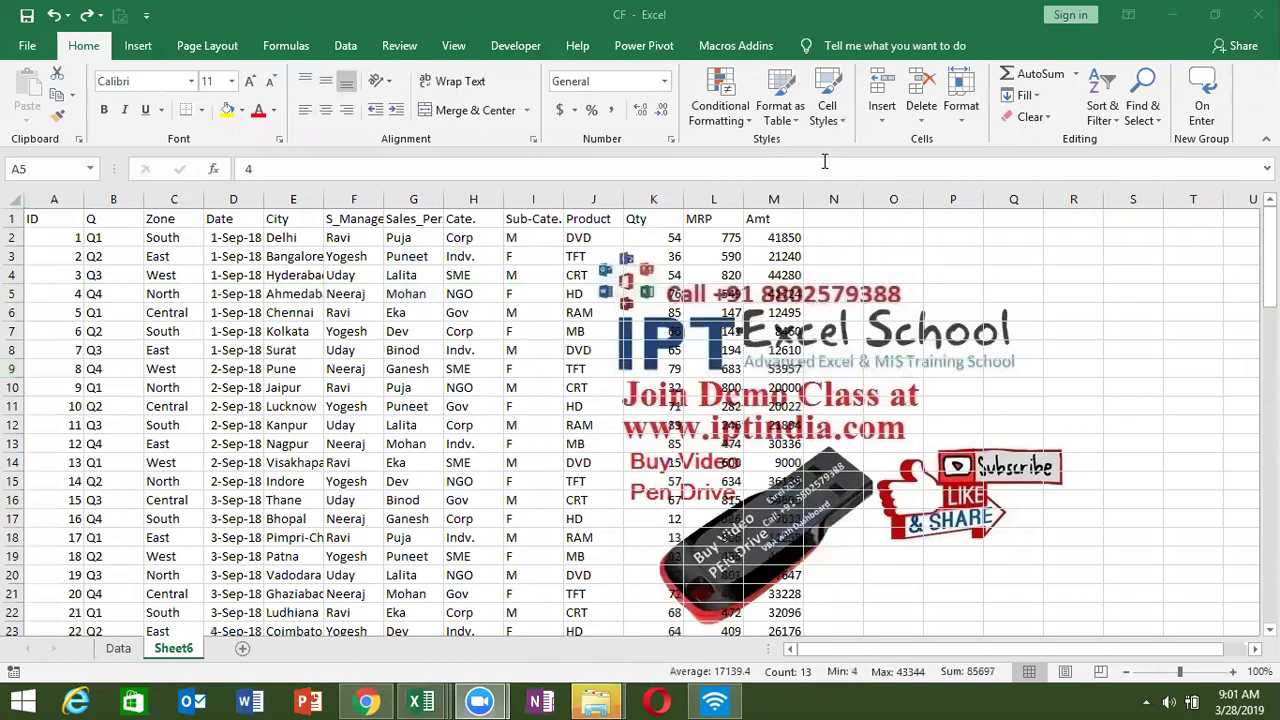
- Add a new worksheet with headers Name and P-1 through P-20 across row 1
click(247, 652)
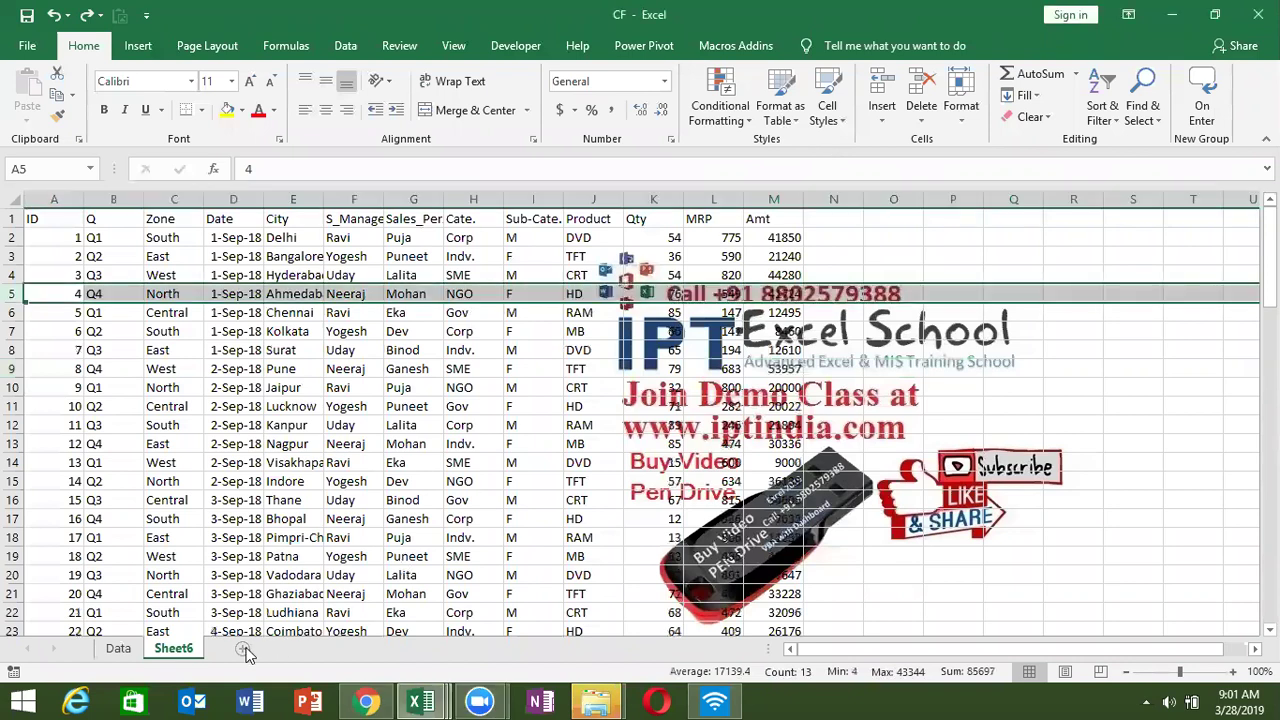
click(245, 650)
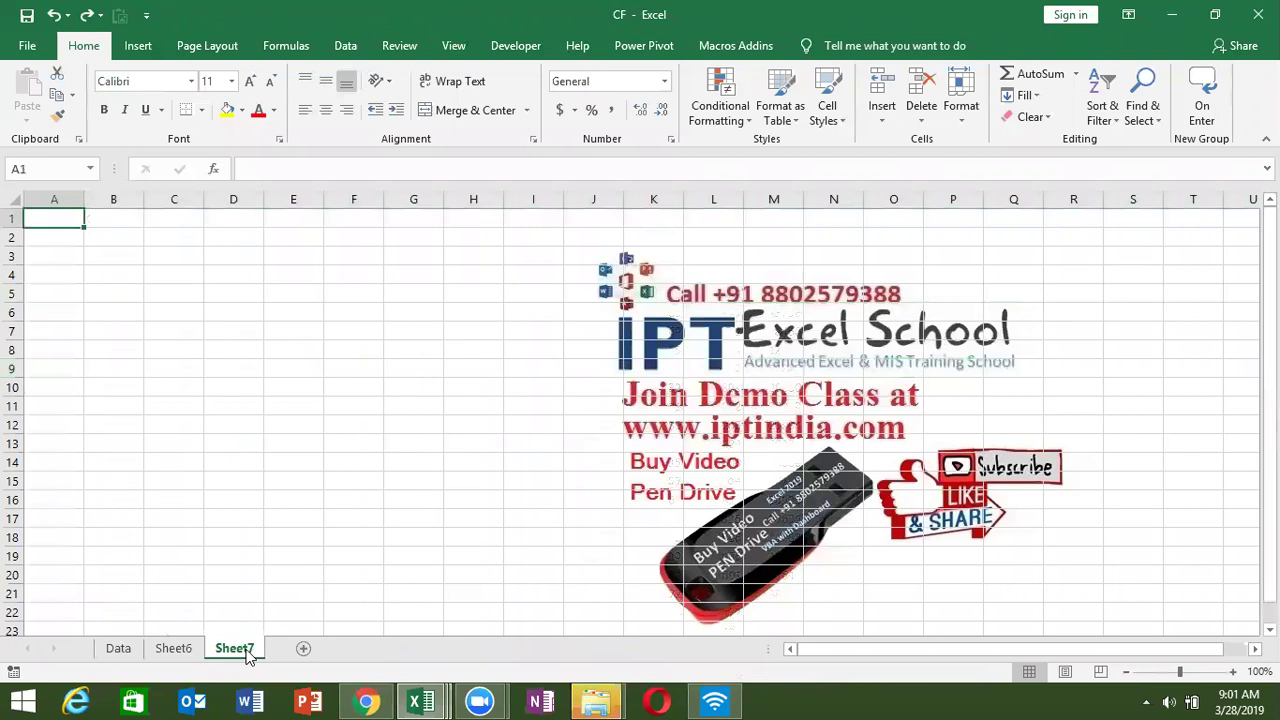
text(Name)
key(Tab)
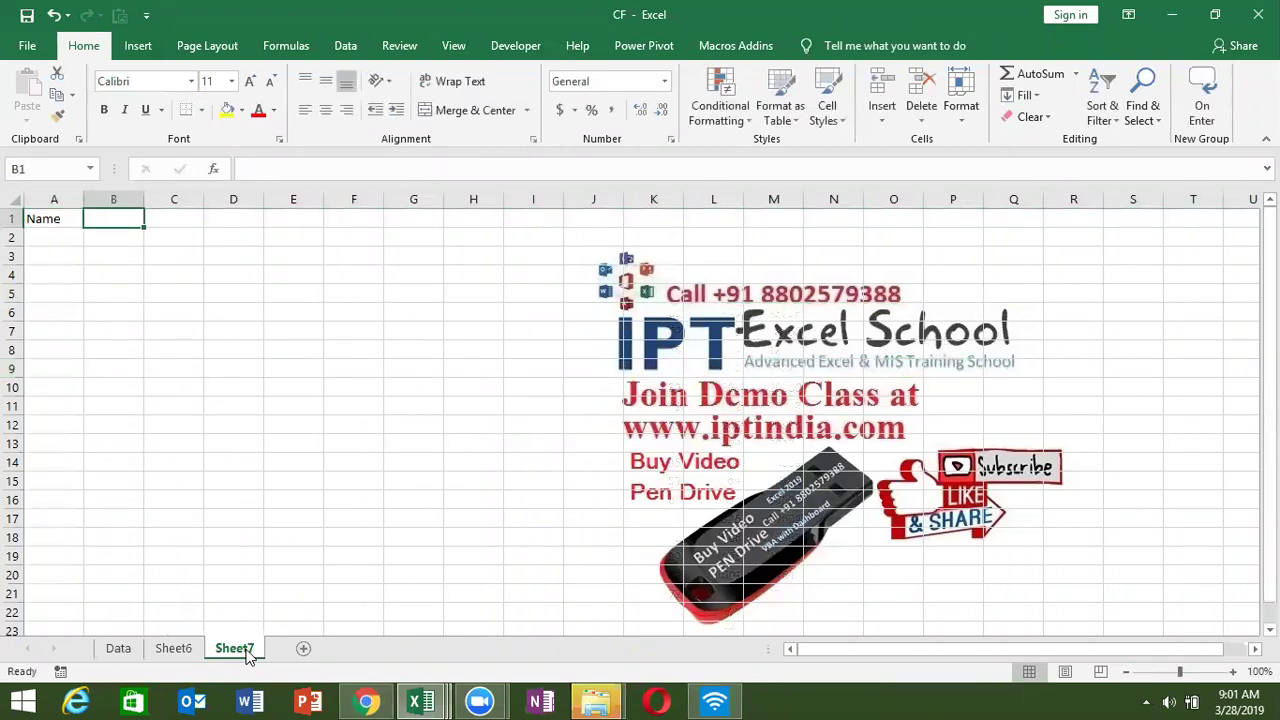
text(P-1)
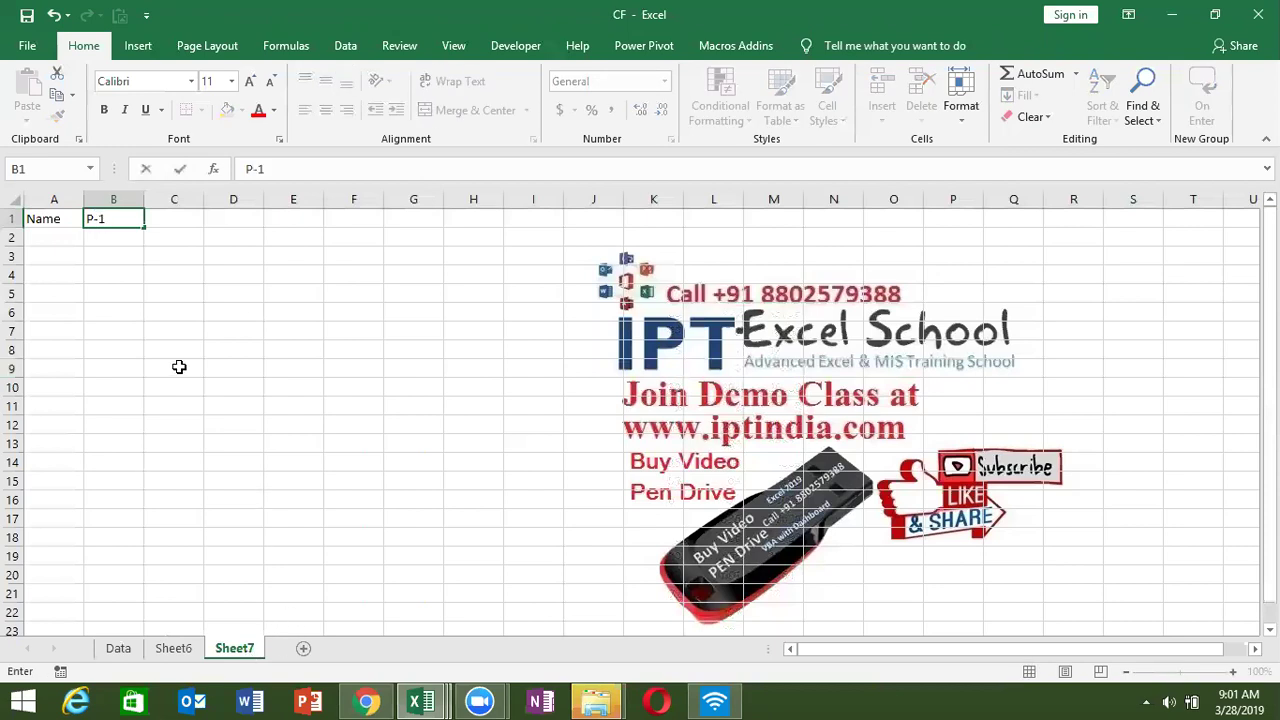
click(178, 367)
click(126, 220)
drag(144, 227, 1245, 233)
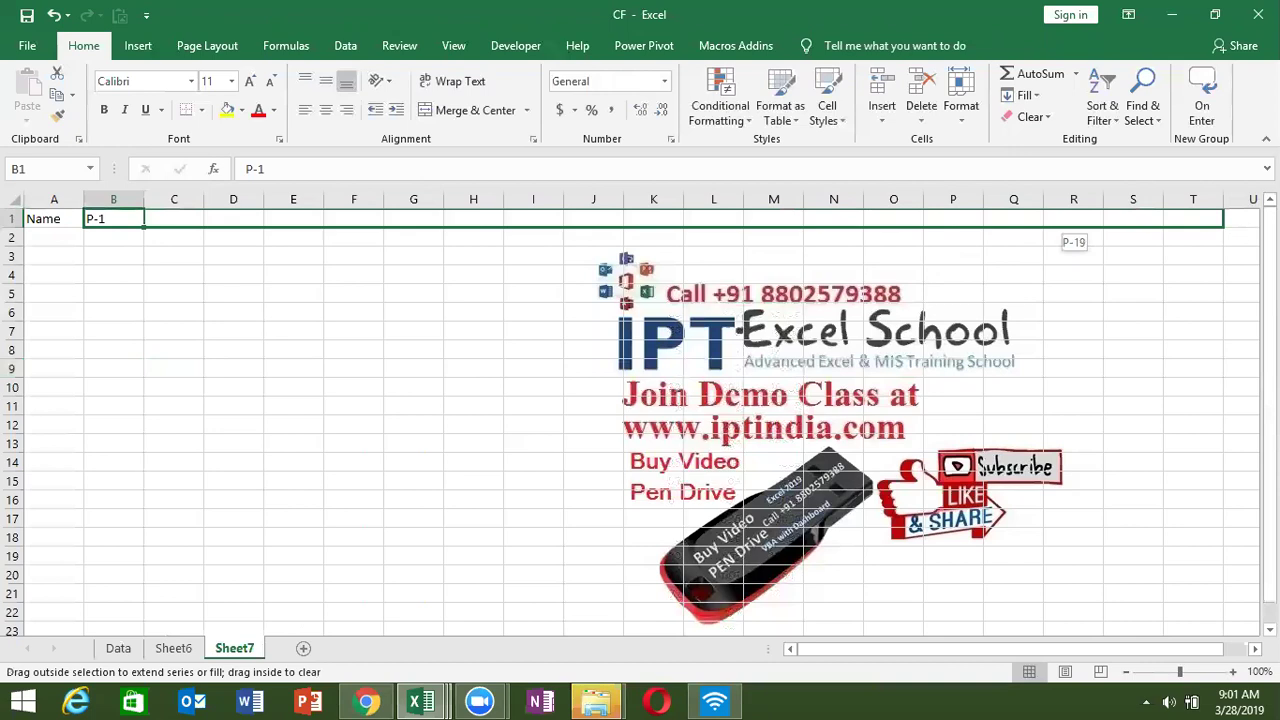
drag(1250, 233, 1252, 234)
- Enter a first name in A2 and extend the names list down to A14
key(Left)
key(Down)
text(Puja)
key(Return)
key(Up)
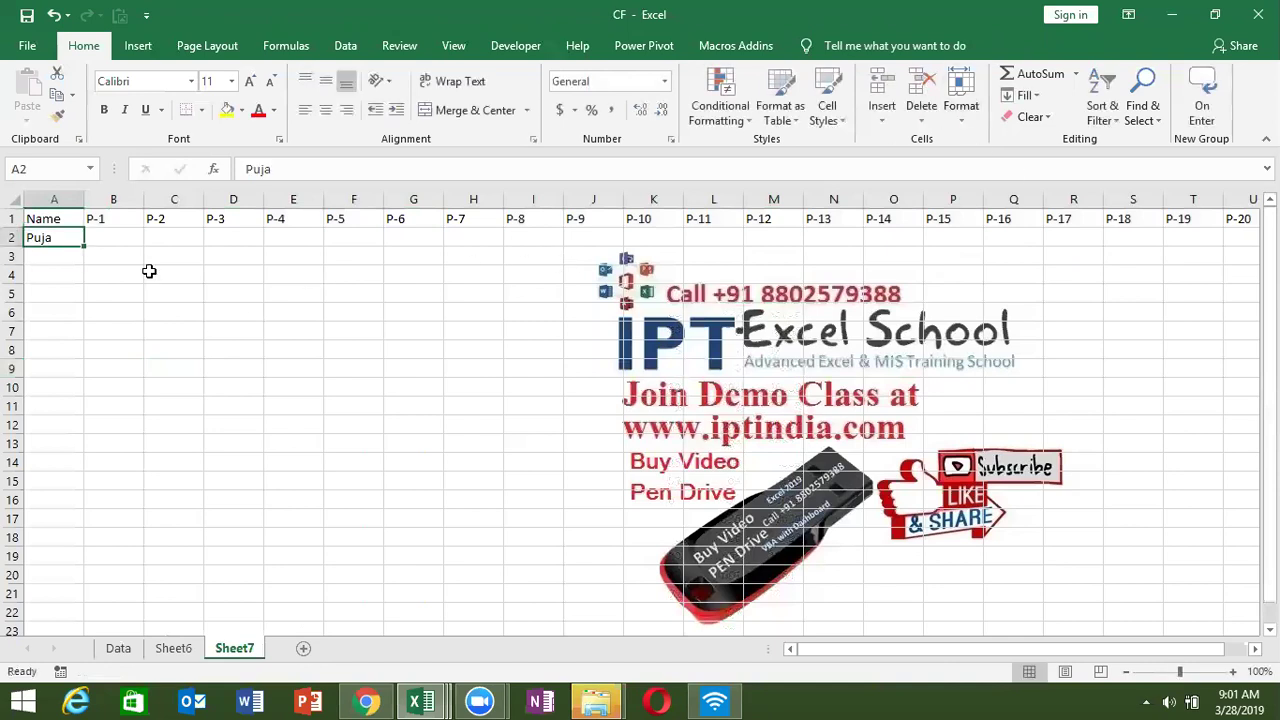
drag(85, 246, 70, 480)
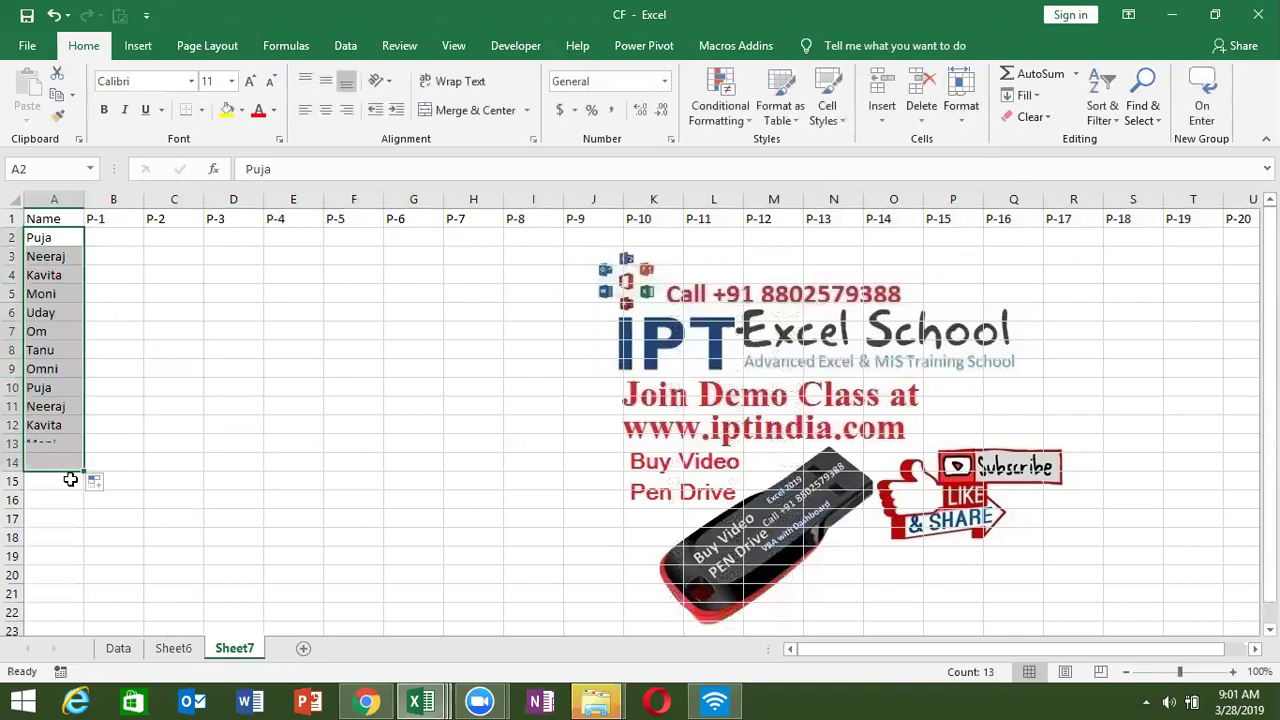
- Enter the formula =RANDBETWEEN(10,90) in cell B2
click(140, 237)
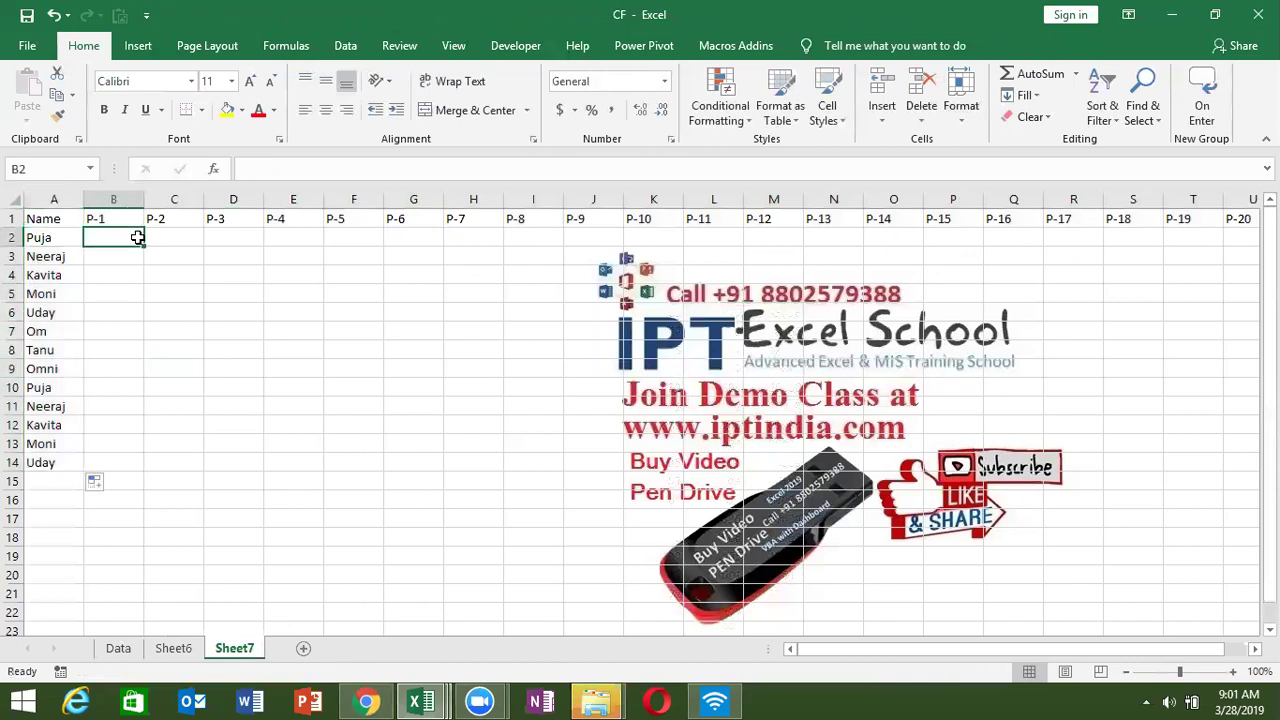
text(=ra)
key(Down)
key(Tab)
key(Up)
key(Right)
key(BackSpace)
key(BackSpace)
text(10,9)
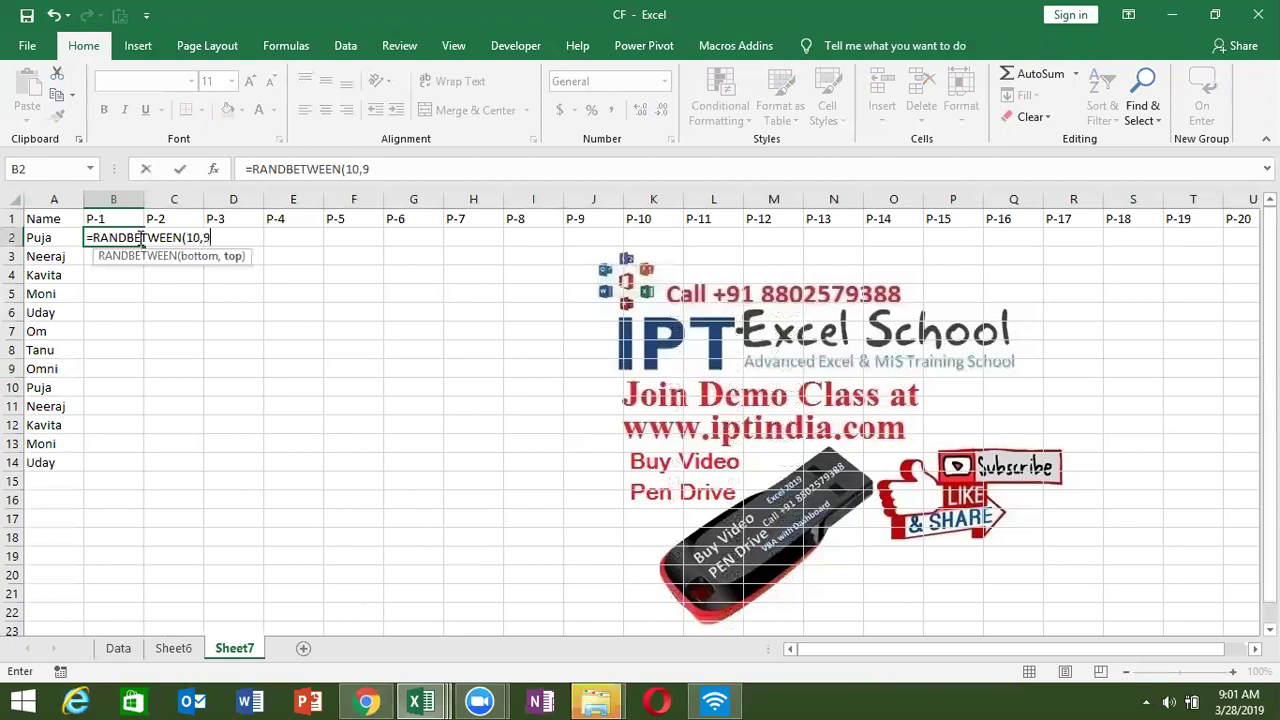
text(0)
key(ctrl+Return)
- Fill the RANDBETWEEN formula across and down through B2:U14
key(Up)
key(ctrl+Right)
key(Down)
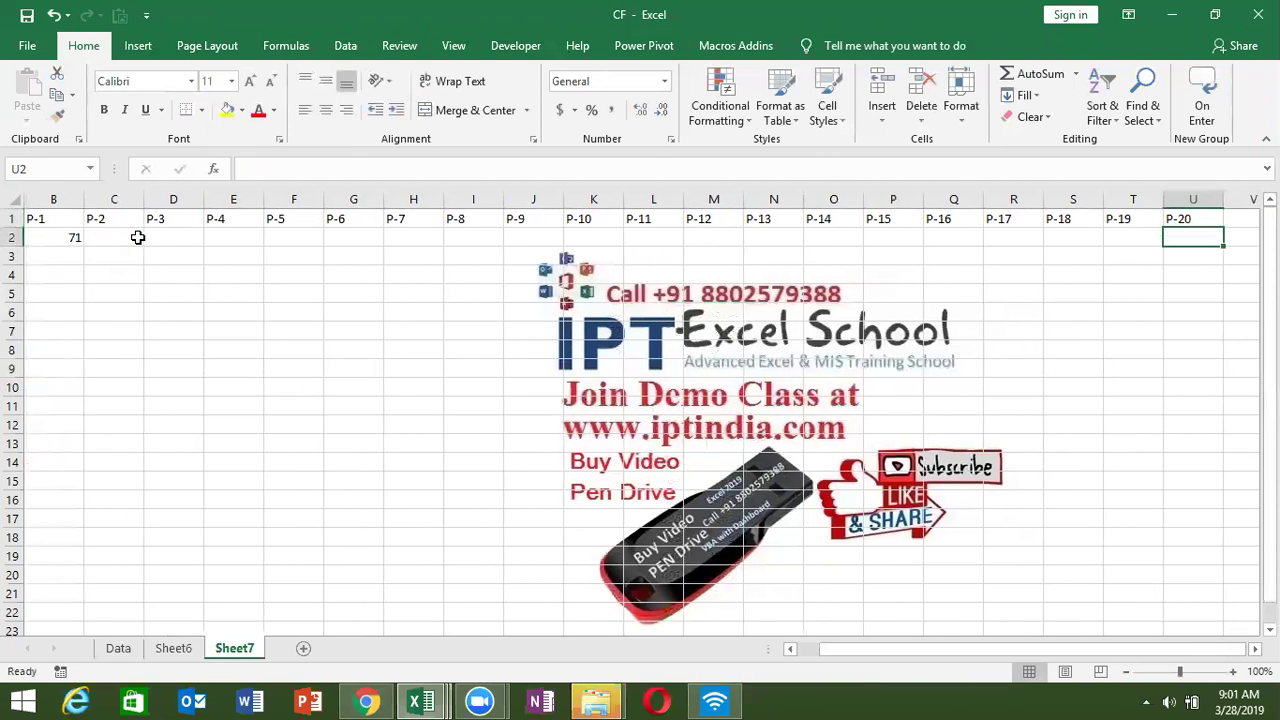
key(ctrl+shift+Left)
key(shift+Down)
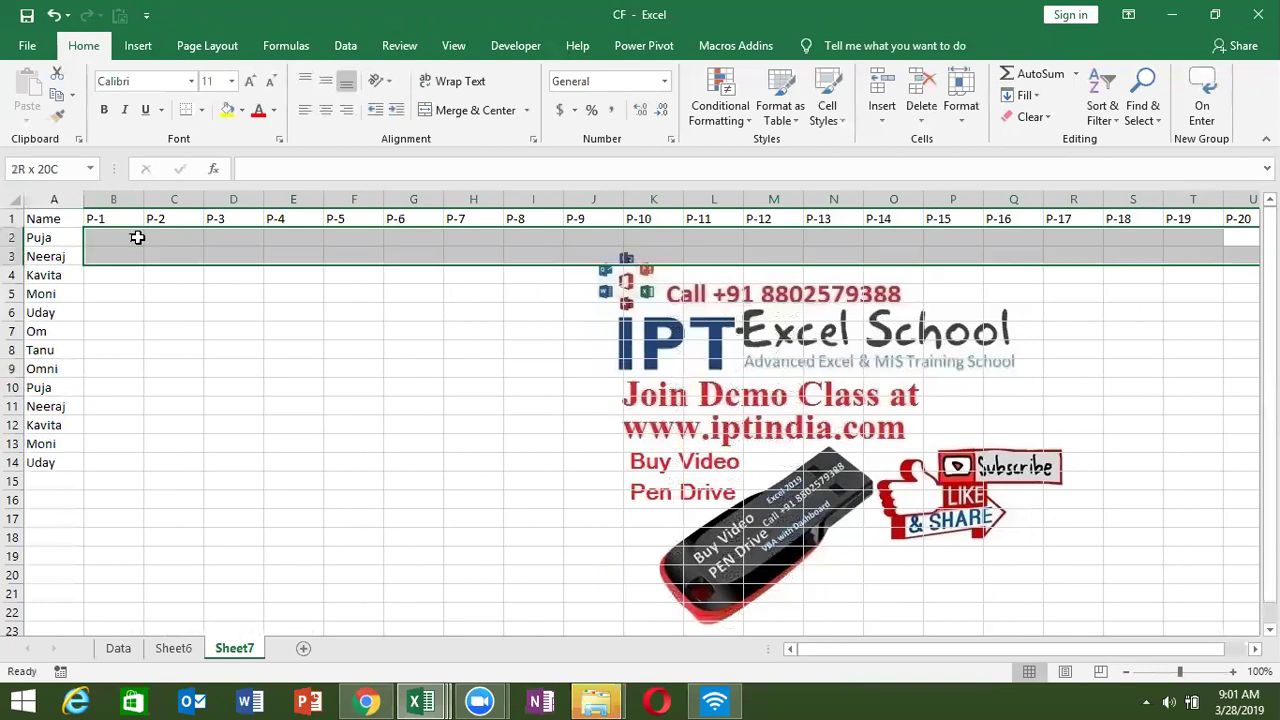
key(shift+Down)
key(shift+Down)
key(shift+Down)
key(shift+Down)
key(ctrl+r)
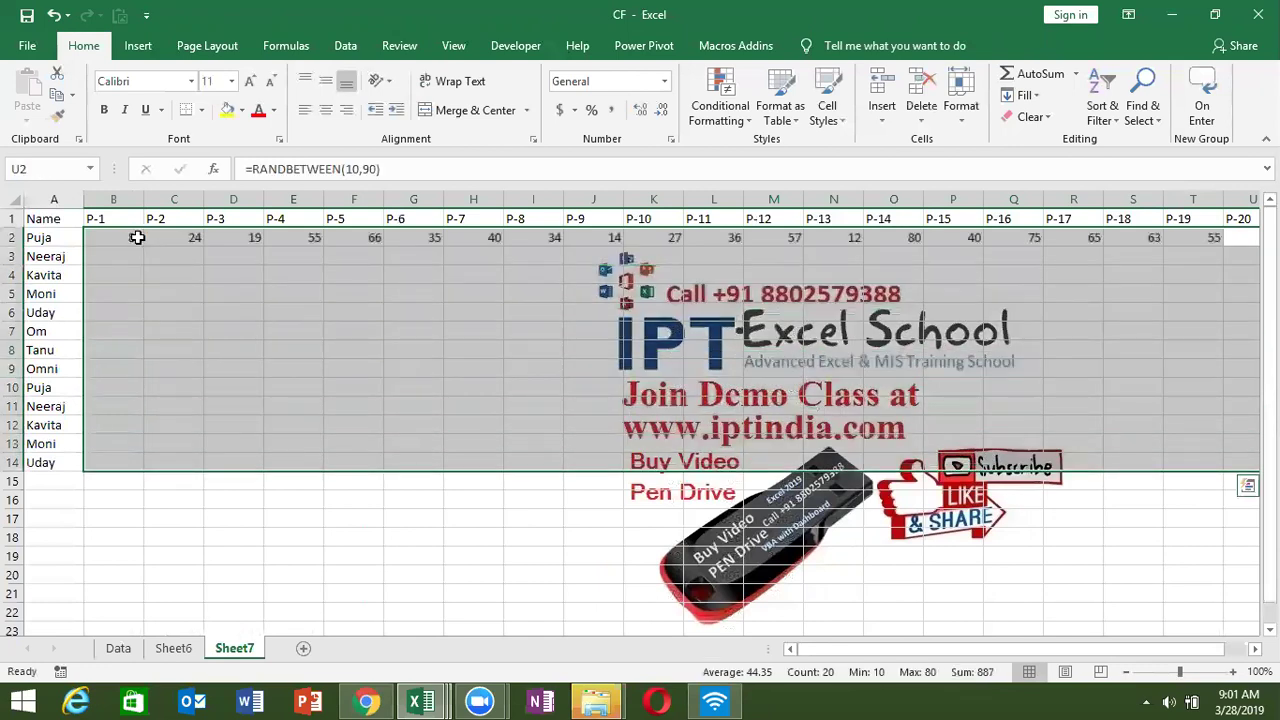
key(ctrl+d)
- Copy the random scores and paste them back as fixed values
key(ctrl+c)
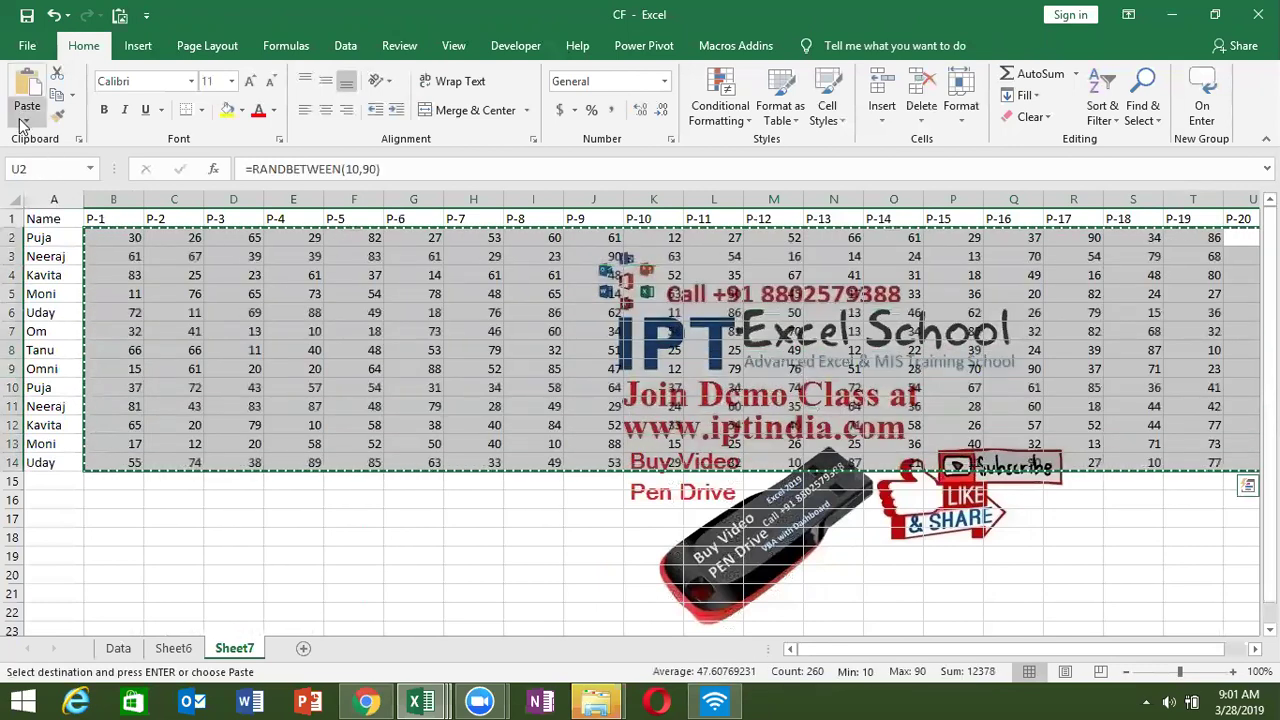
click(26, 120)
click(26, 243)
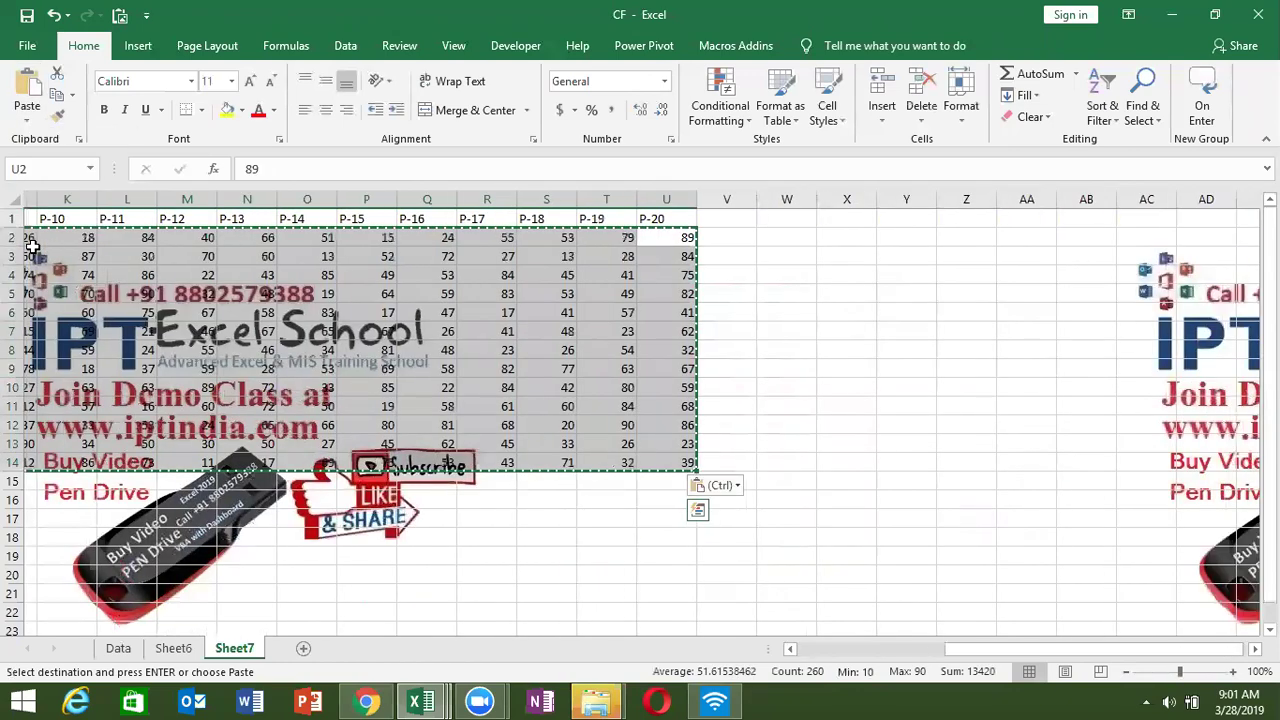
click(33, 246)
- Review the row 2 scores and select the table from A2 down to row 14
key(Home)
key(Right)
key(Right)
key(Right)
key(Right)
key(Right)
key(Right)
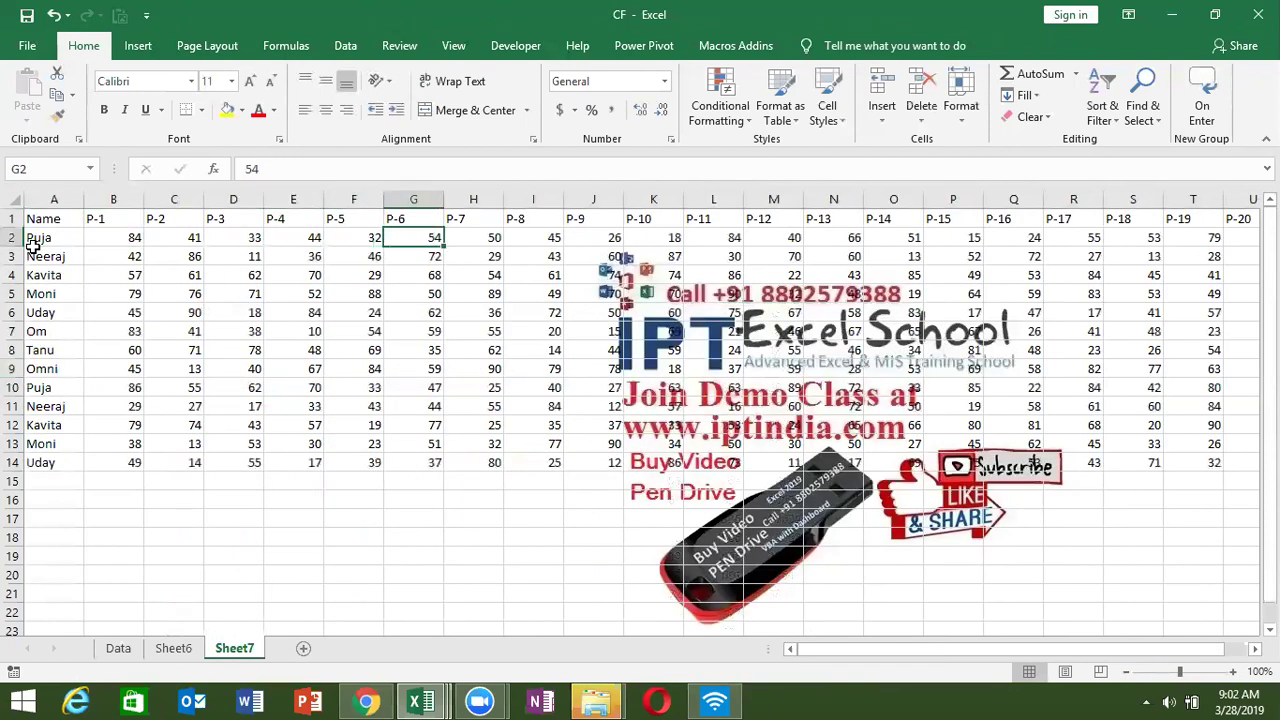
key(Left)
key(Home)
key(Right)
key(Right)
key(Left)
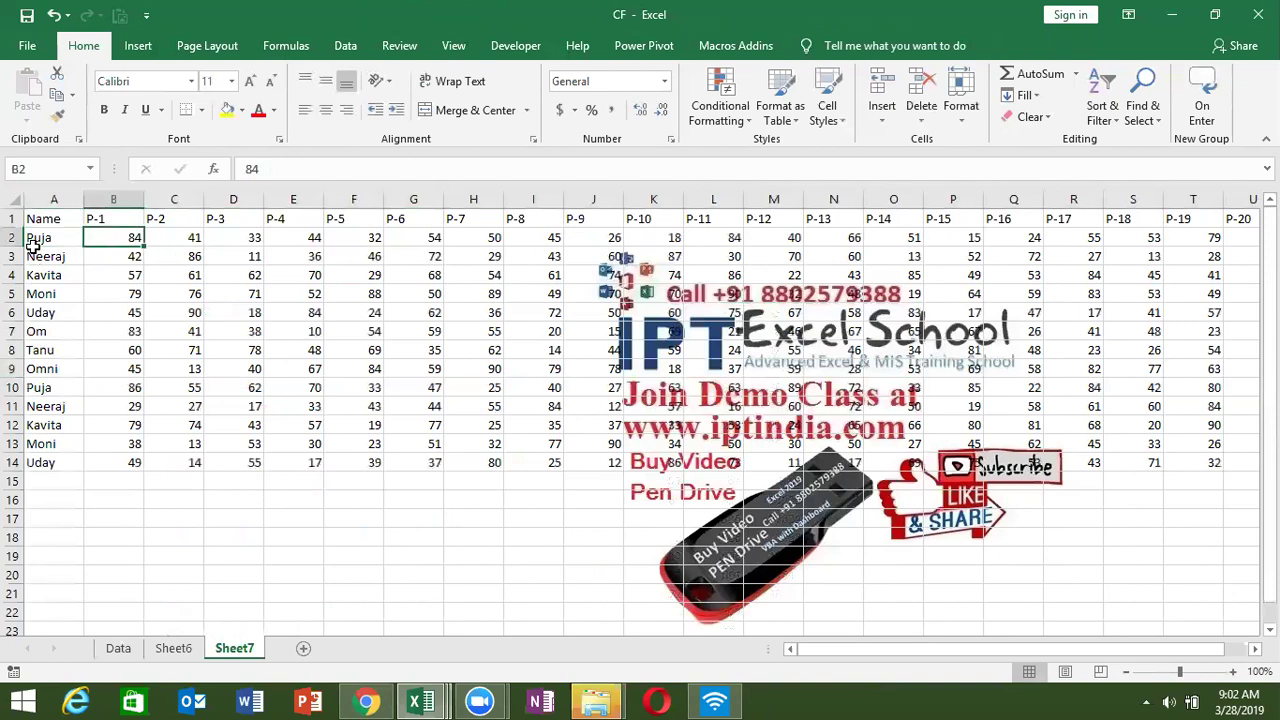
key(Home)
key(ctrl+shift+Right)
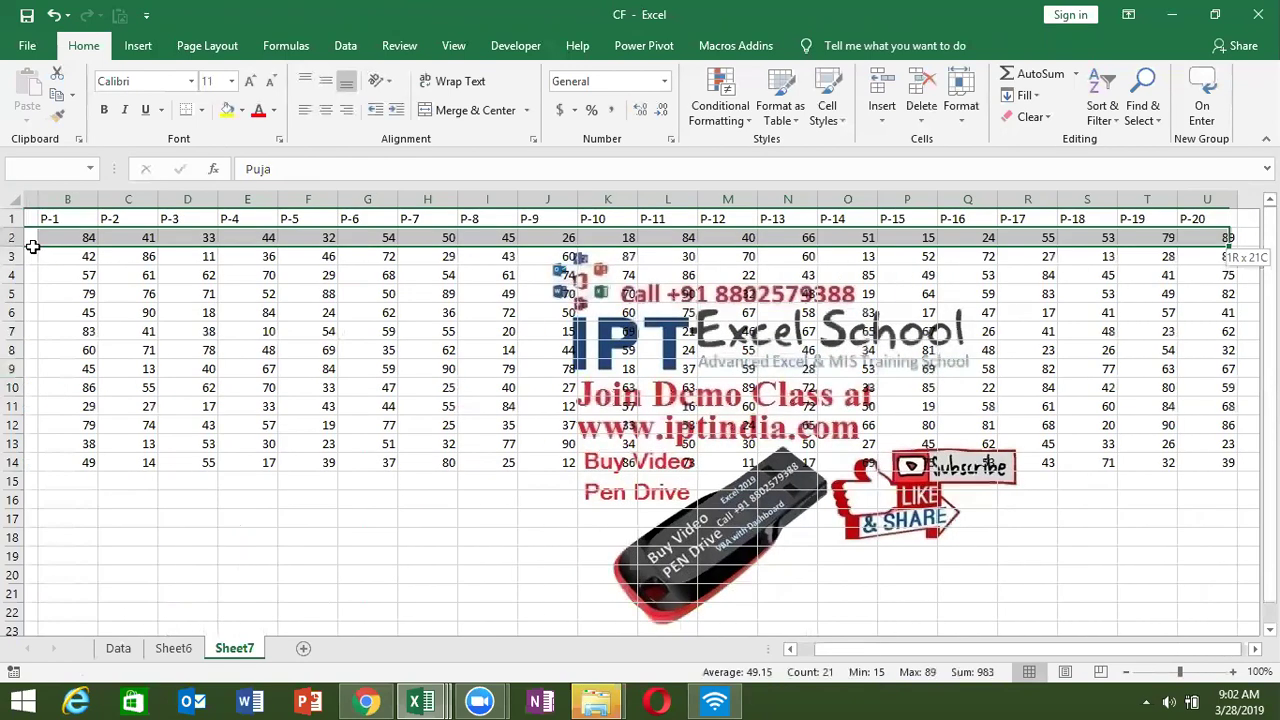
key(ctrl+shift+Down)
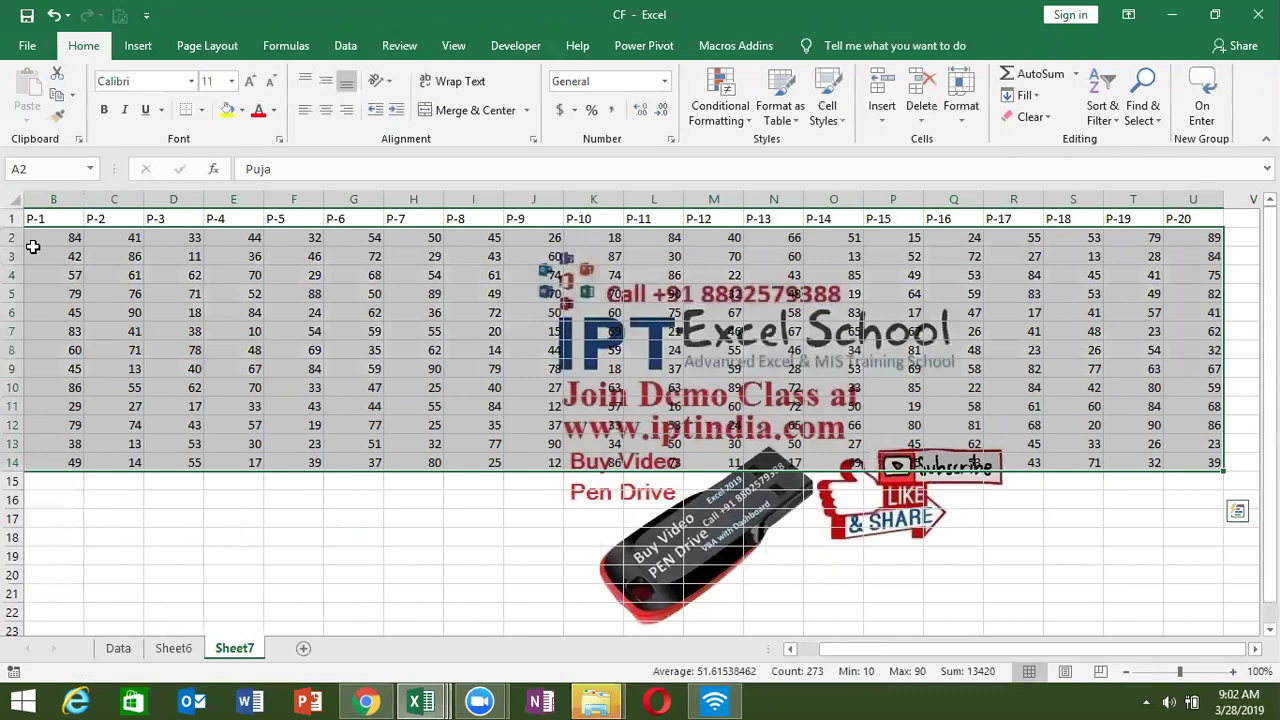
key(Home)
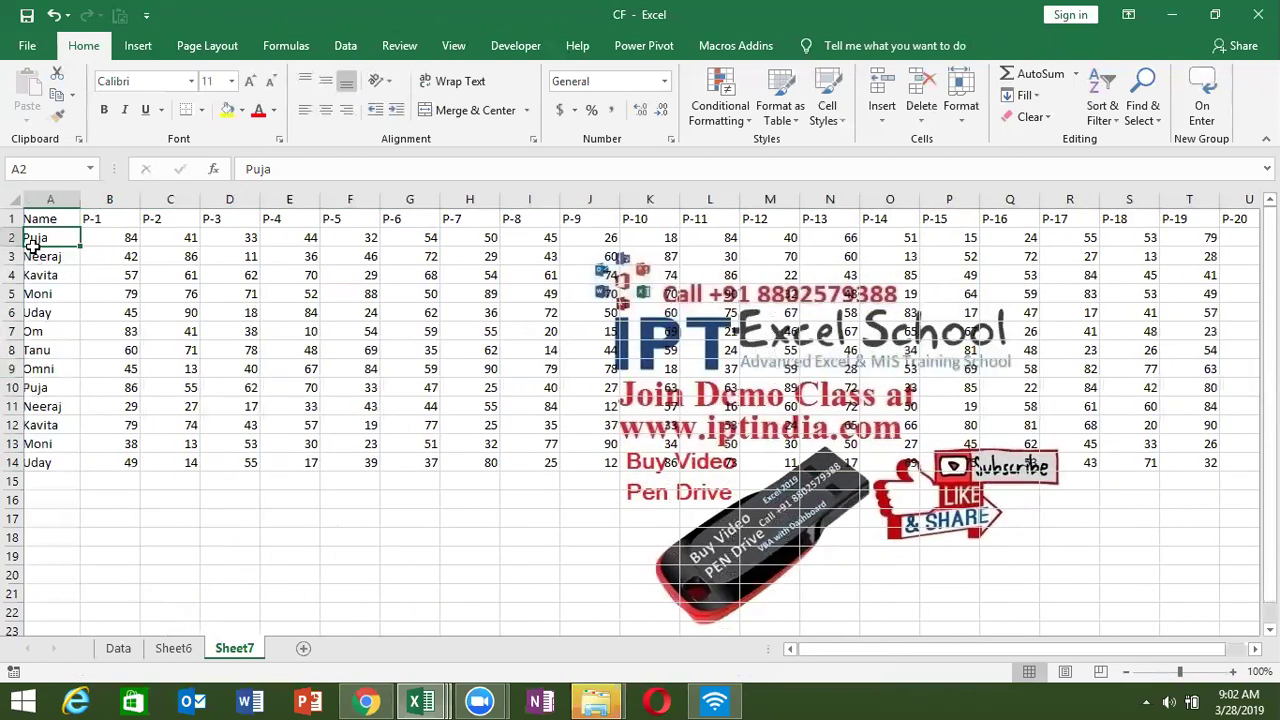
- Insert a blank column at C, before the P-2 scores
key(Right)
key(Right)
key(ctrl+space)
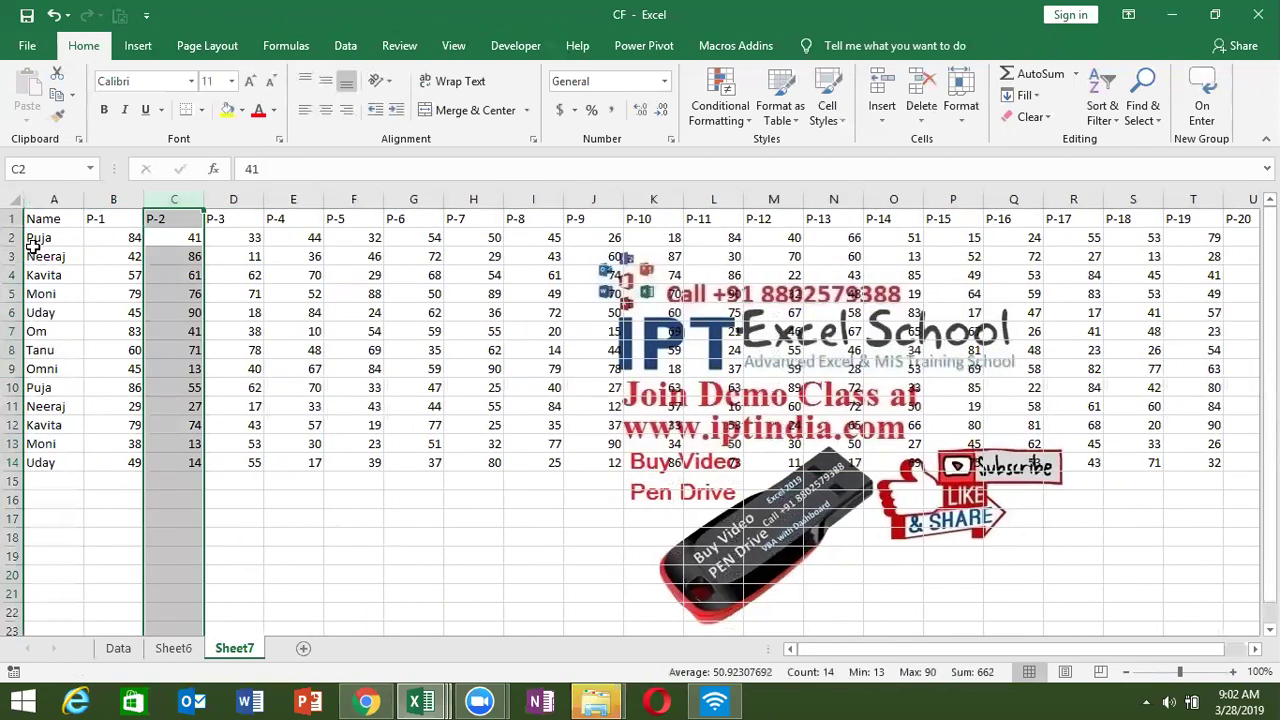
key(ctrl+shift+equal)
key(Up)
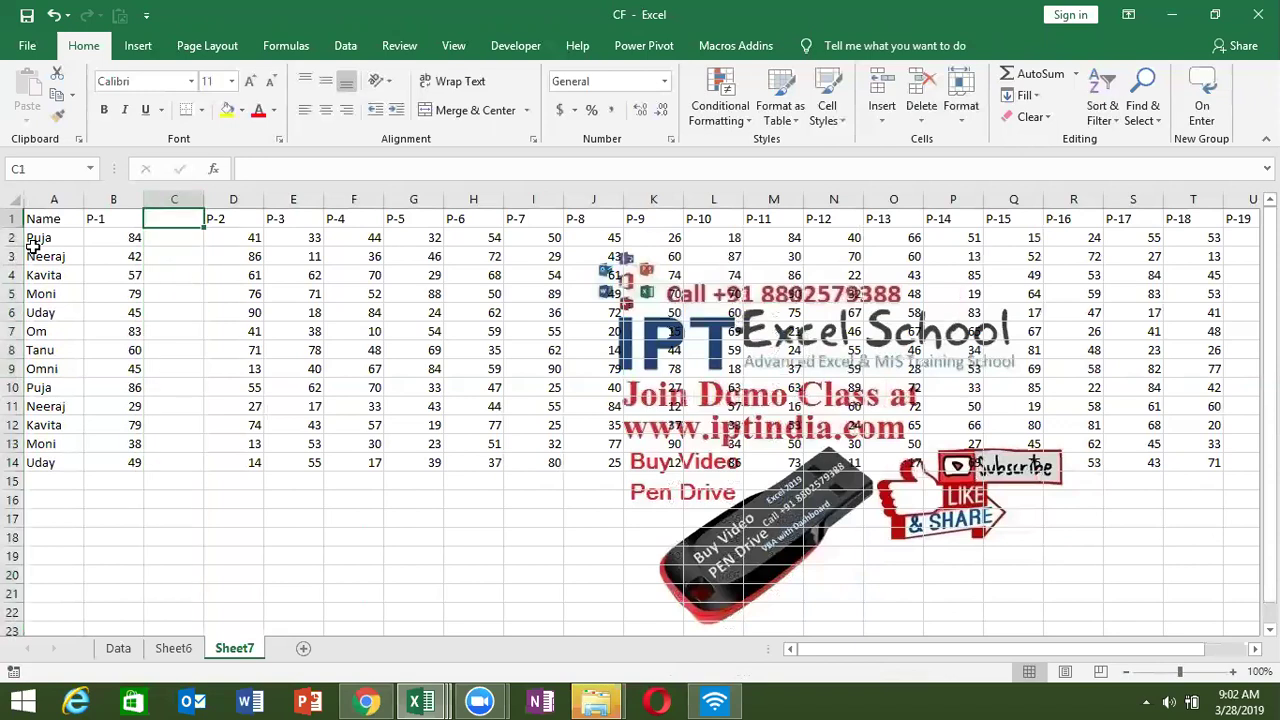
- Try a % column with =B2/70 in Percent Style, then undo it with Ctrl+Z
text(%)
key(Return)
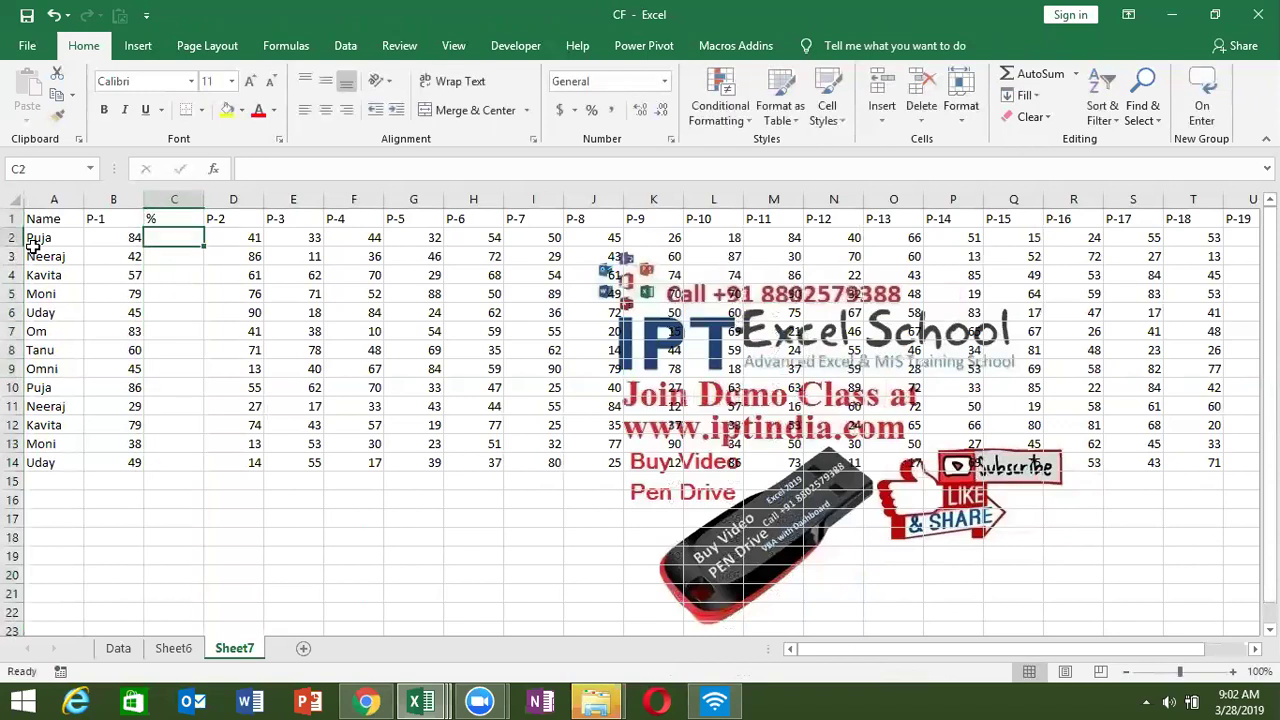
text(=)
key(Left)
text(/7)
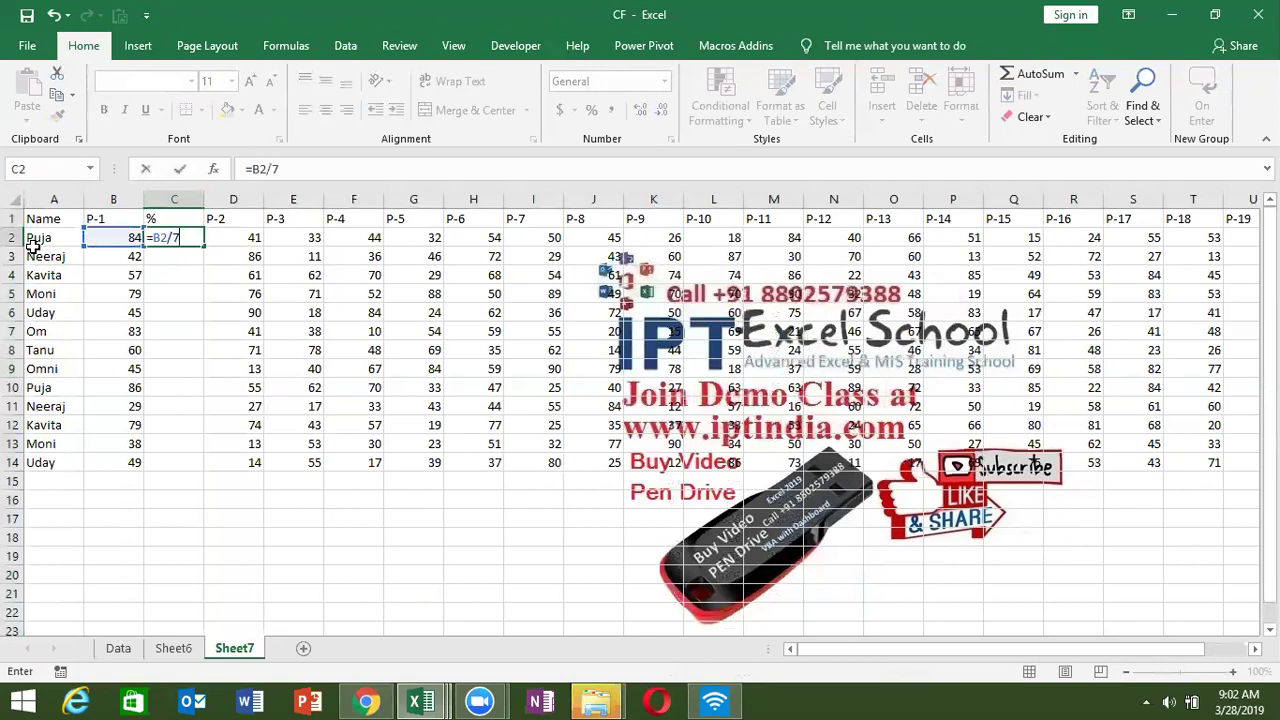
text(0)
key(ctrl+Return)
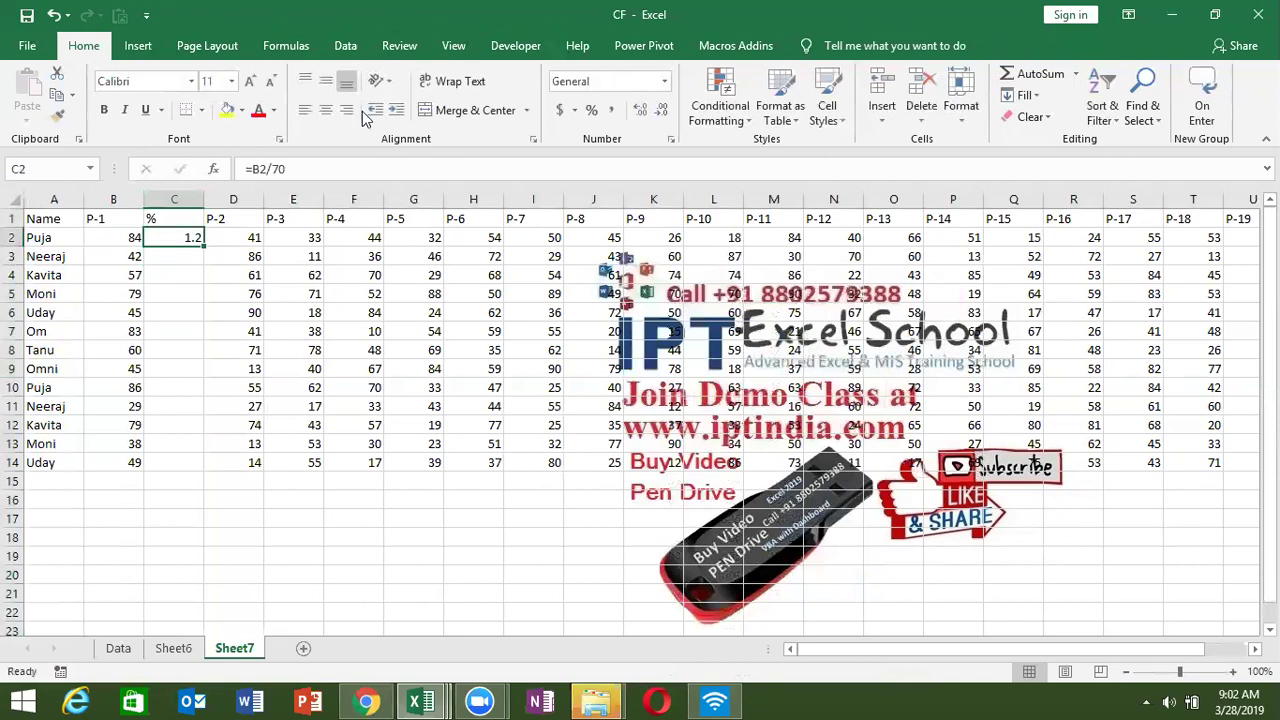
click(592, 111)
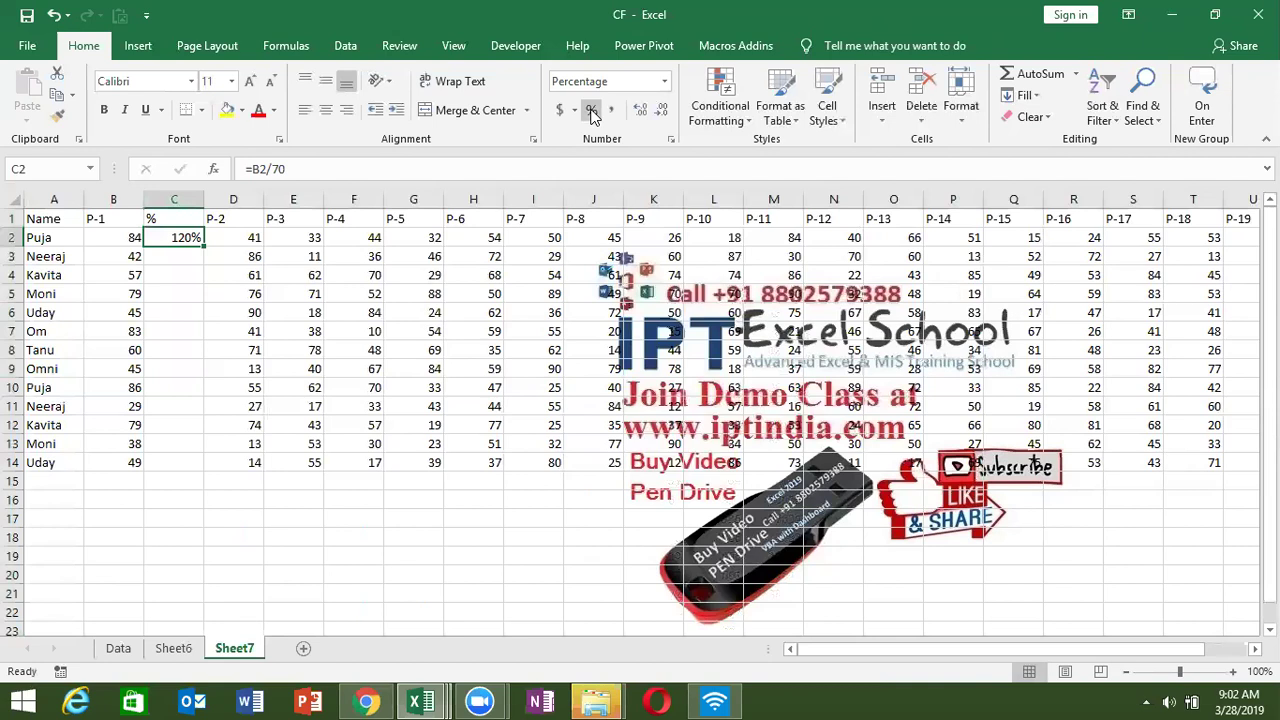
key(ctrl+z)
key(ctrl+z)
key(ctrl+z)
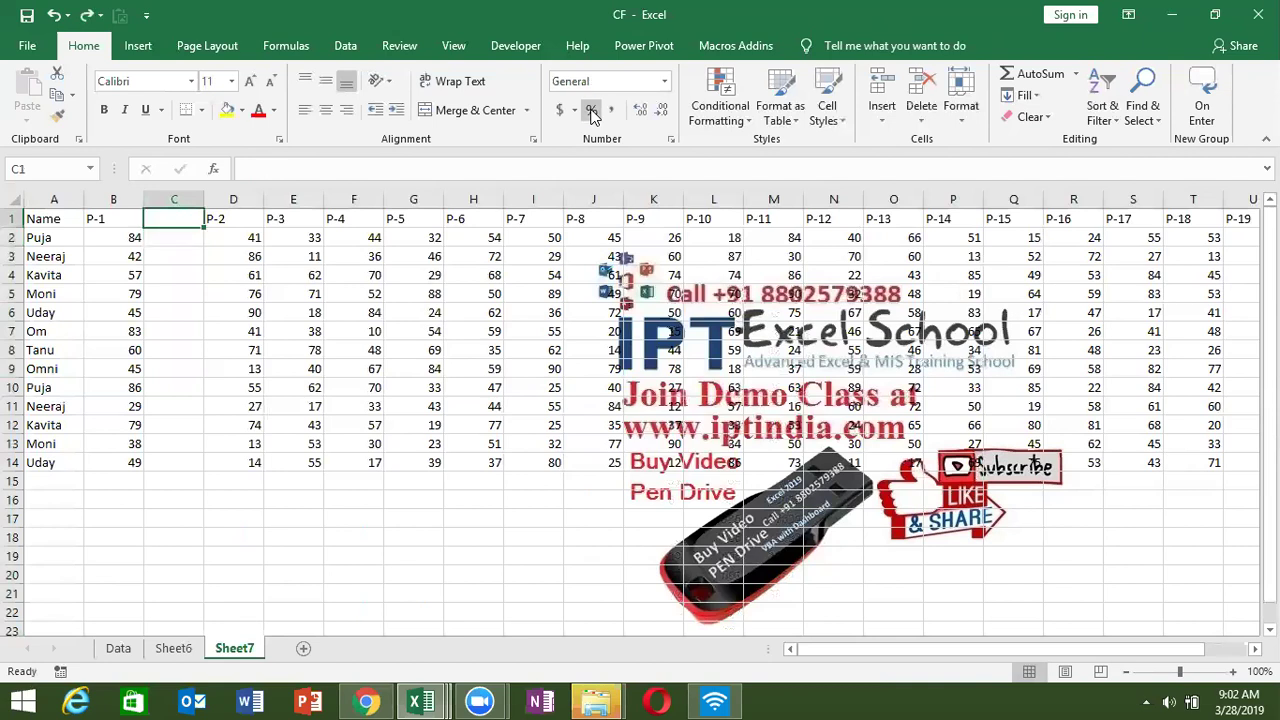
key(ctrl+z)
- Insert a blank row above the P-1 to P-20 header row
key(Up)
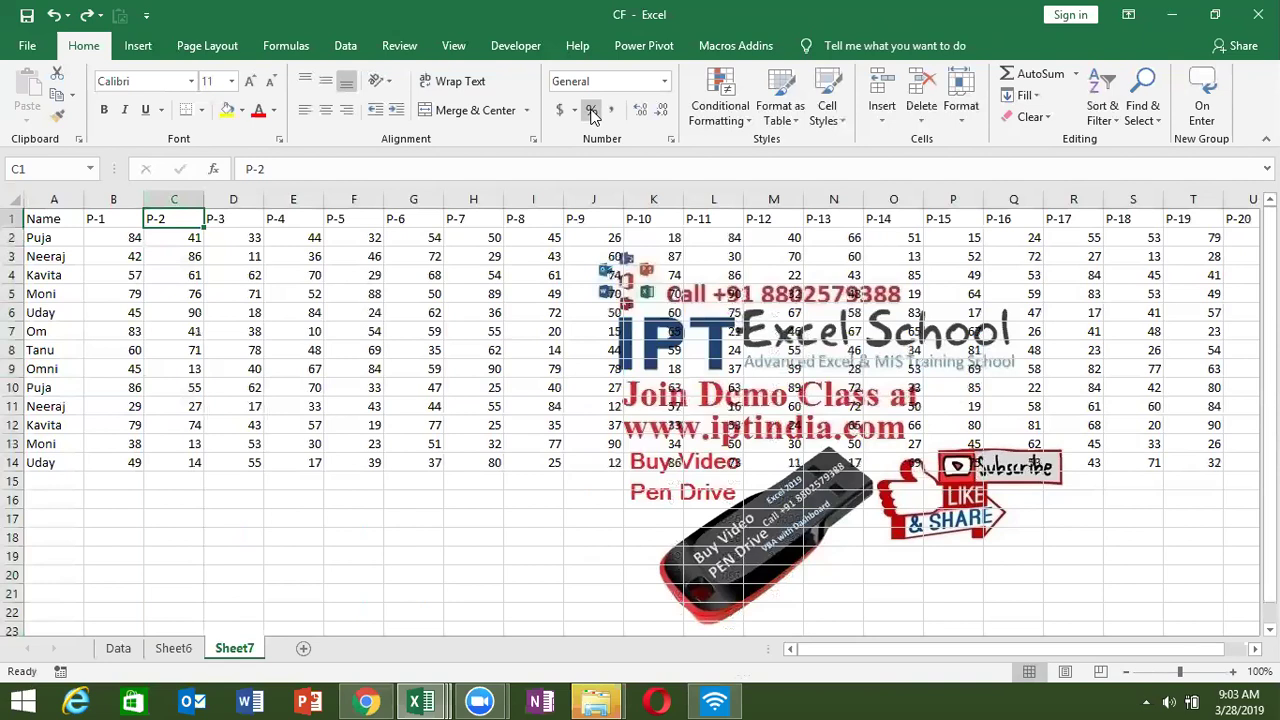
key(shift+space)
key(alt)
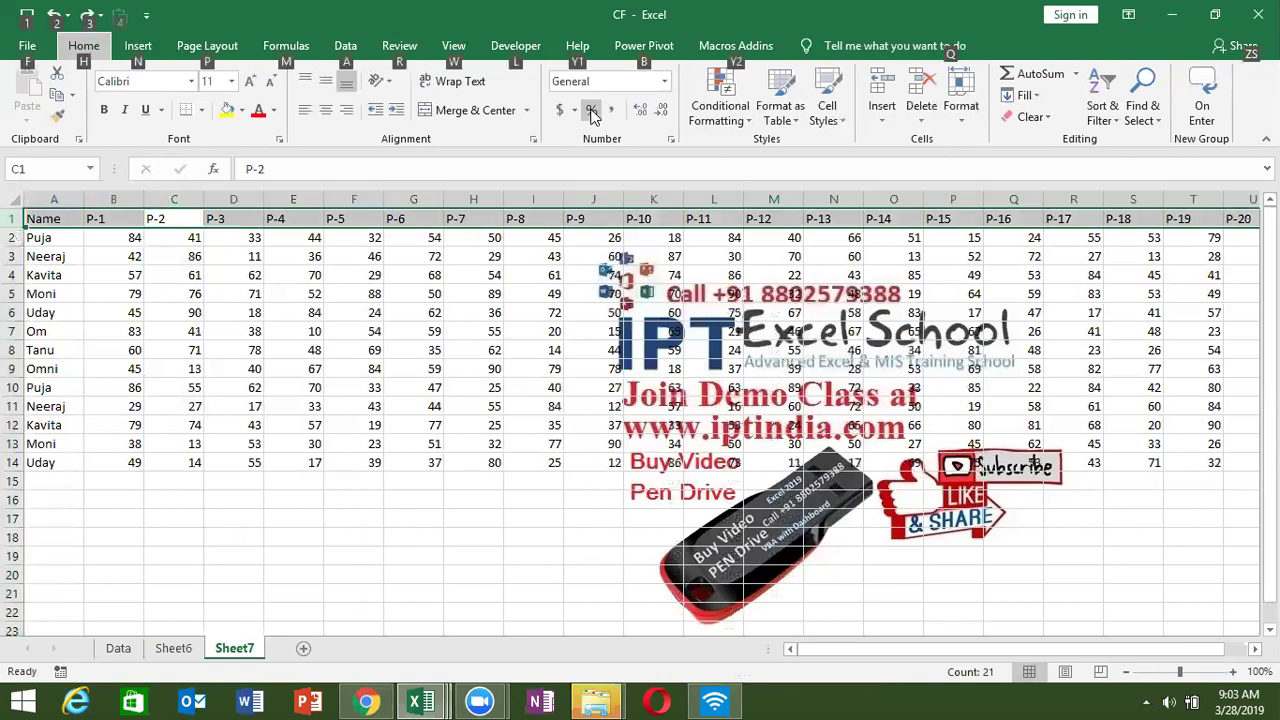
key(Escape)
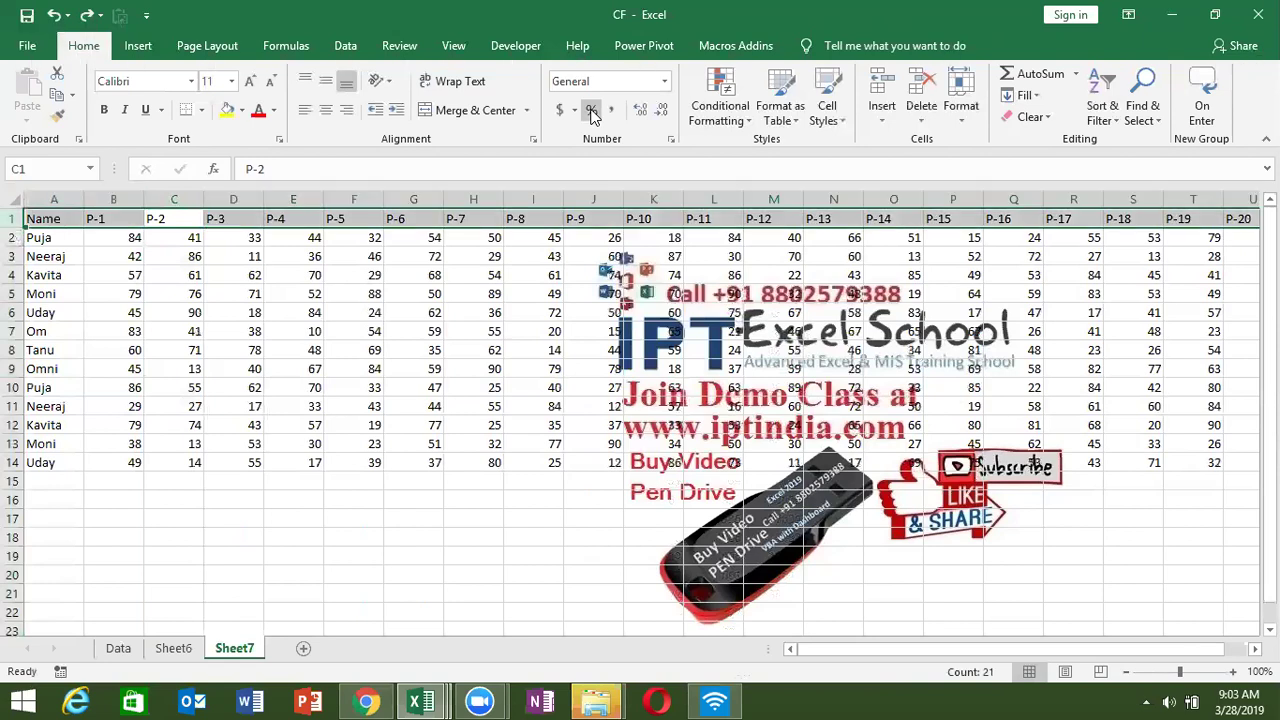
key(ctrl+shift+plus)
key(Right)
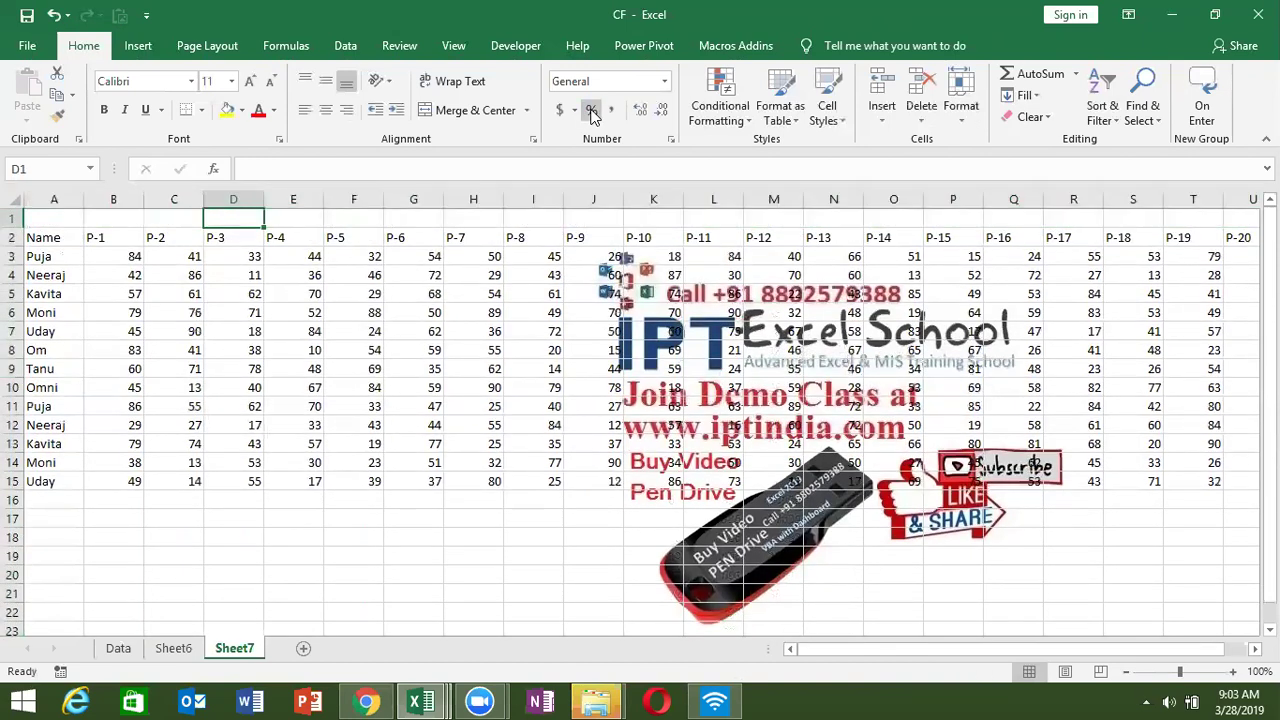
key(Left)
key(Left)
- Number B1:E1 as 1 to 4 and extend the series to 20 at column U
text(1)
key(Tab)
text(2)
key(Tab)
text(3)
key(Tab)
text(4)
key(Left)
key(Left)
key(Left)
key(shift+Right)
key(shift+Right)
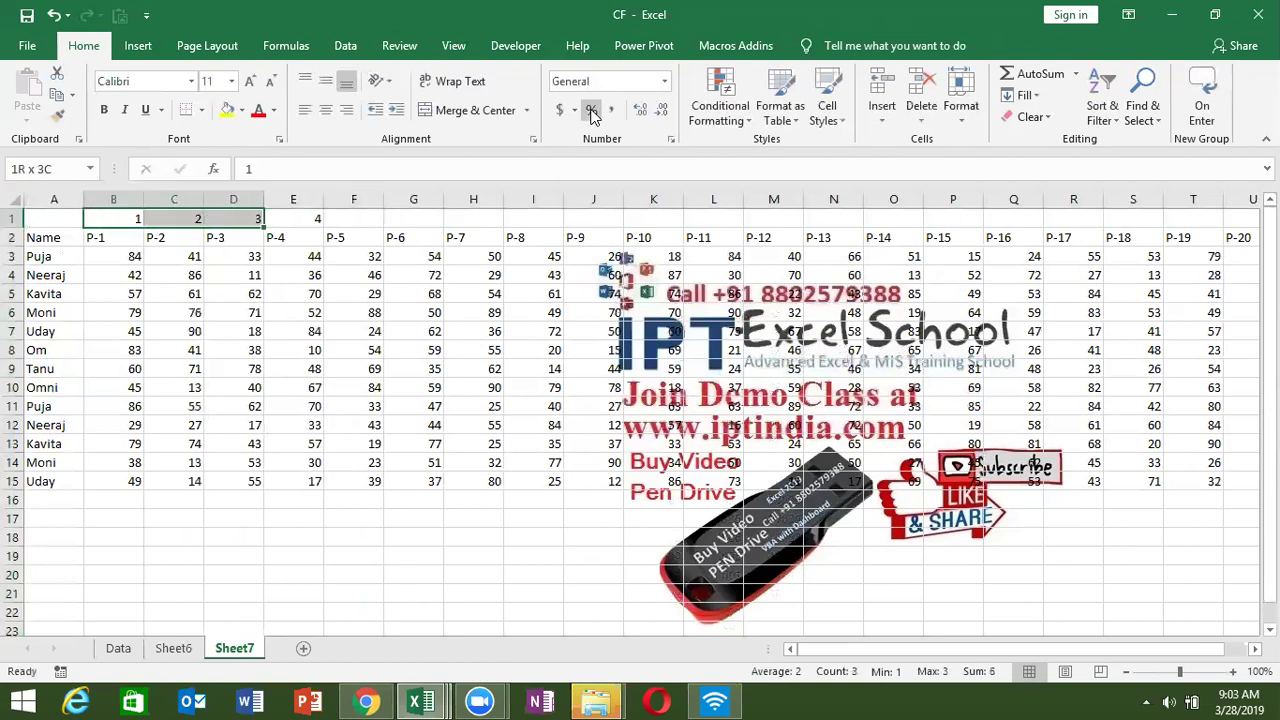
key(shift+Right)
drag(323, 226, 1207, 182)
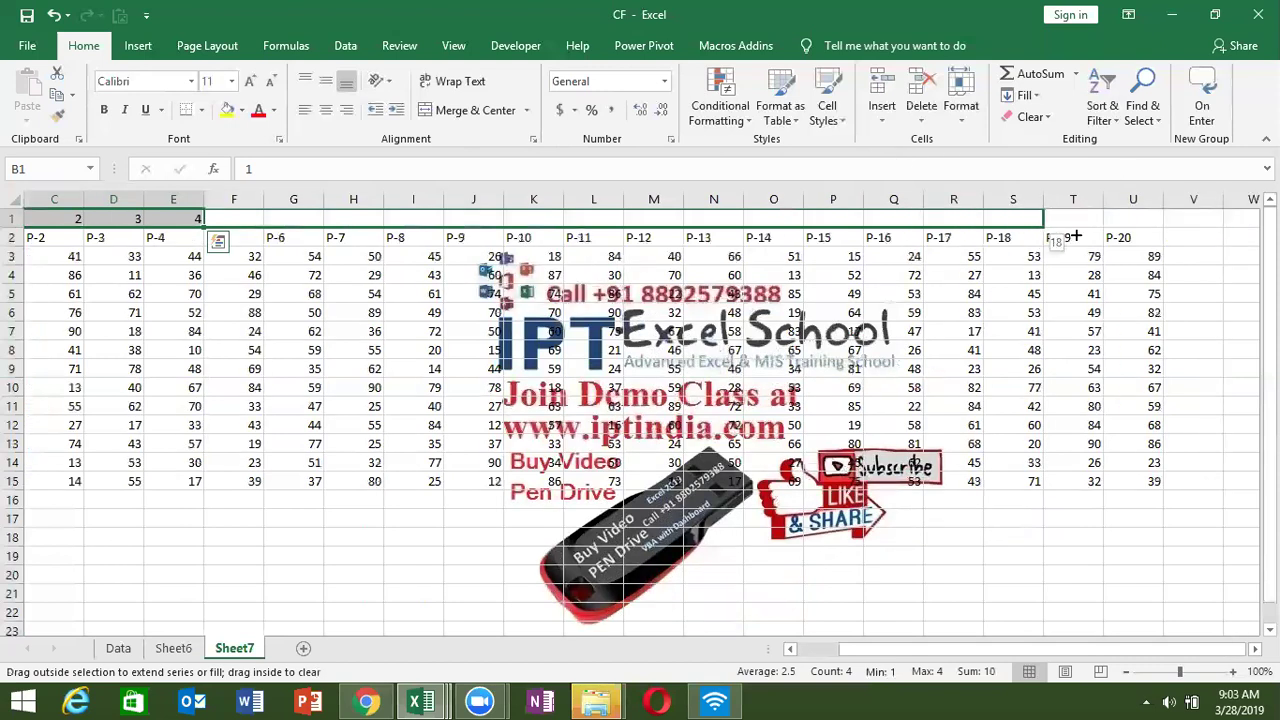
drag(1207, 182, 1145, 228)
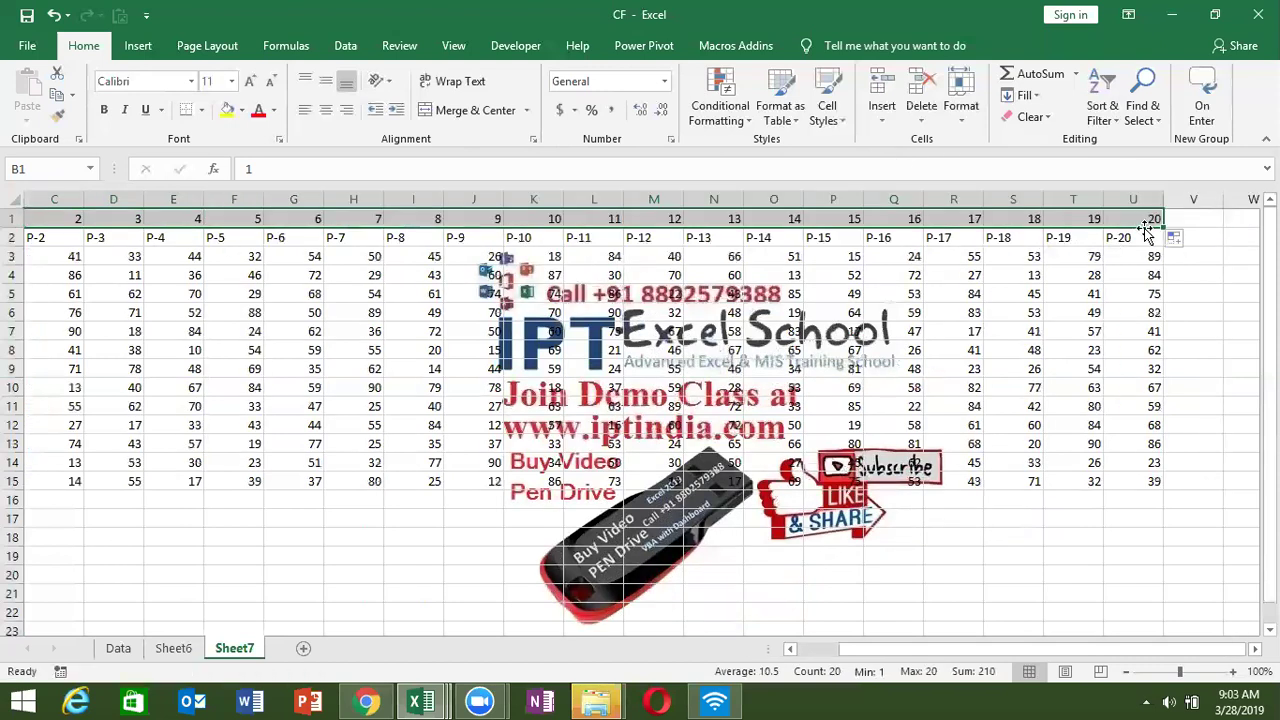
scroll(1148, 230, left, 1)
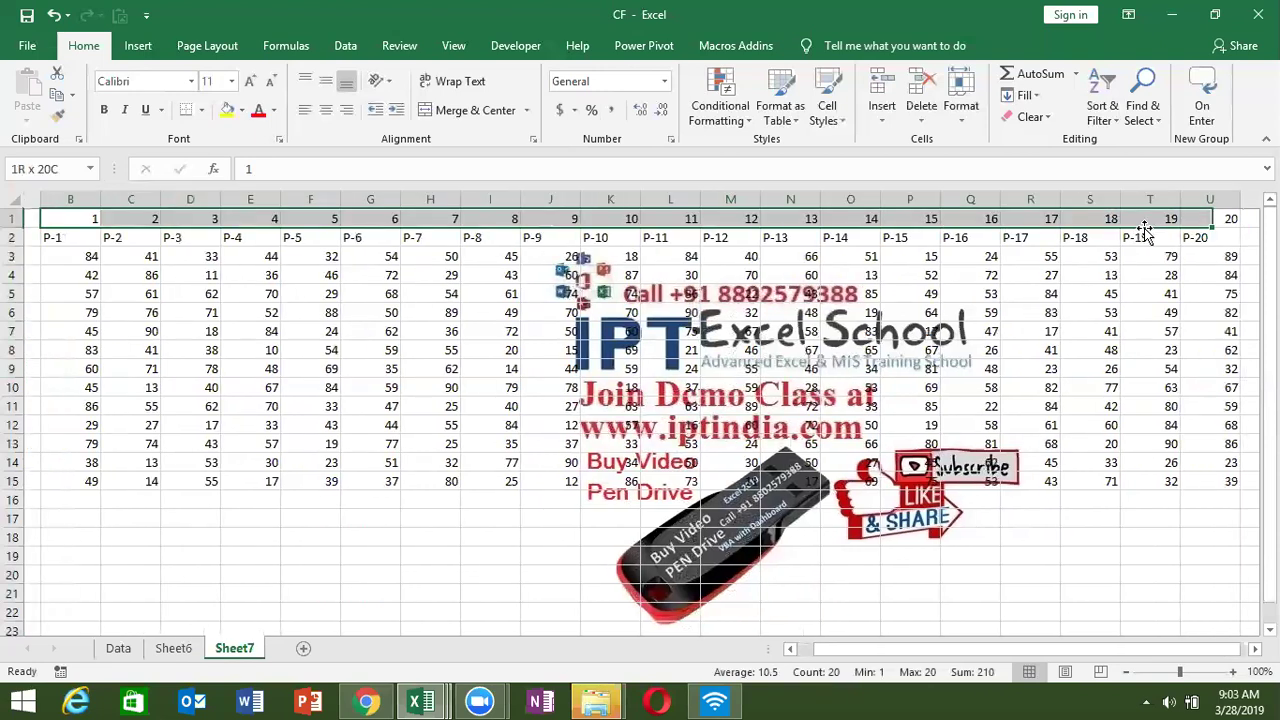
- Copy the numbered row B1:U1 and paste it starting at V1
key(ctrl+c)
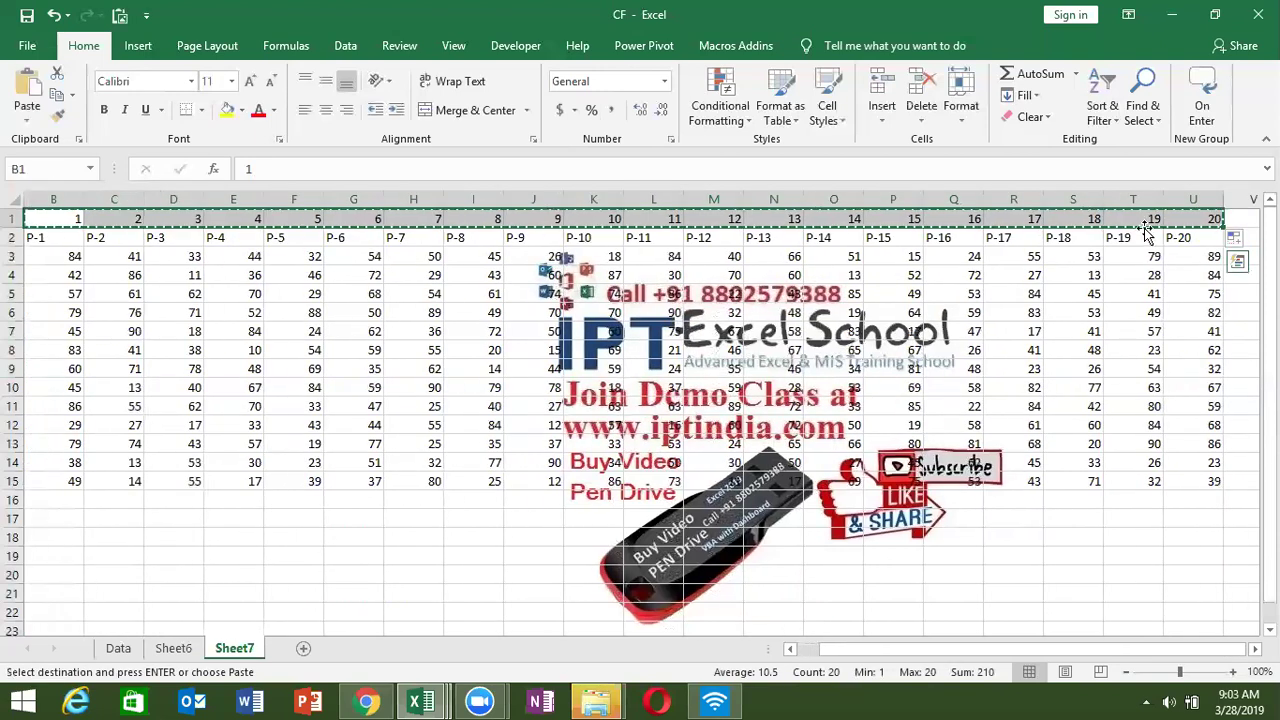
key(Right)
key(Right)
key(ctrl+Right)
key(Right)
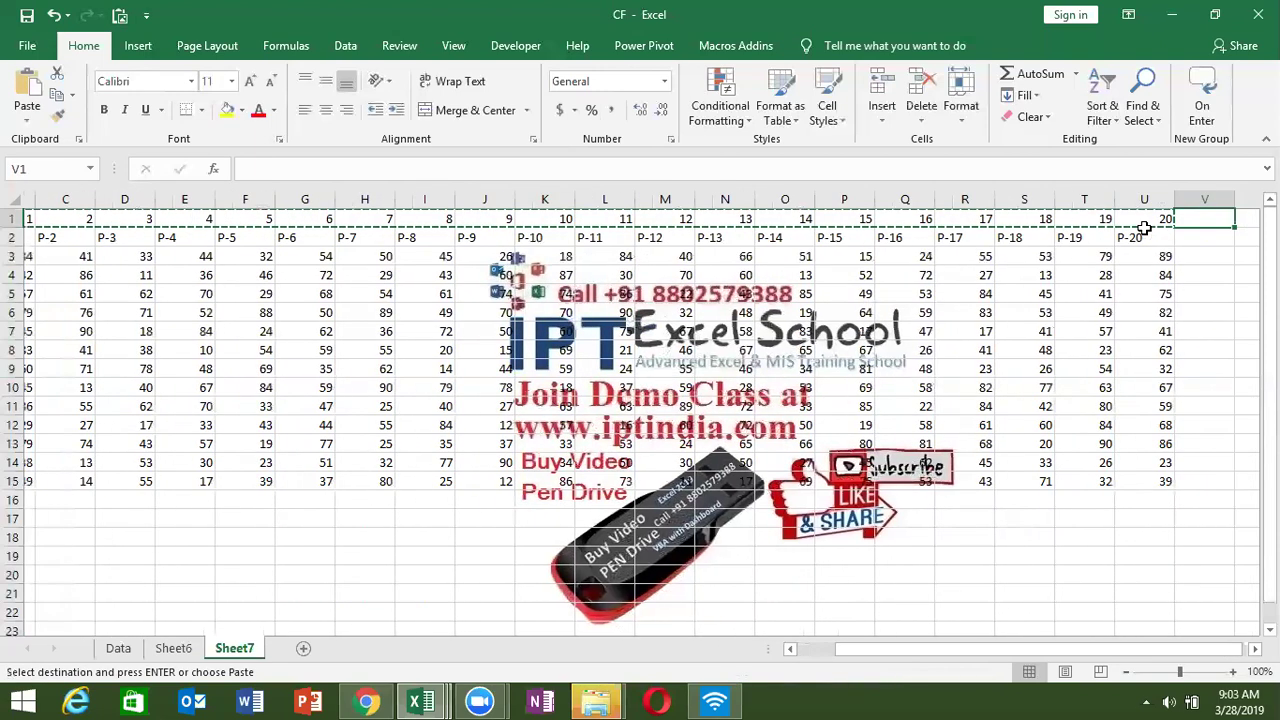
key(ctrl+v)
key(Right)
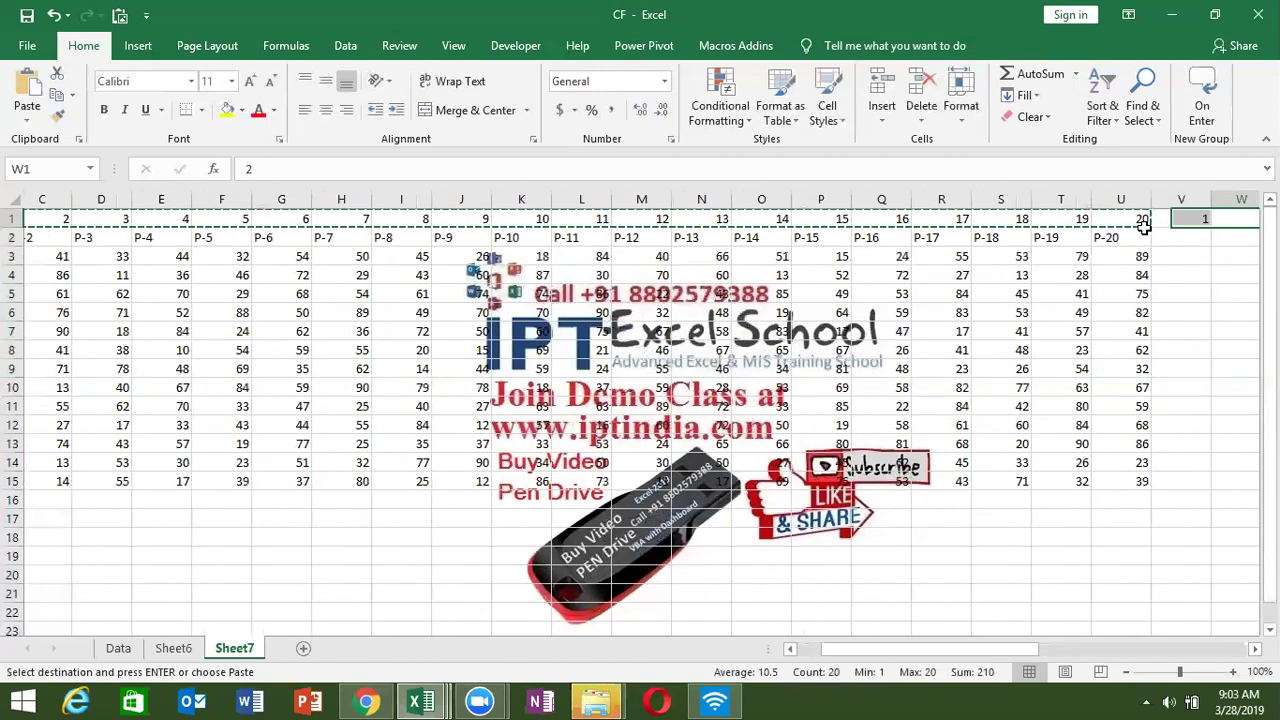
- Put % in V2 and fill it across V2:AO2
click(1145, 236)
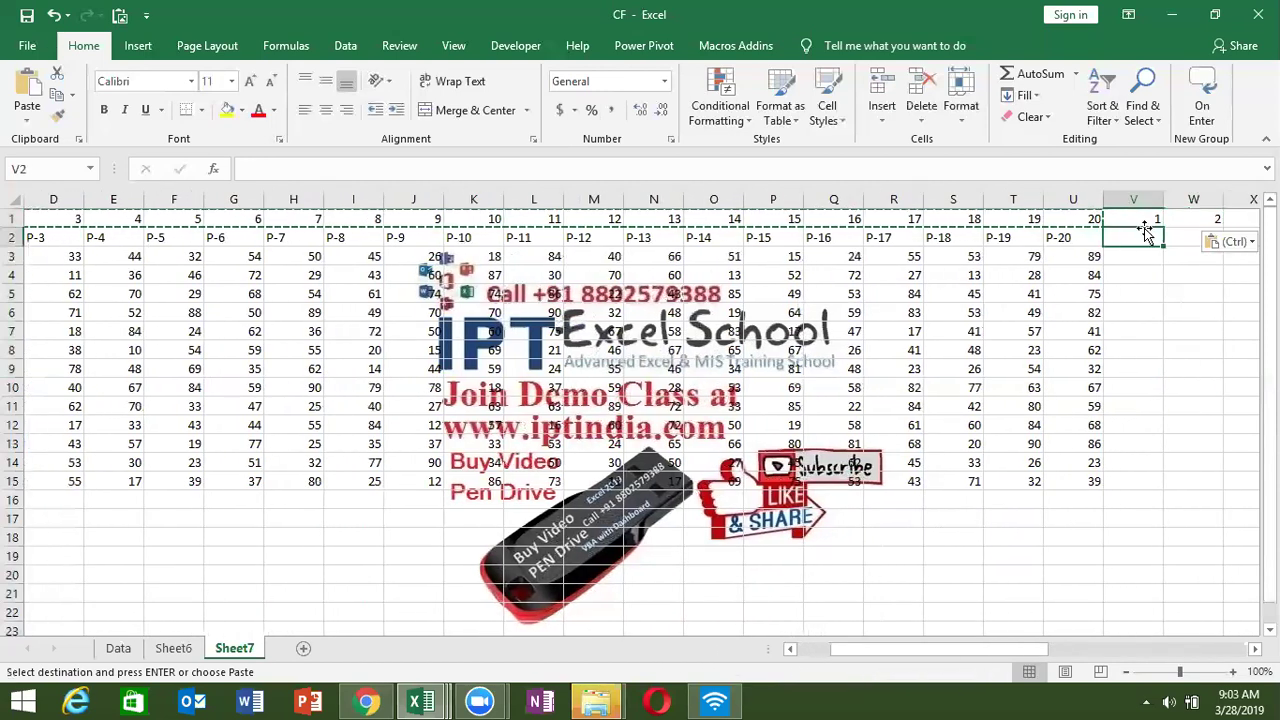
key(Escape)
text(%)
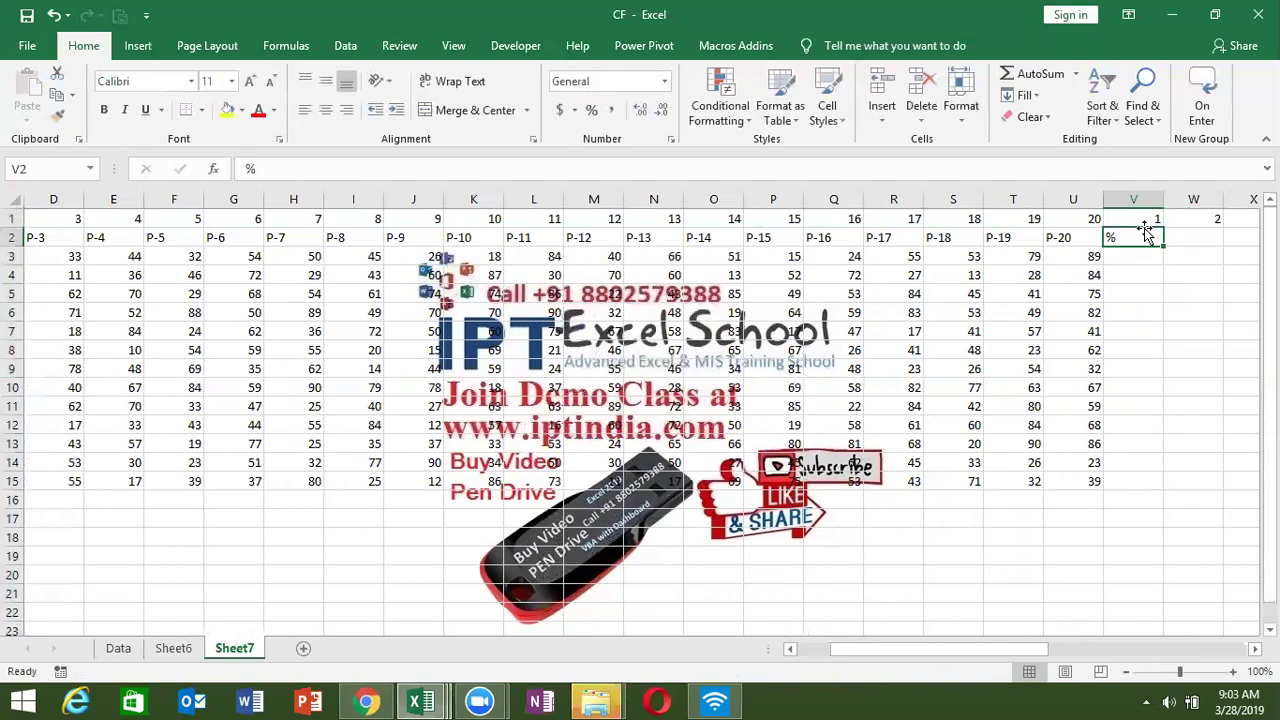
key(shift+Right)
key(shift+Right)
key(shift+Right)
key(ctrl+r)
- Enter abba in cell A1, leaving B2's P-1 header unchanged
key(ctrl+Left)
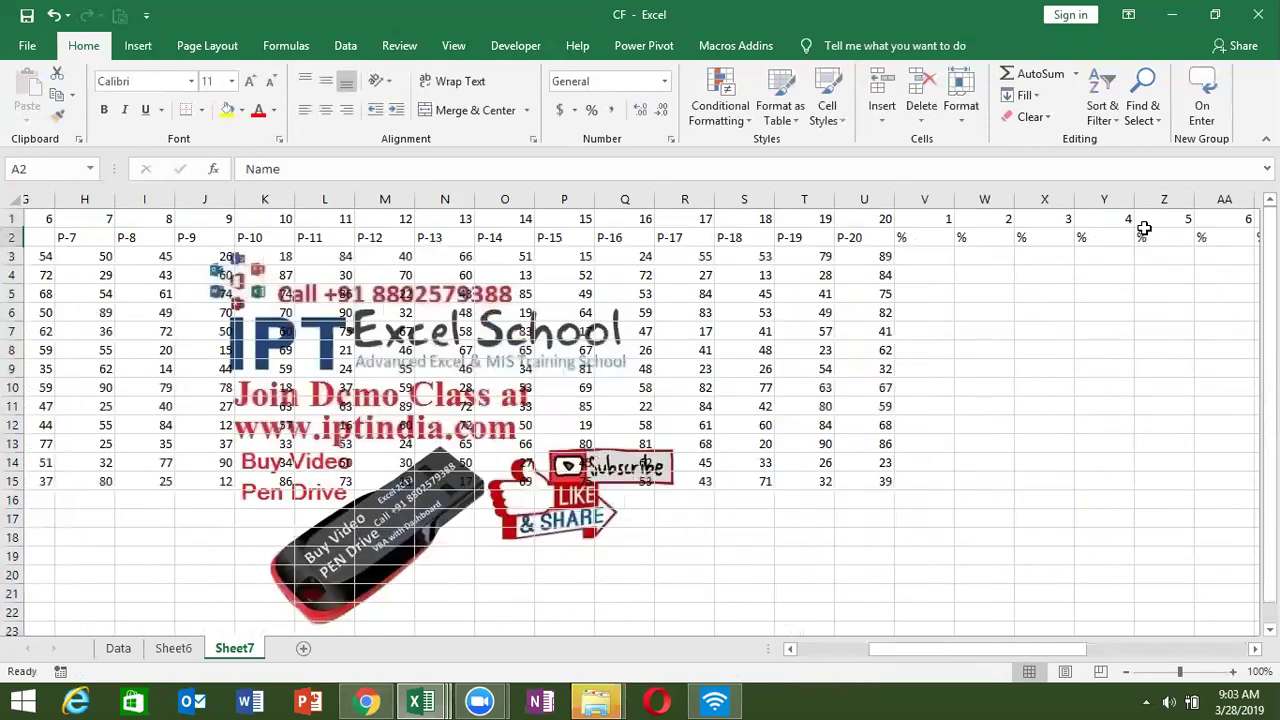
key(Up)
text(2)
key(Return)
key(Up)
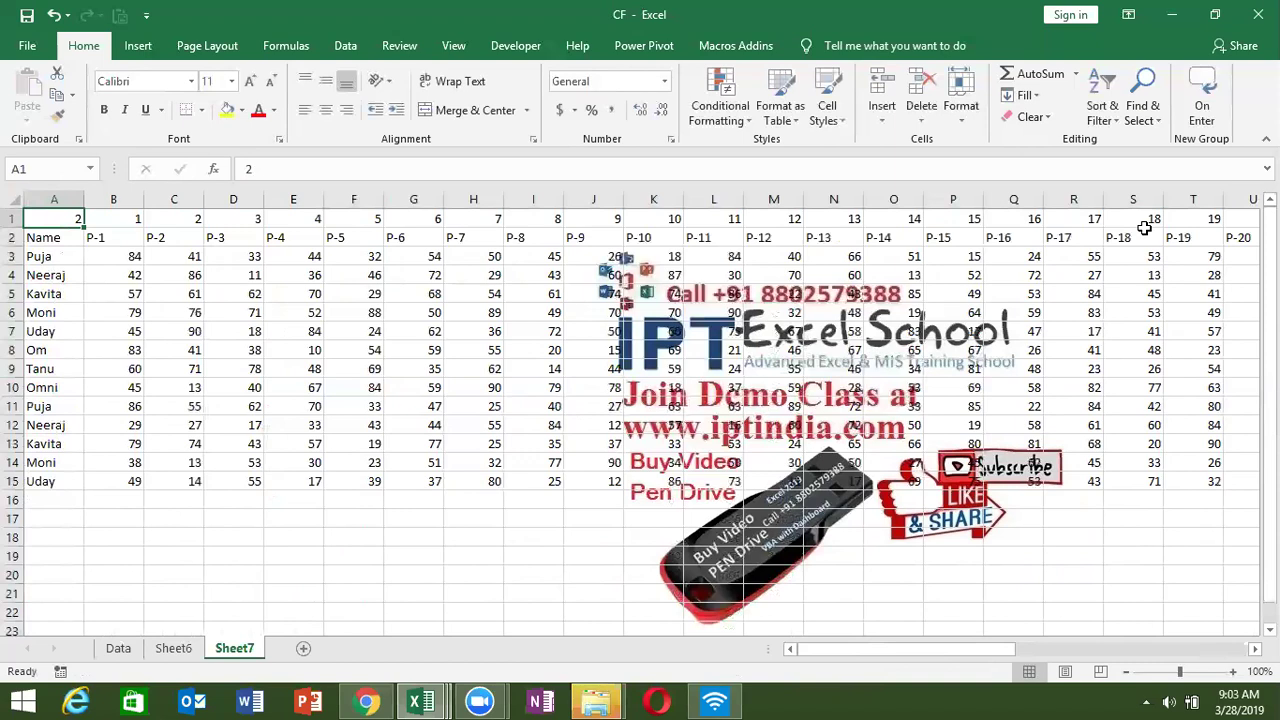
text(abba)
key(Return)
key(Right)
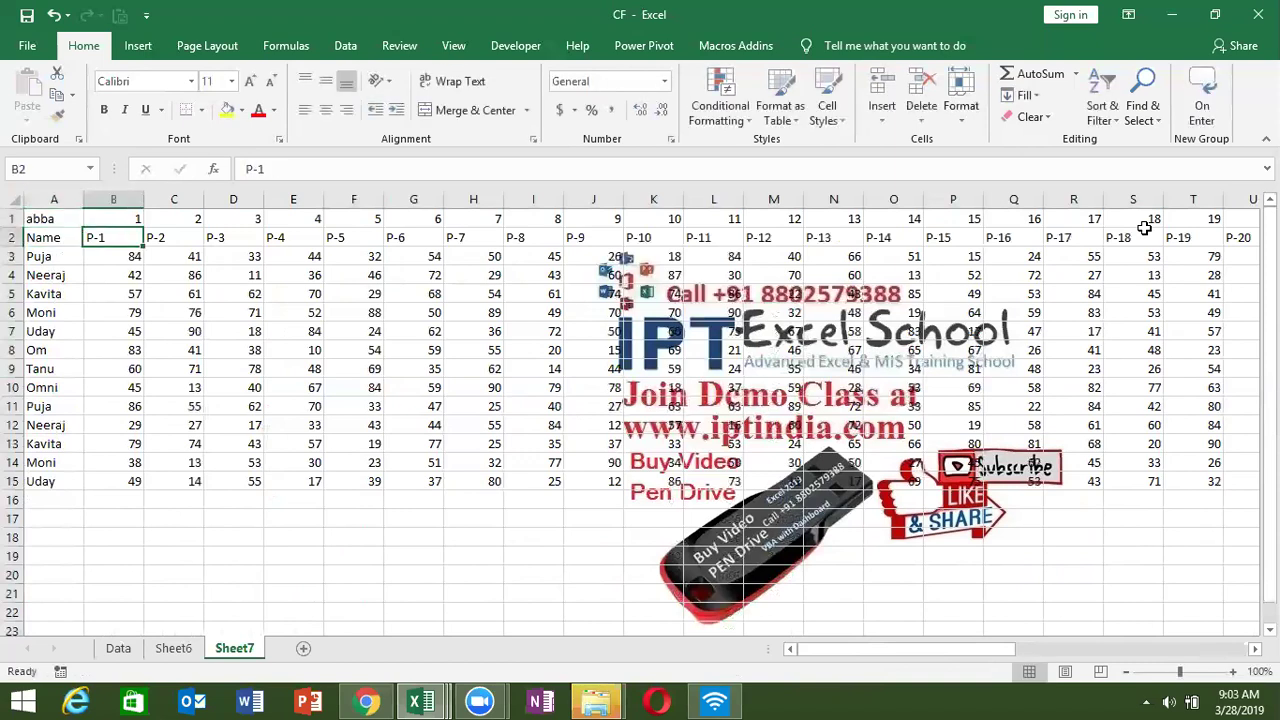
text(1)
key(Escape)
- Select the table from B1 across to column AO and down through row 15
key(Up)
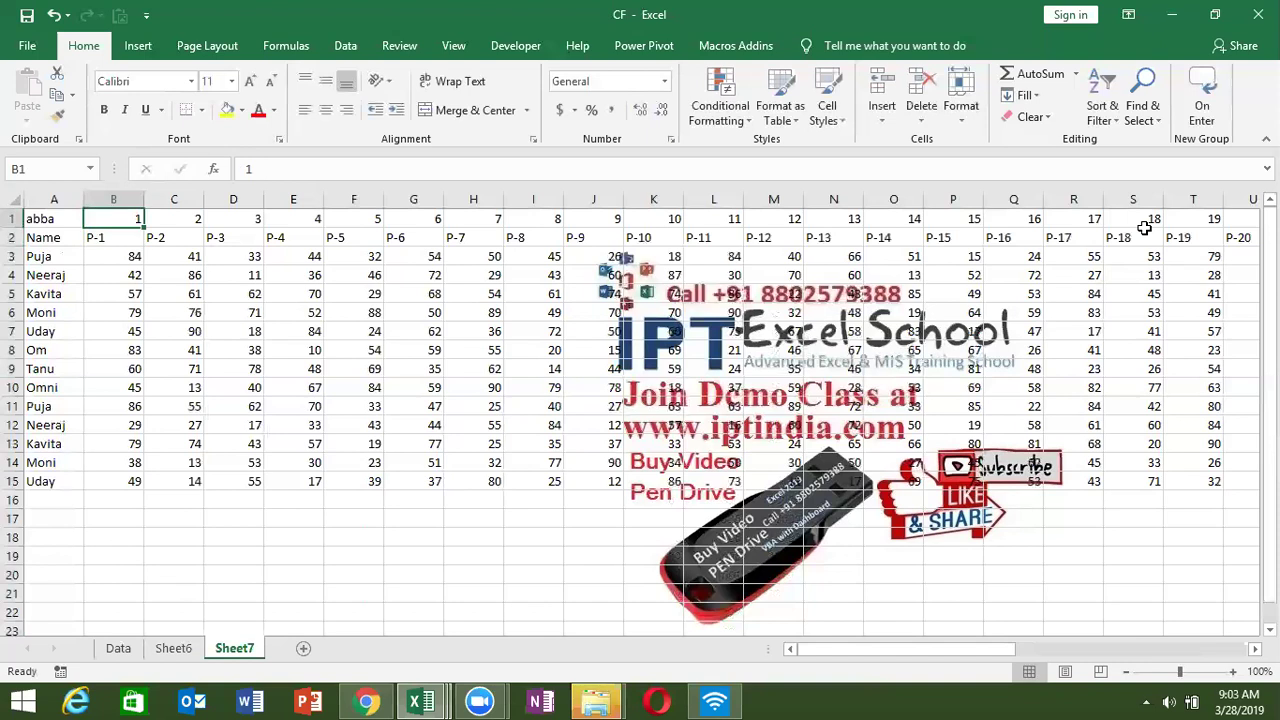
key(Left)
key(ctrl+space)
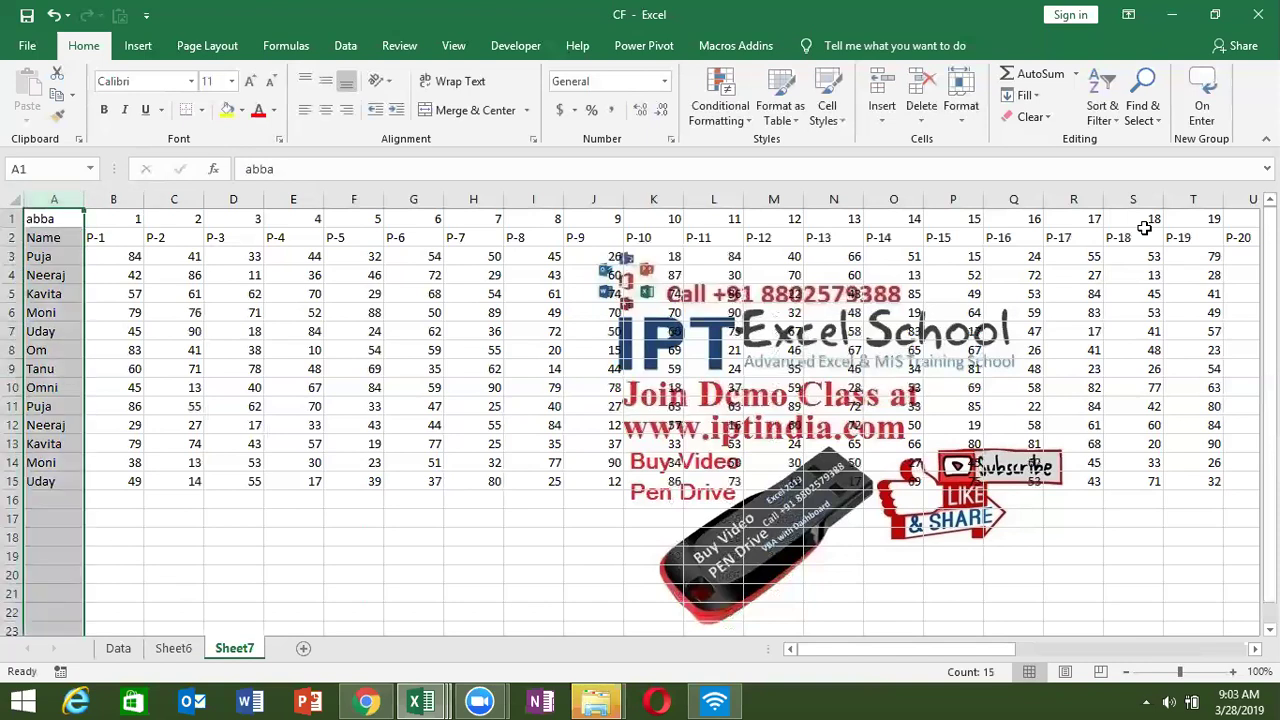
key(Right)
key(ctrl+shift+Right)
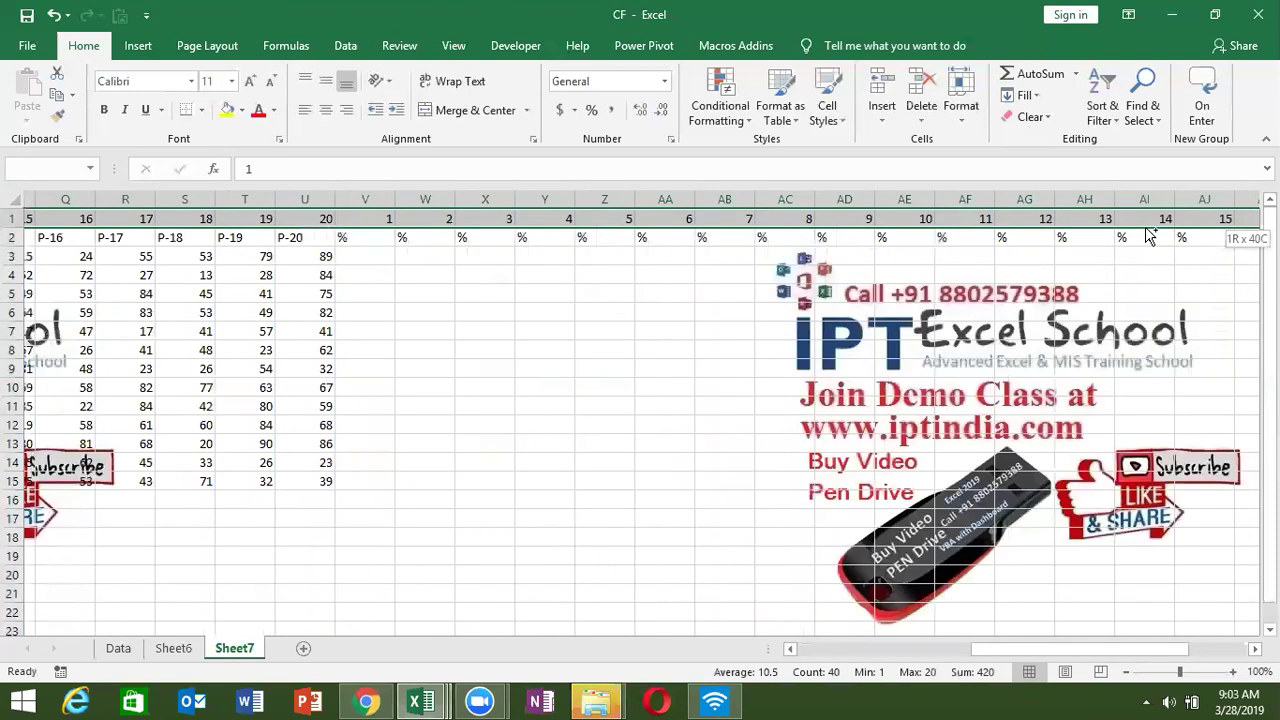
key(ctrl+shift+Down)
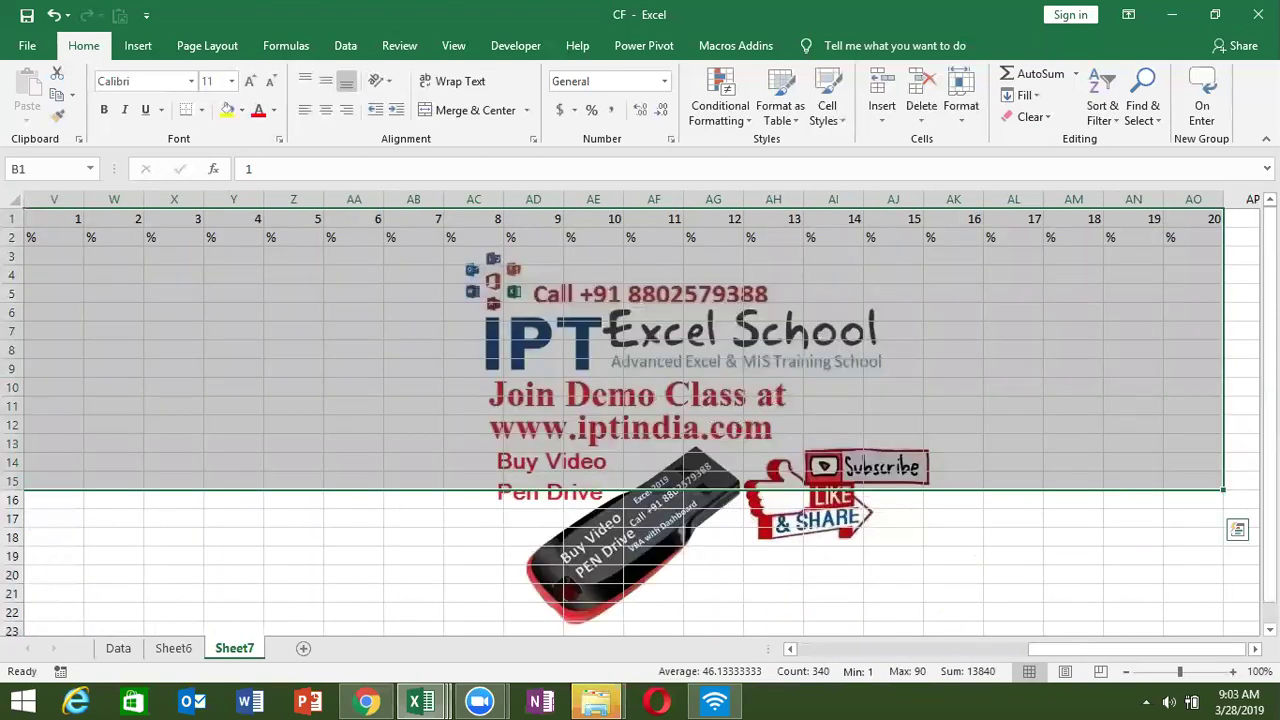
- Sort the selected columns left to right by Row 1, smallest to largest
drag(1090, 649, 908, 699)
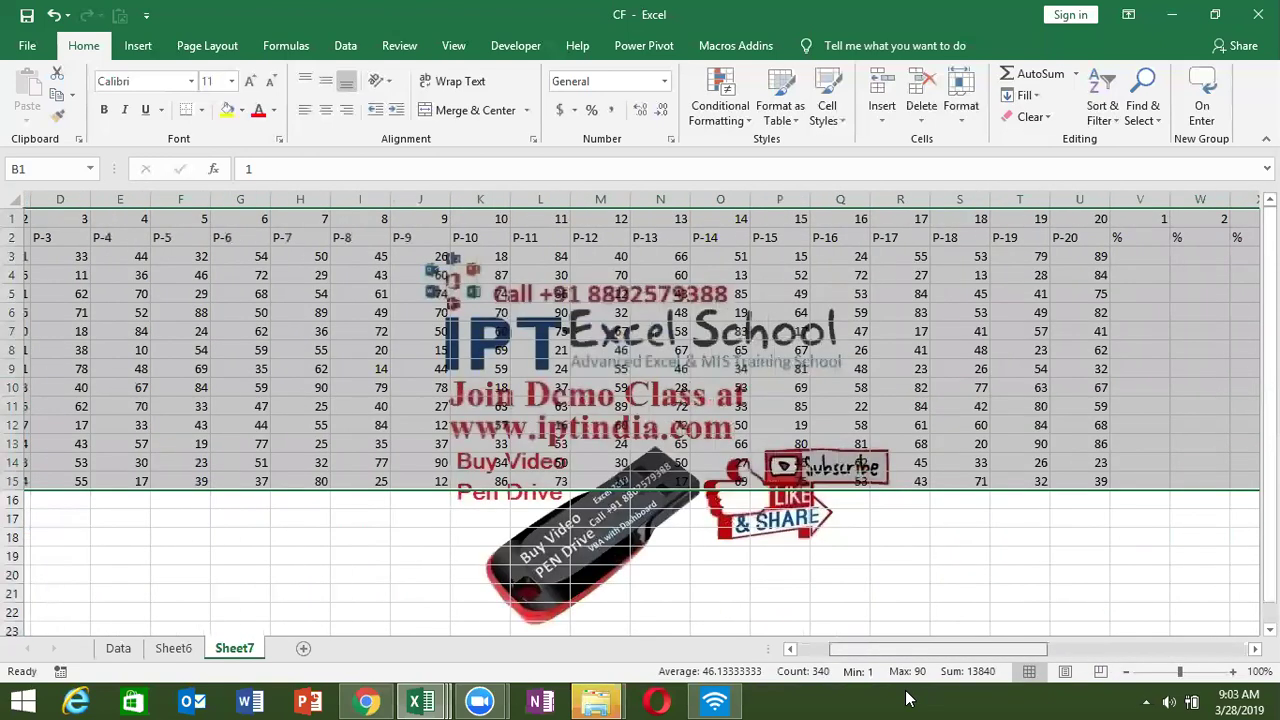
key(ctrl+BackSpace)
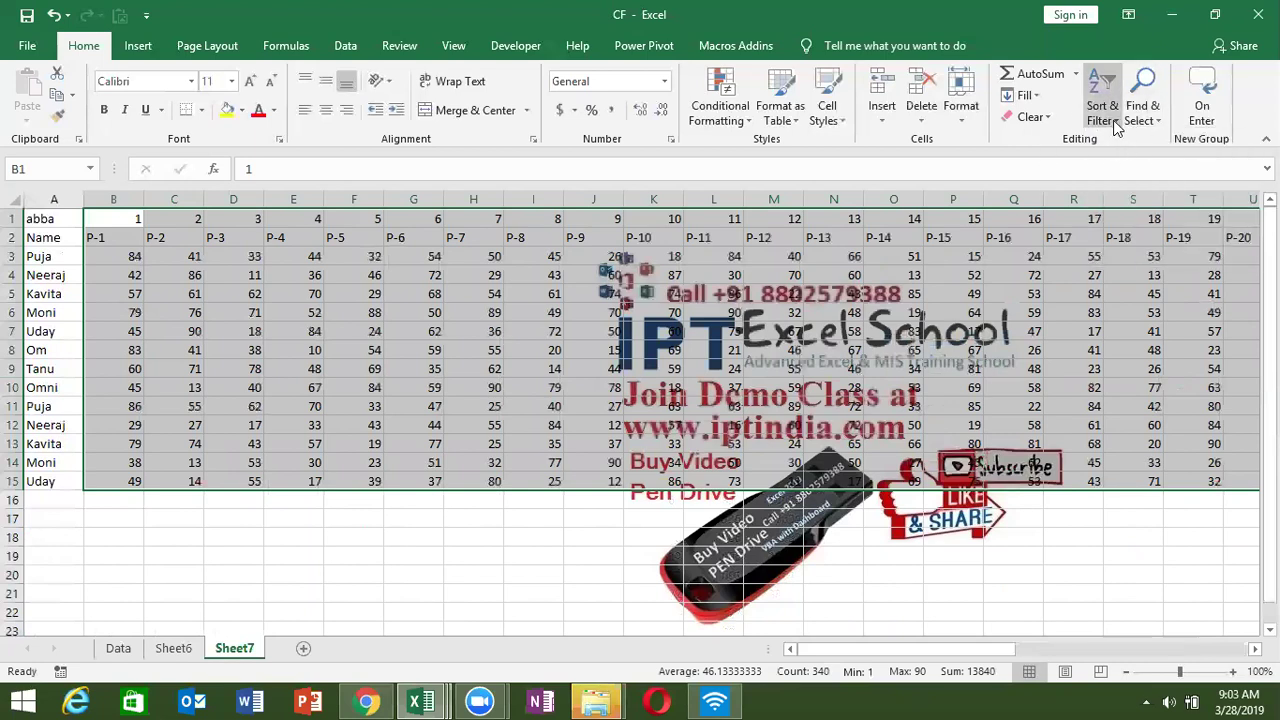
click(1116, 126)
click(1123, 182)
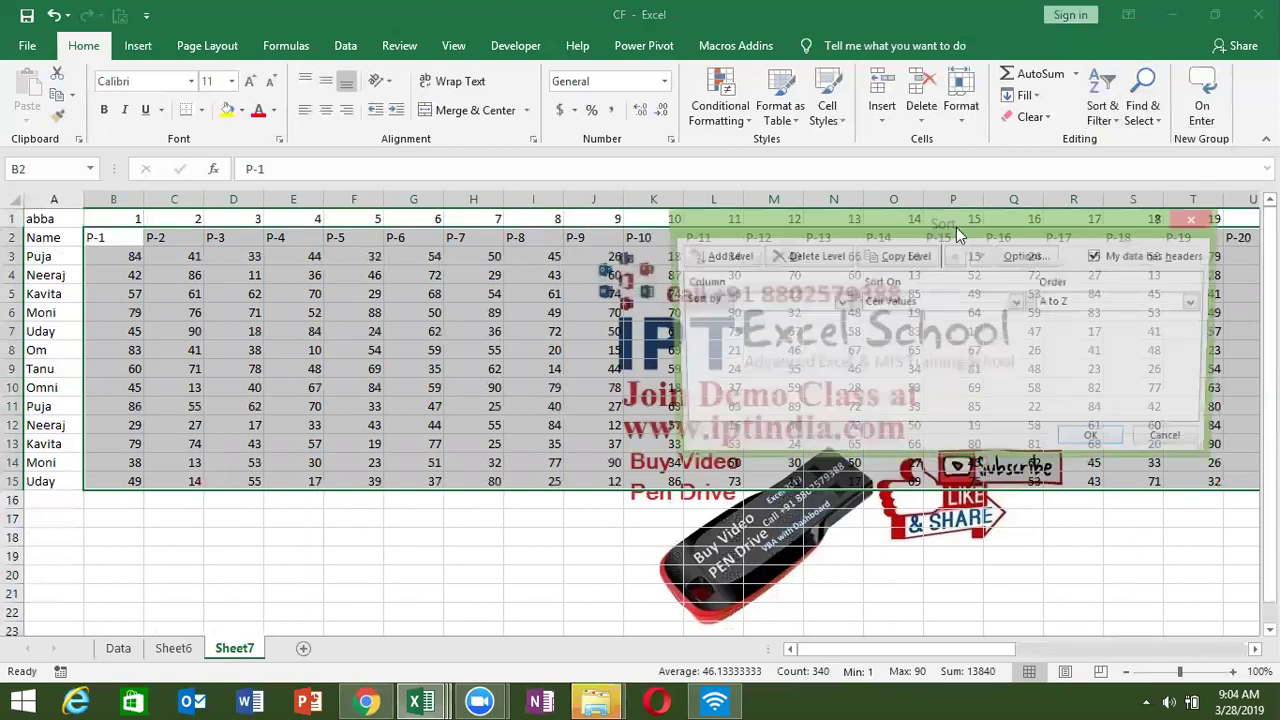
click(1024, 257)
click(936, 358)
click(921, 385)
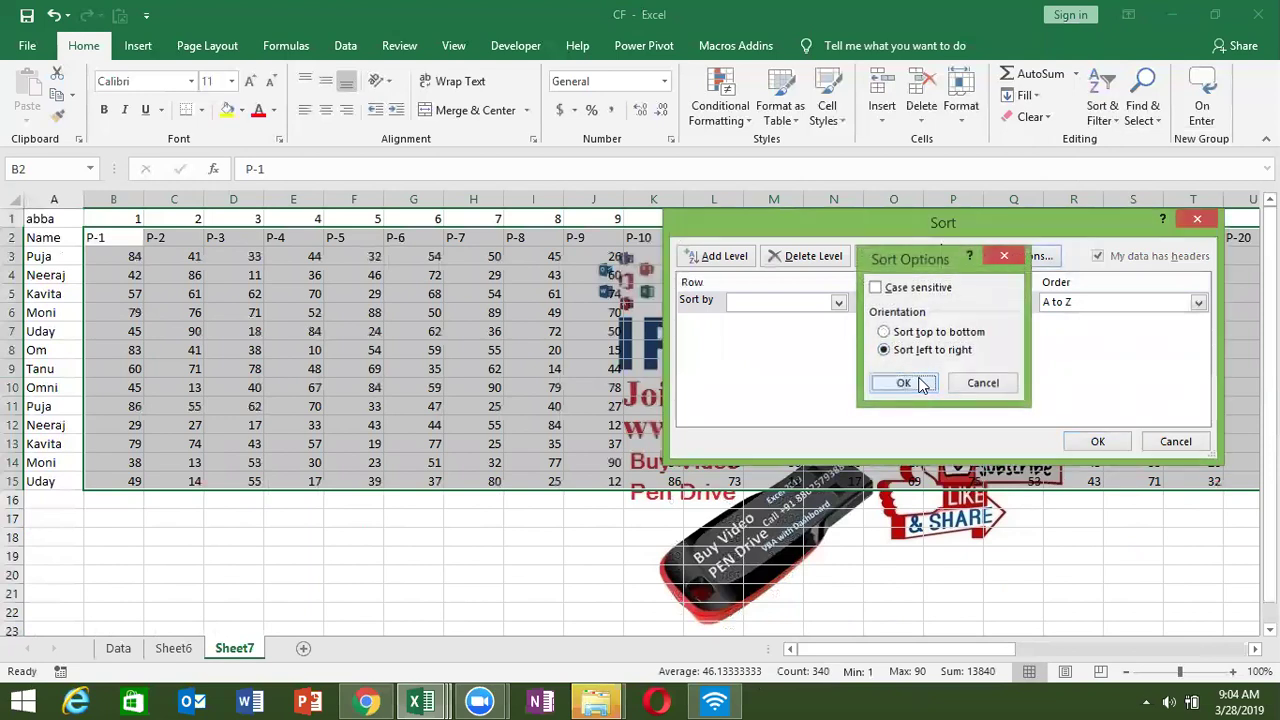
click(808, 304)
click(800, 322)
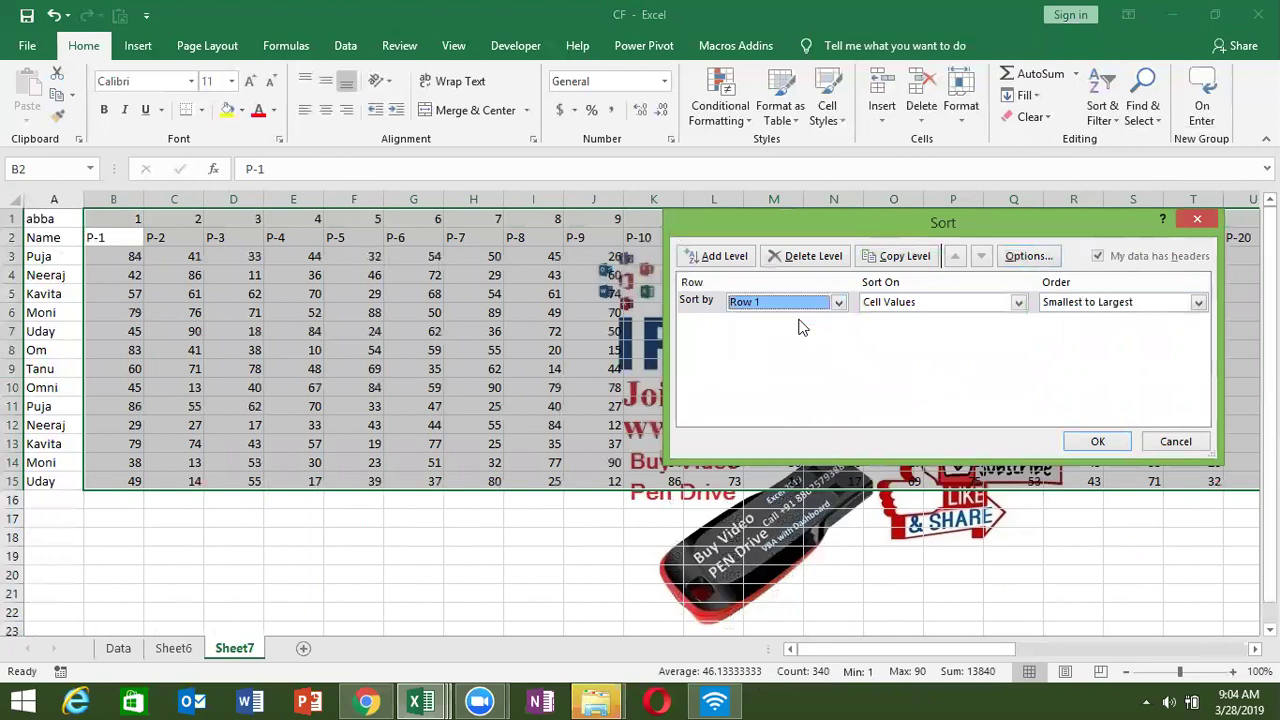
click(1097, 442)
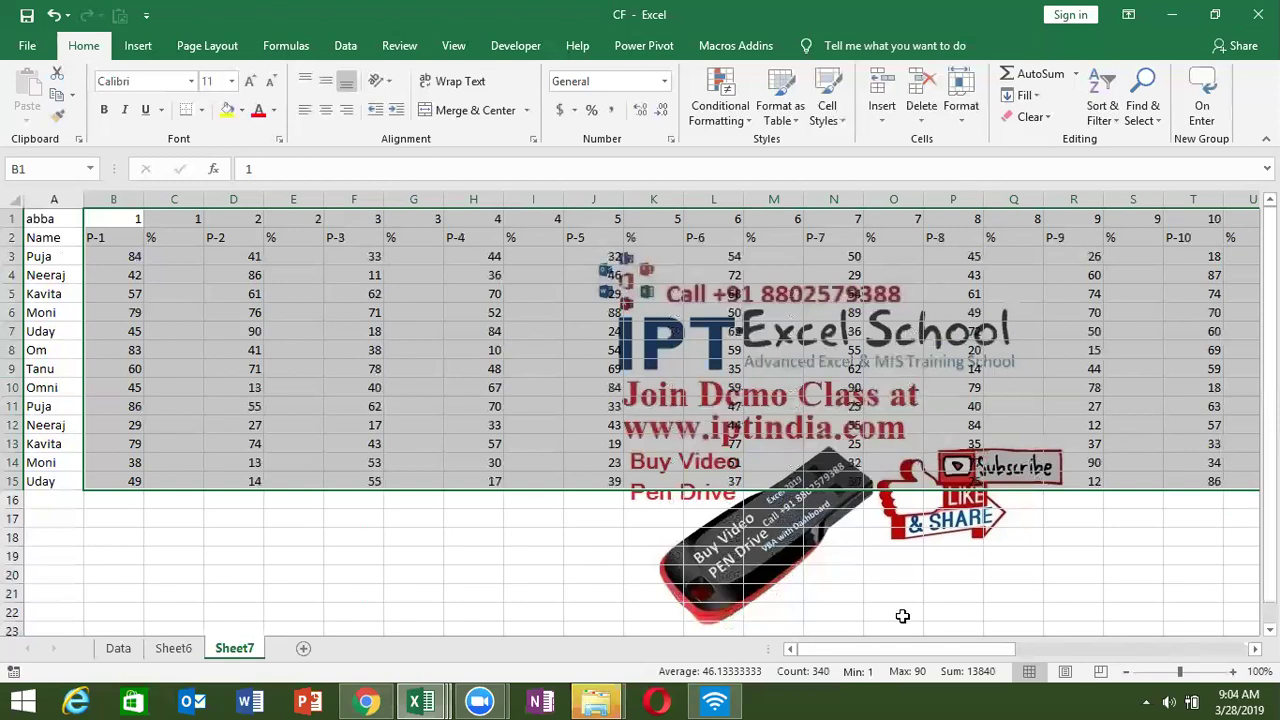
click(118, 648)
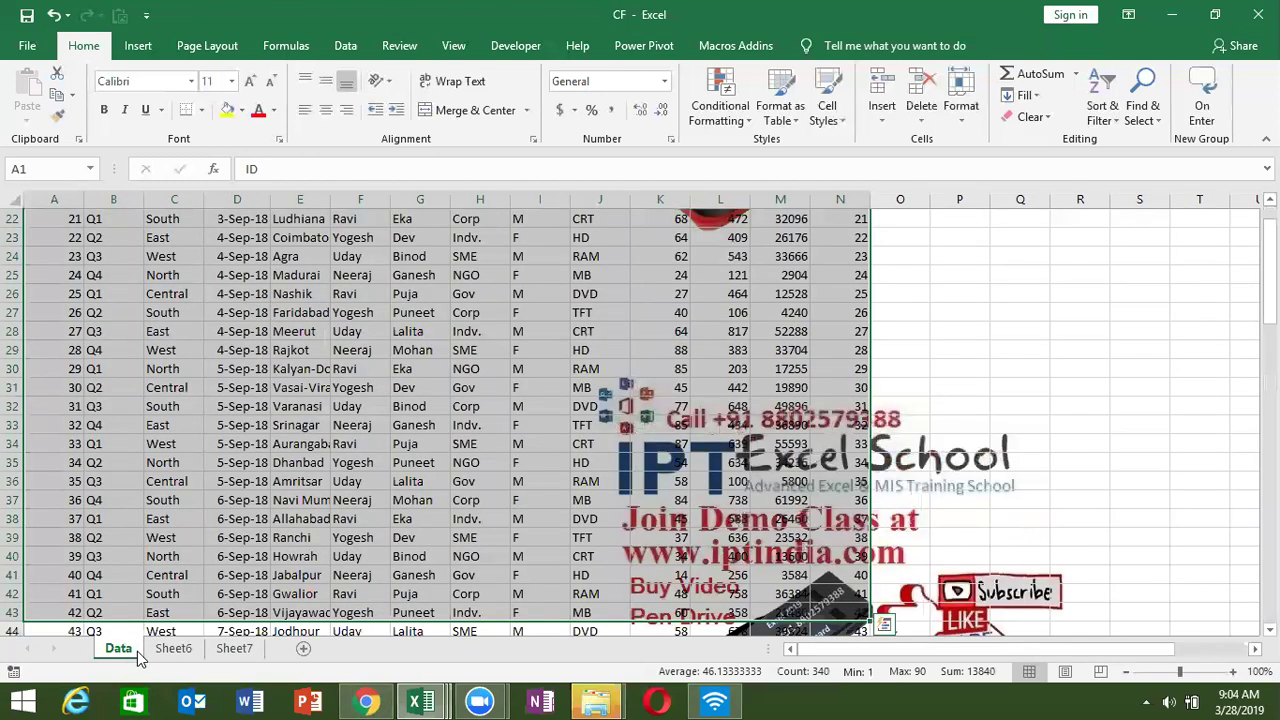
click(285, 372)
key(ctrl+Up)
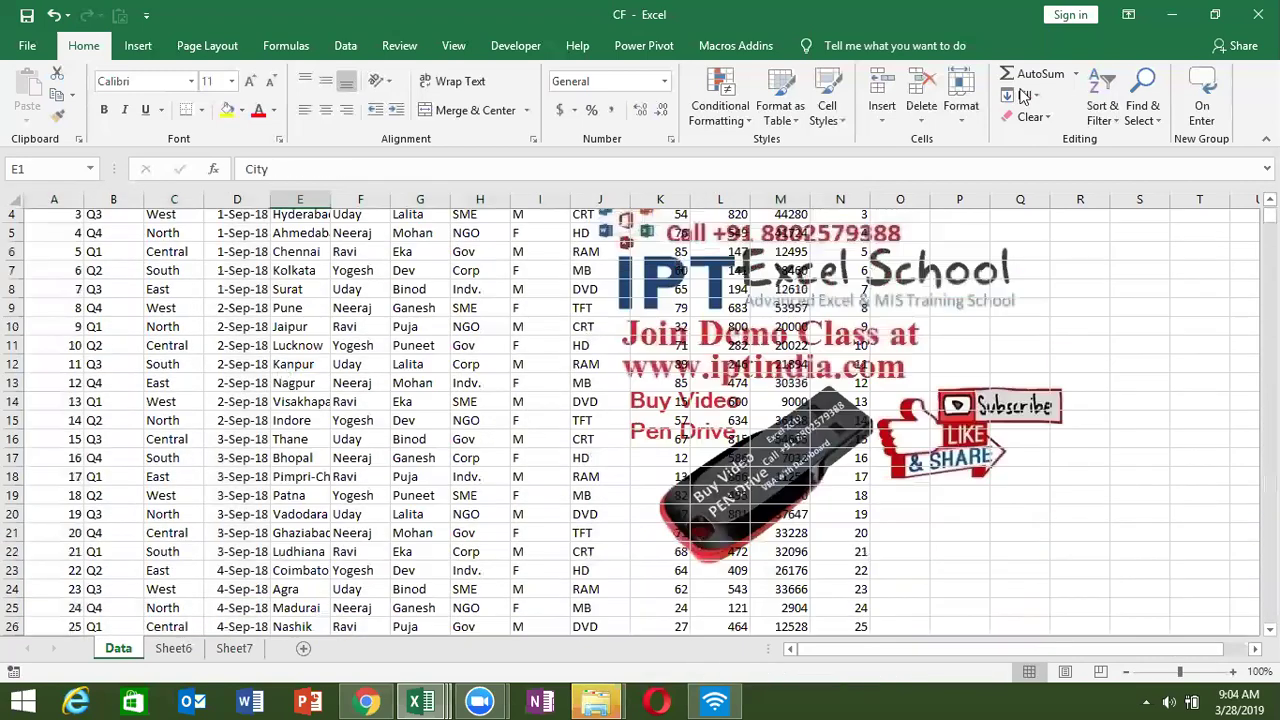
click(1158, 121)
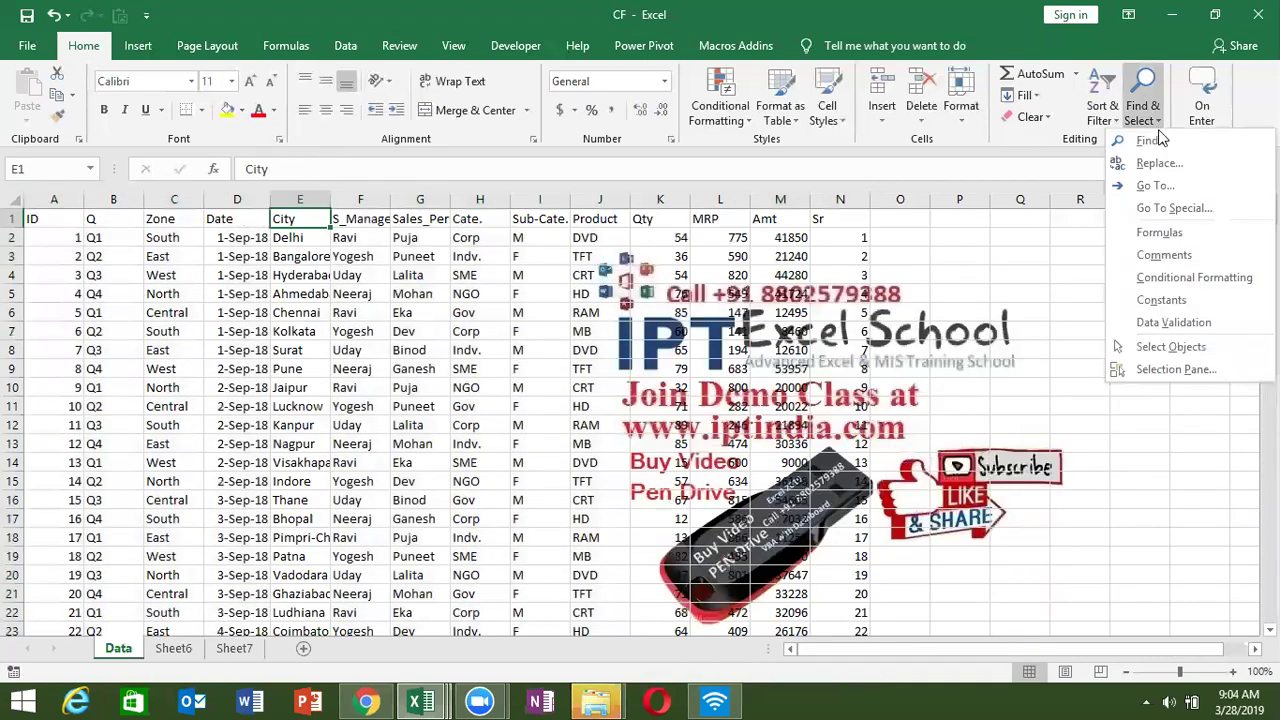
click(1173, 210)
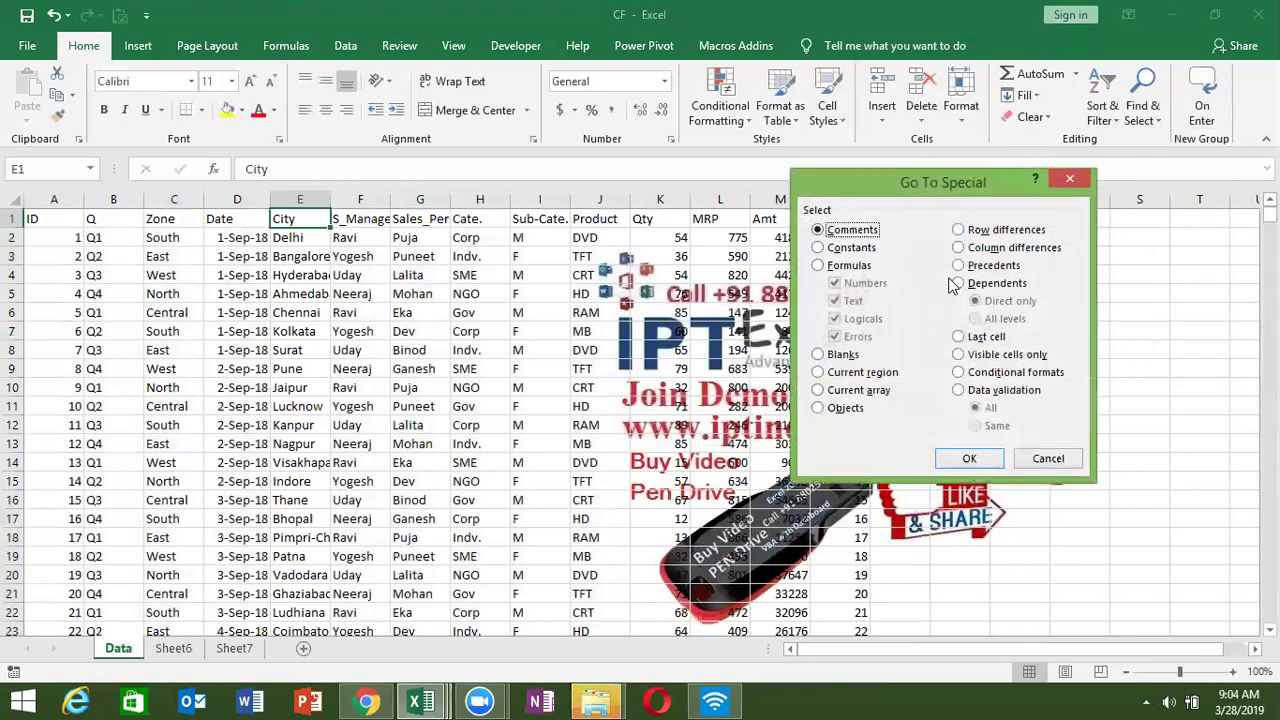
click(858, 266)
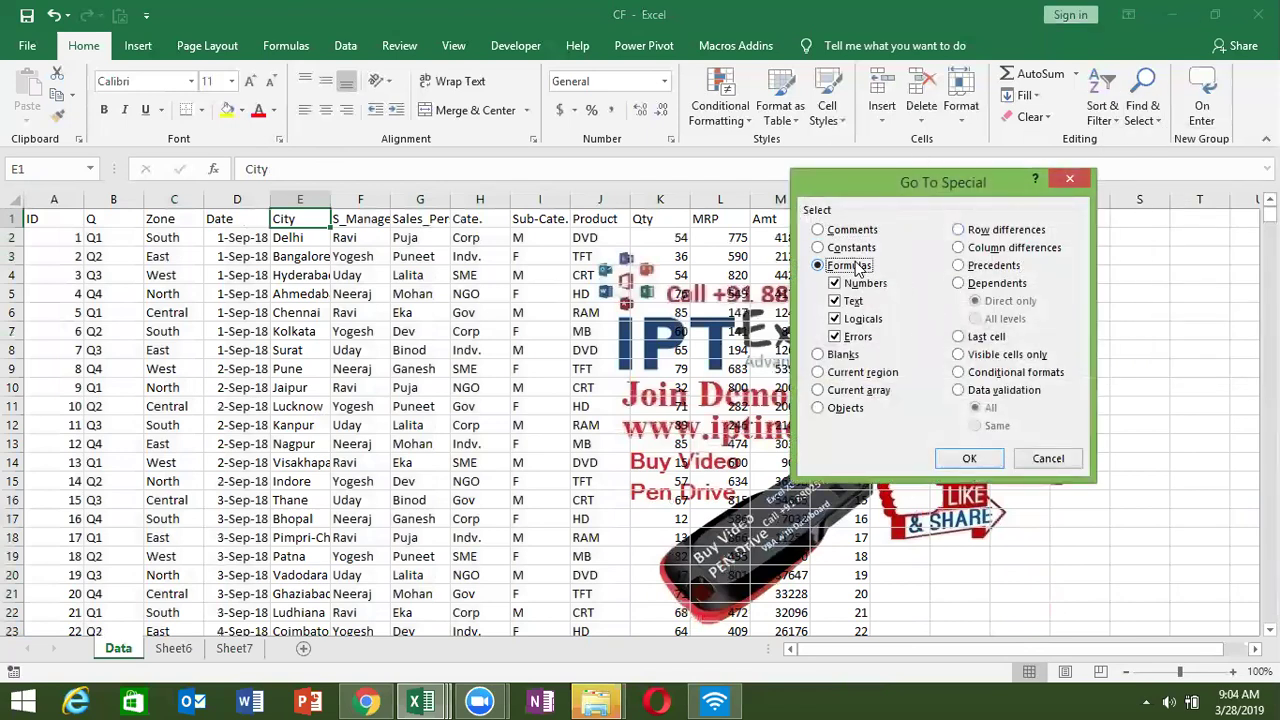
click(967, 459)
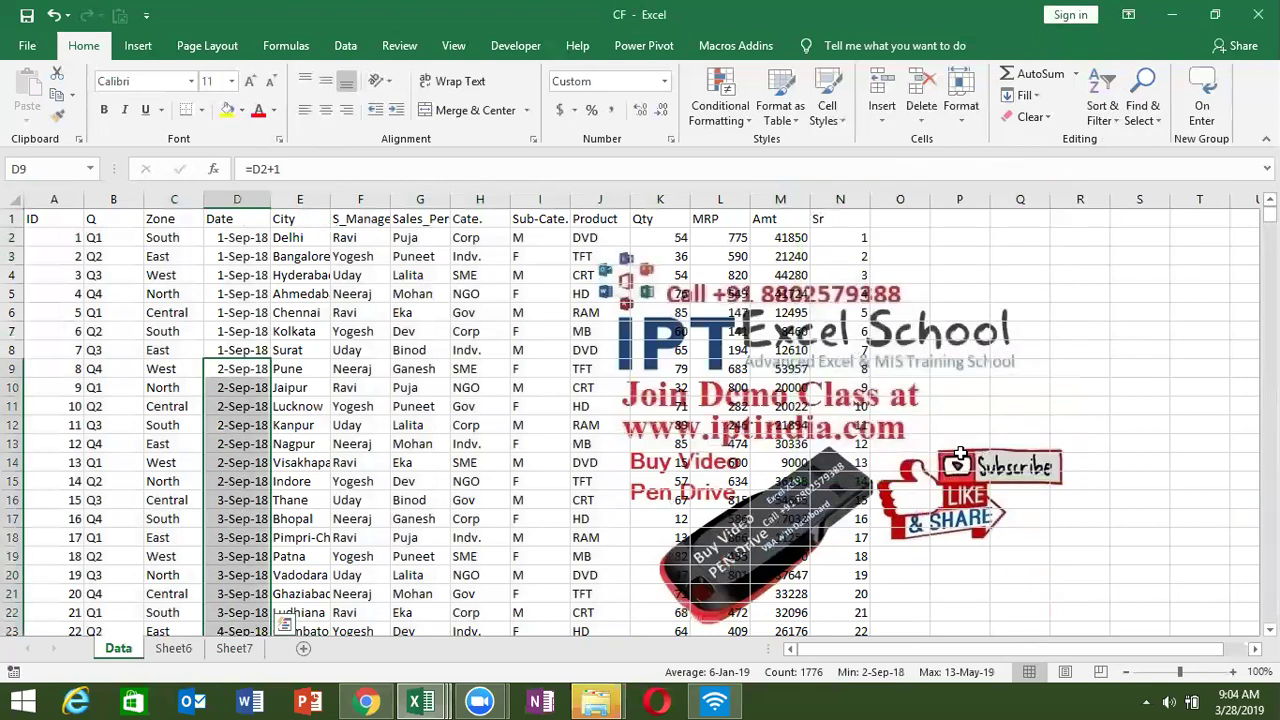
click(653, 260)
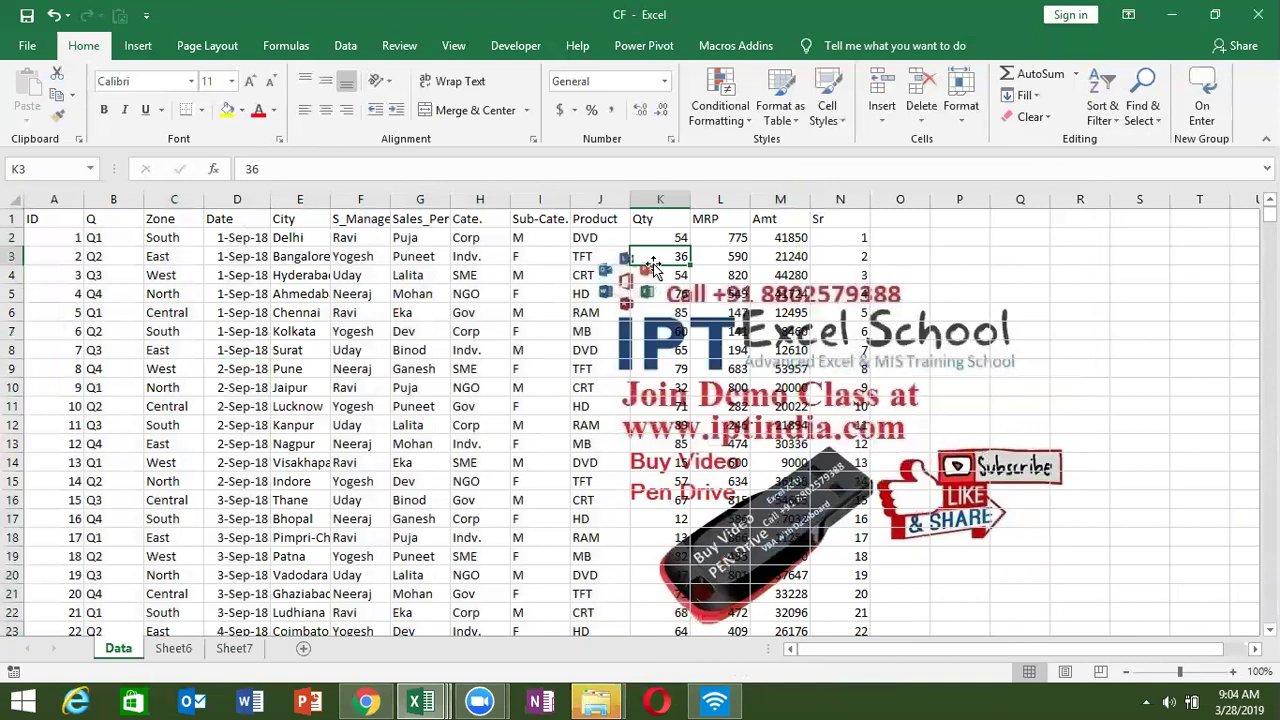
key(F5)
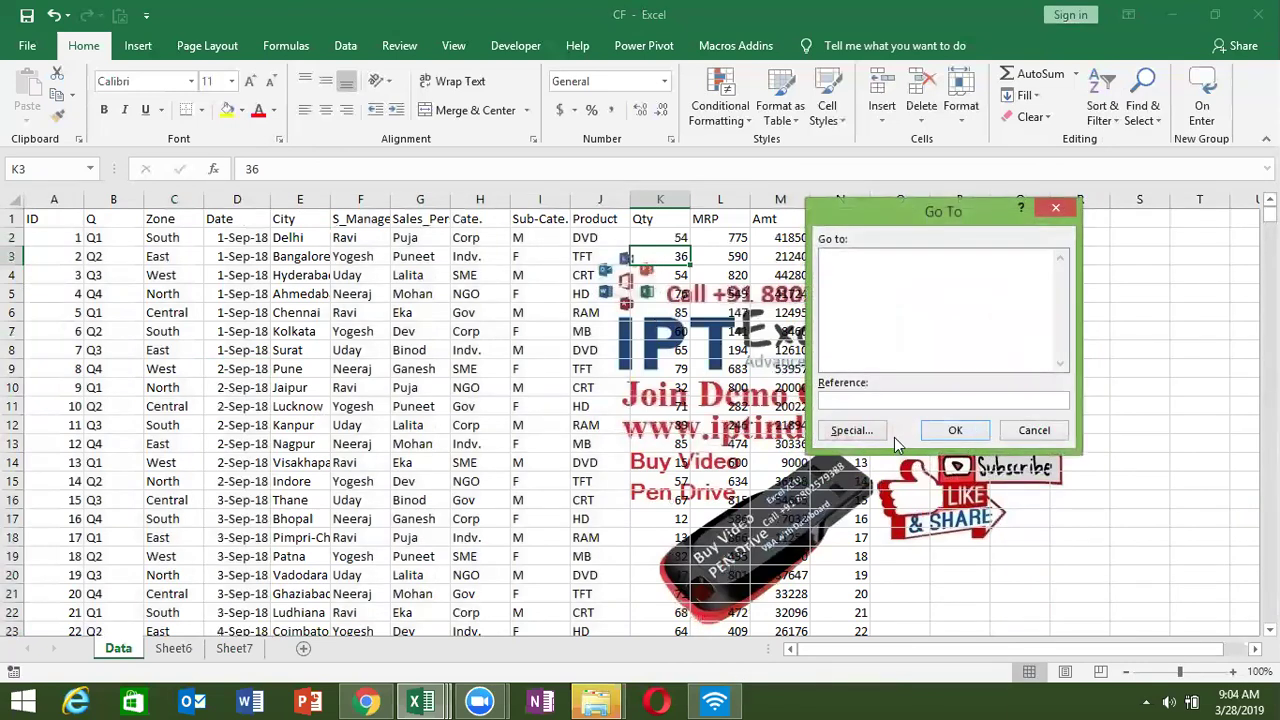
click(848, 430)
click(840, 266)
click(972, 460)
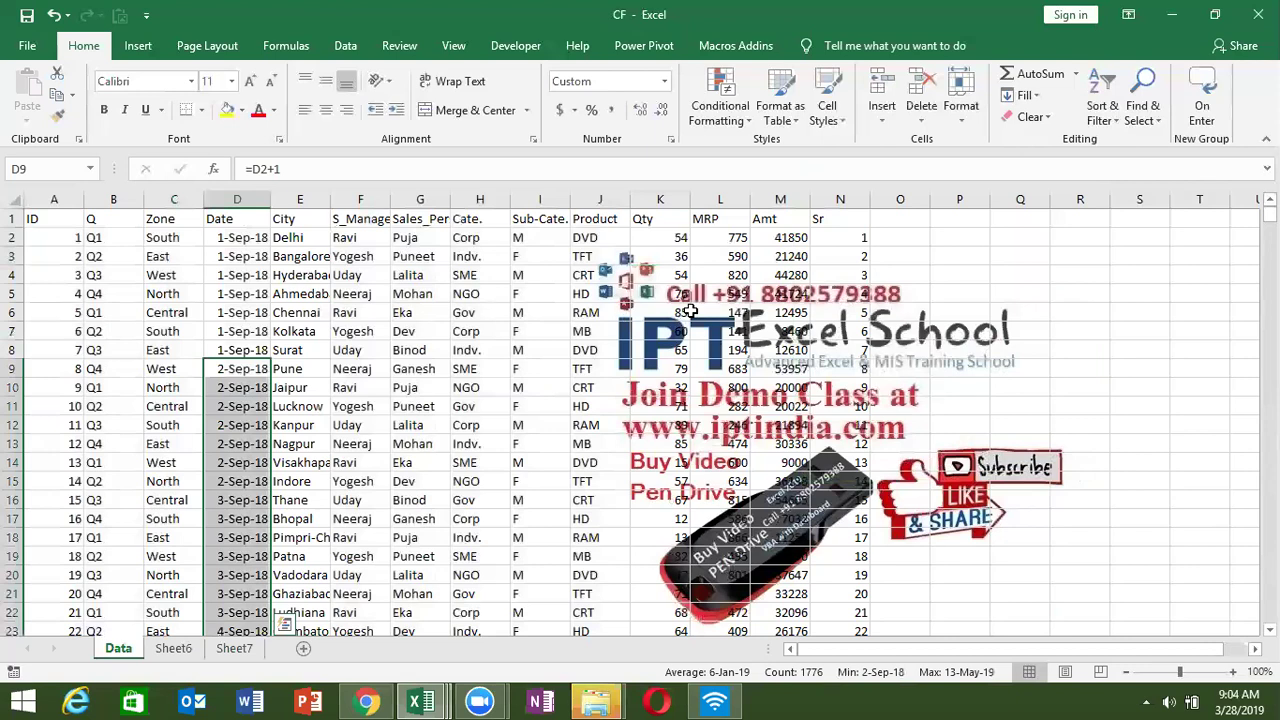
key(F5)
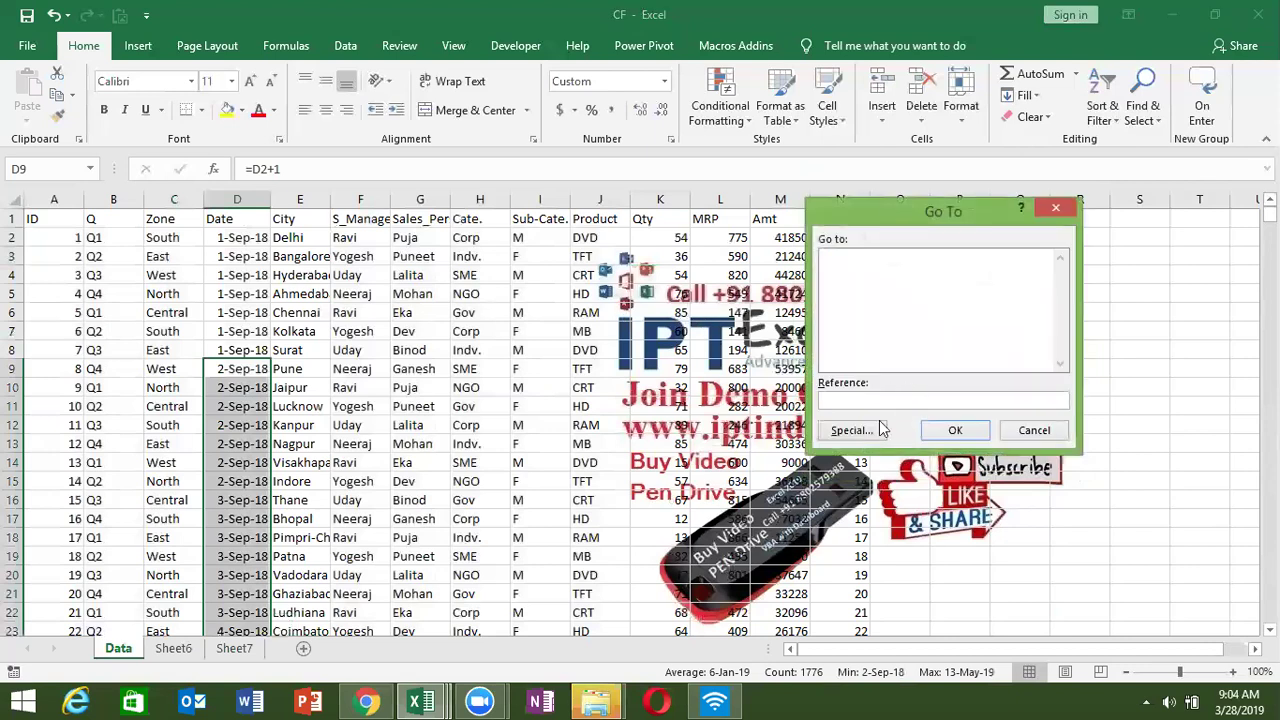
click(852, 434)
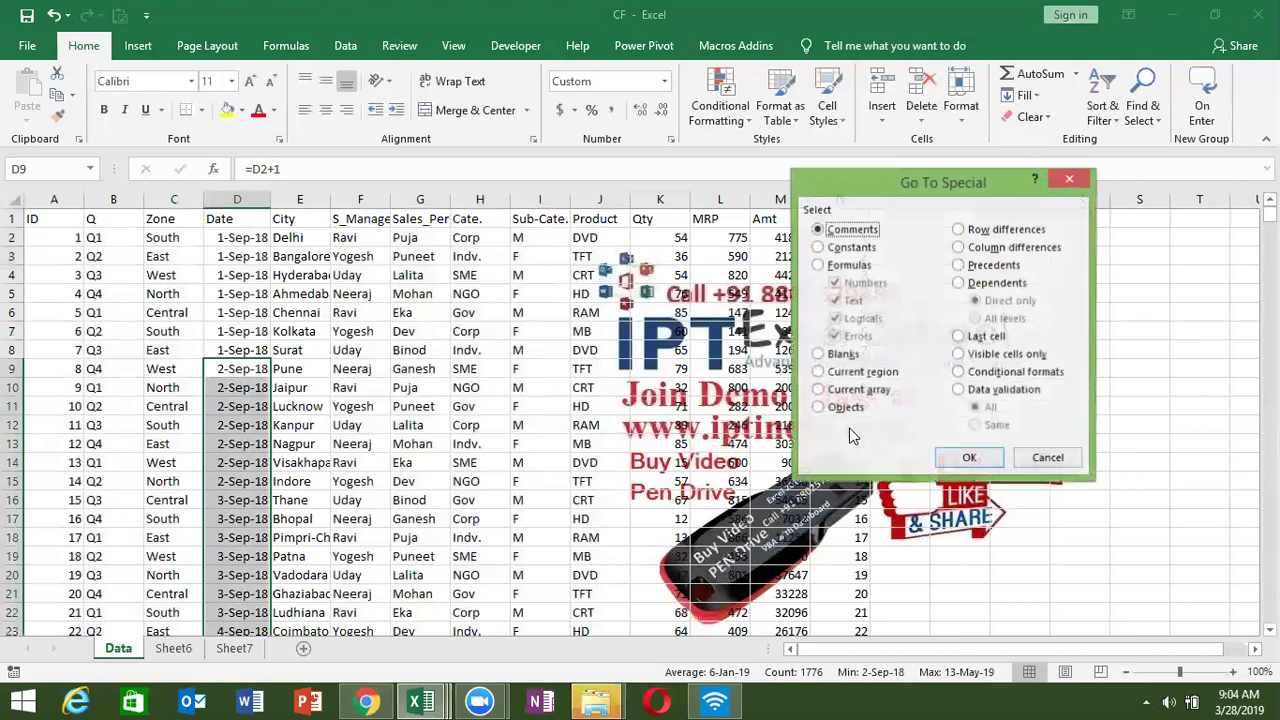
click(849, 248)
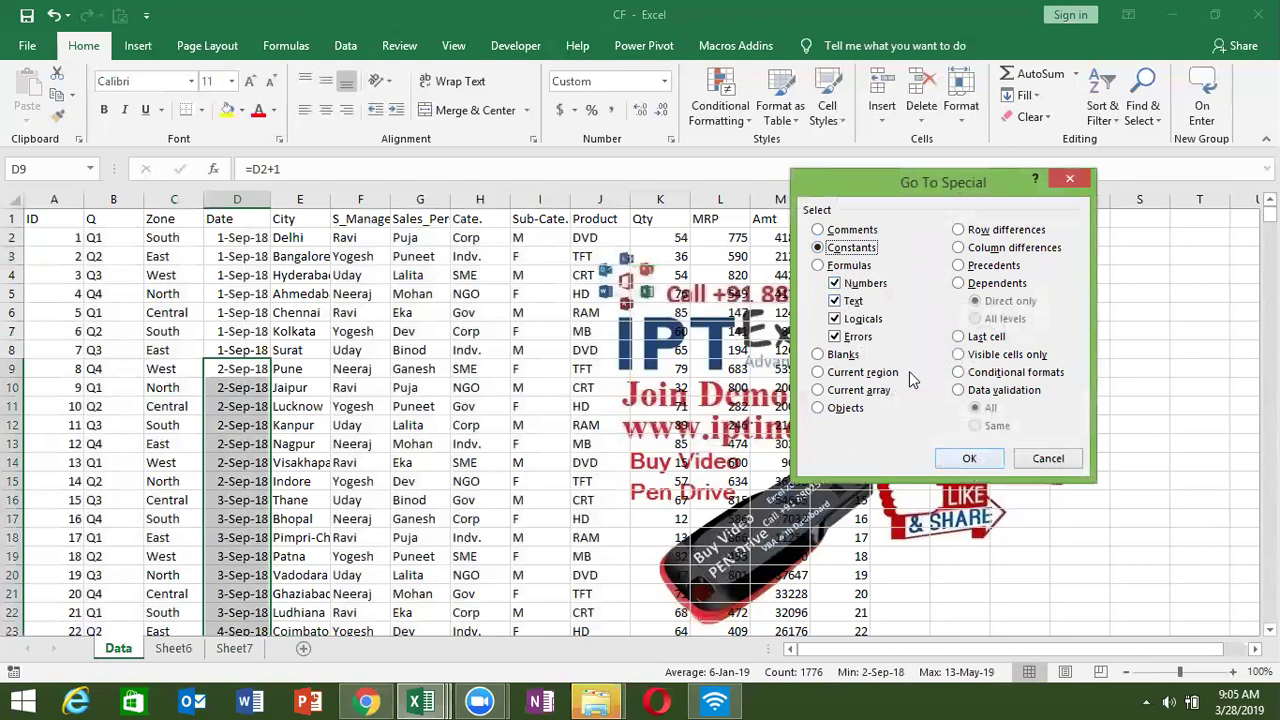
click(834, 301)
click(834, 318)
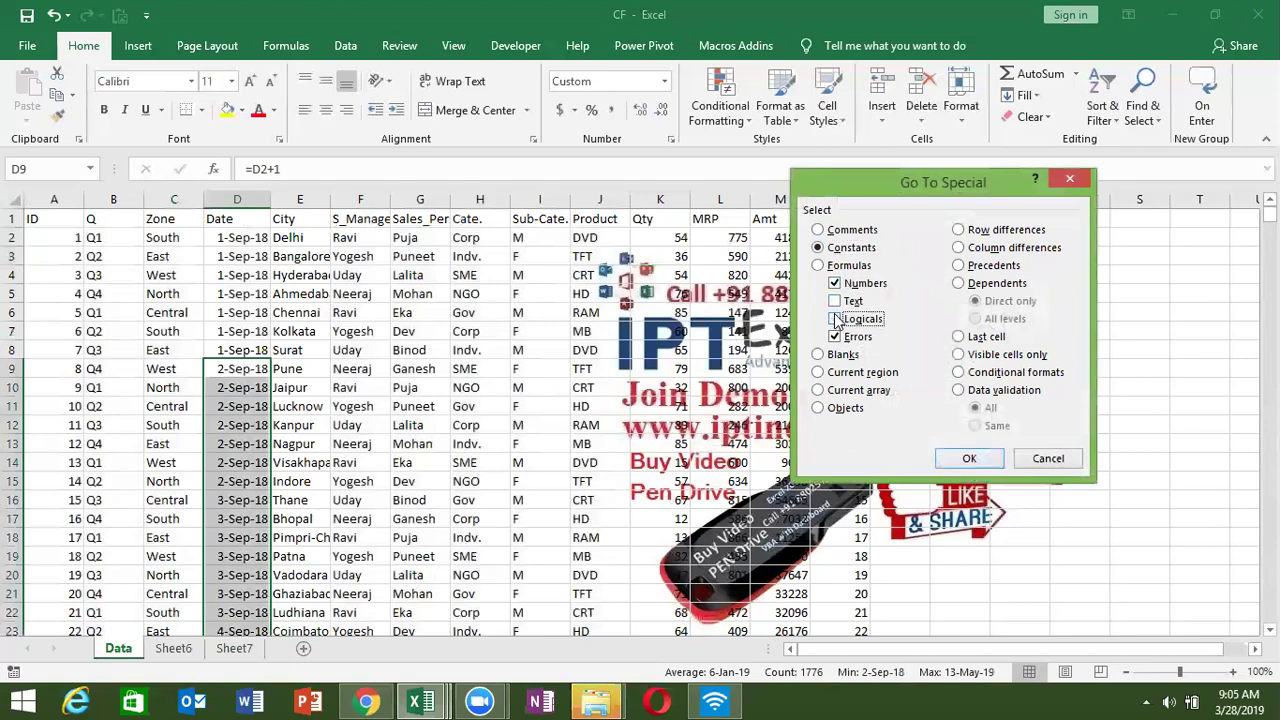
click(836, 337)
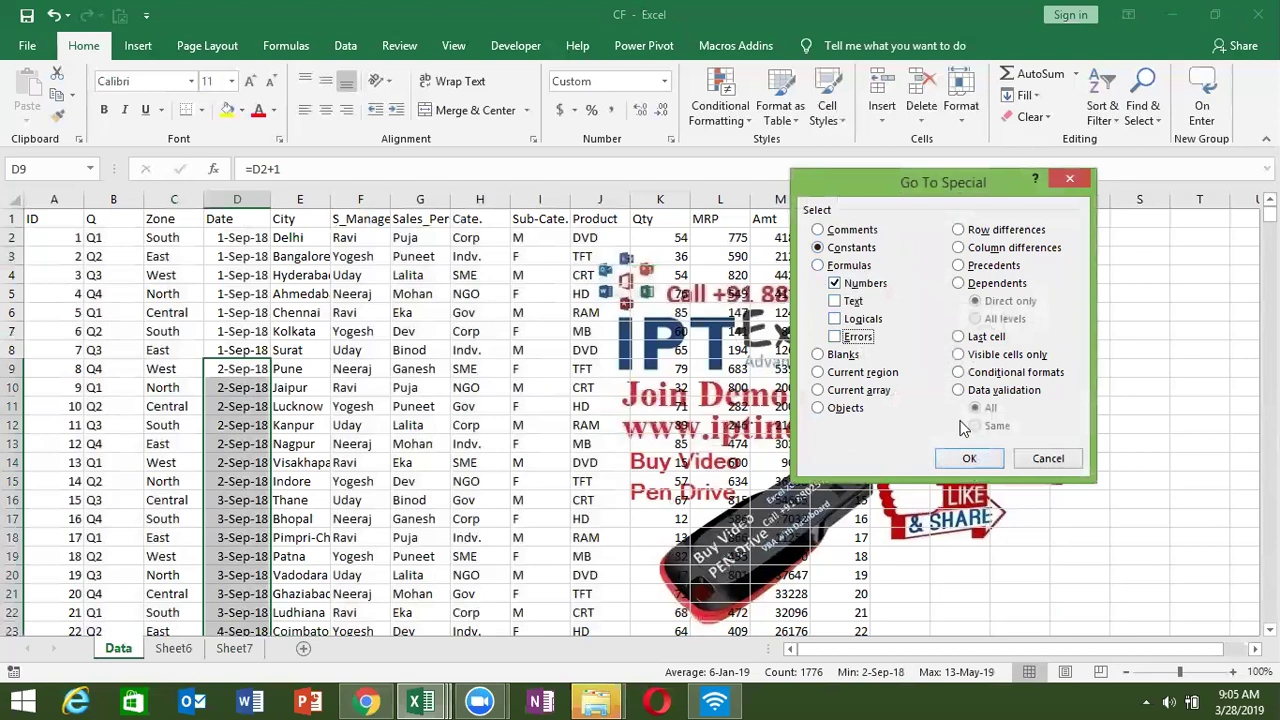
click(968, 460)
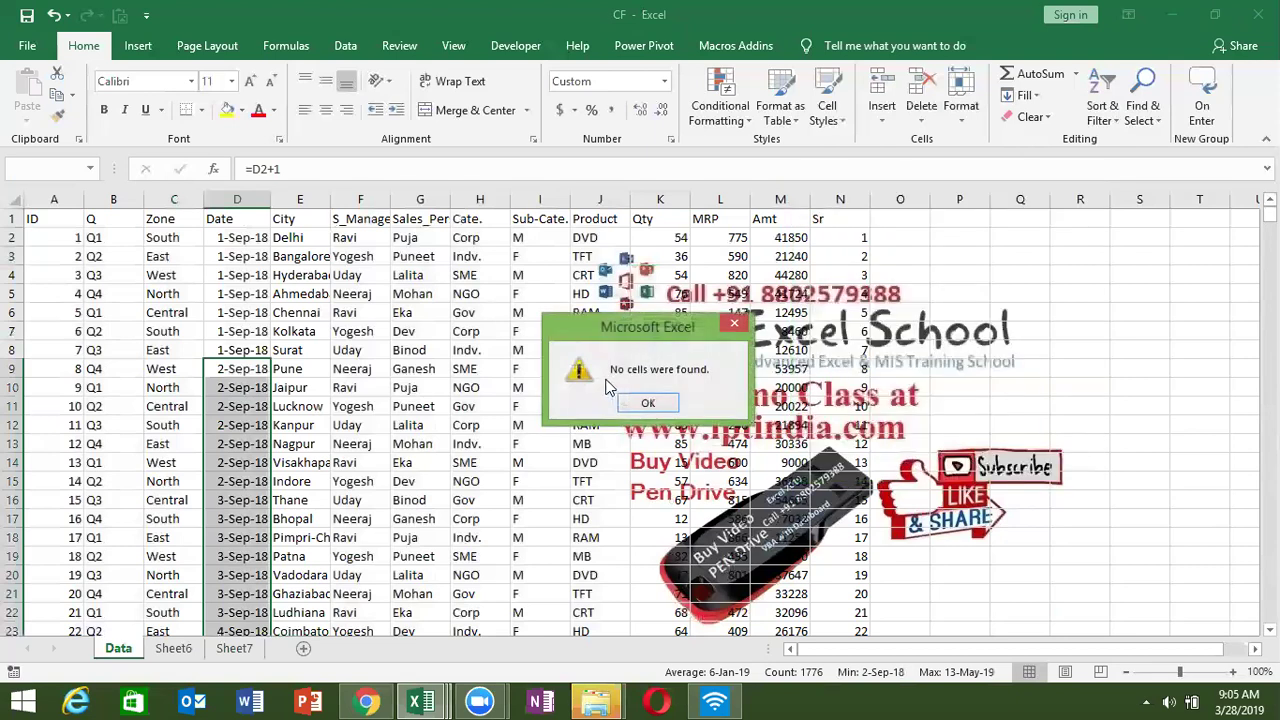
click(648, 403)
click(386, 333)
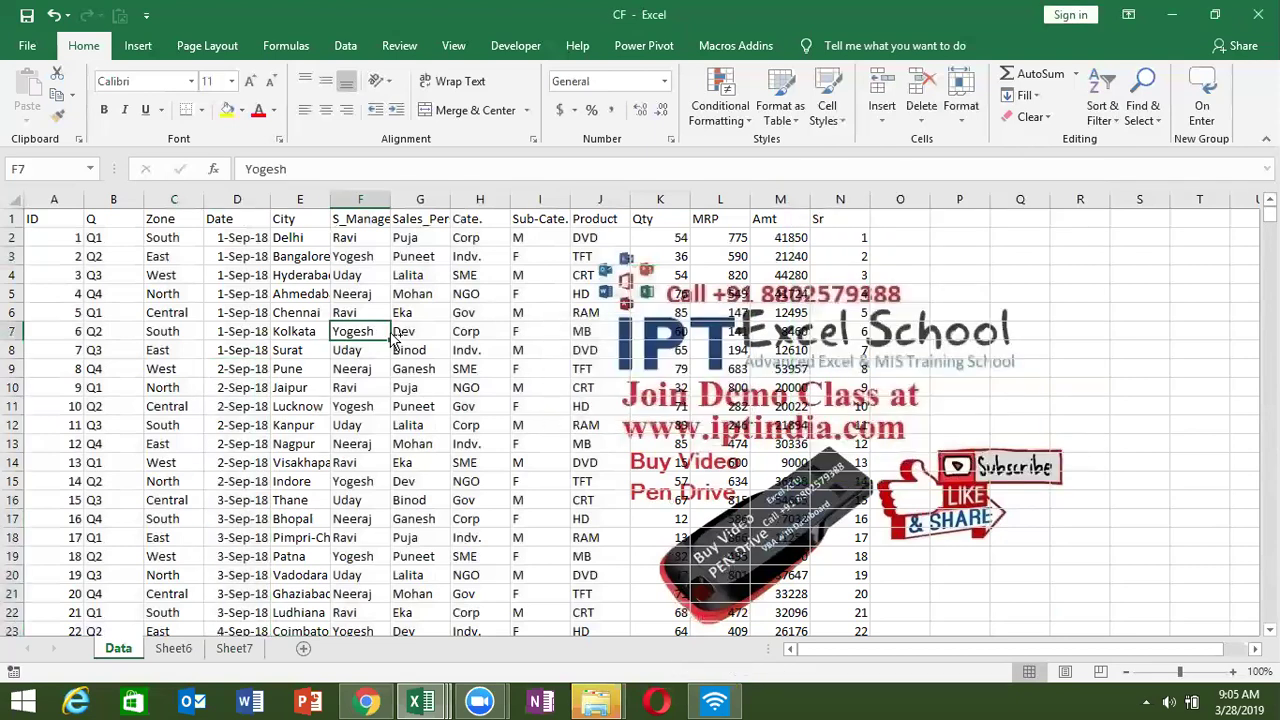
key(ctrl+g)
click(850, 430)
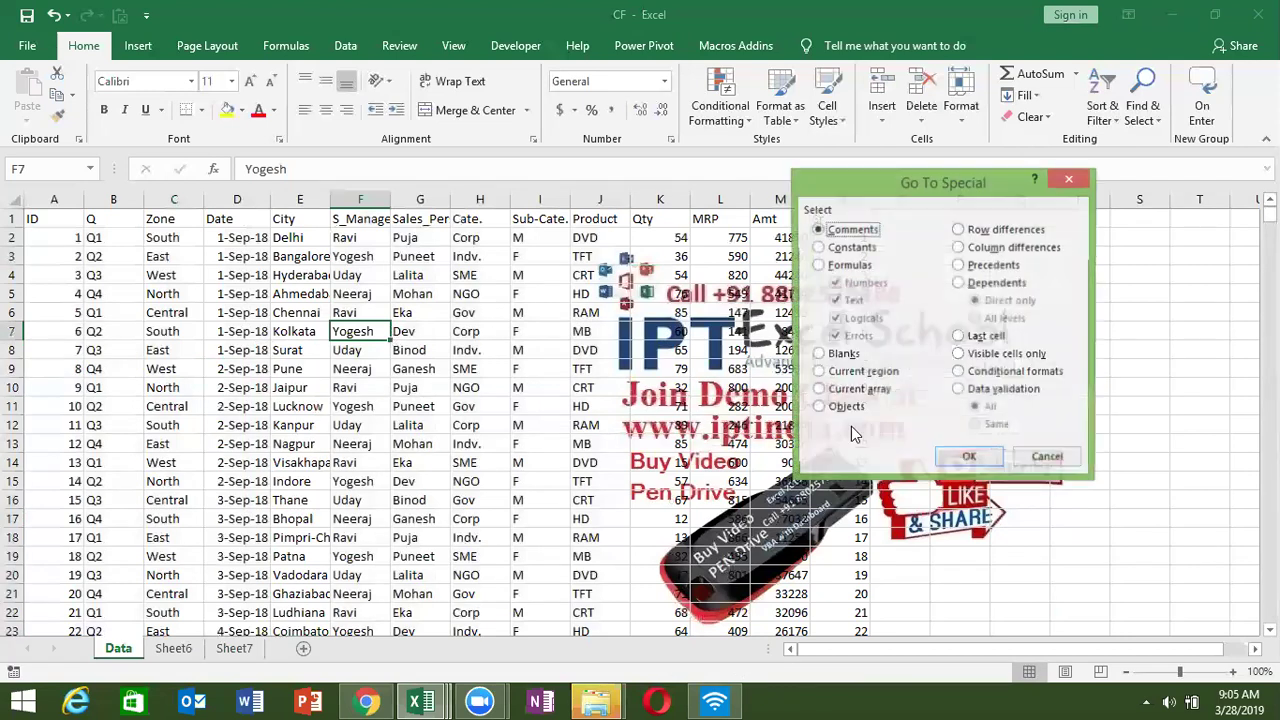
click(832, 247)
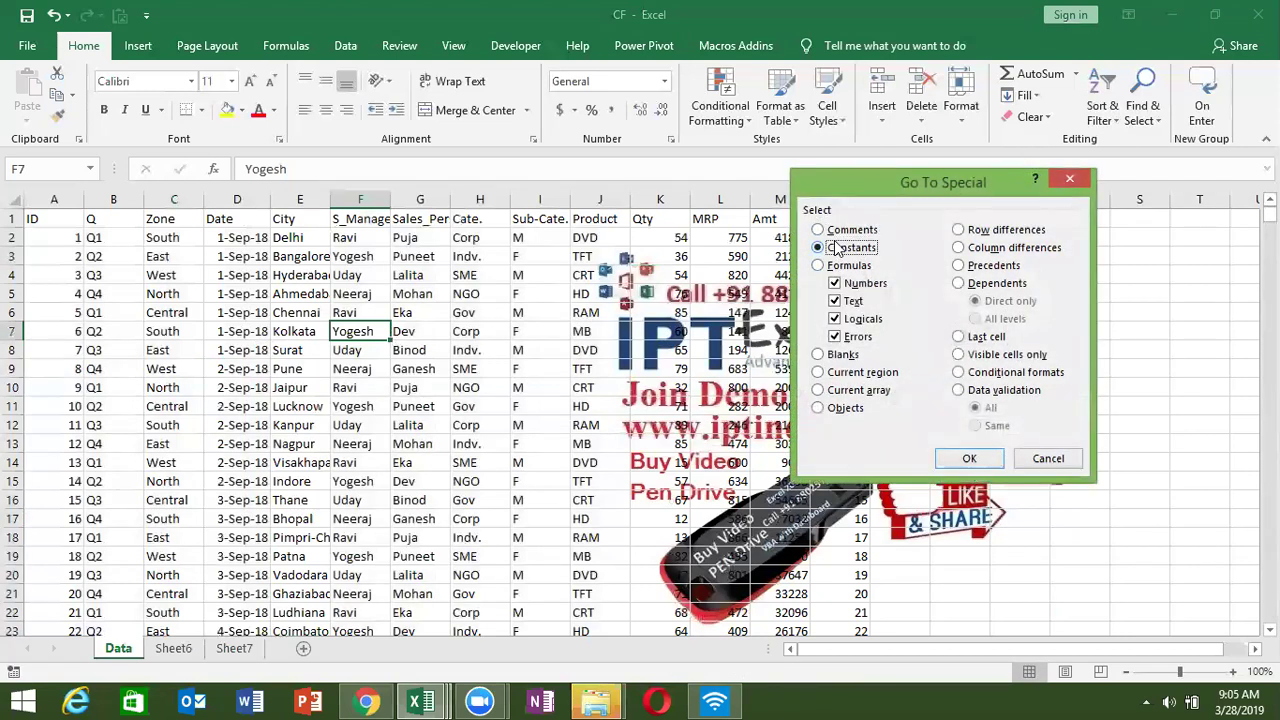
click(836, 301)
click(836, 319)
click(836, 337)
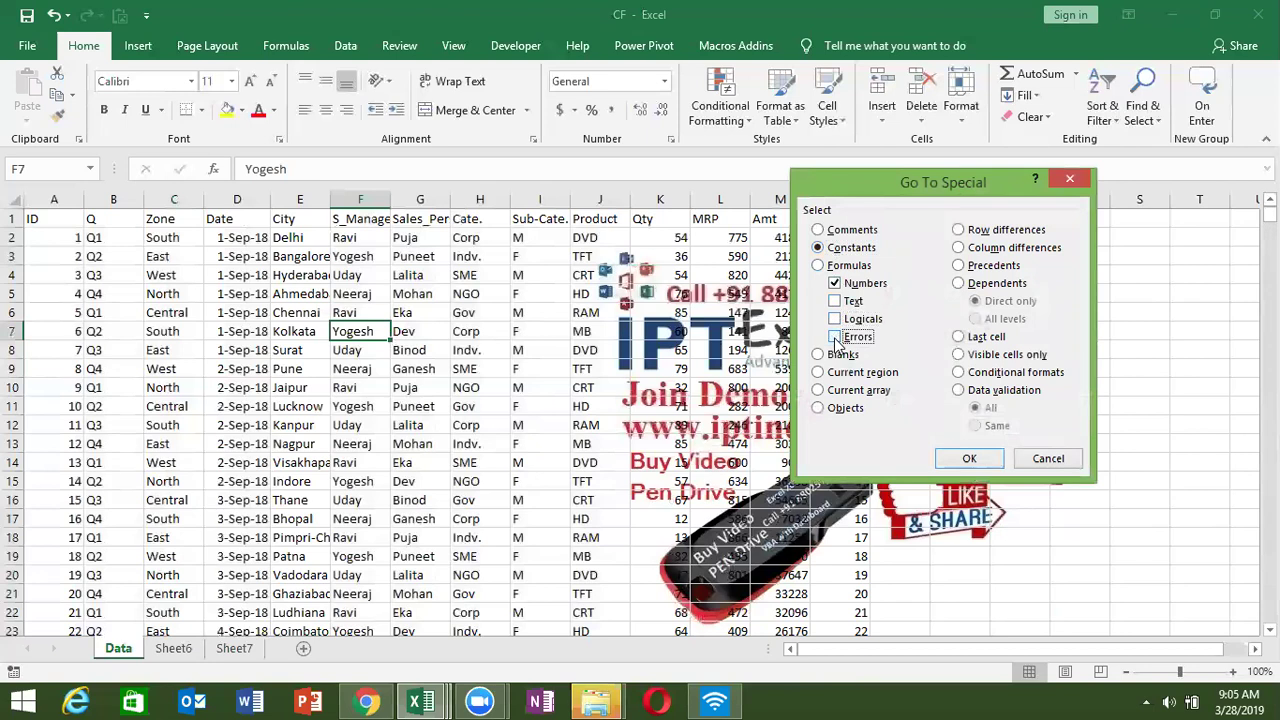
click(955, 462)
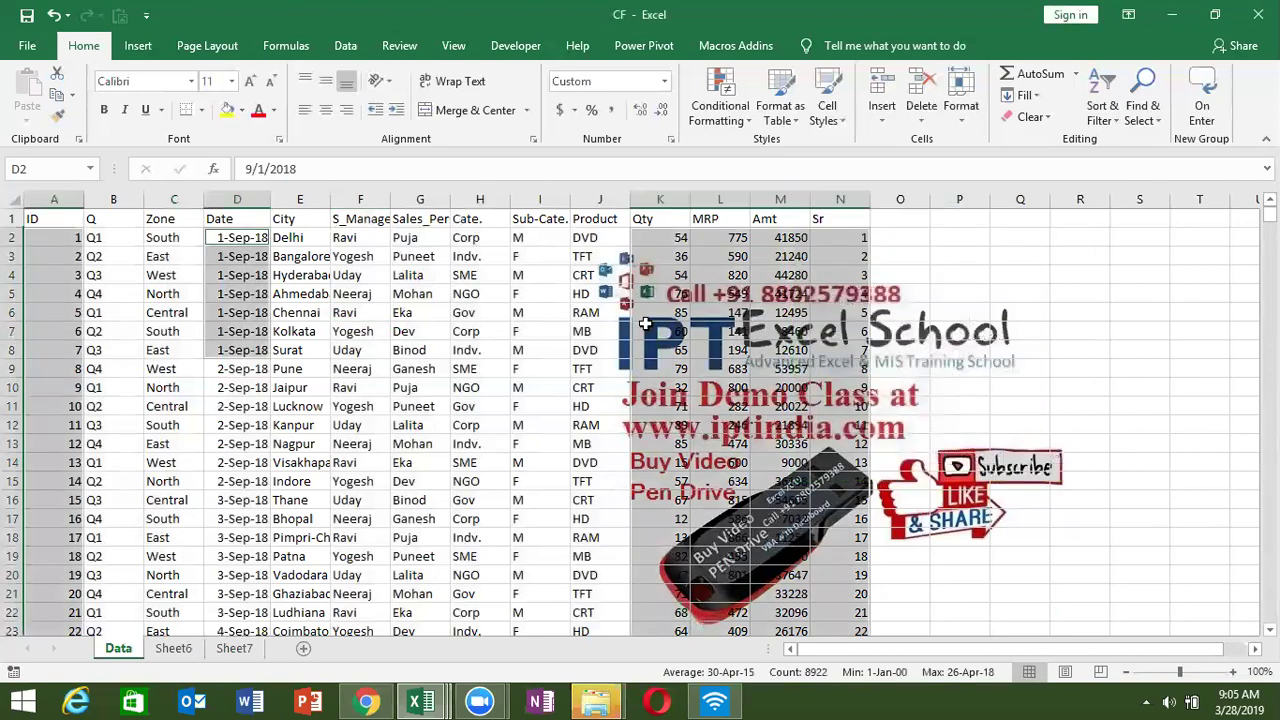
click(578, 336)
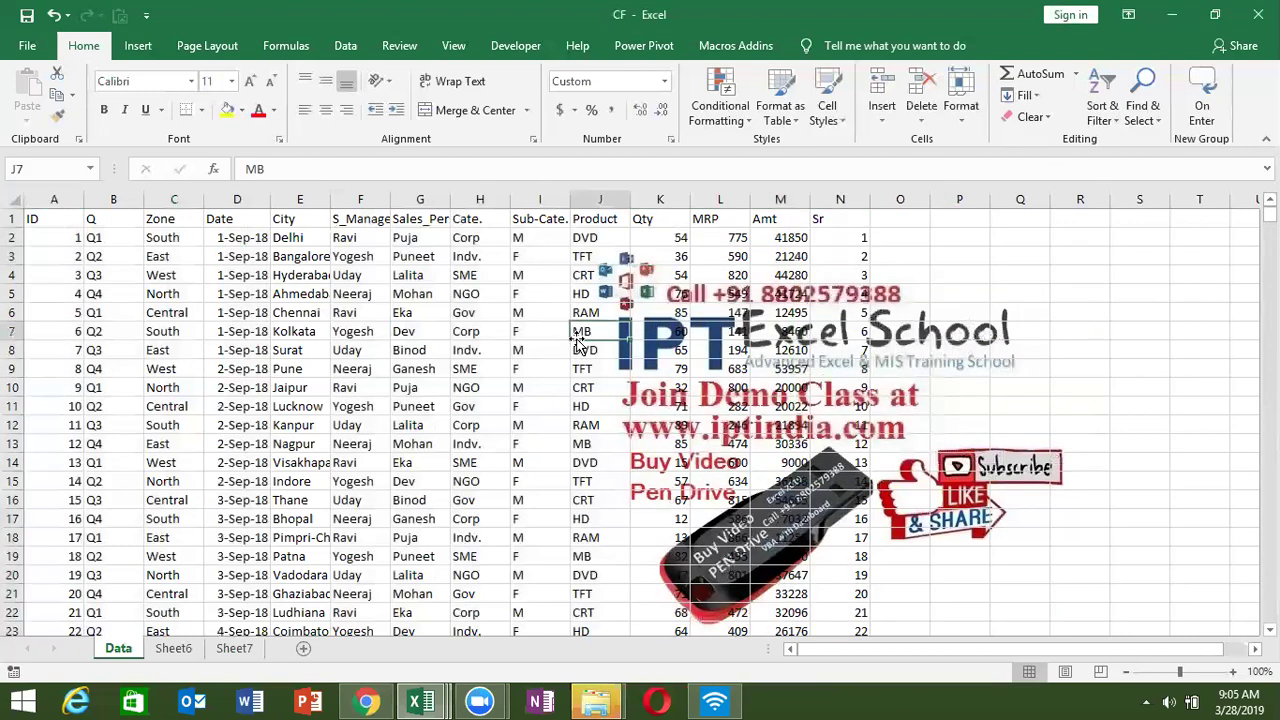
key(ctrl+g)
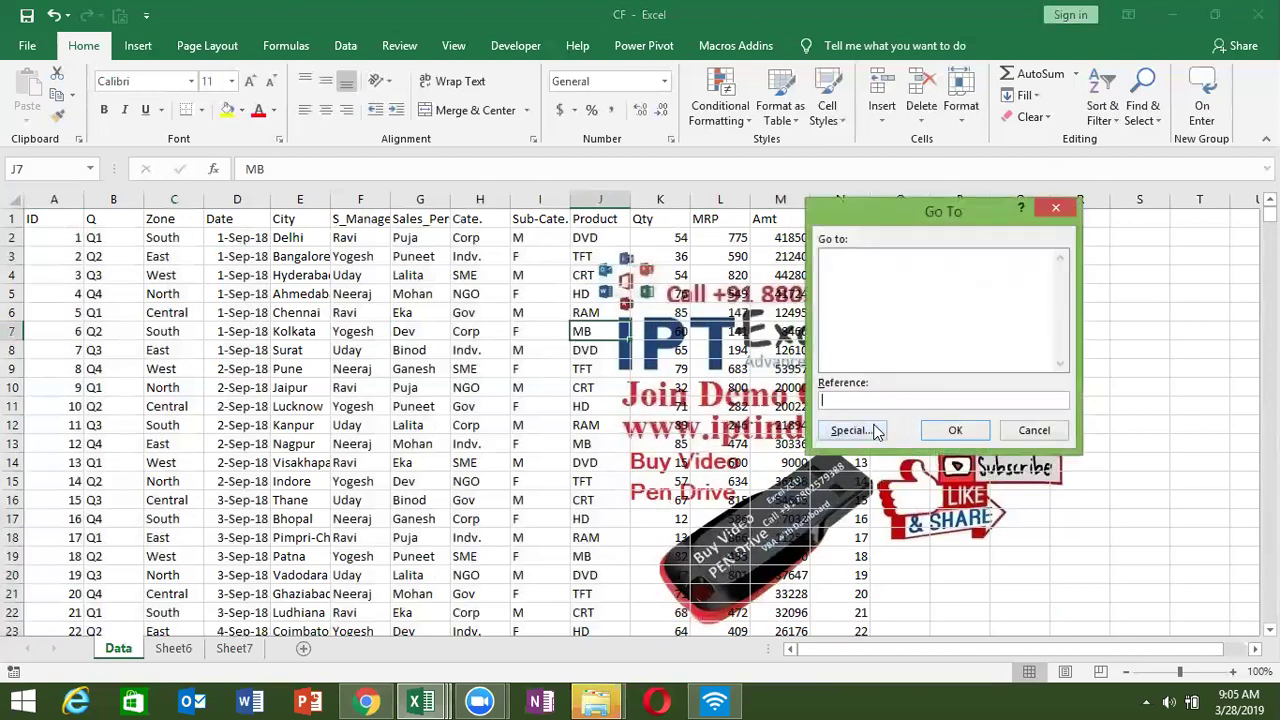
click(874, 430)
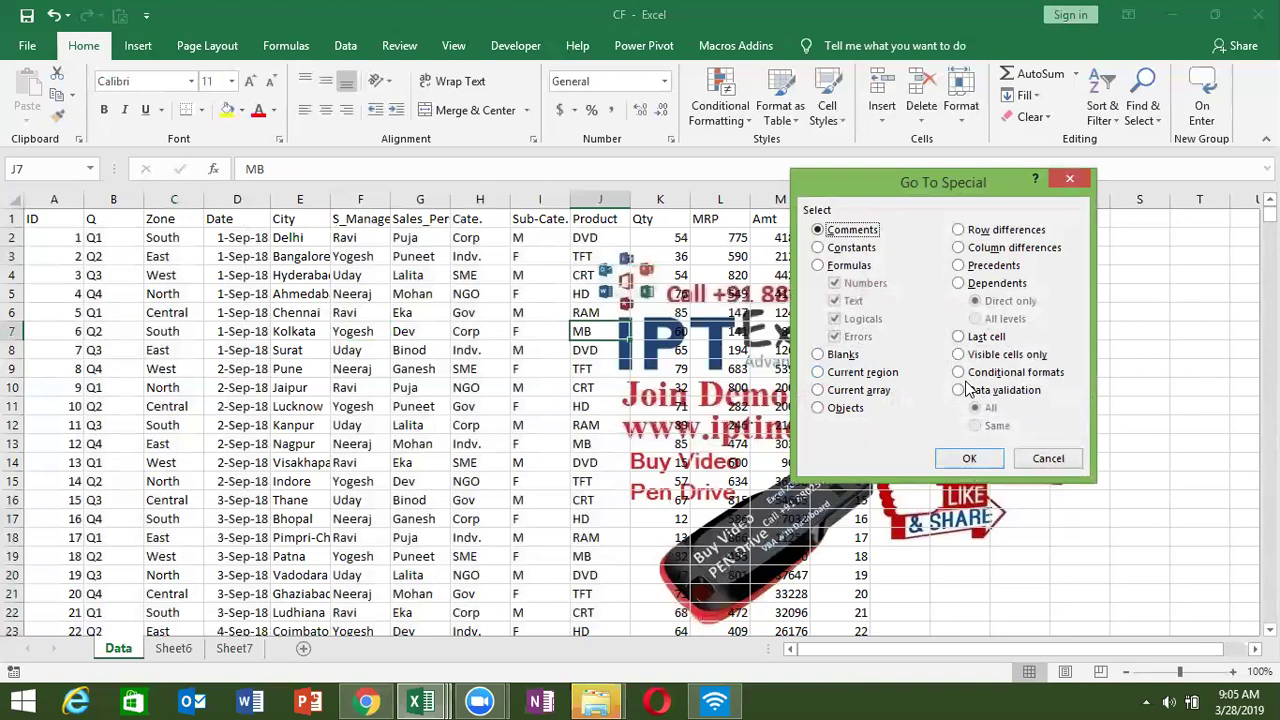
click(1048, 458)
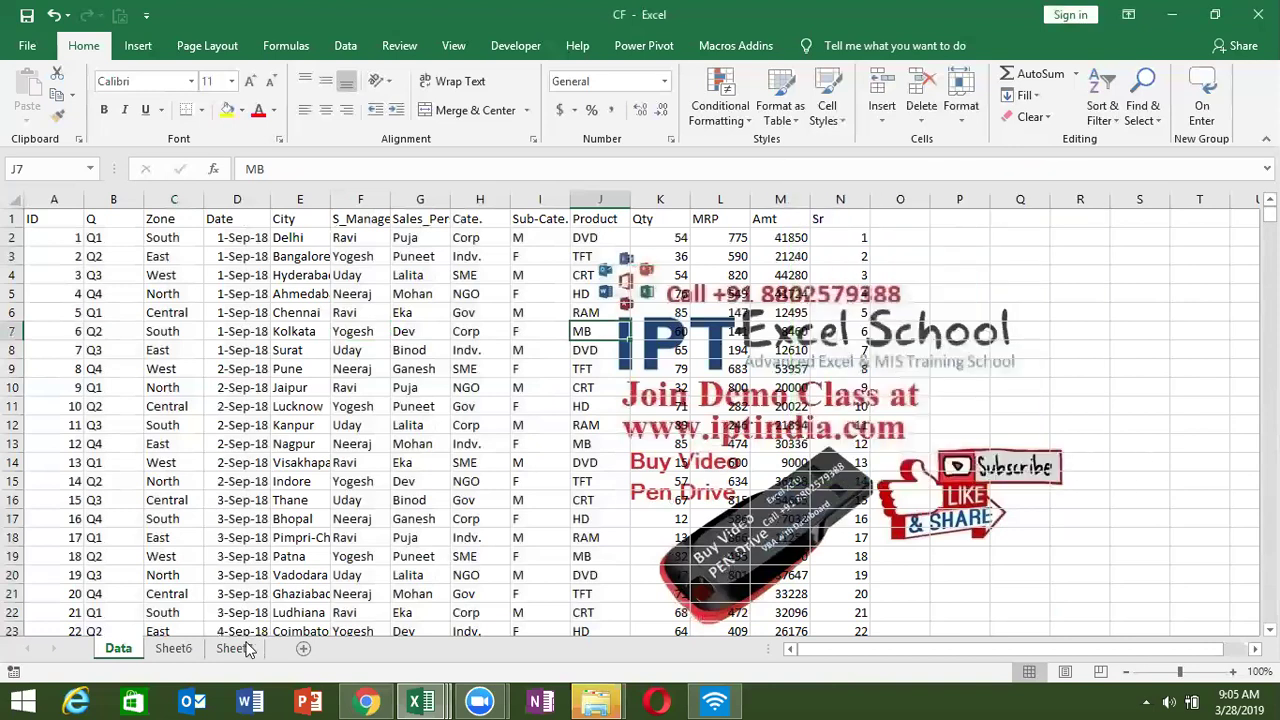
- On Sheet7, use Go To Special > Blanks to select the empty % columns, then add a new sheet
click(240, 648)
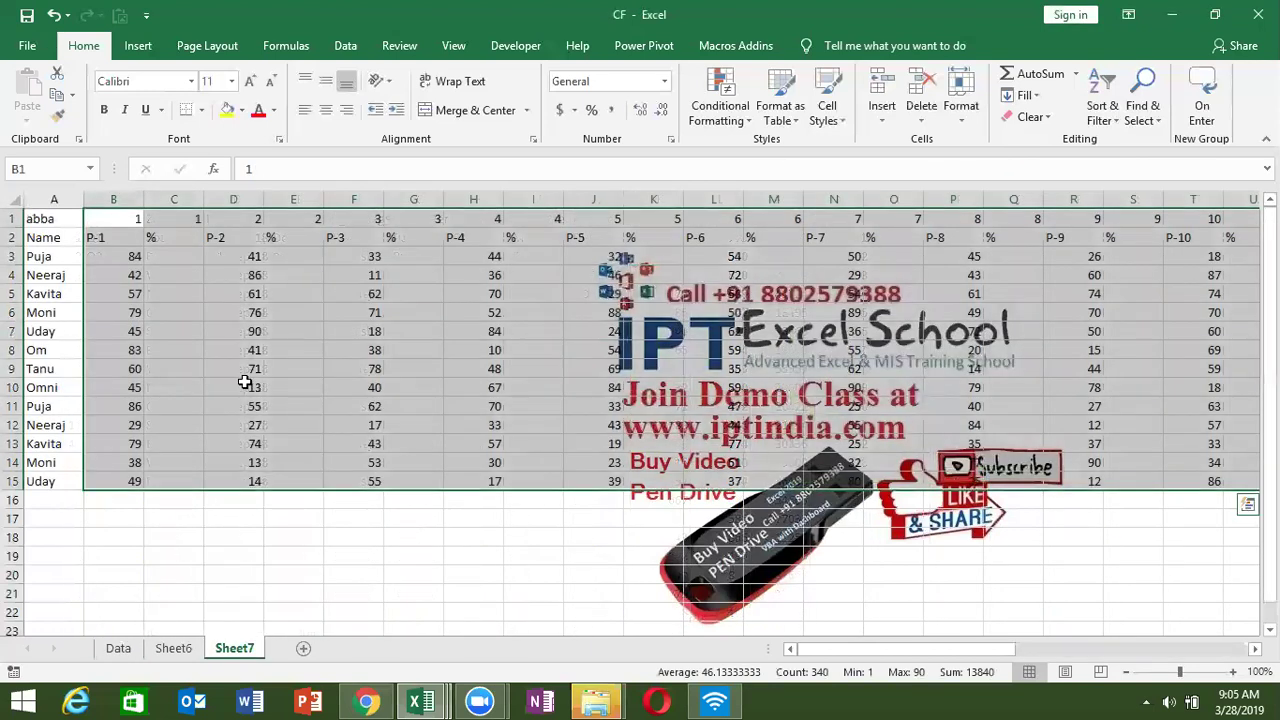
key(ctrl+g)
click(850, 431)
click(830, 362)
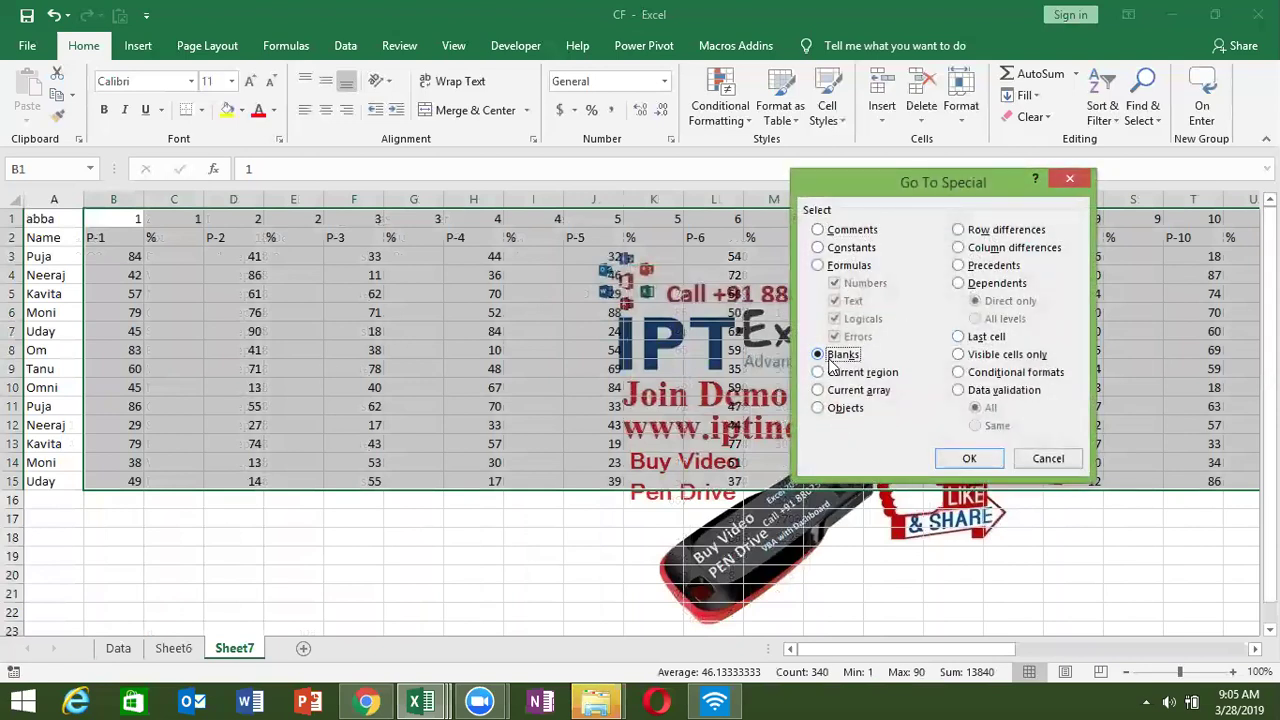
click(969, 462)
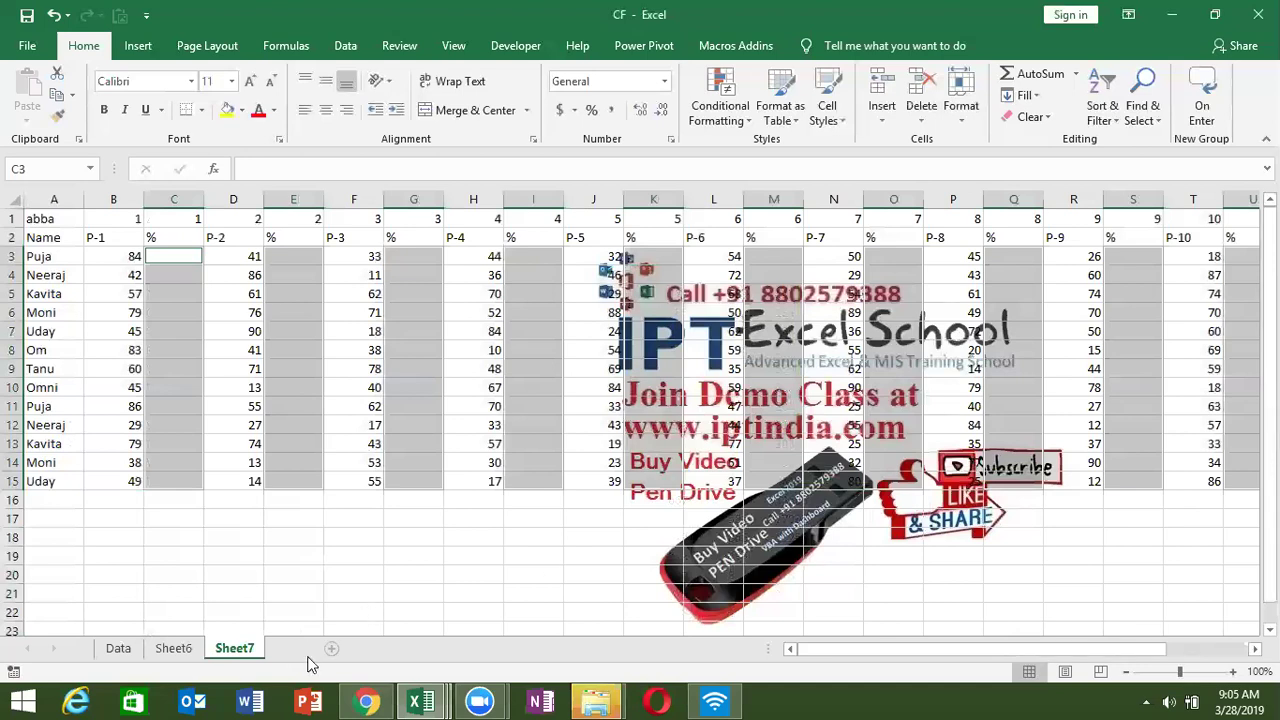
click(303, 648)
- Select D4:J16 on Sheet8 and fill all 91 cells with 652 using Ctrl+Enter
drag(222, 276, 597, 496)
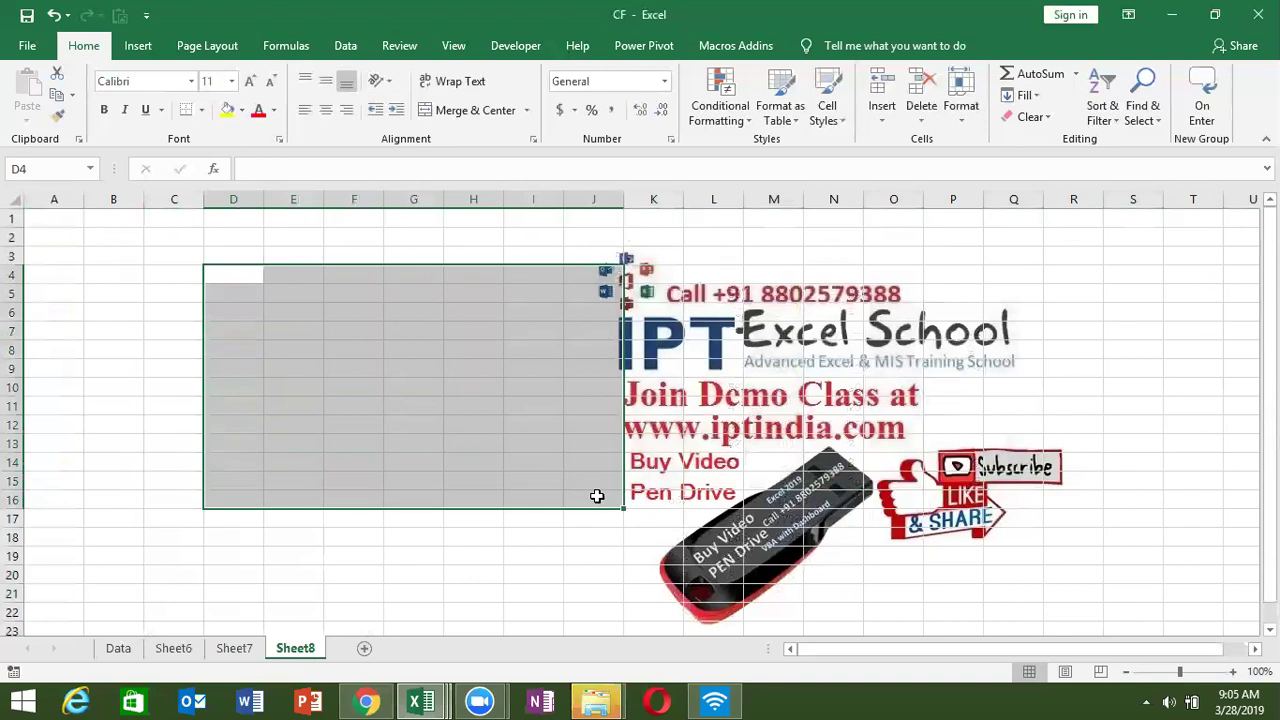
text(326)
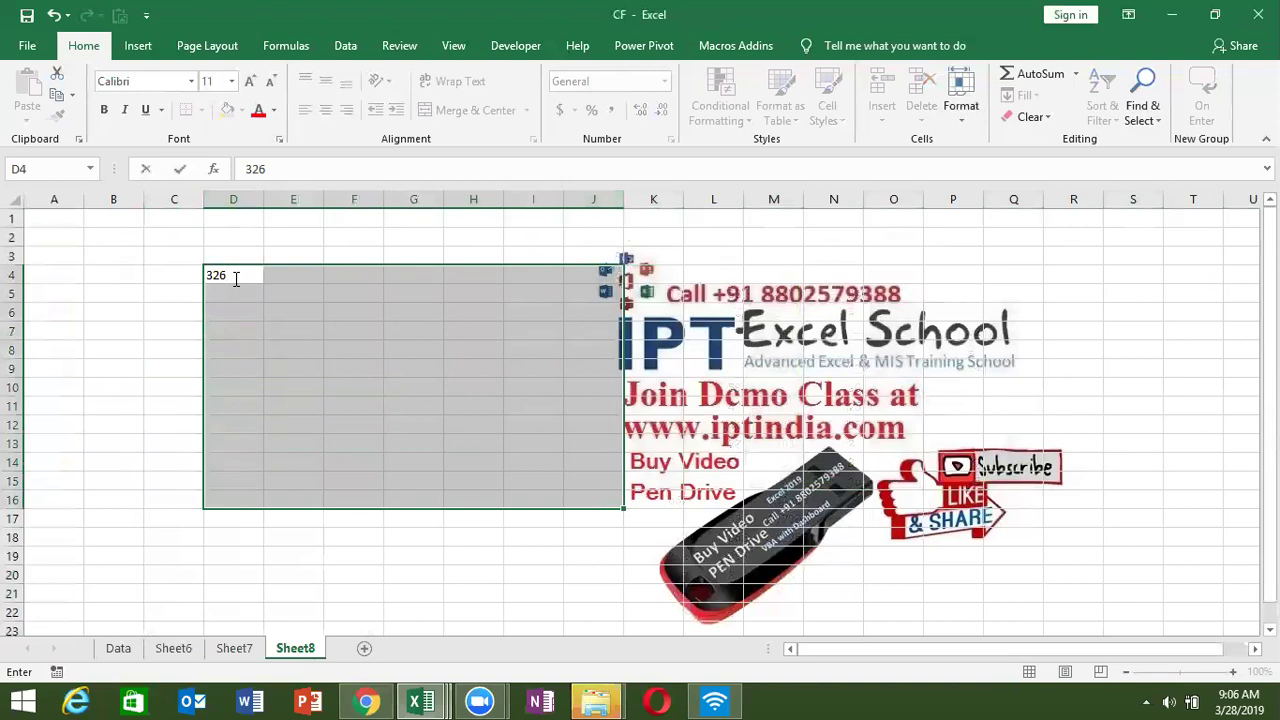
key(Return)
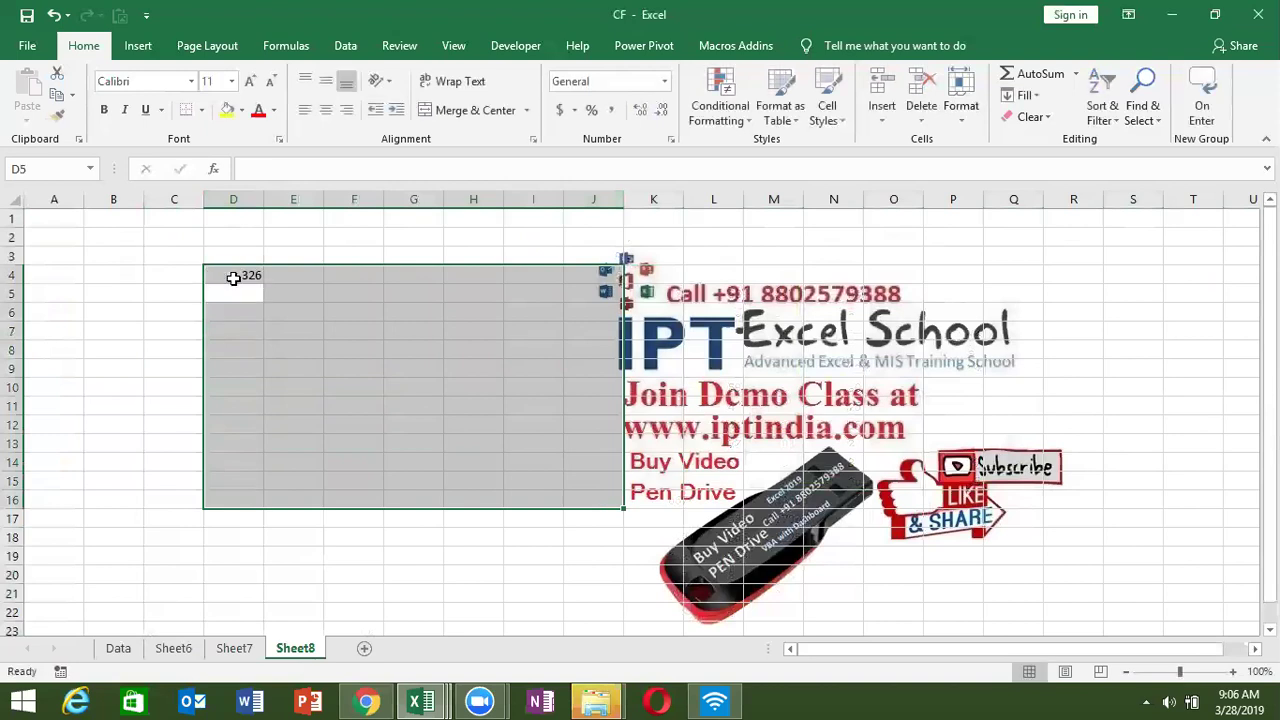
text(652)
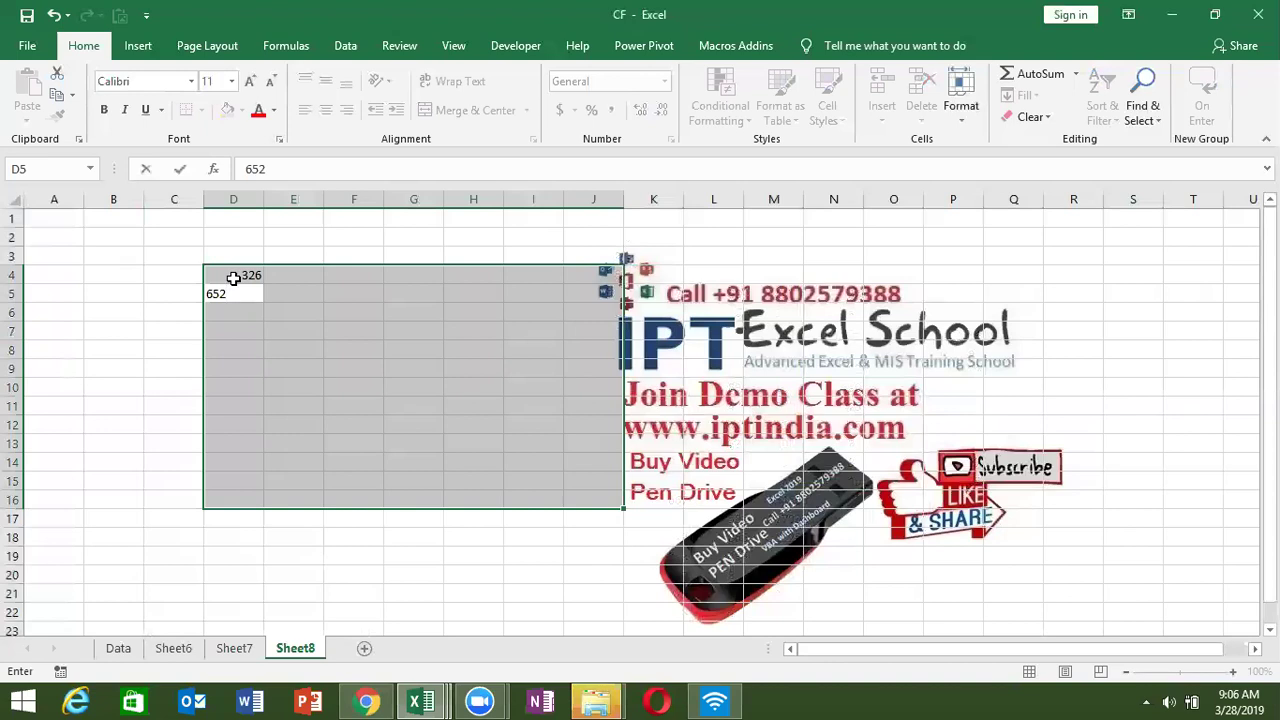
key(ctrl+Return)
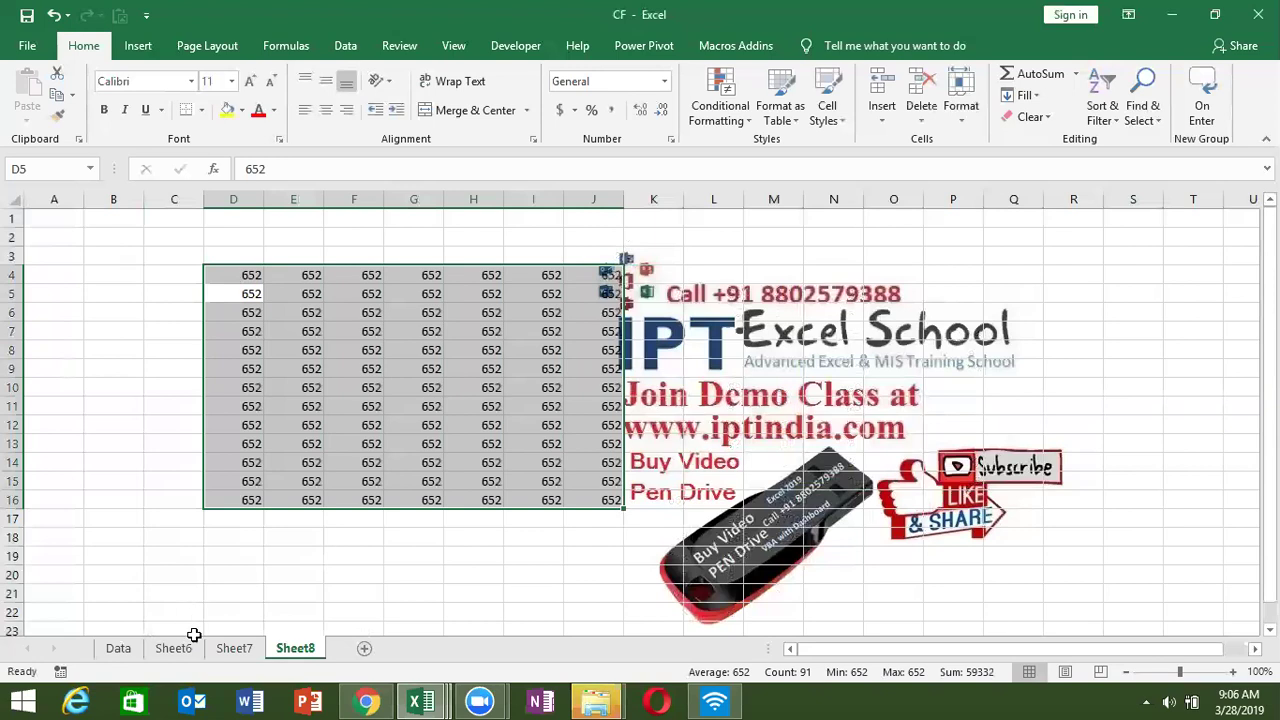
- On Sheet7, enter =B3/70 into all the selected % cells at once
click(224, 648)
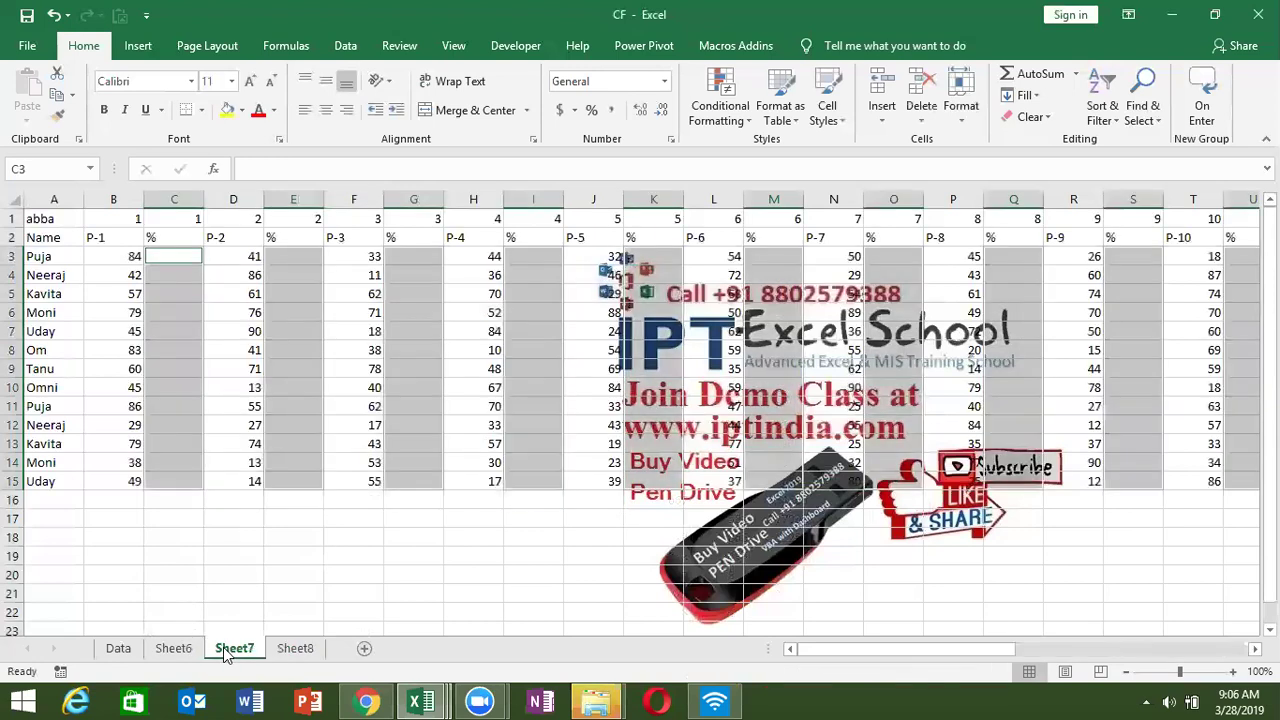
text(=)
key(Left)
text(/70)
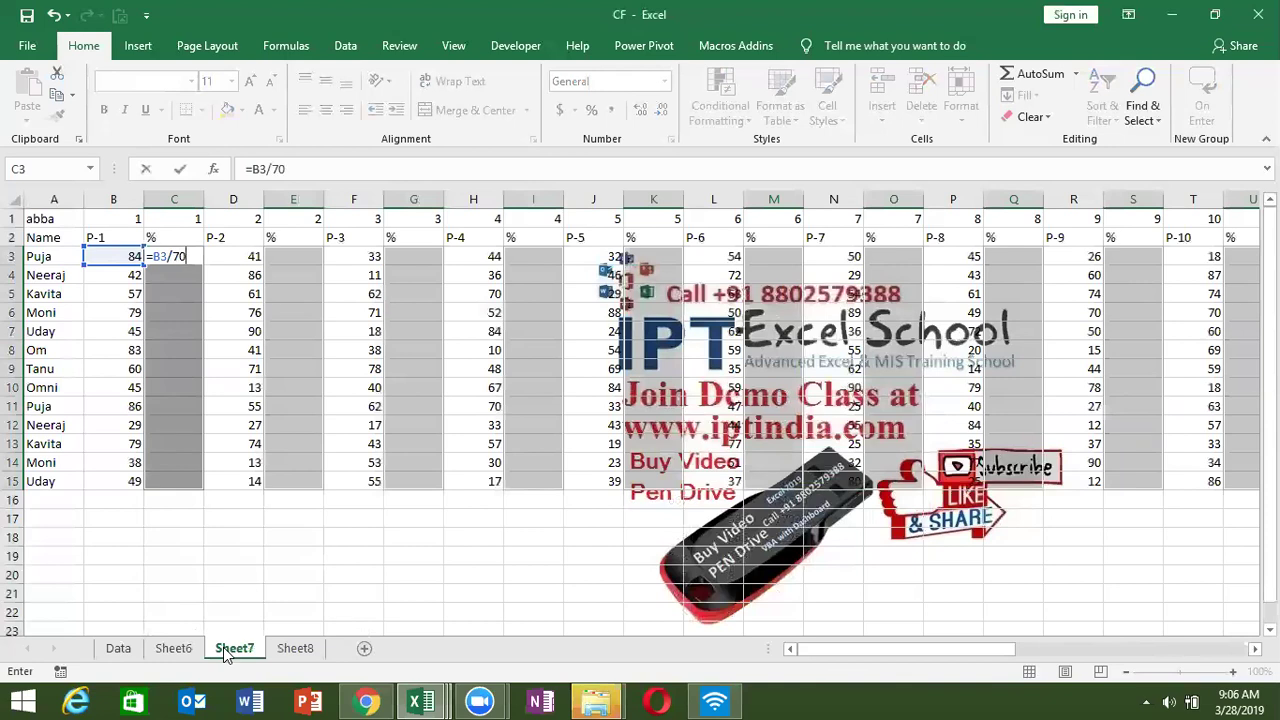
key(ctrl+Return)
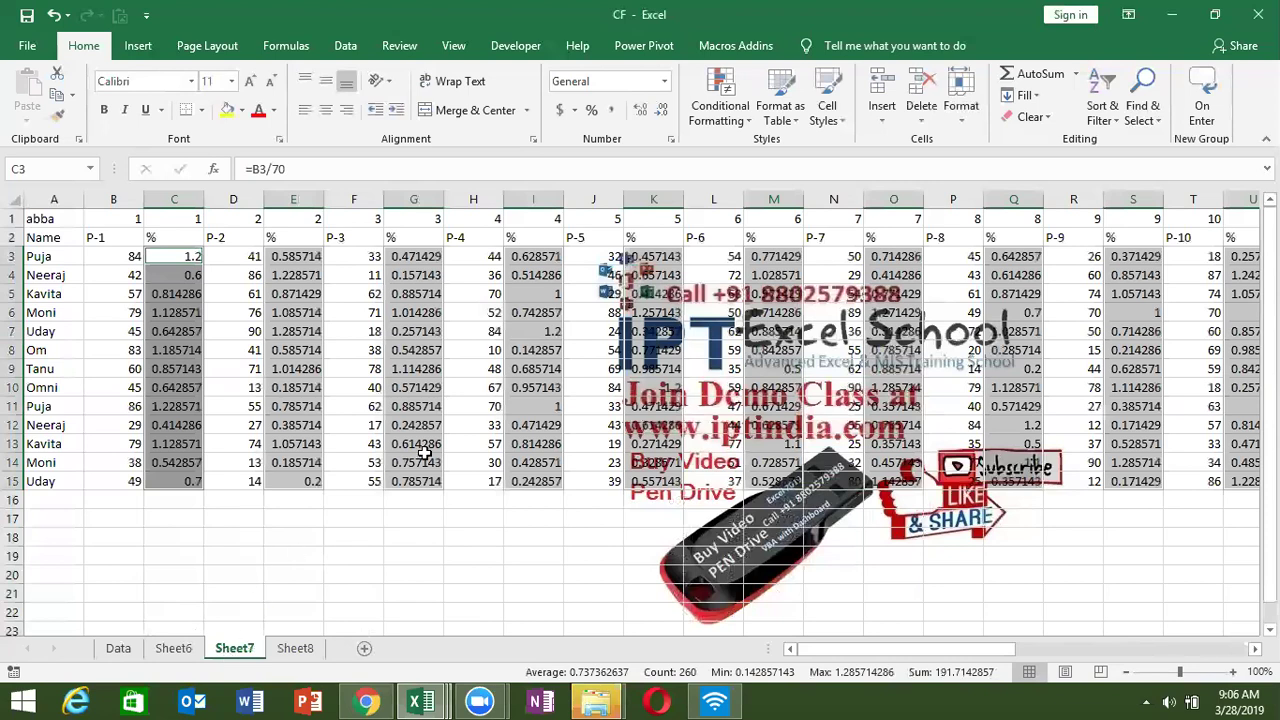
- Format the % columns as percentages (e.g. 120%) and delete the row 1 numbering
click(593, 110)
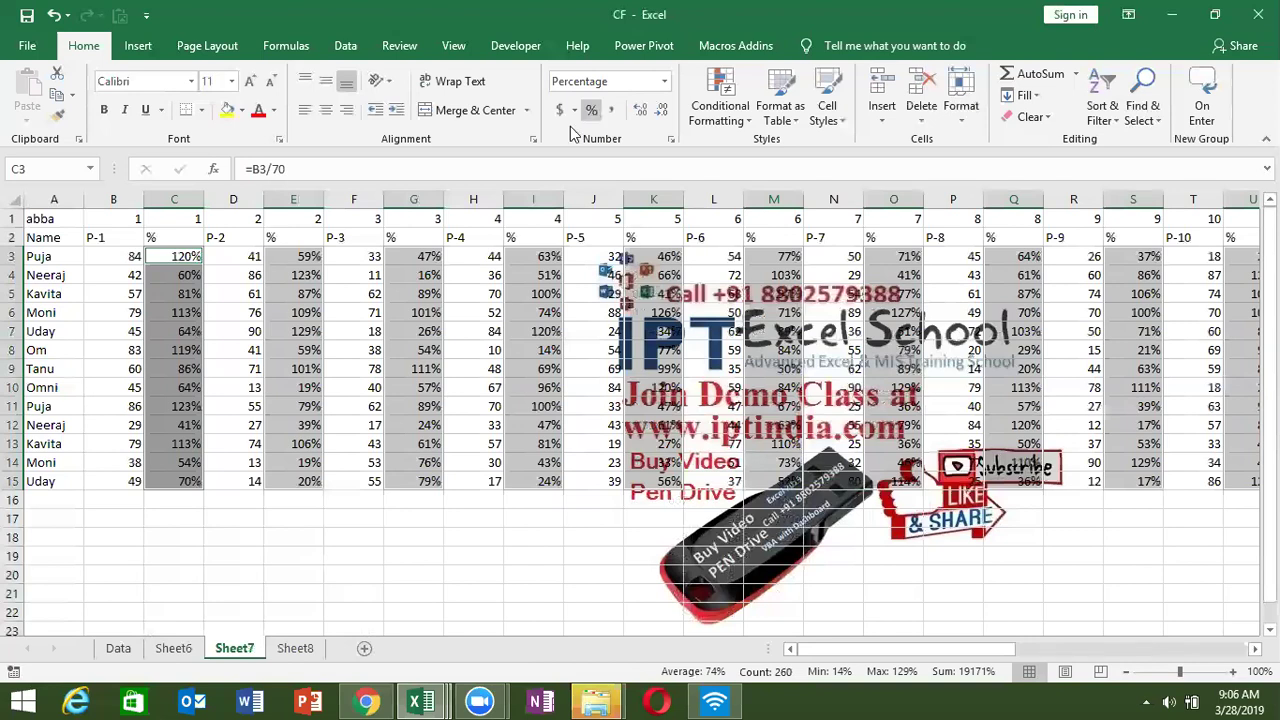
click(448, 235)
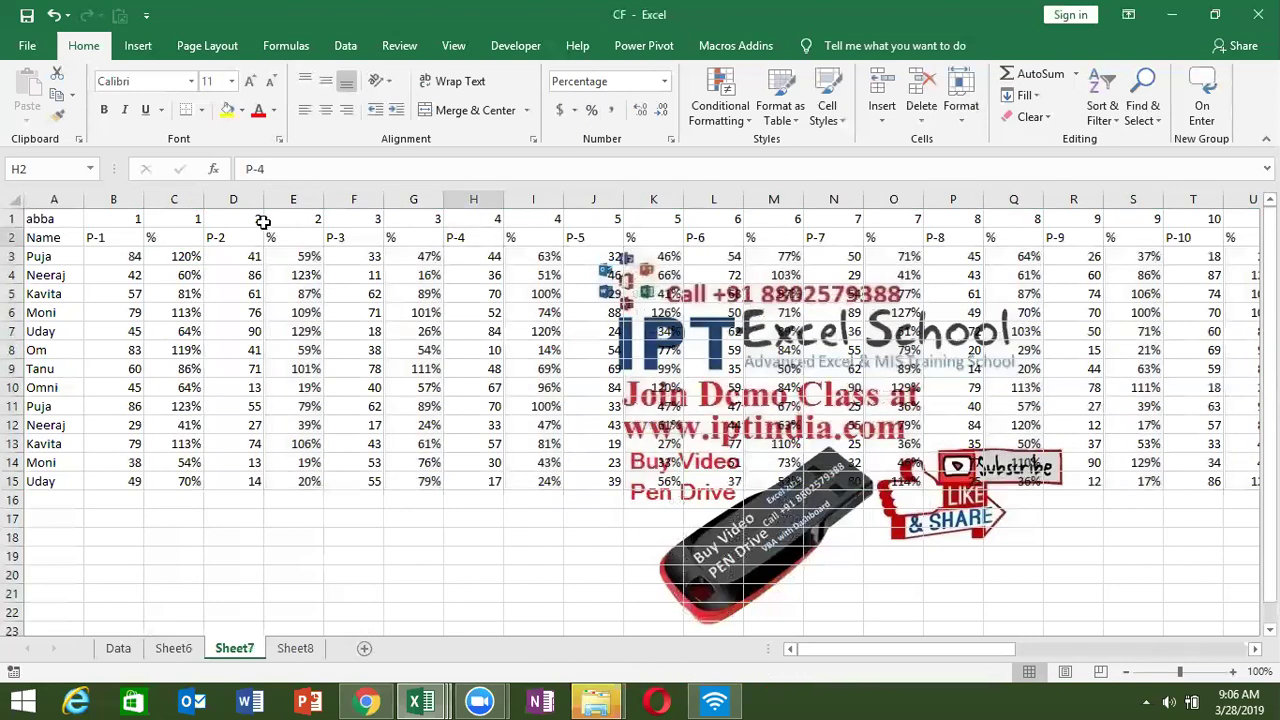
click(14, 218)
key(ctrl+minus)
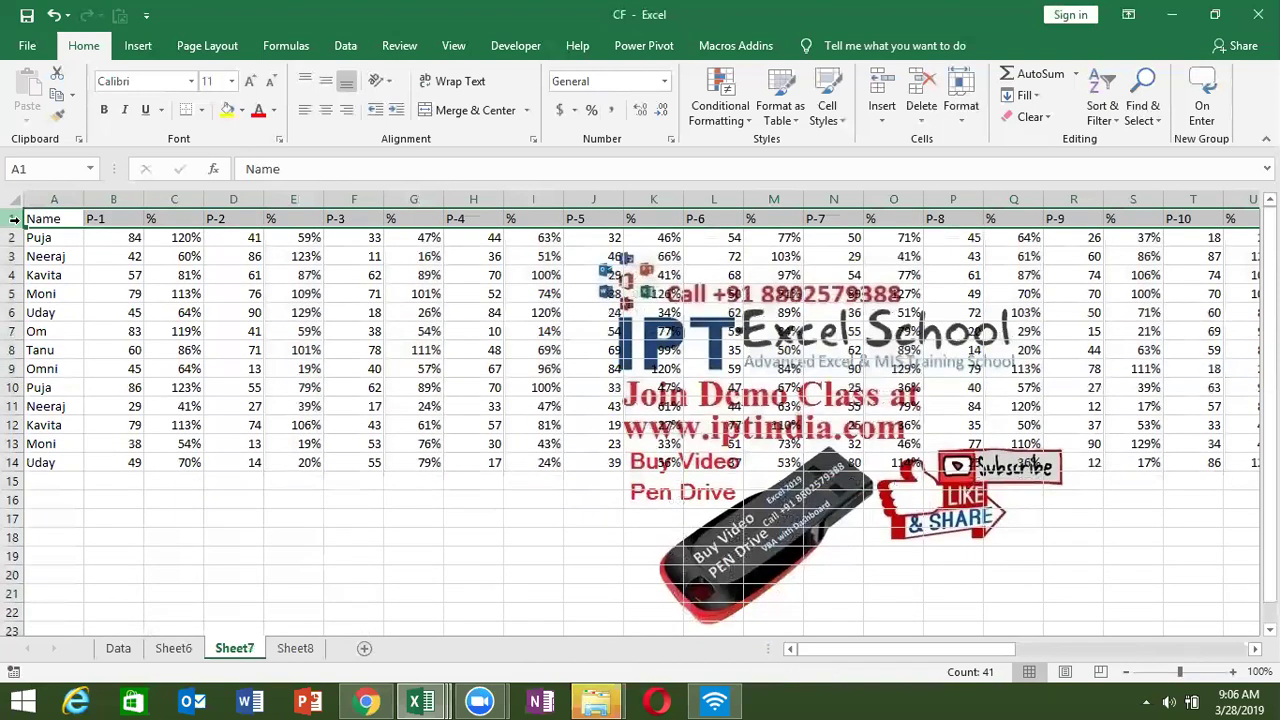
key(Right)
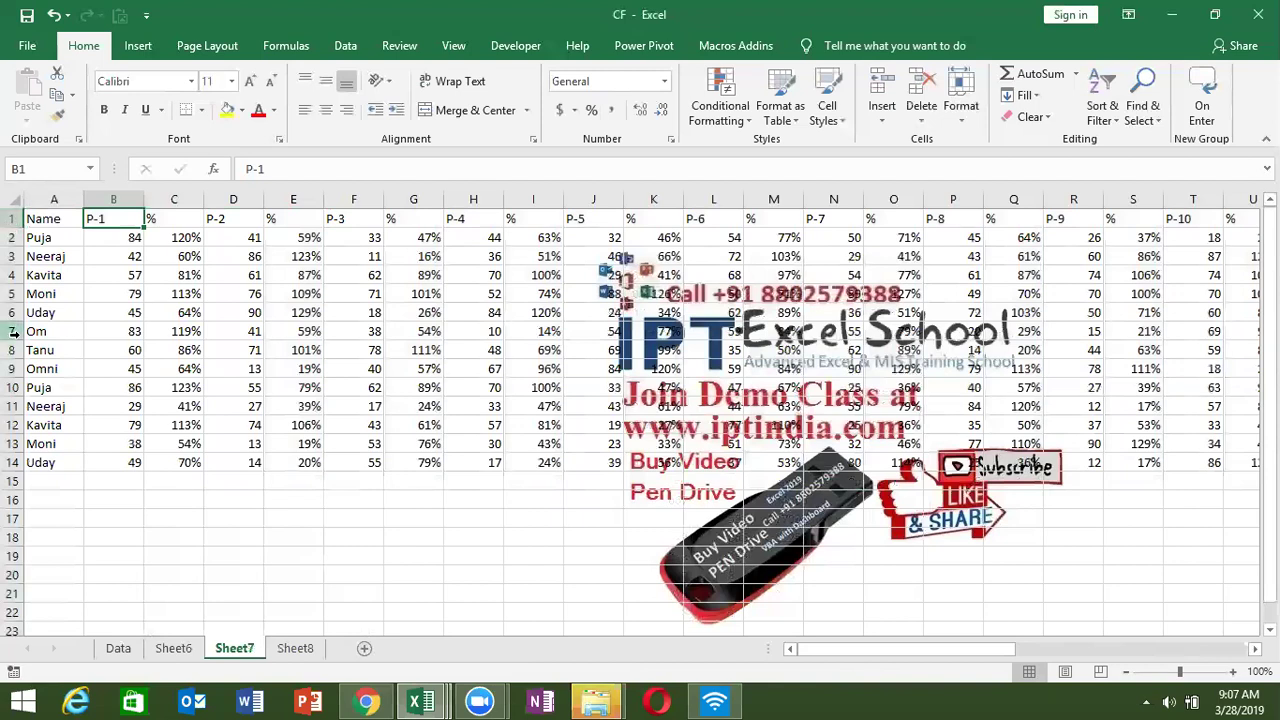
- Add AutoFilter arrows to the Data sheet headers from D1 and open the Zone filter list
click(116, 650)
click(220, 235)
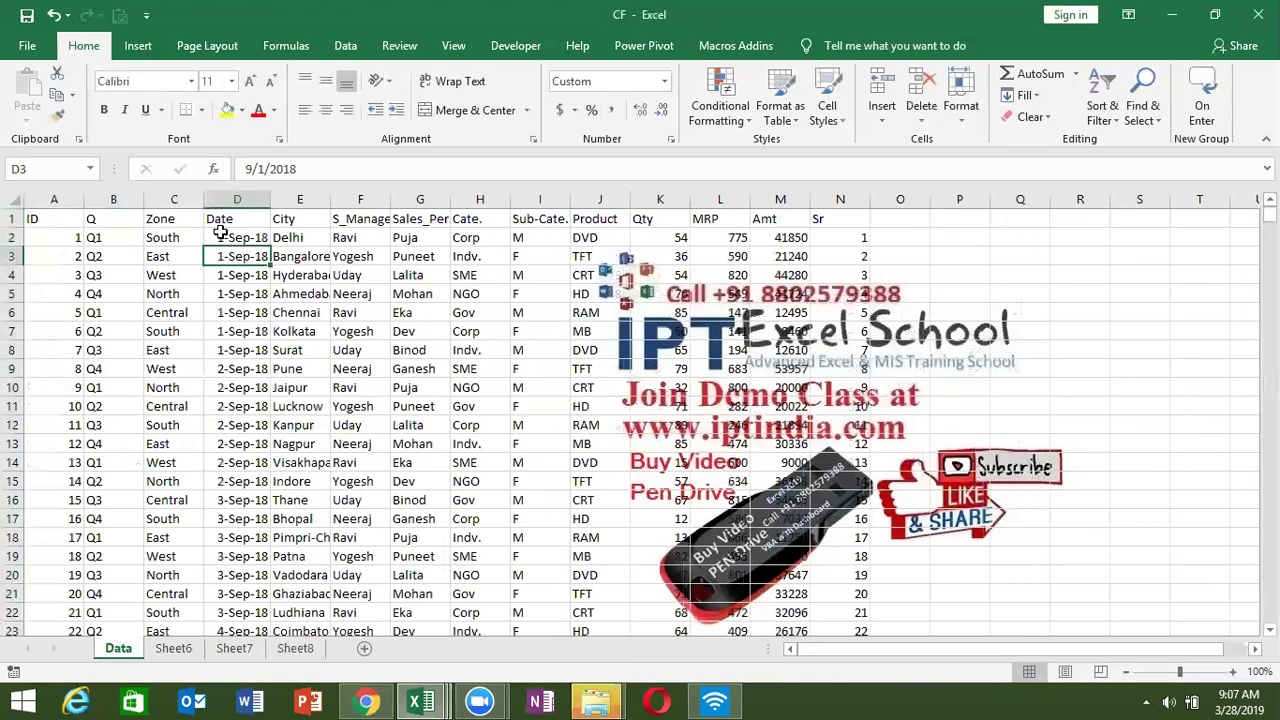
click(231, 217)
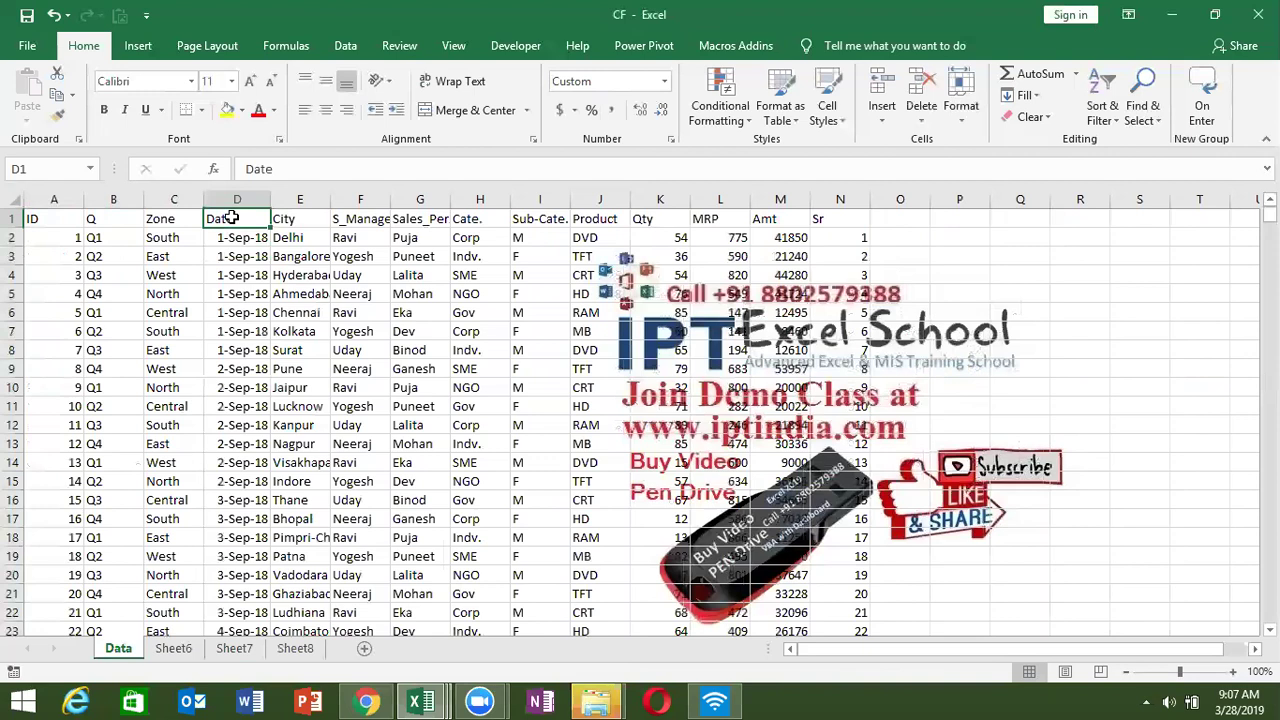
key(ctrl+shift+l)
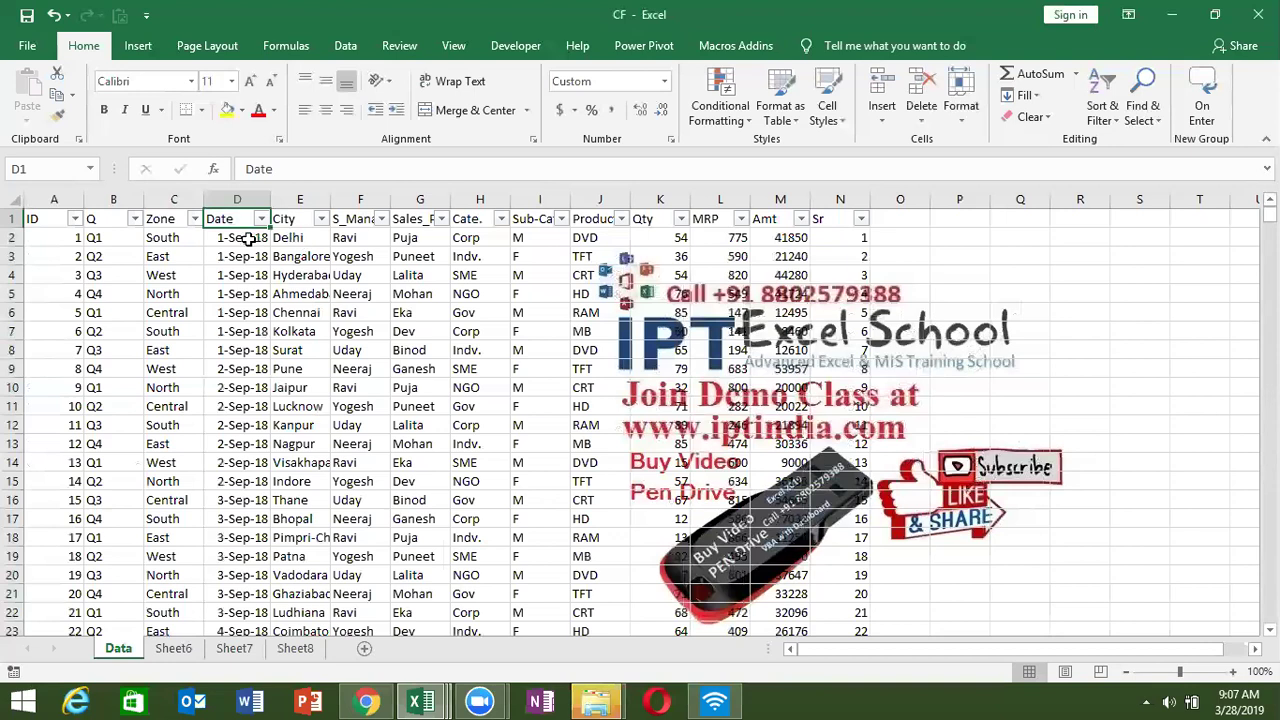
click(163, 201)
click(194, 218)
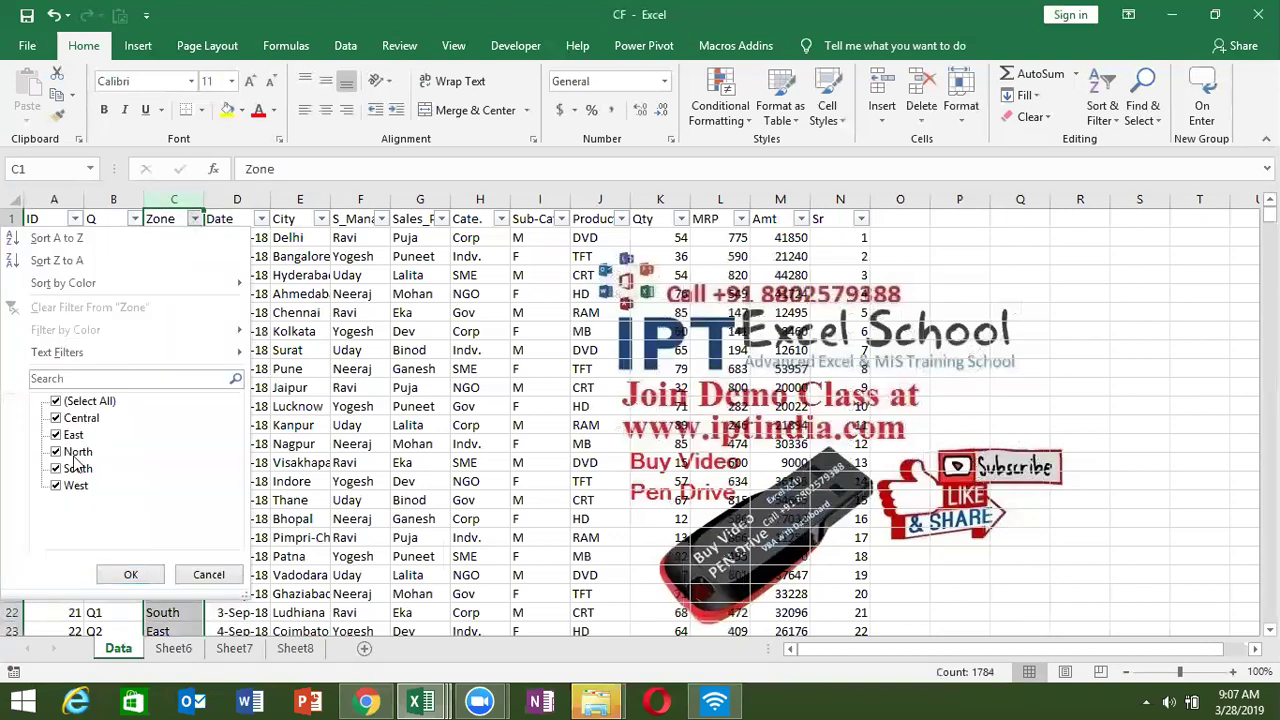
- Leave Zone unfiltered and open Number Filters > Custom Filter for the Qty column
mouse_move(133, 357)
click(337, 292)
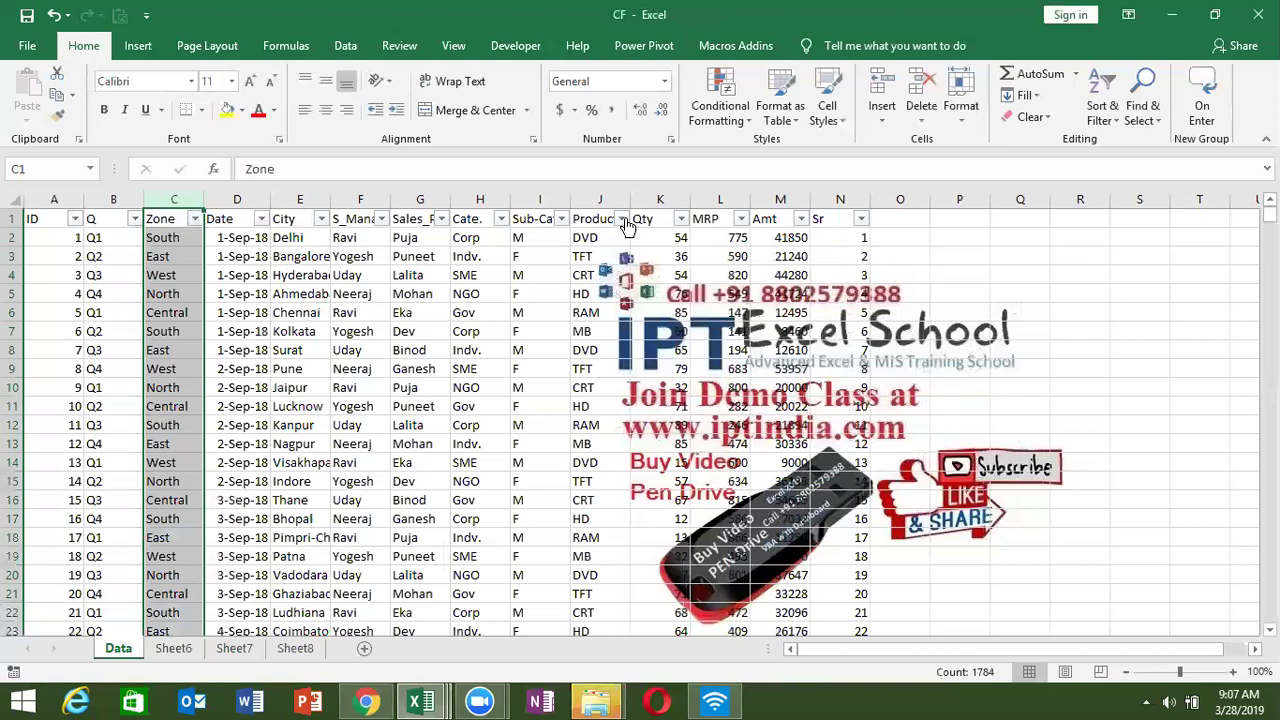
click(665, 198)
click(680, 218)
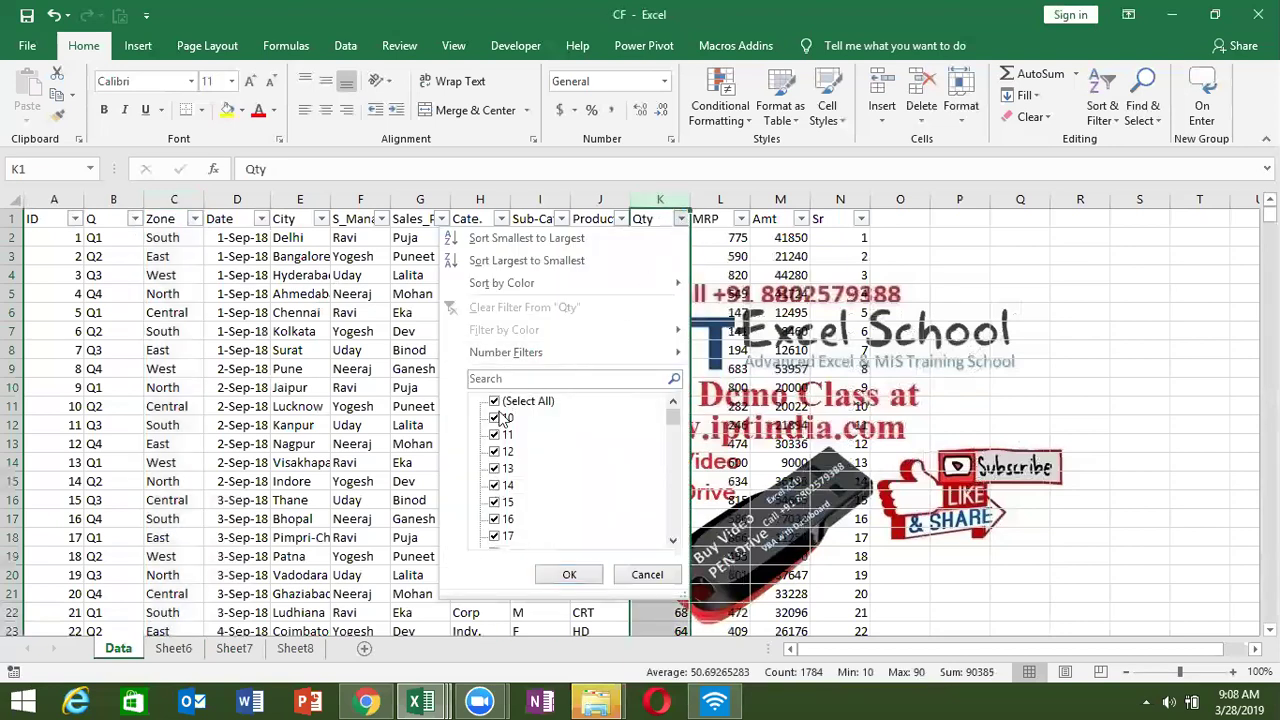
mouse_move(512, 349)
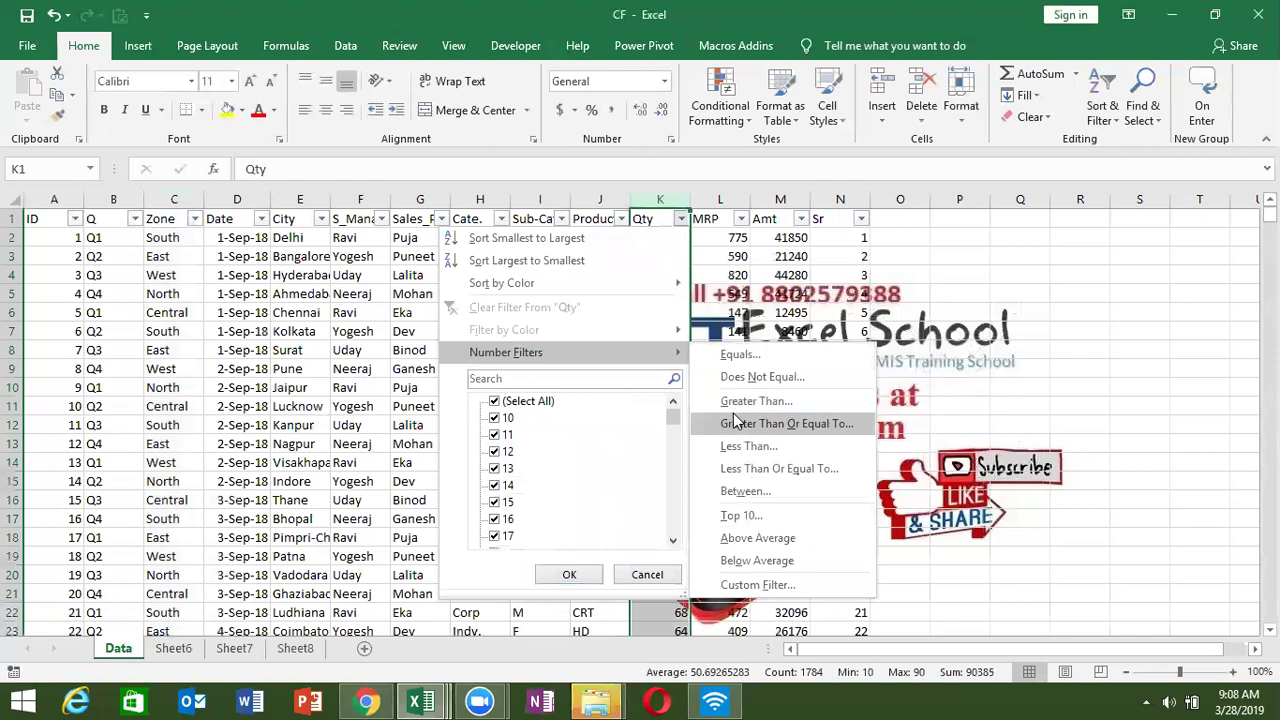
click(745, 584)
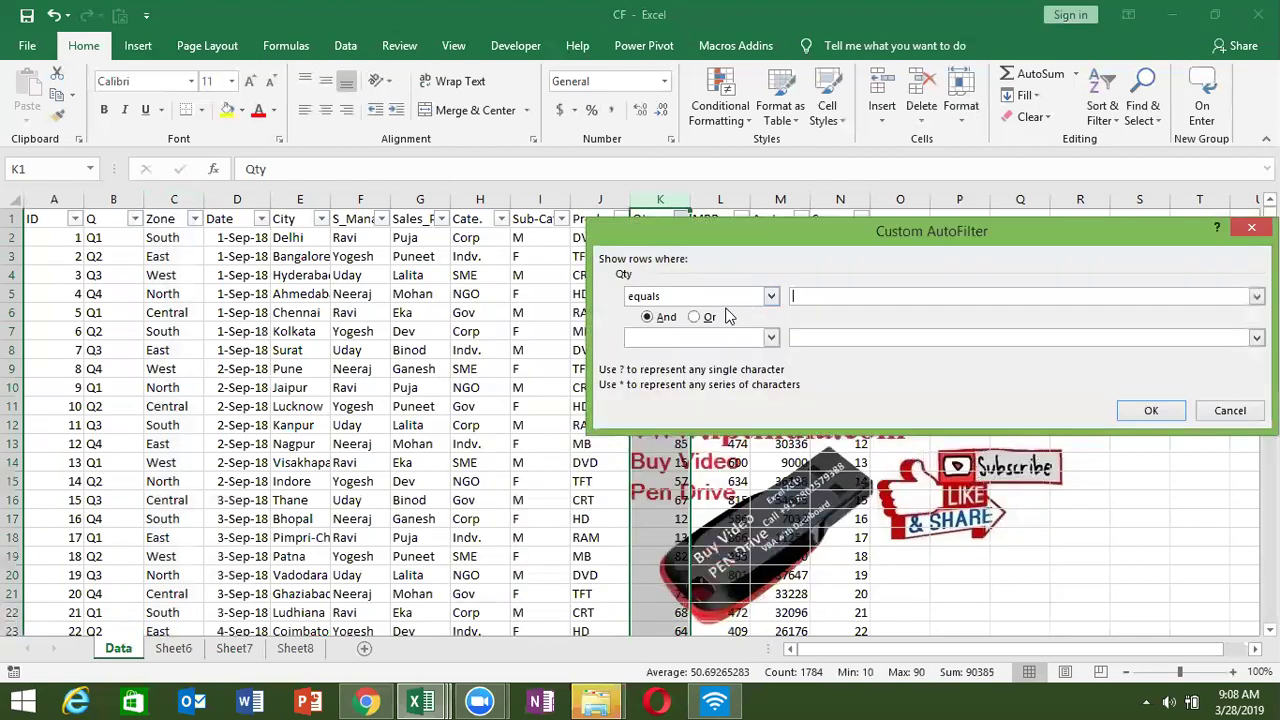
- Keep equals, cancel the Qty Custom AutoFilter, and open the Date column's filter list
click(727, 298)
click(727, 300)
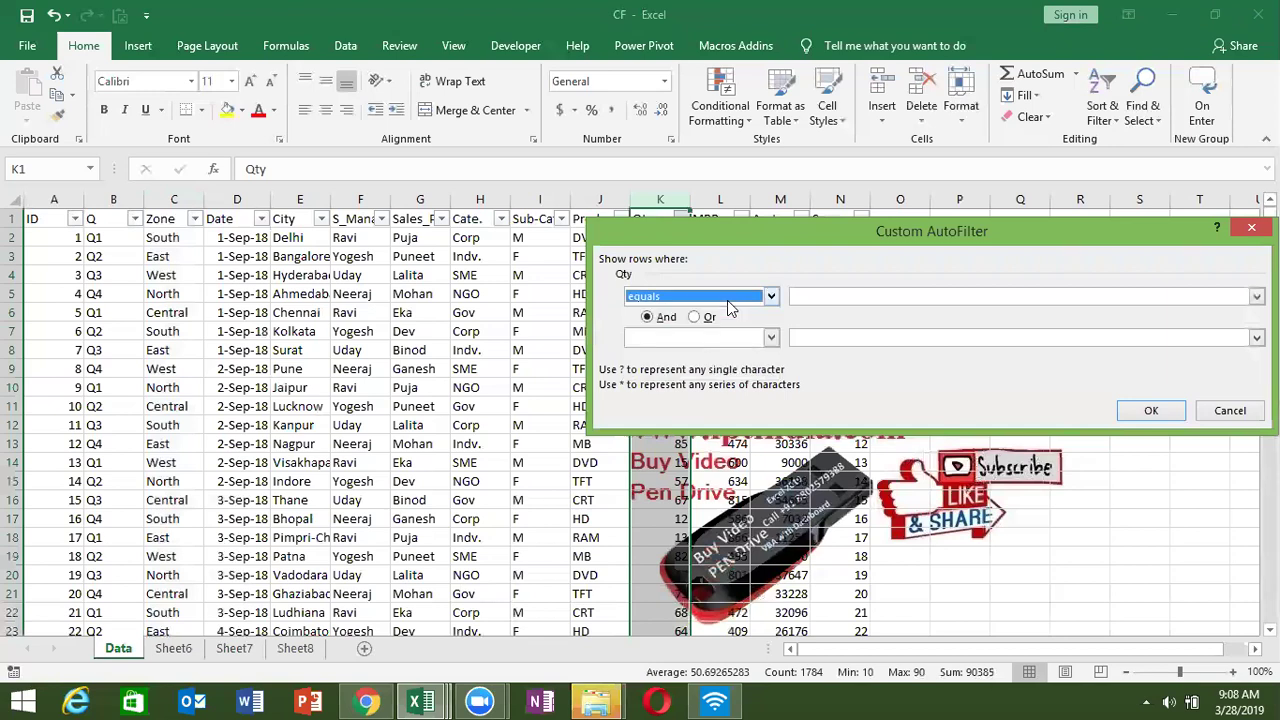
click(727, 300)
click(727, 300)
click(1243, 410)
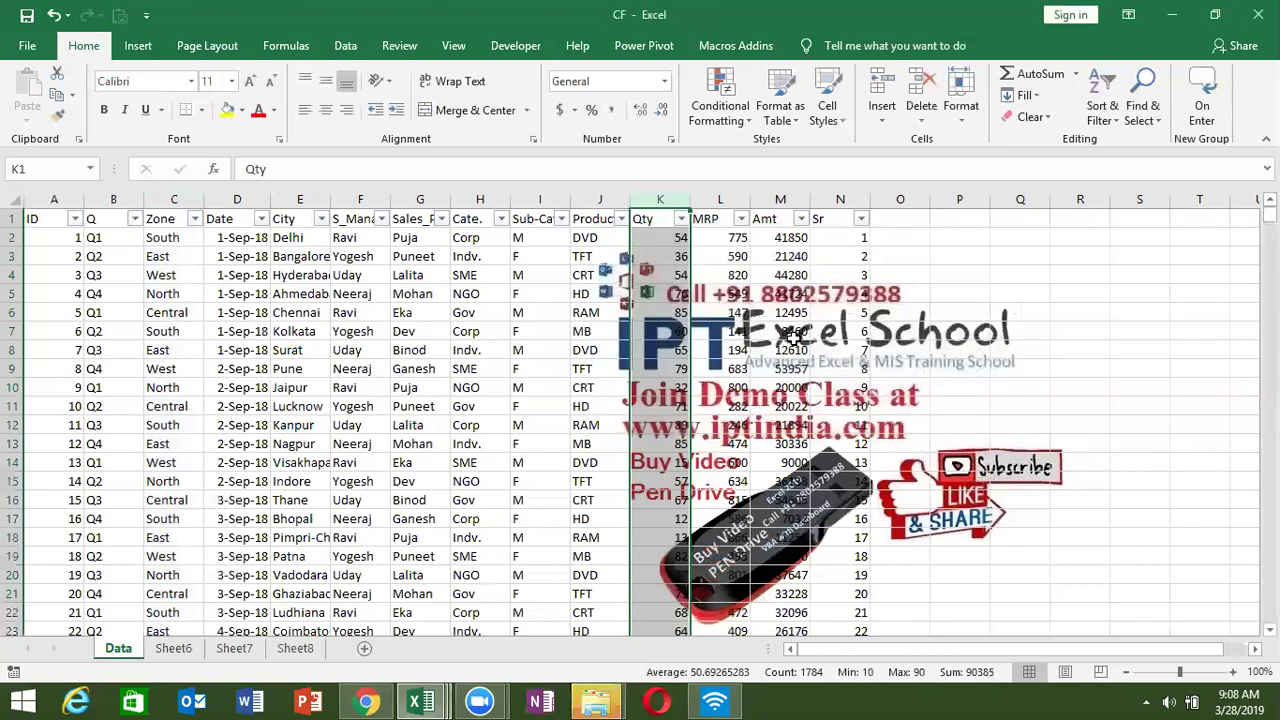
click(312, 276)
click(261, 219)
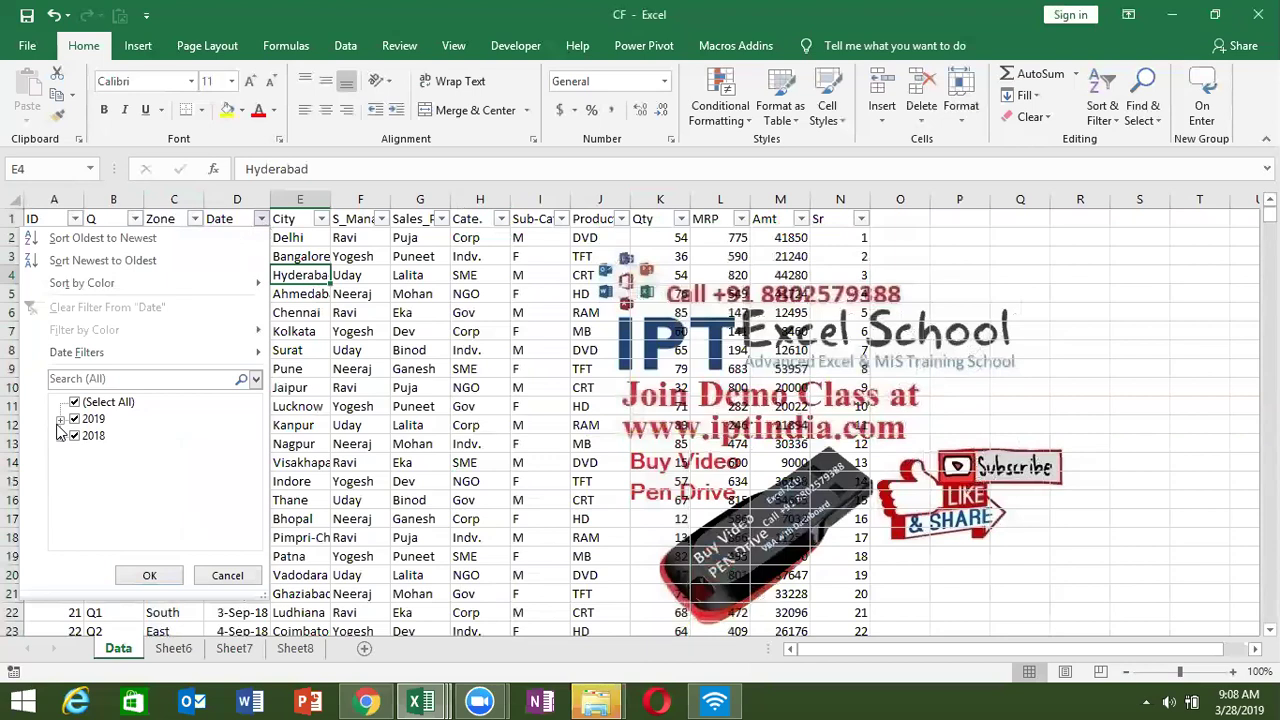
- Expand 2019 into months and January into days, then show the Date Filters period options
click(60, 420)
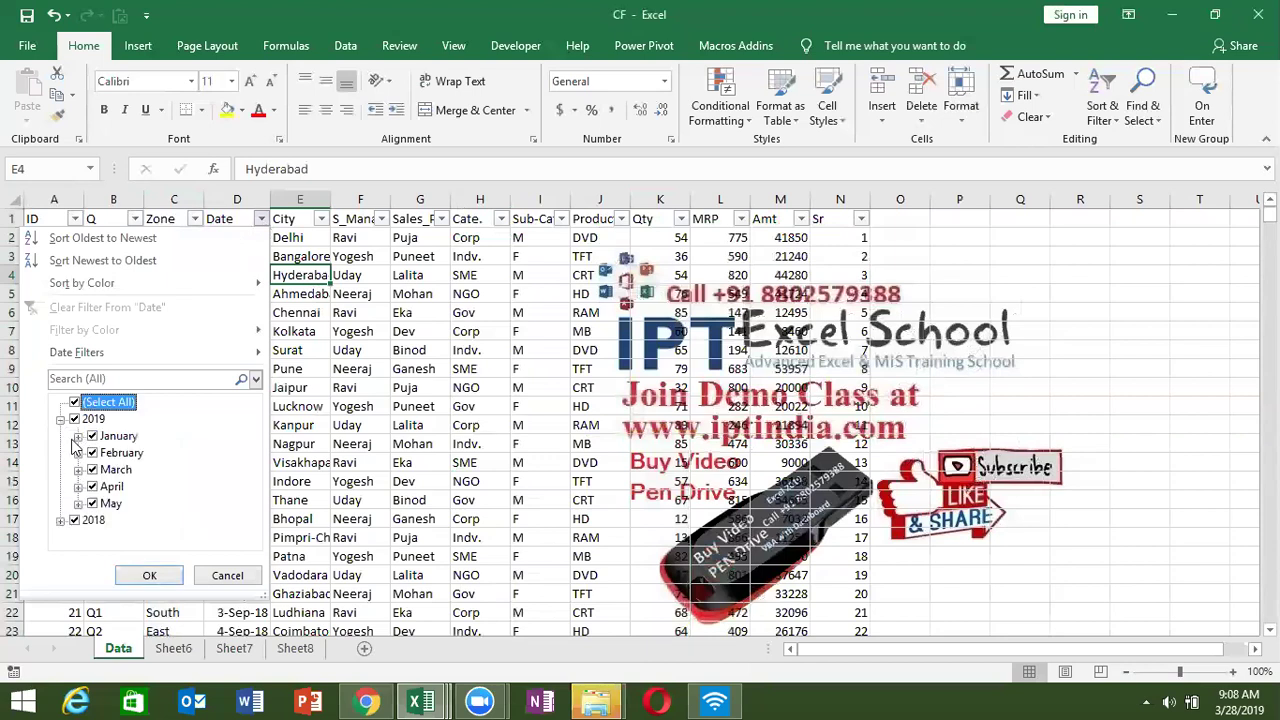
click(77, 437)
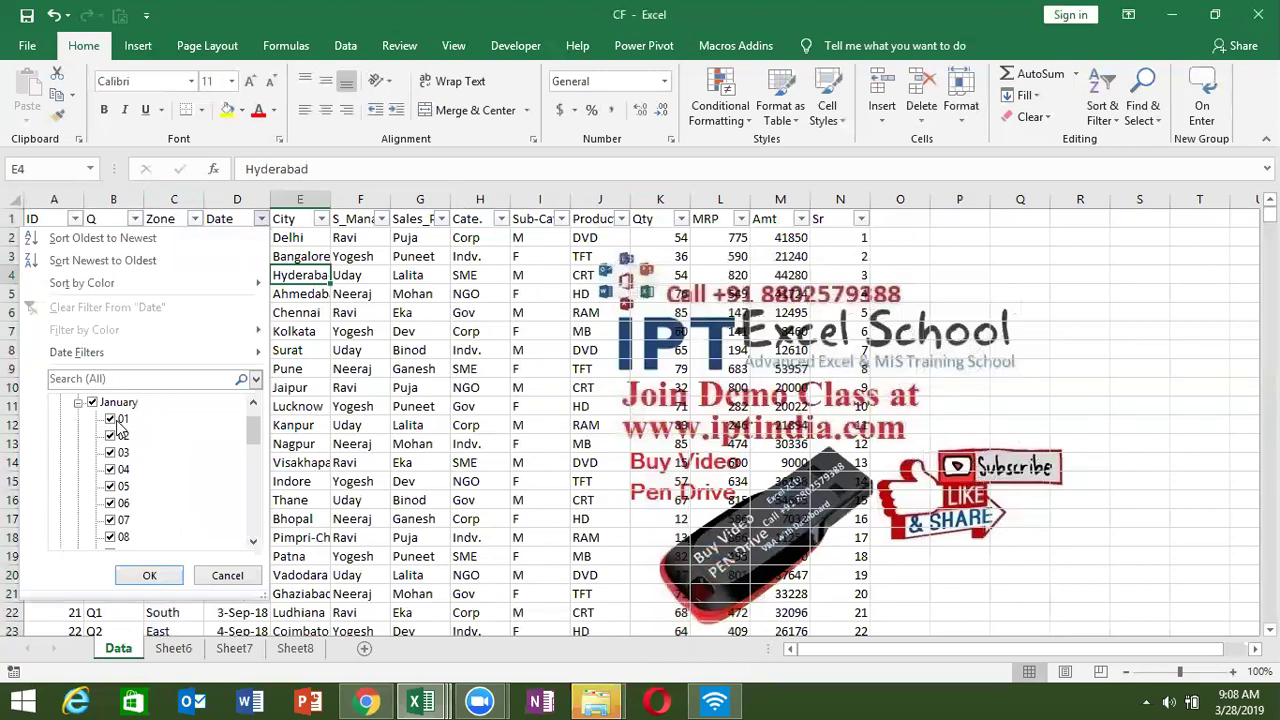
mouse_move(63, 358)
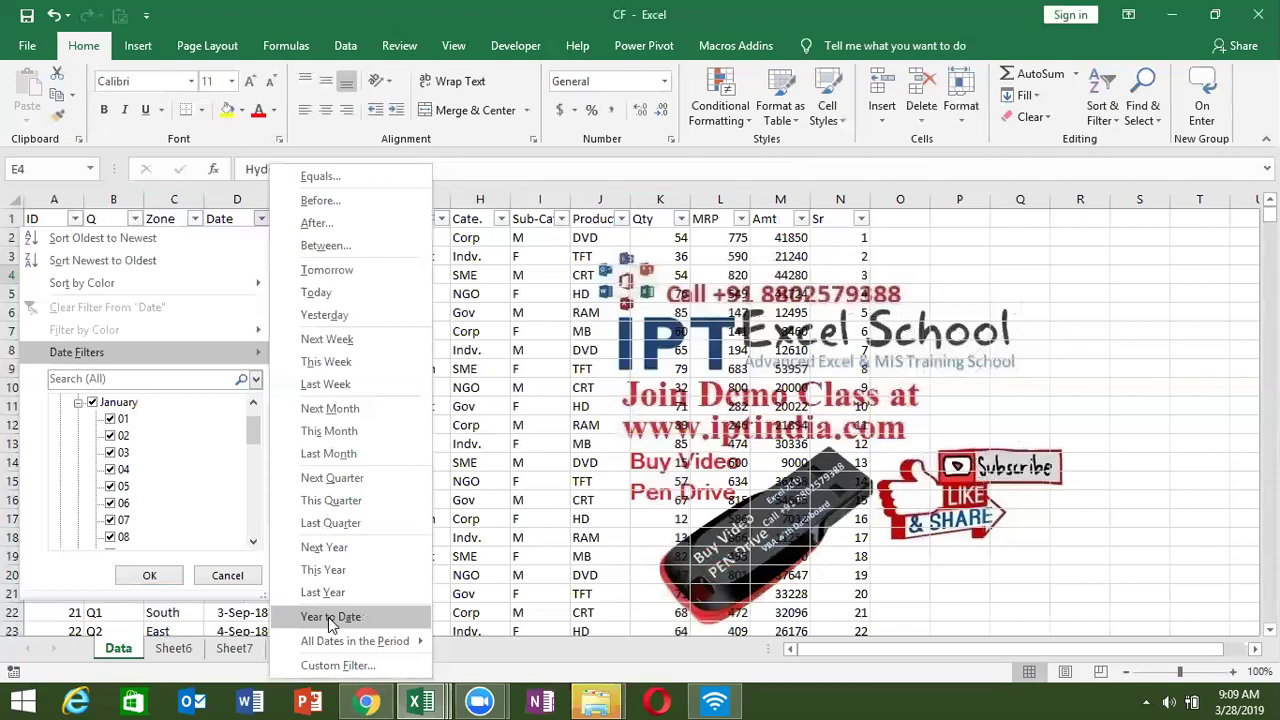
- Dismiss the Date filter menus without filtering and switch to Sheet8
mouse_move(326, 645)
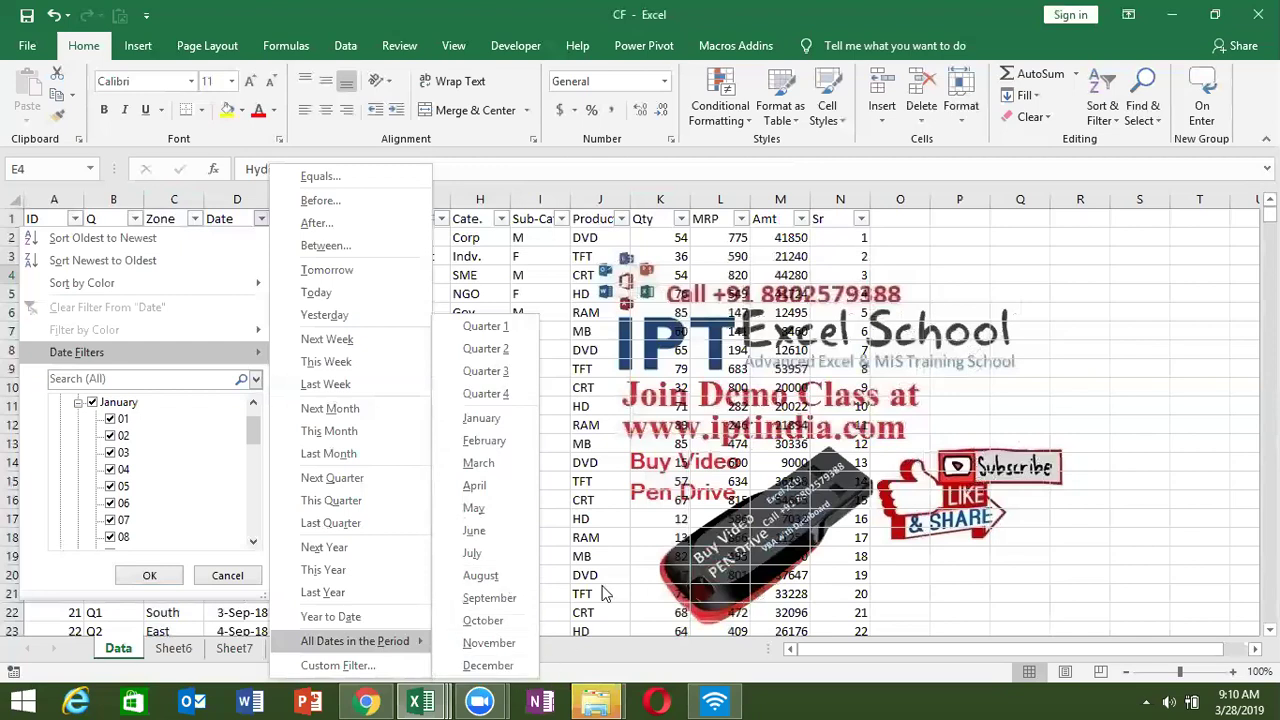
click(627, 506)
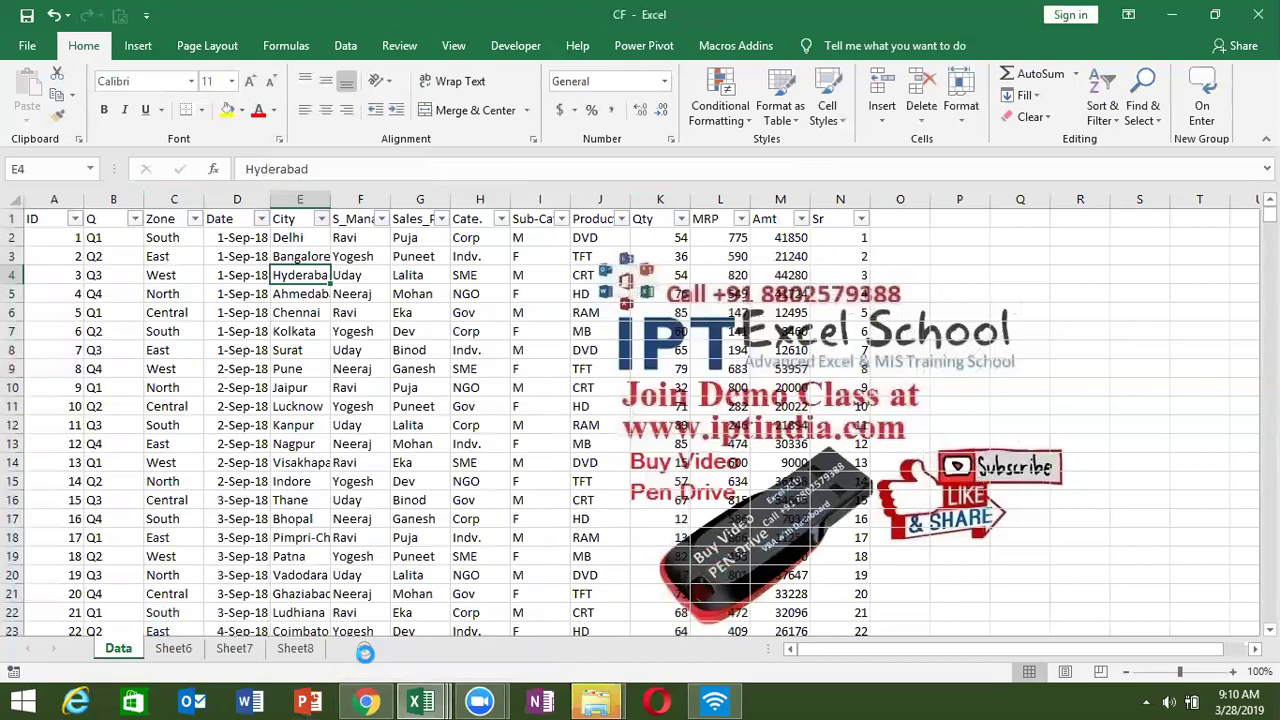
click(366, 654)
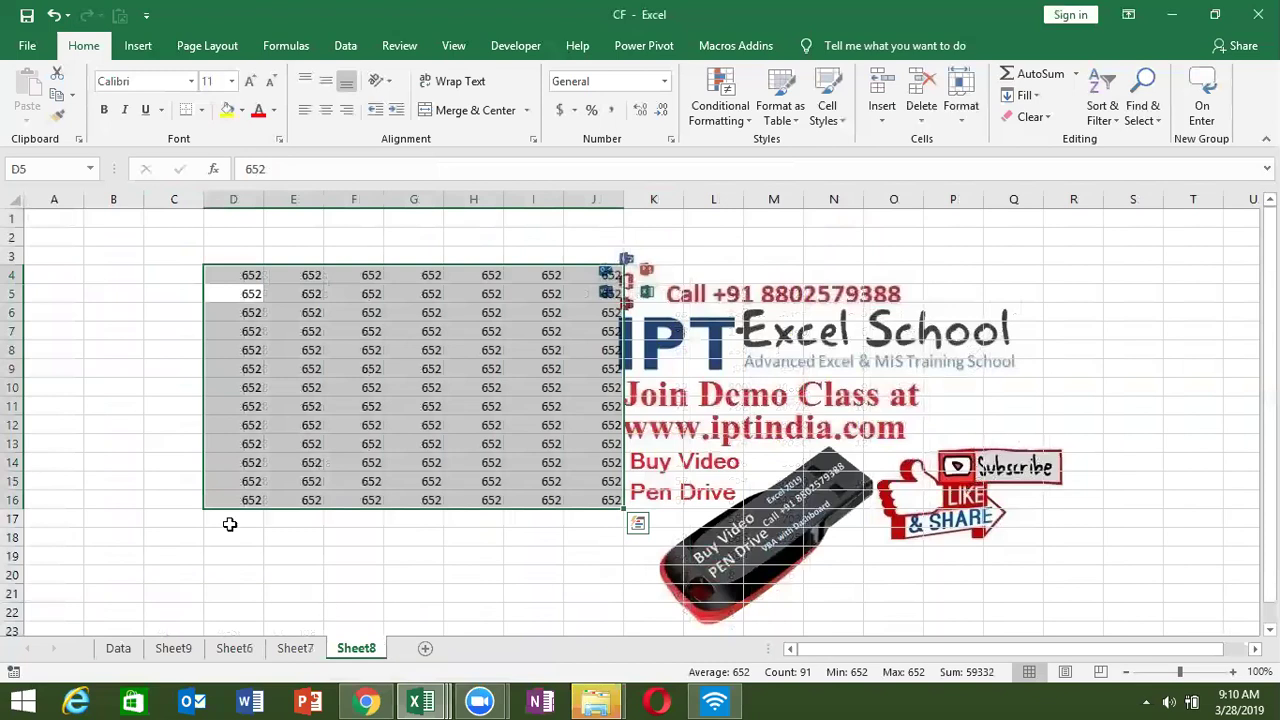
- Hide rows 6 through 11 of the 652 block on Sheet8
click(125, 400)
drag(14, 312, 14, 406)
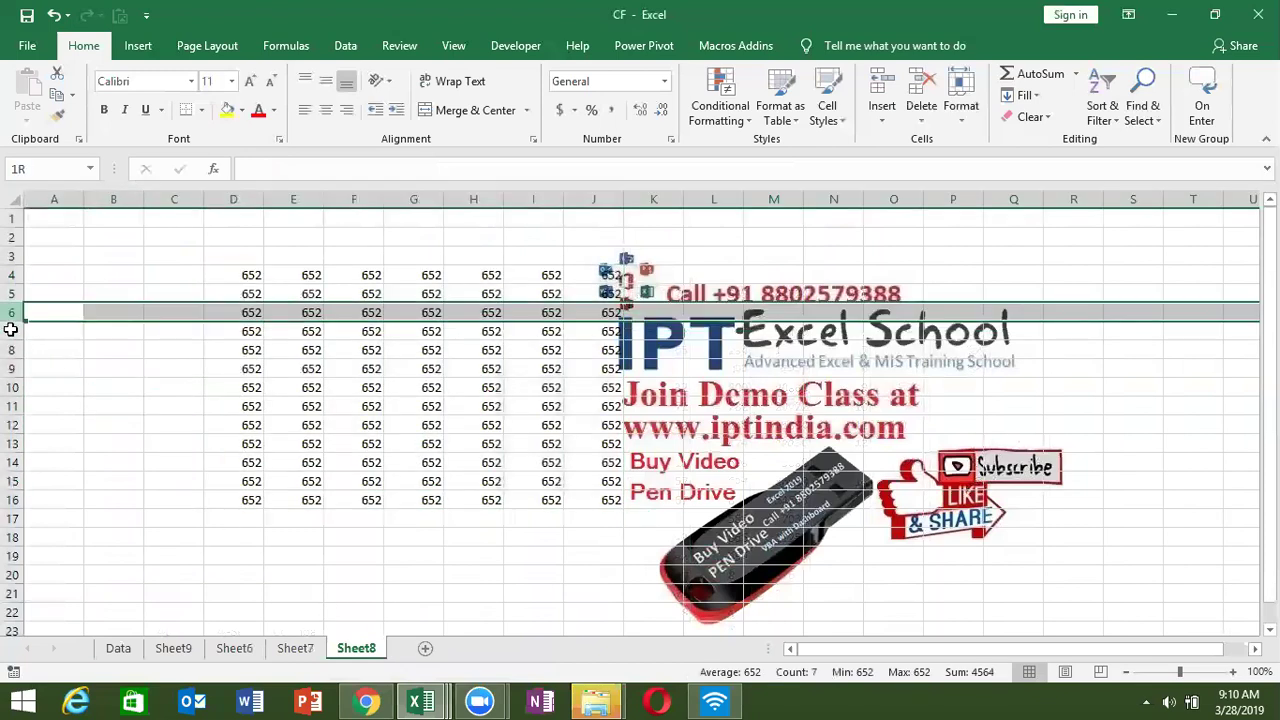
right_click(14, 388)
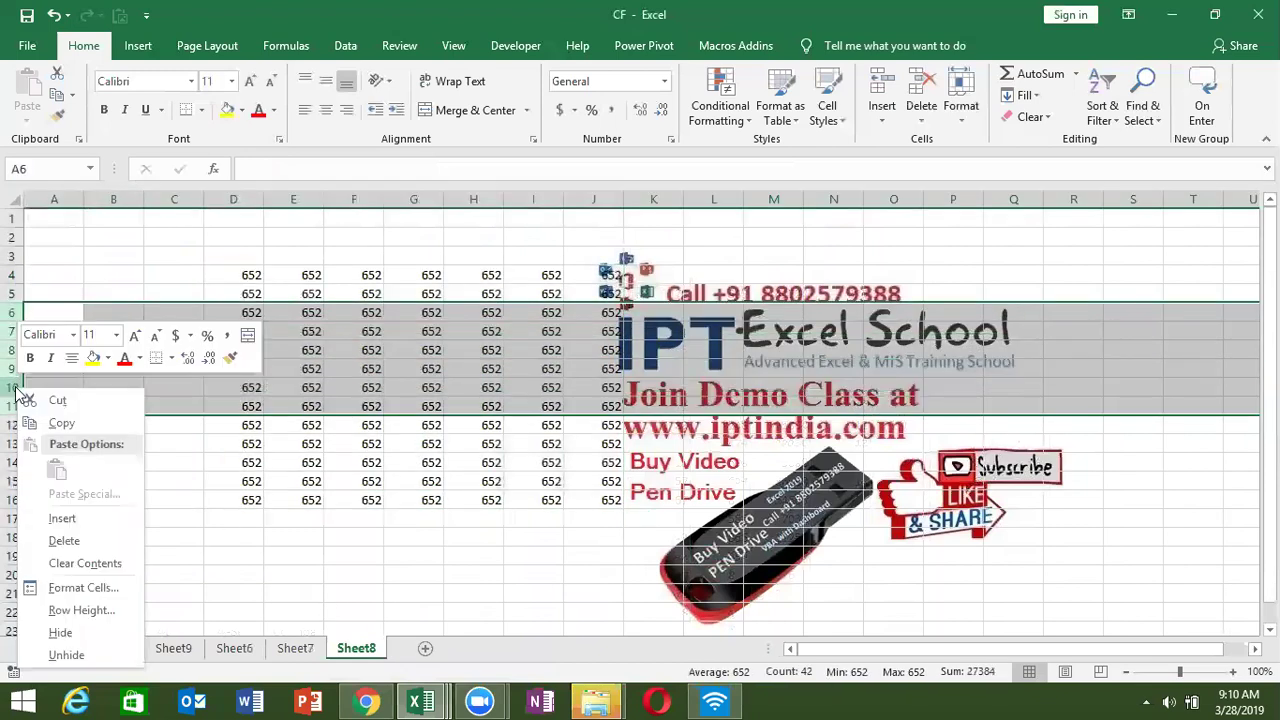
click(60, 632)
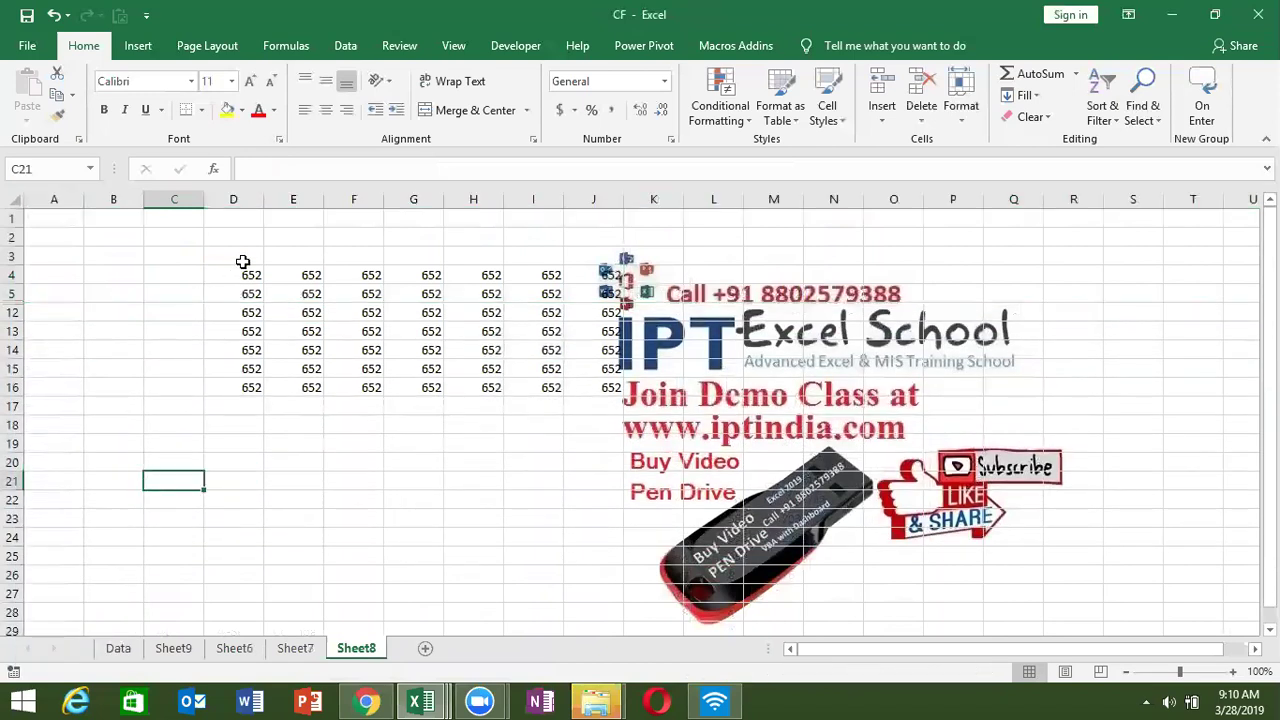
- Trial-paste D4:D16 at D20, delete that paste, and reselect D4:D16
drag(248, 276, 257, 378)
key(ctrl+c)
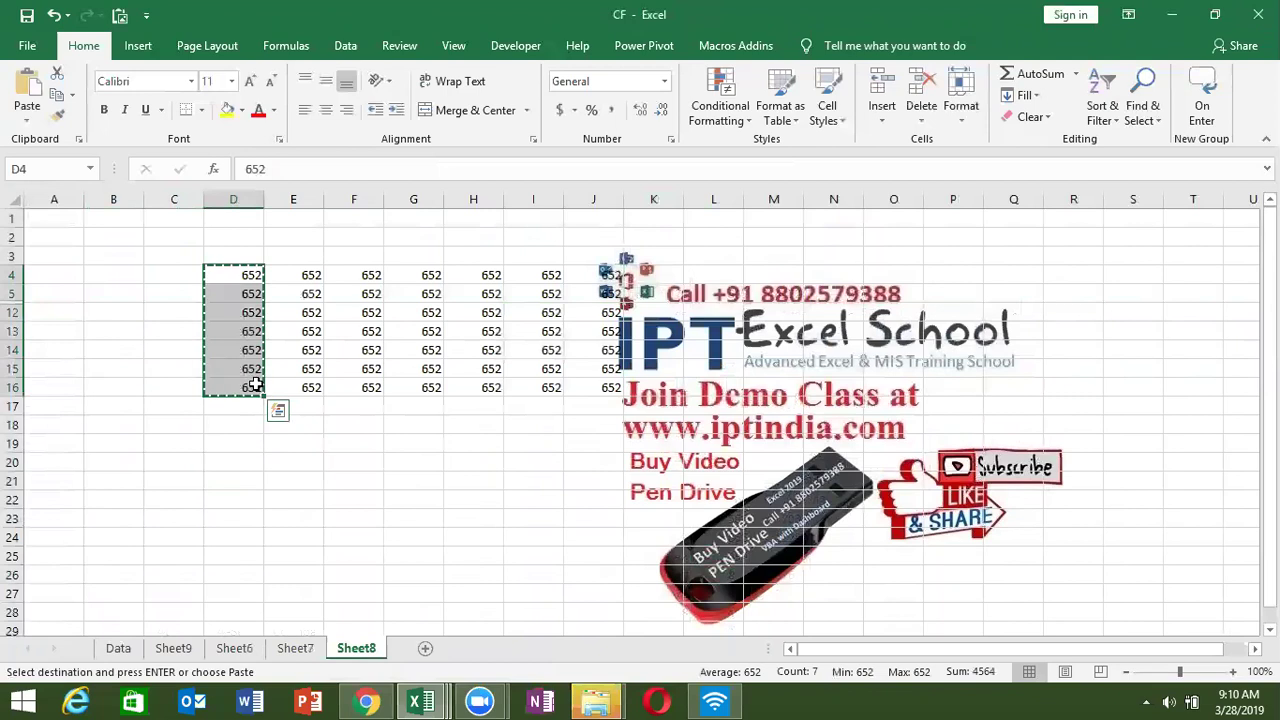
click(228, 470)
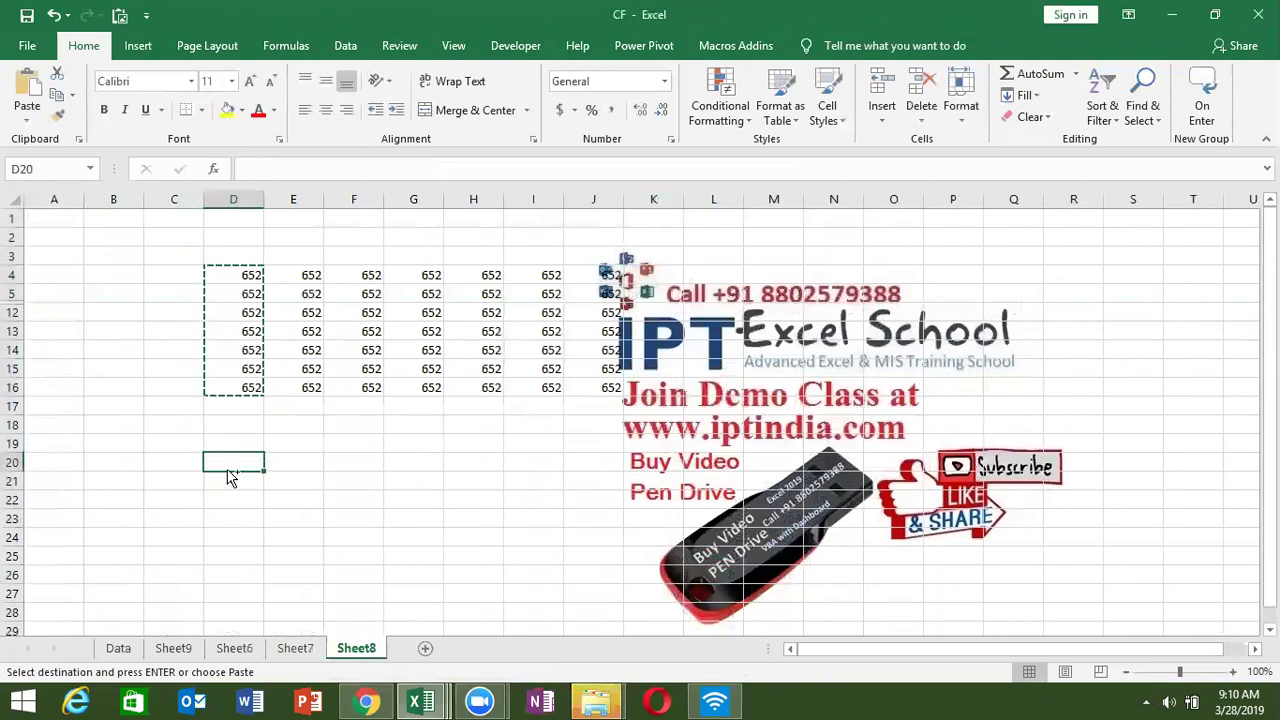
key(ctrl+v)
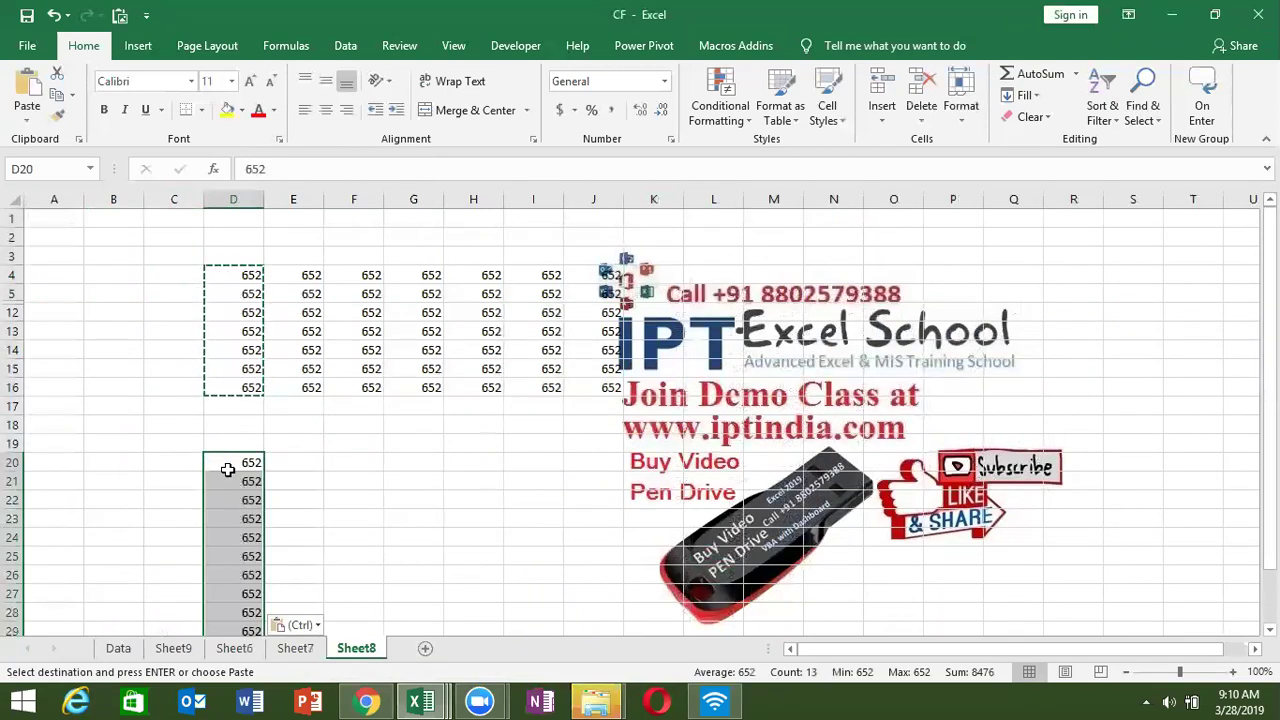
key(Delete)
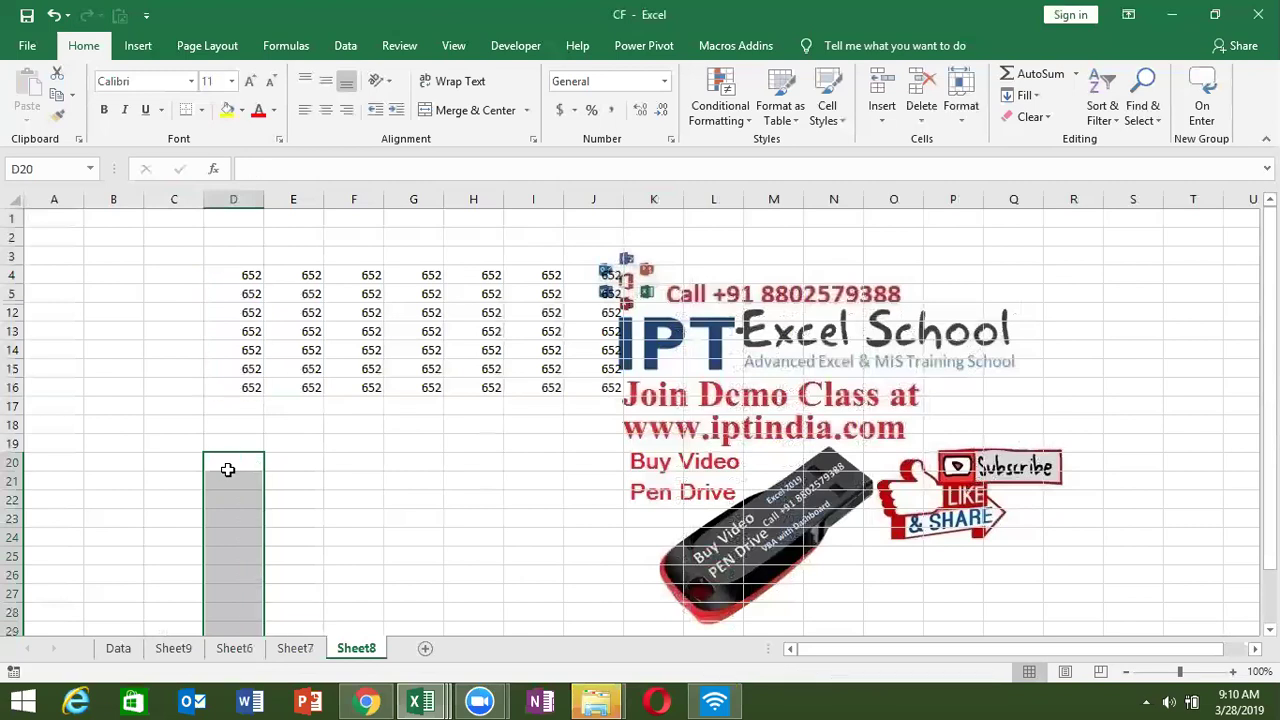
key(ctrl+Up)
key(ctrl+Up)
key(ctrl+Up)
key(Down)
key(Down)
key(Down)
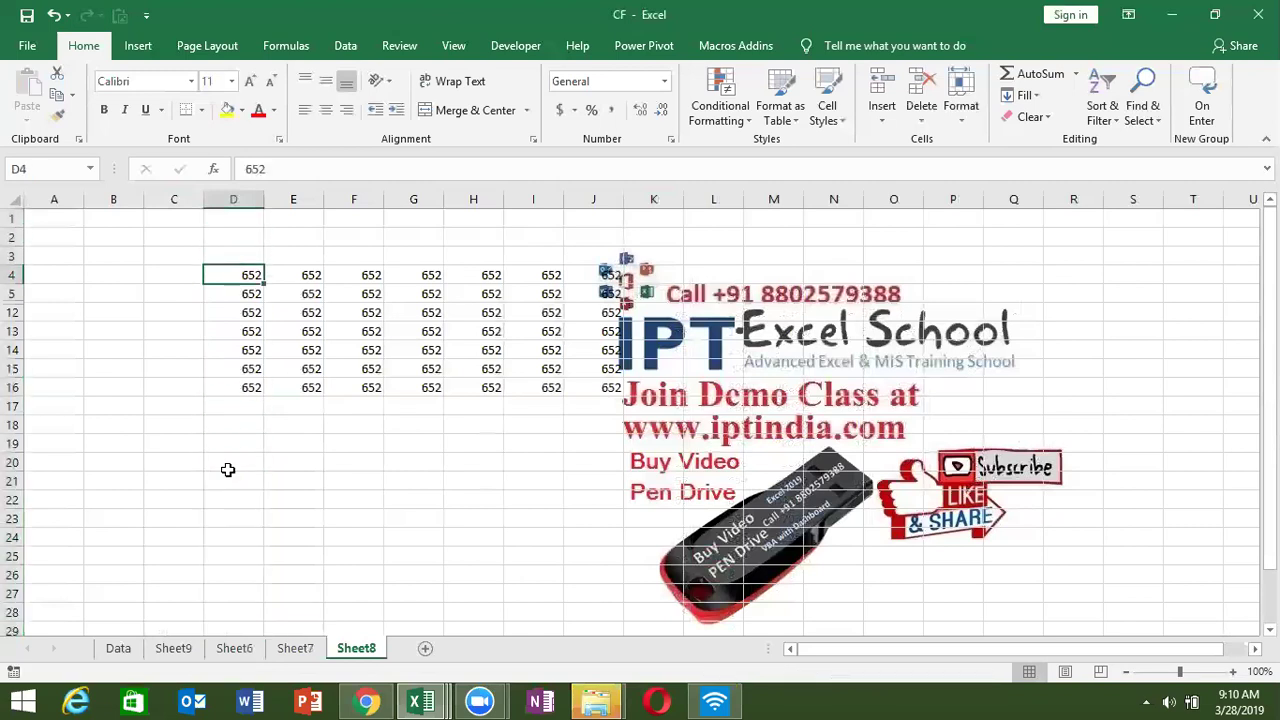
key(ctrl+shift+Down)
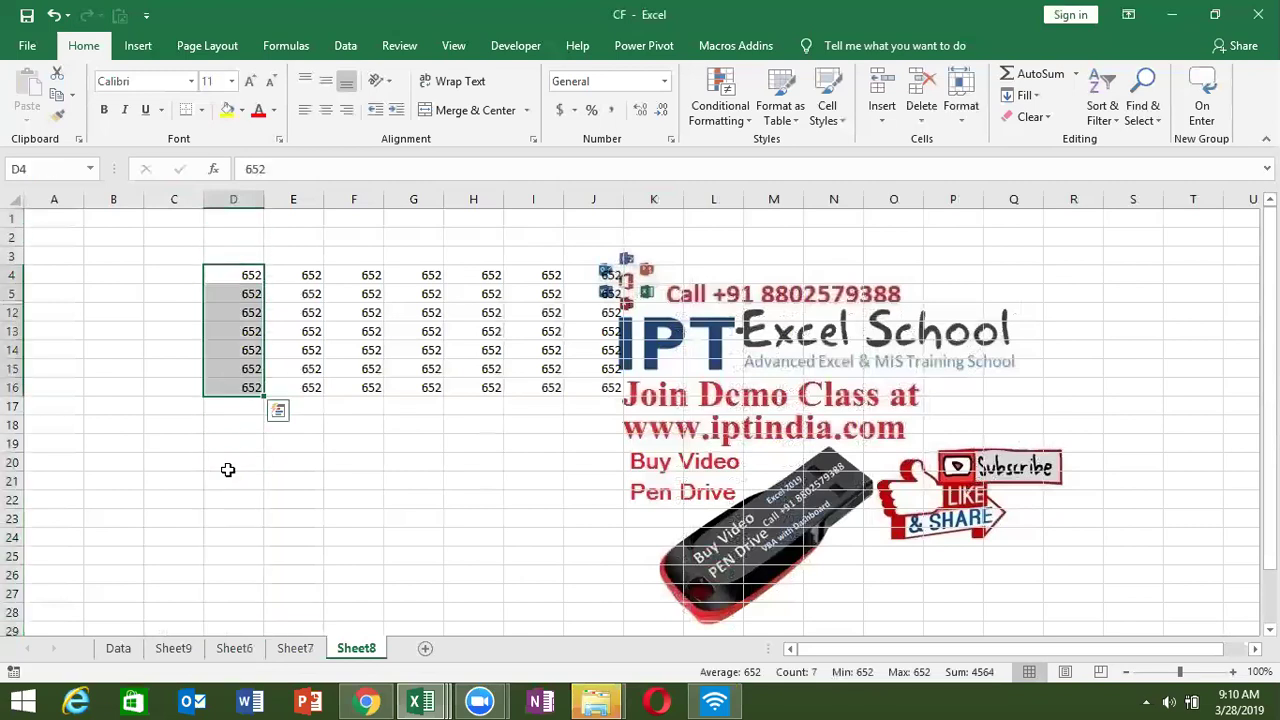
click(1155, 125)
click(1172, 207)
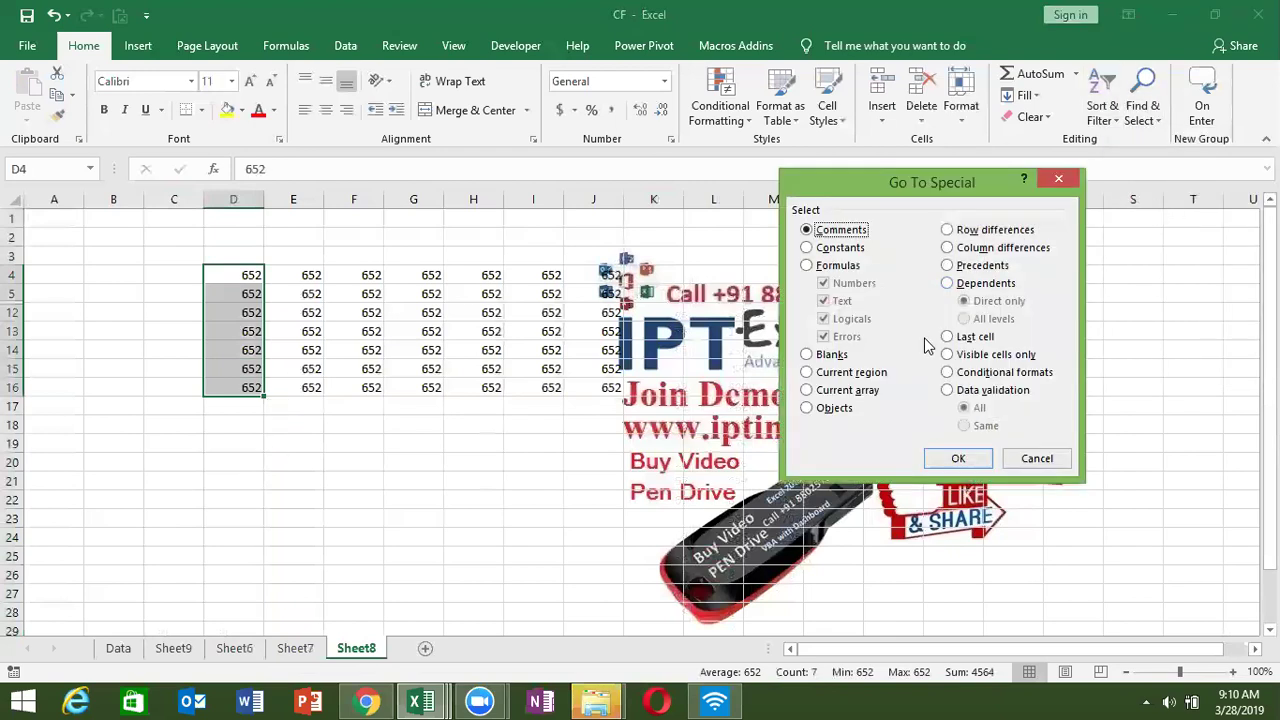
click(967, 356)
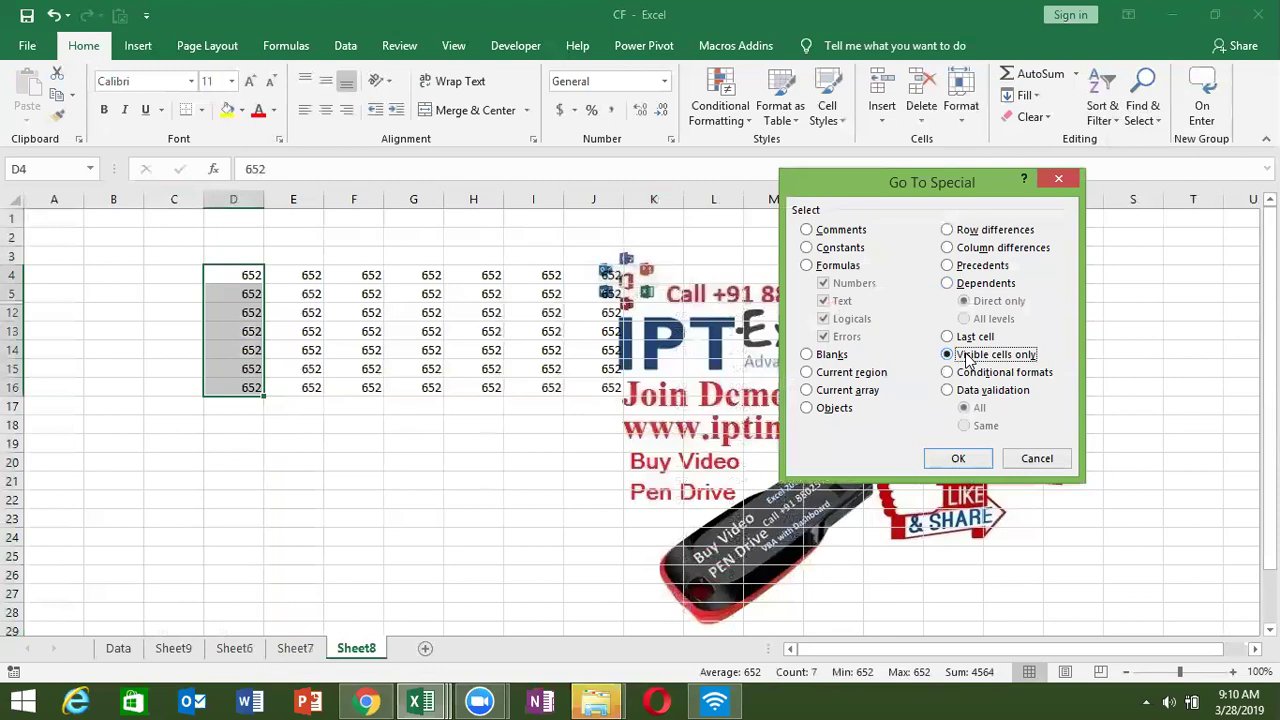
click(960, 459)
key(ctrl+c)
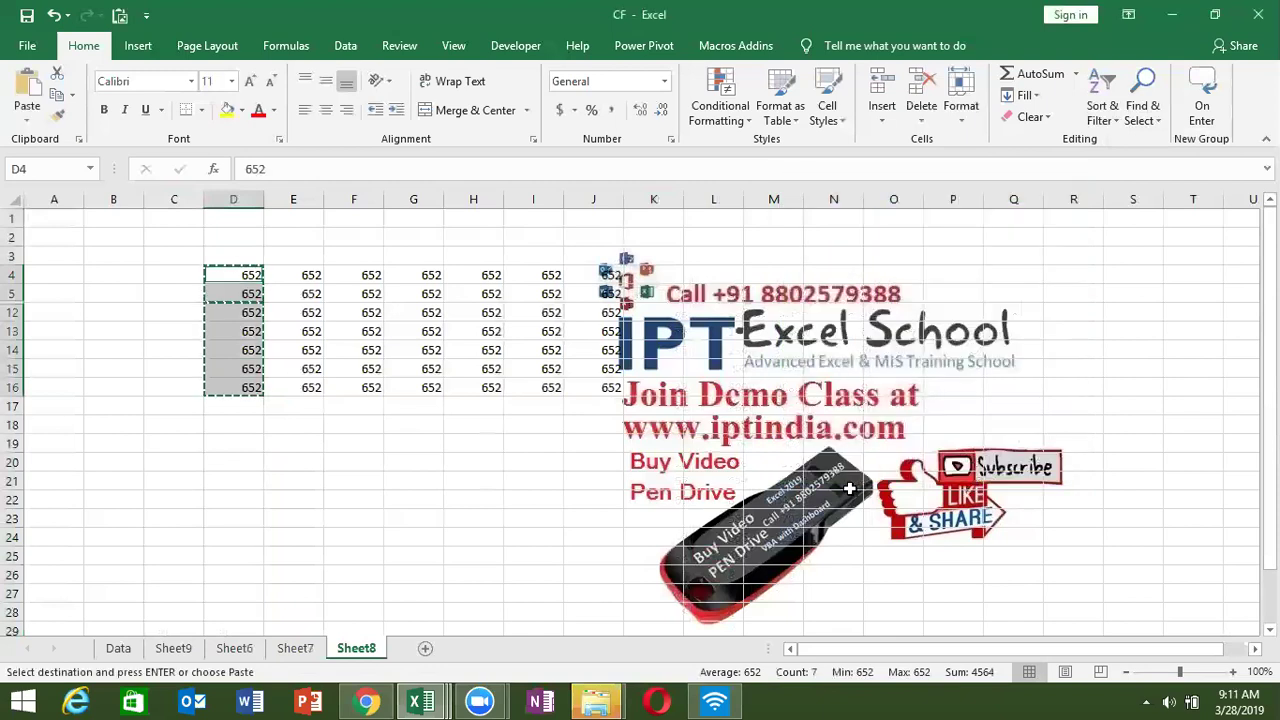
click(257, 474)
key(ctrl+v)
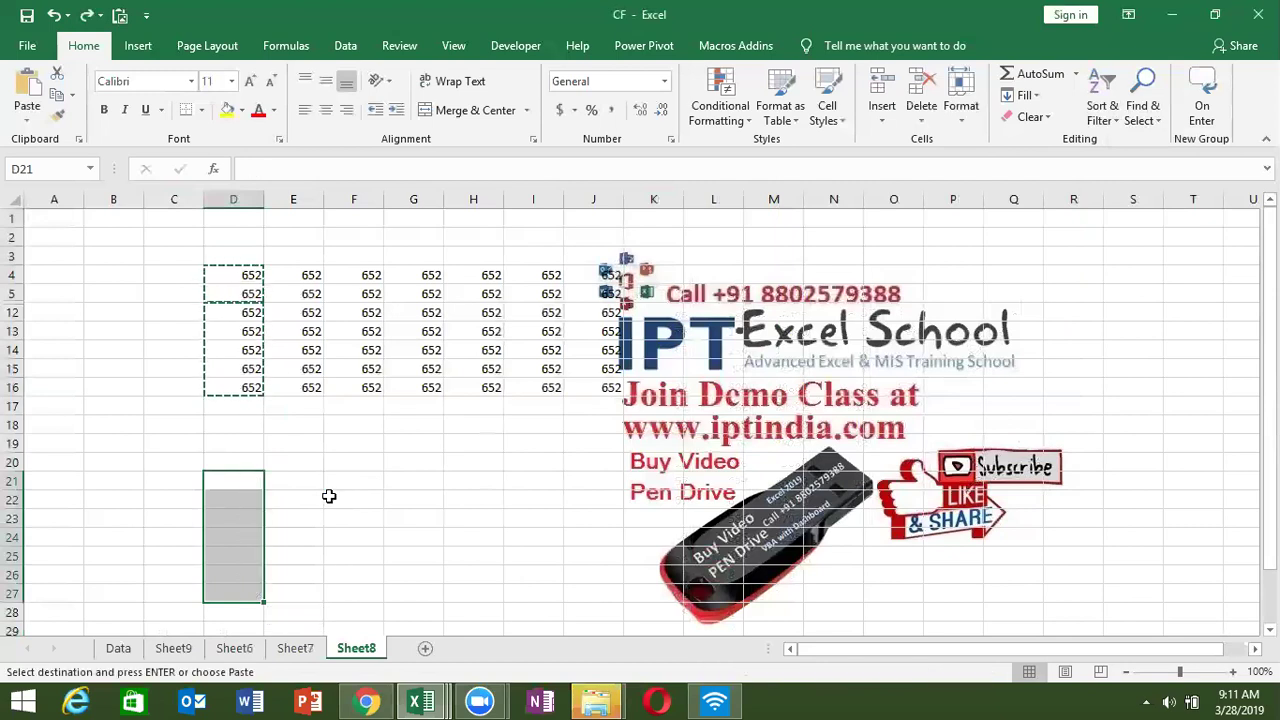
key(Delete)
click(339, 483)
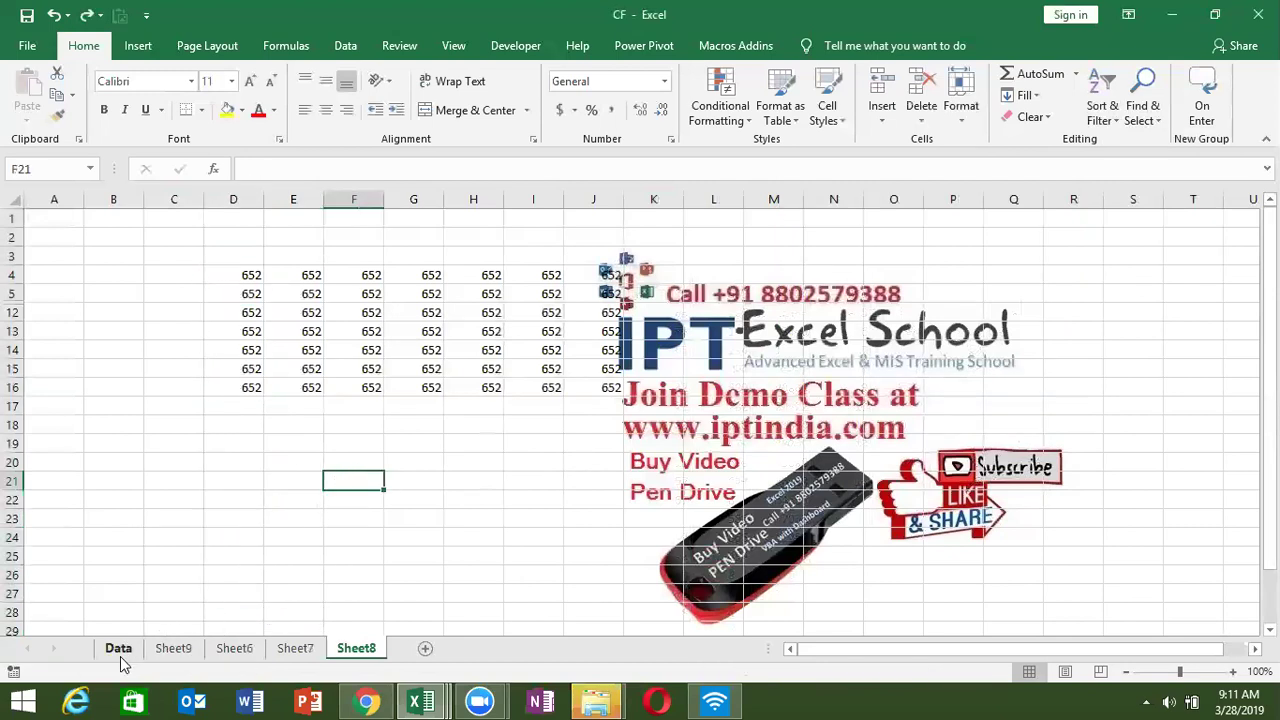
- Go to Sheet6 and turn on AutoFilter for the table headers from A1
click(120, 654)
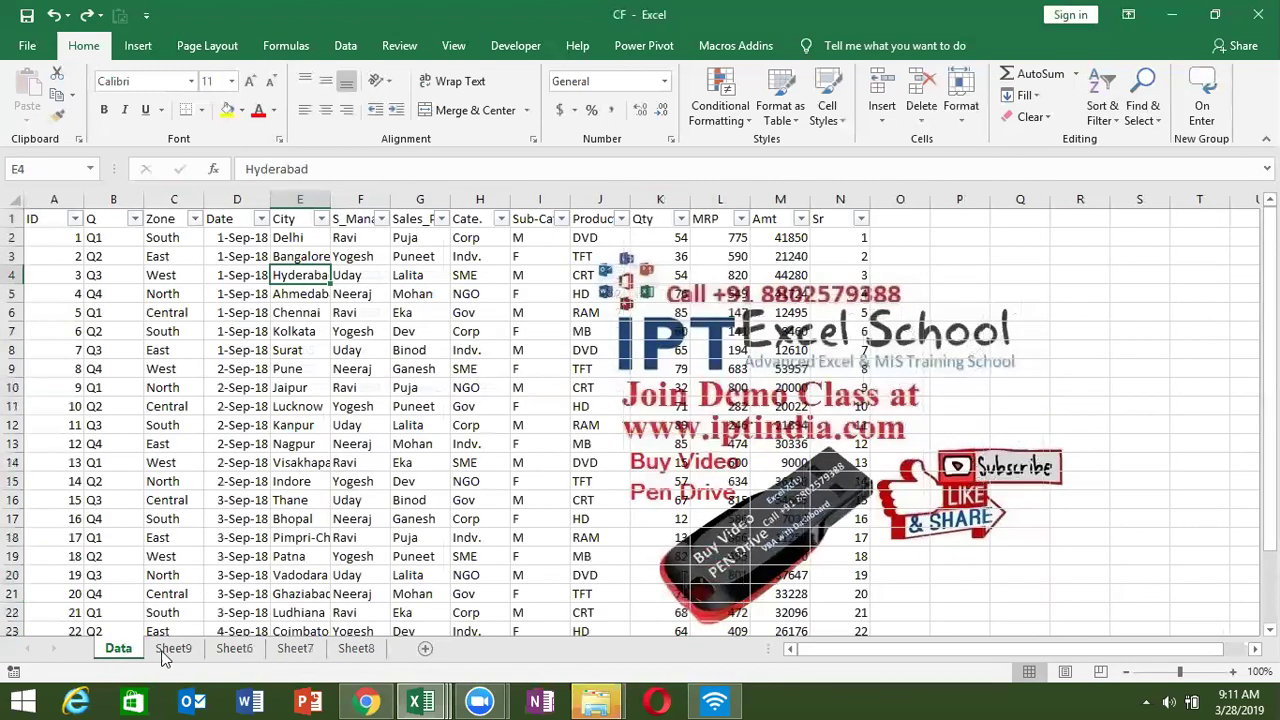
click(235, 649)
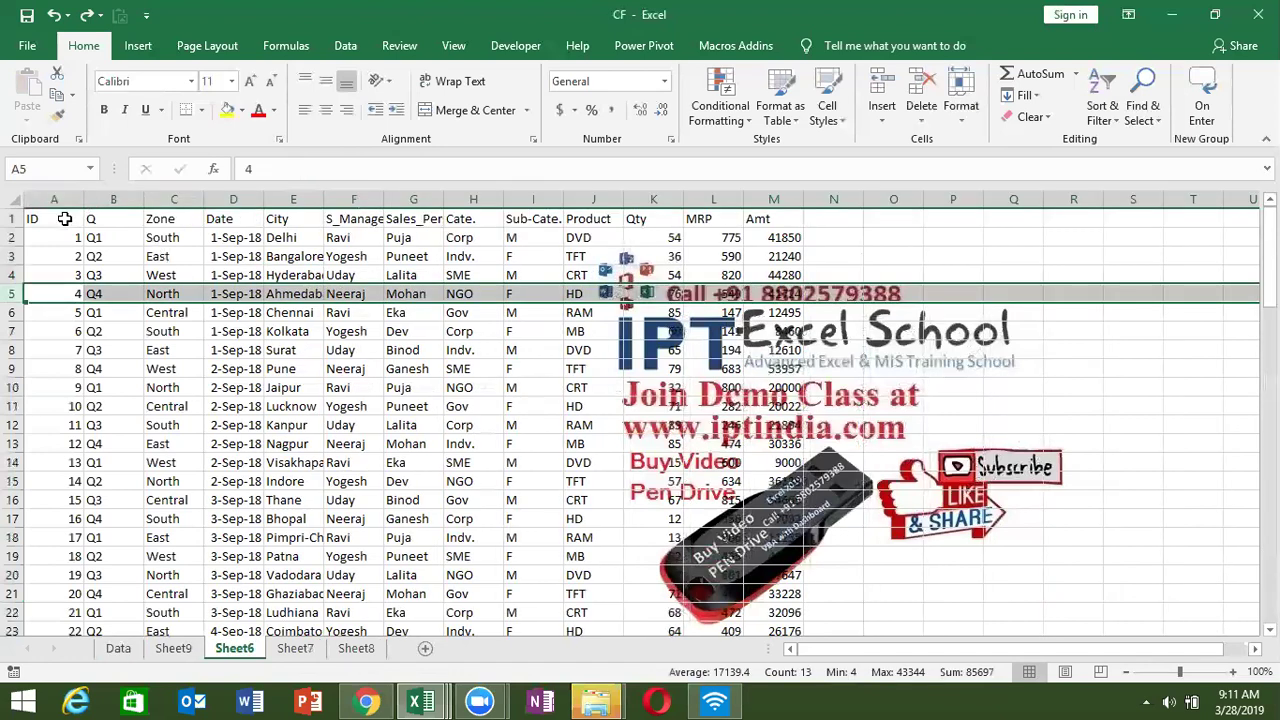
click(64, 218)
key(ctrl+shift+l)
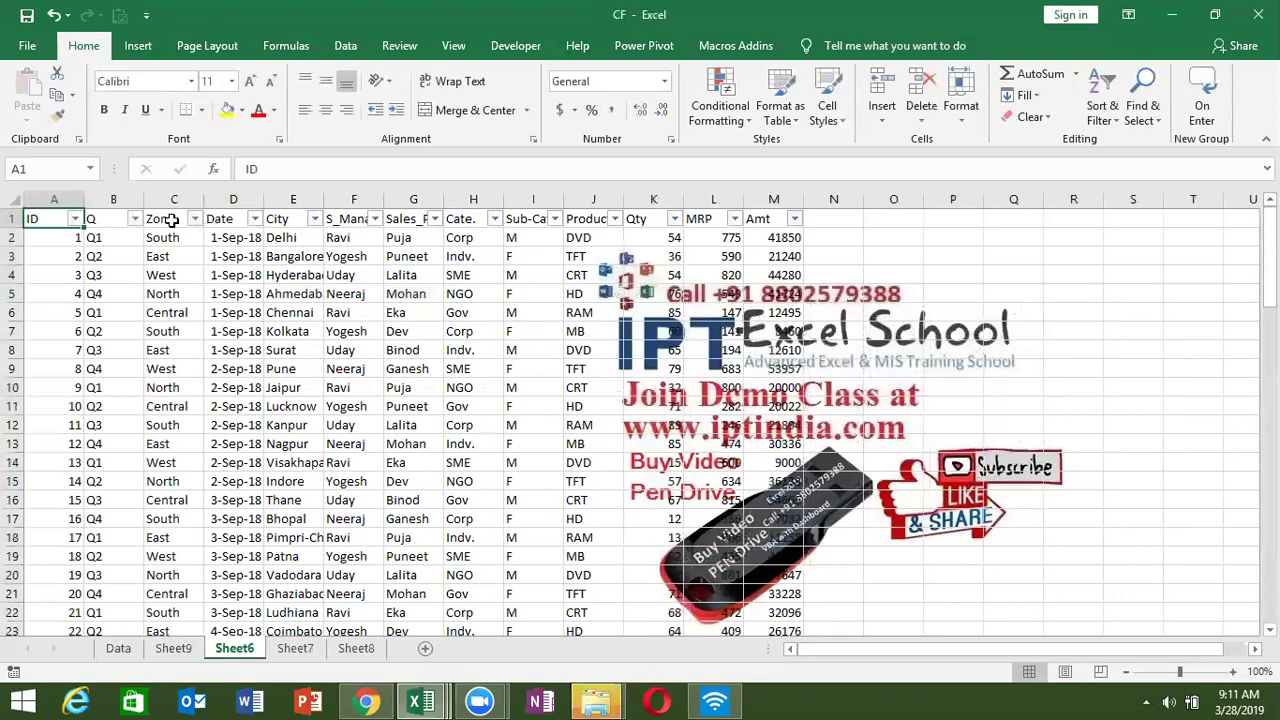
- Filter Sales_Person to Puja only and select the filtered table A1:M42
click(435, 220)
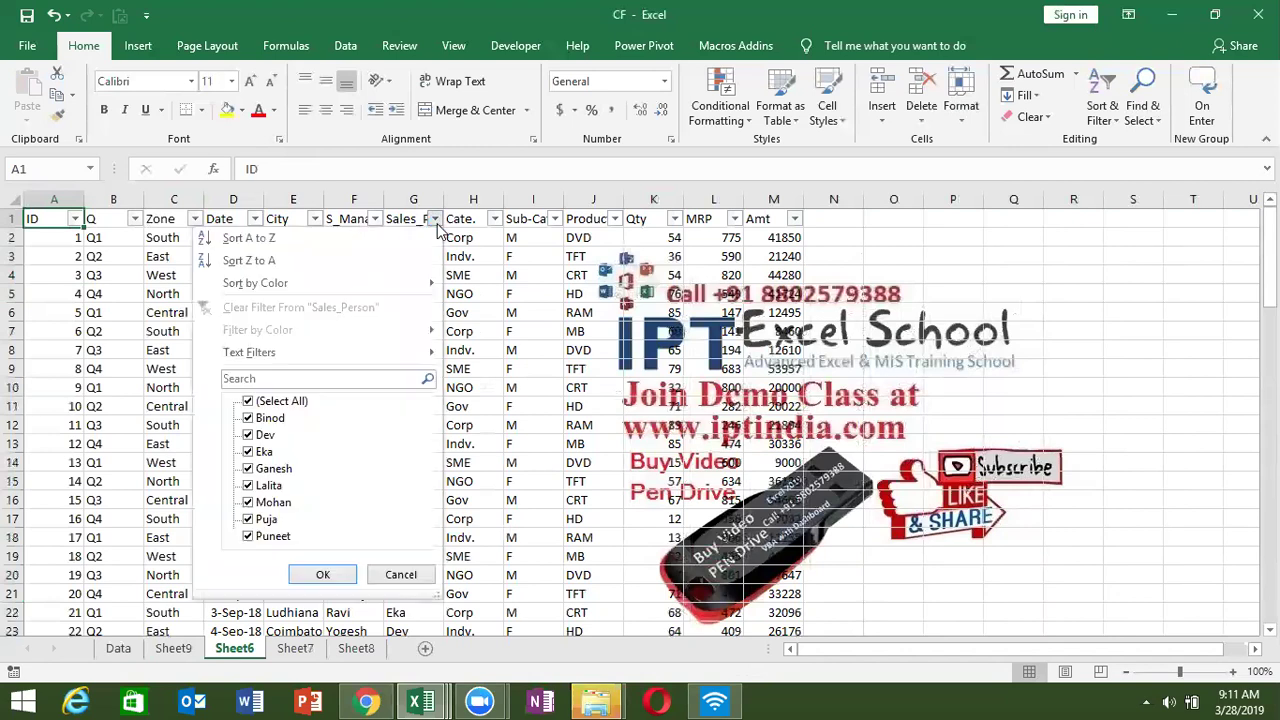
click(248, 401)
click(248, 519)
key(Return)
key(ctrl+shift+Right)
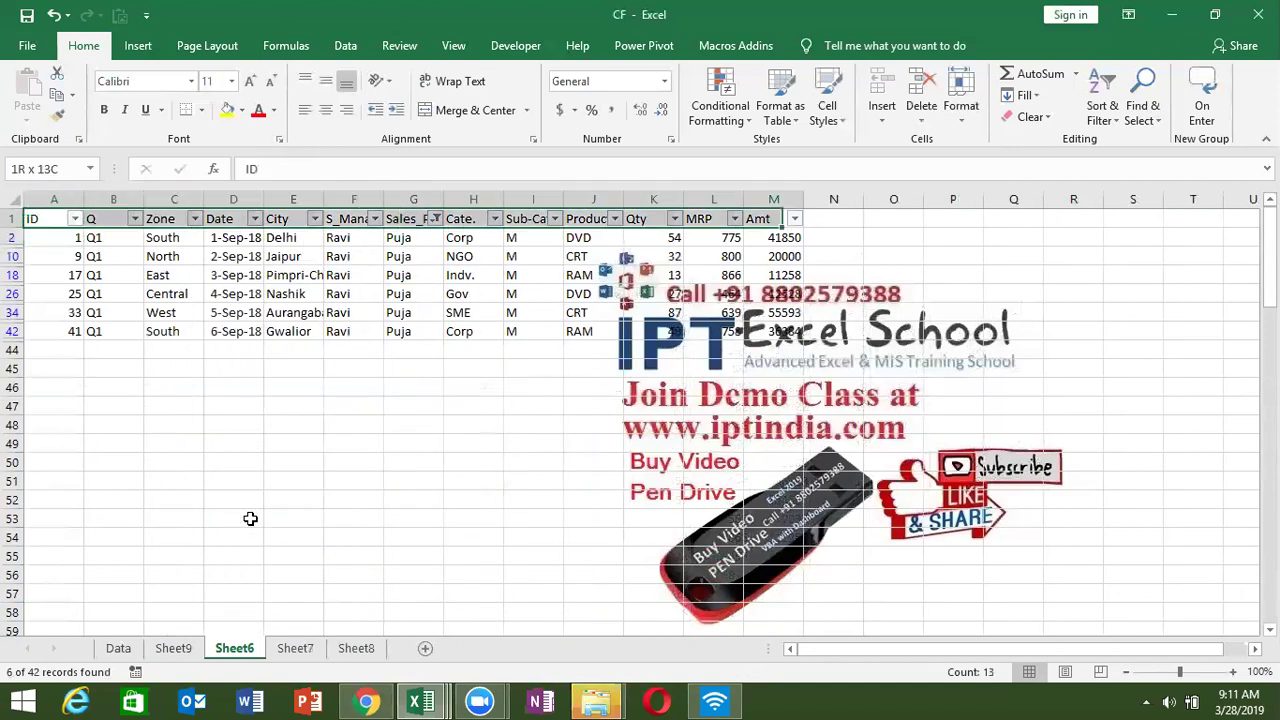
key(ctrl+shift+Down)
- Select only the visible filtered Puja rows with headers via Go To Special and copy them
key(F5)
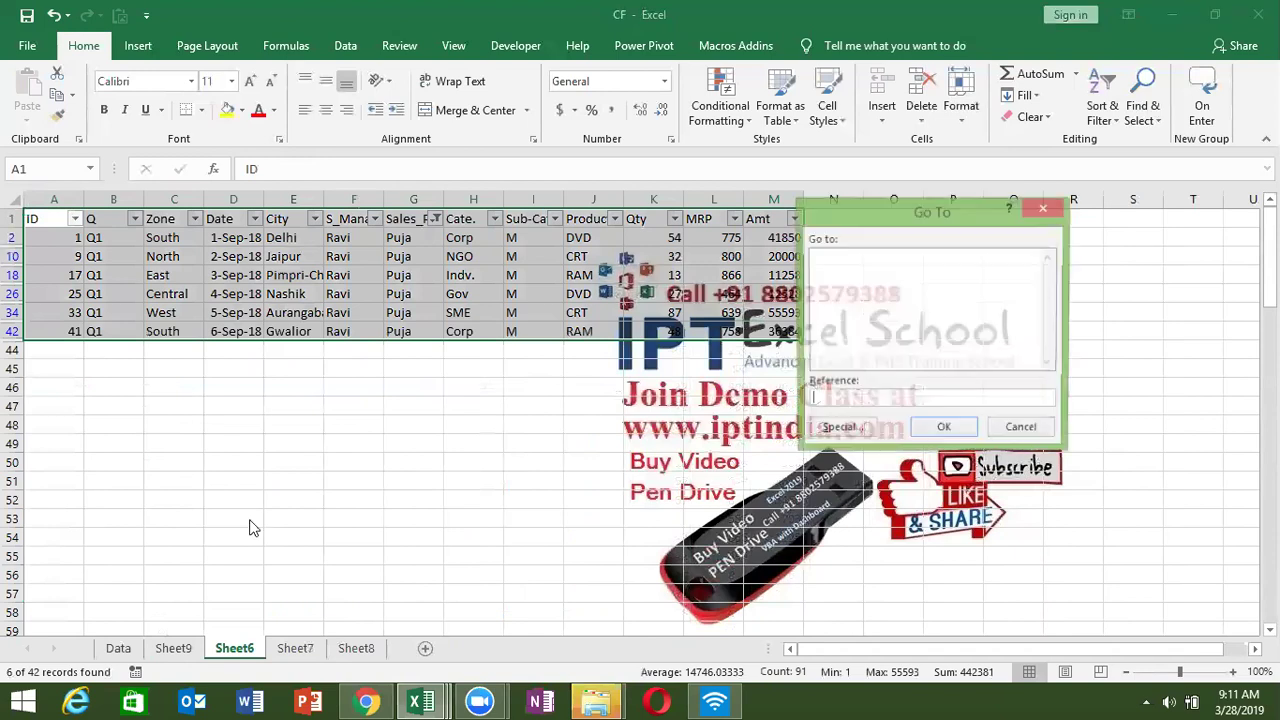
click(840, 431)
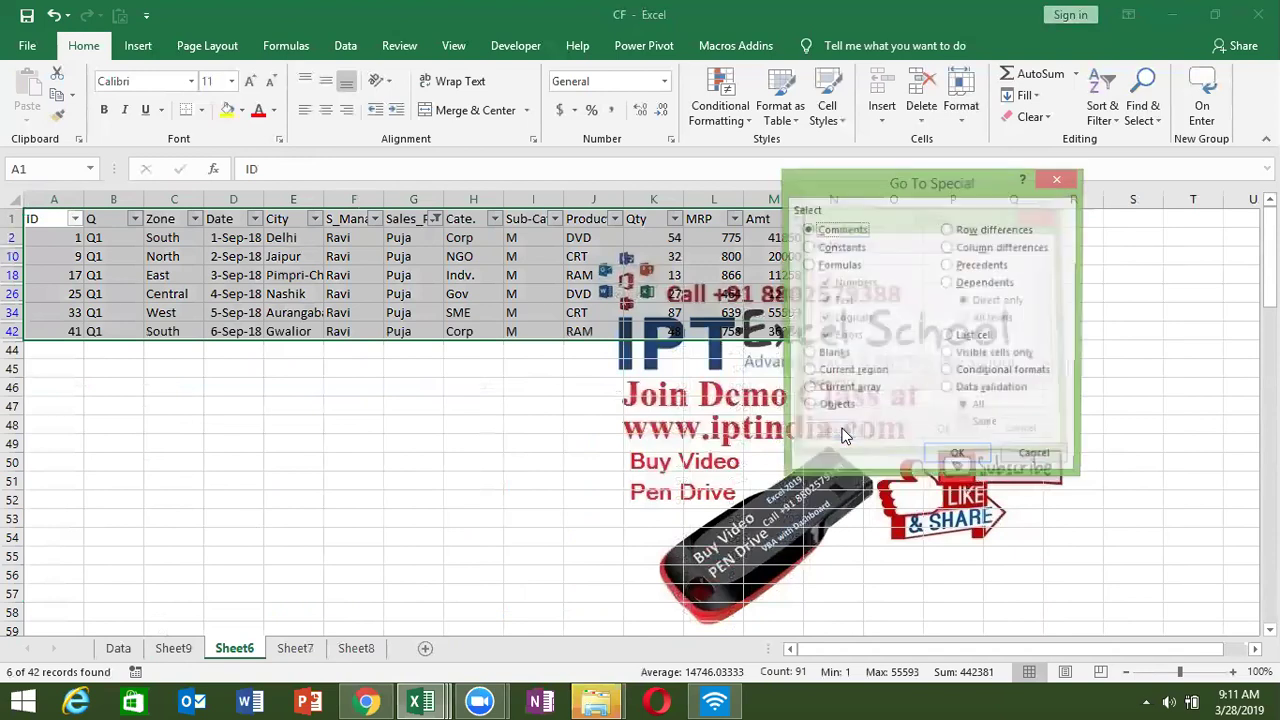
click(948, 356)
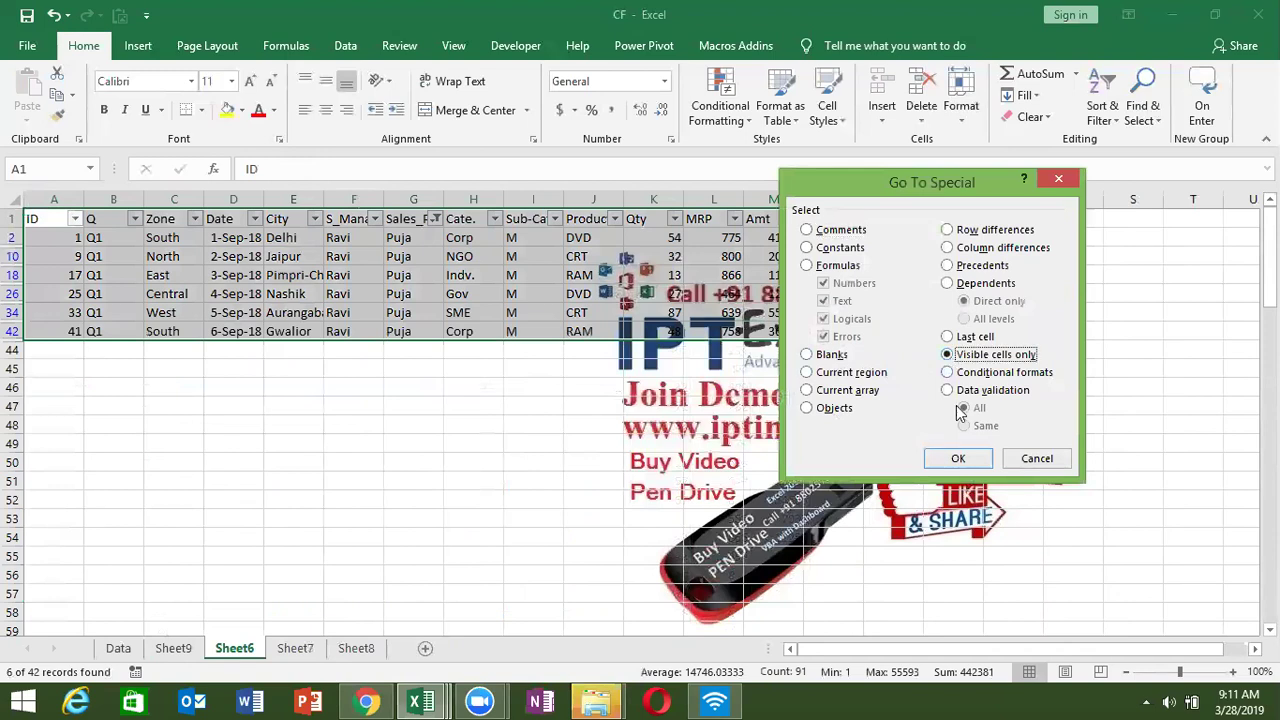
click(958, 458)
key(ctrl+c)
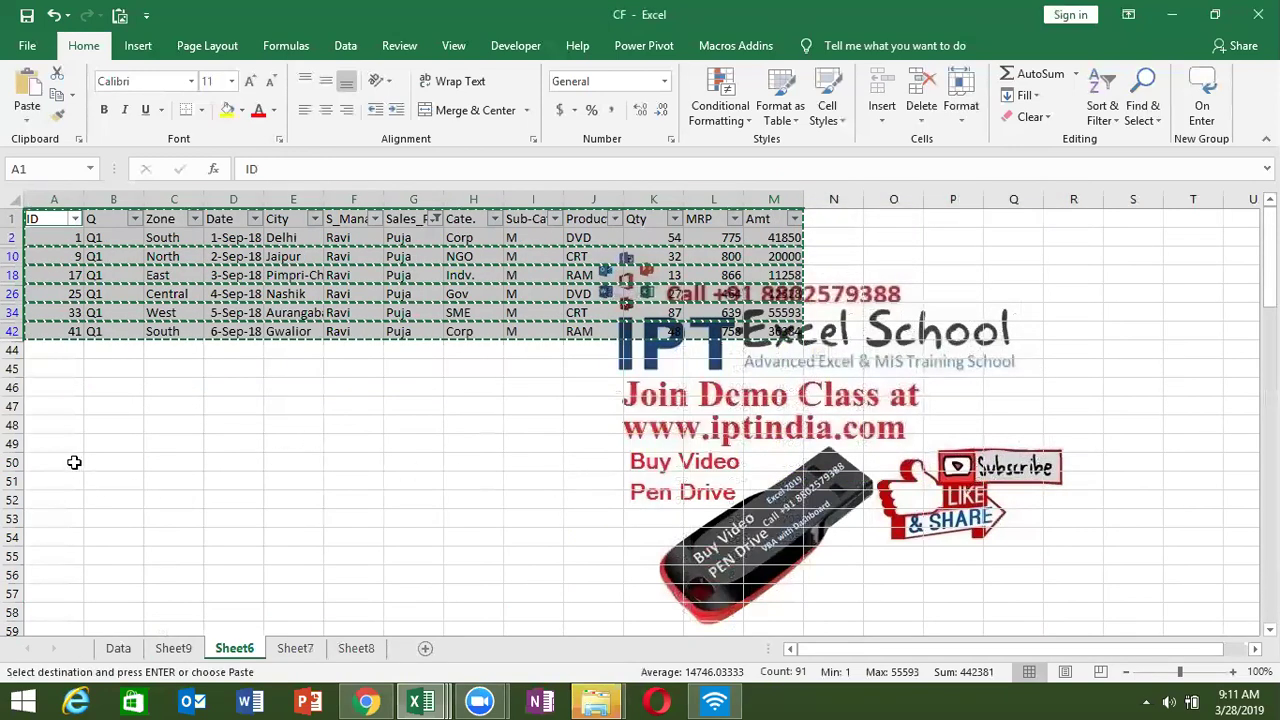
- Paste the copied rows at A50, then undo that trial paste
click(72, 460)
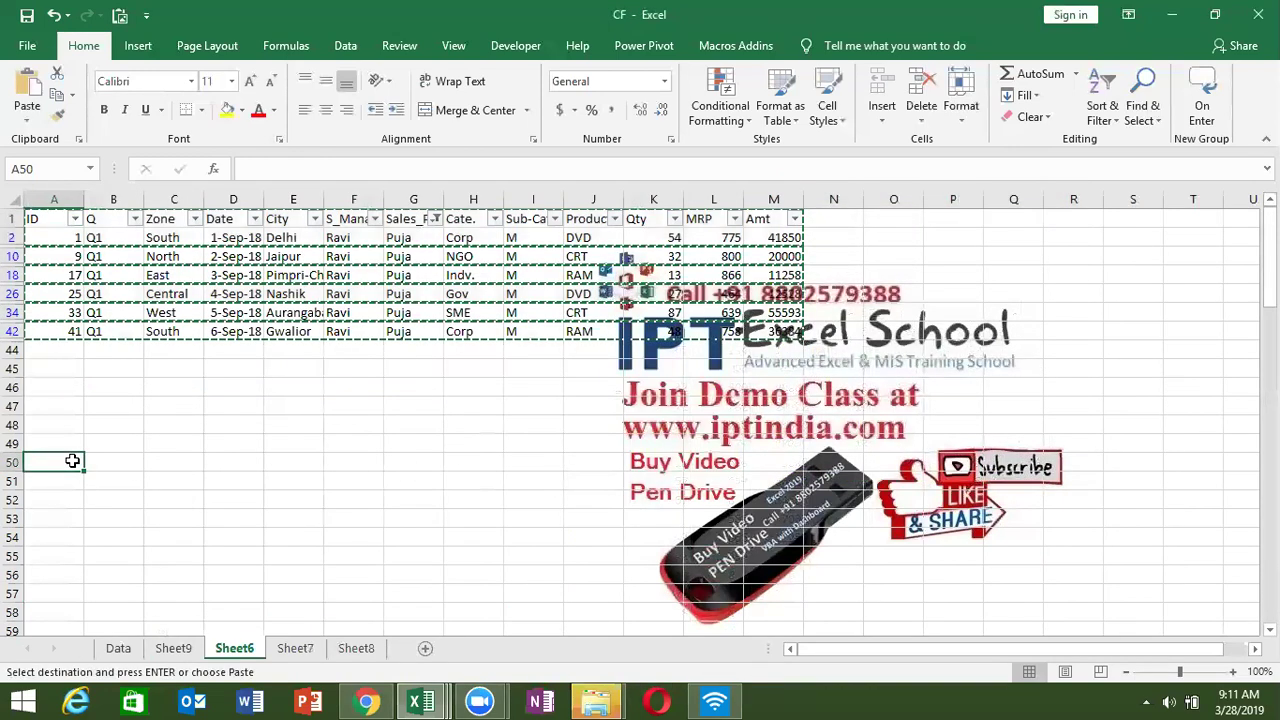
key(ctrl+v)
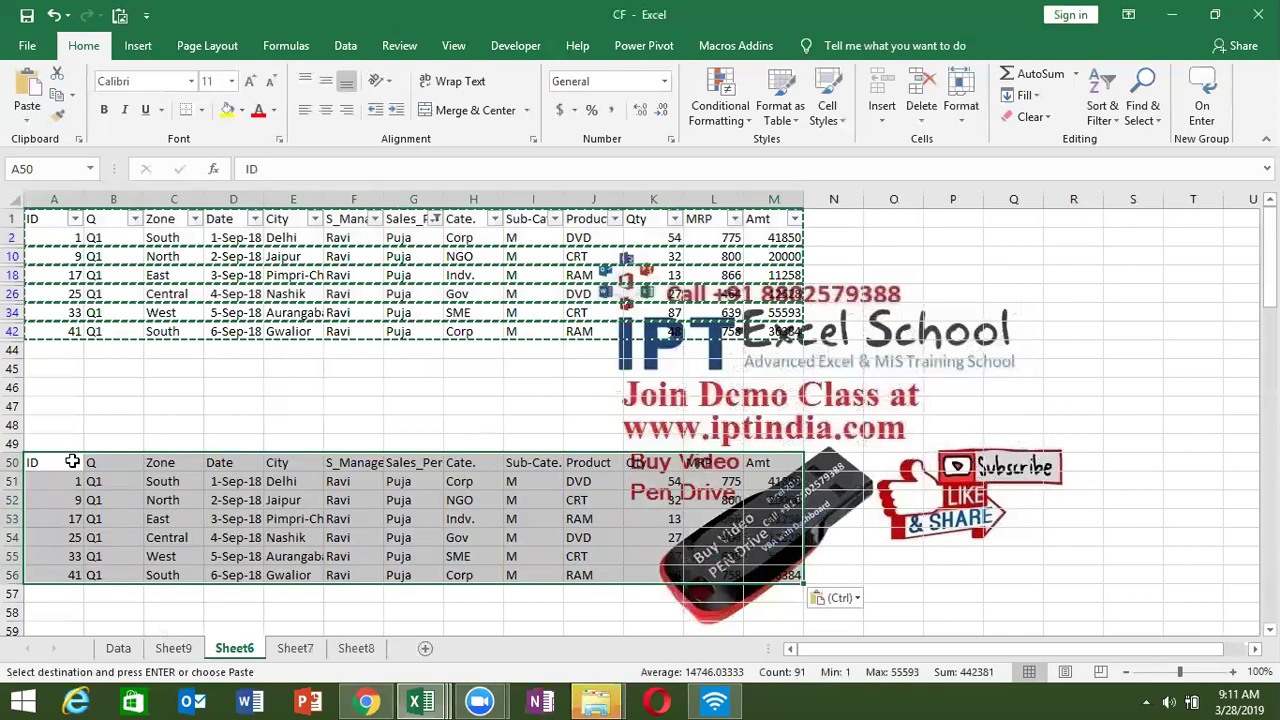
key(ctrl+z)
click(87, 387)
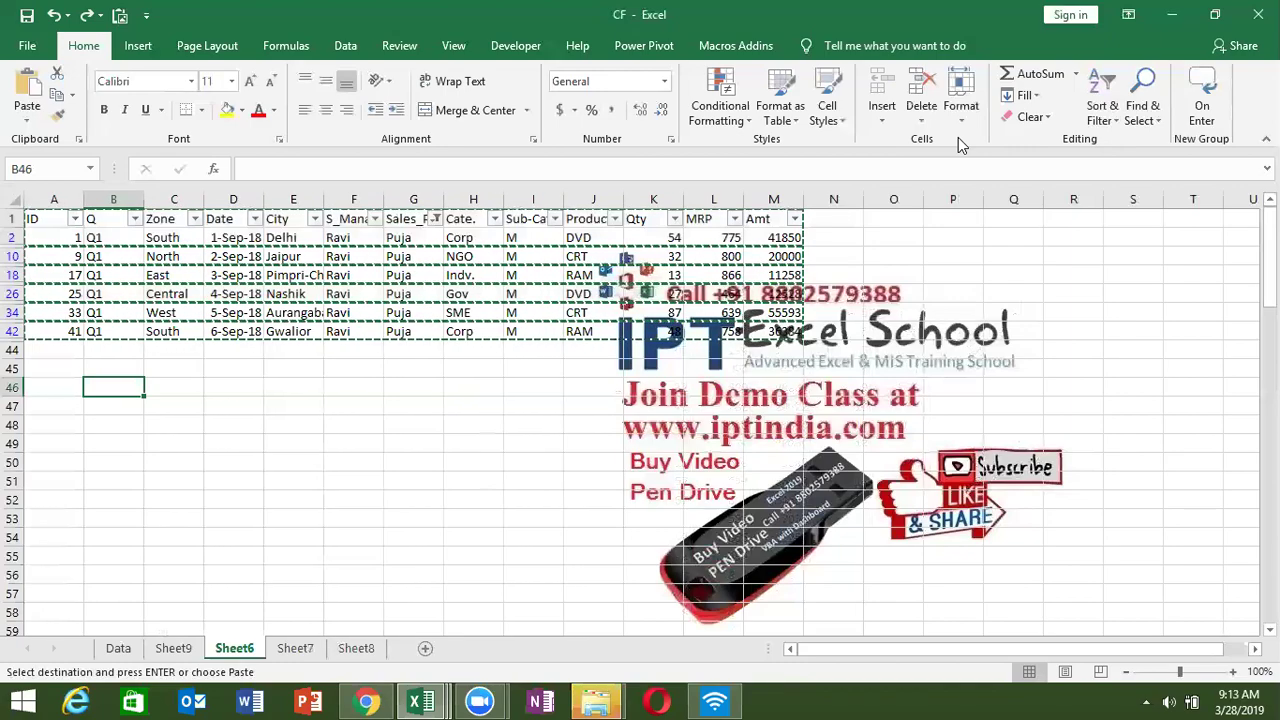
- Switch to the Insert ribbon tab in Excel
click(150, 45)
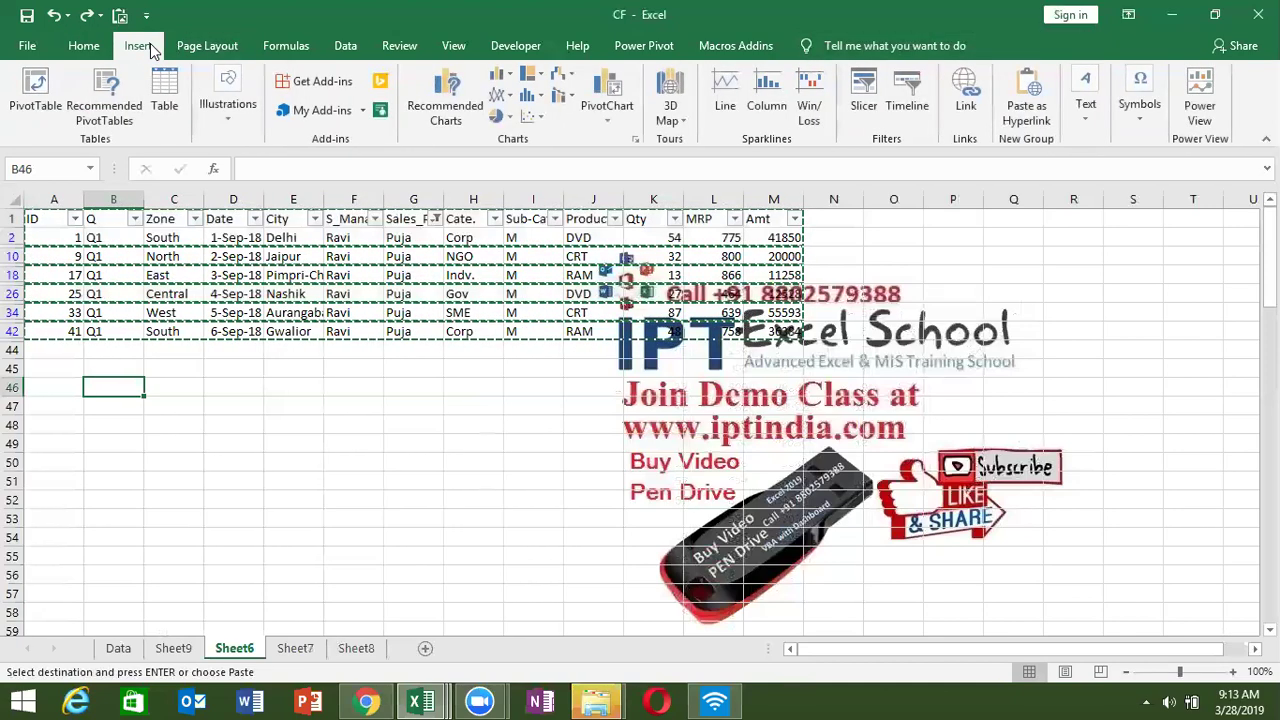